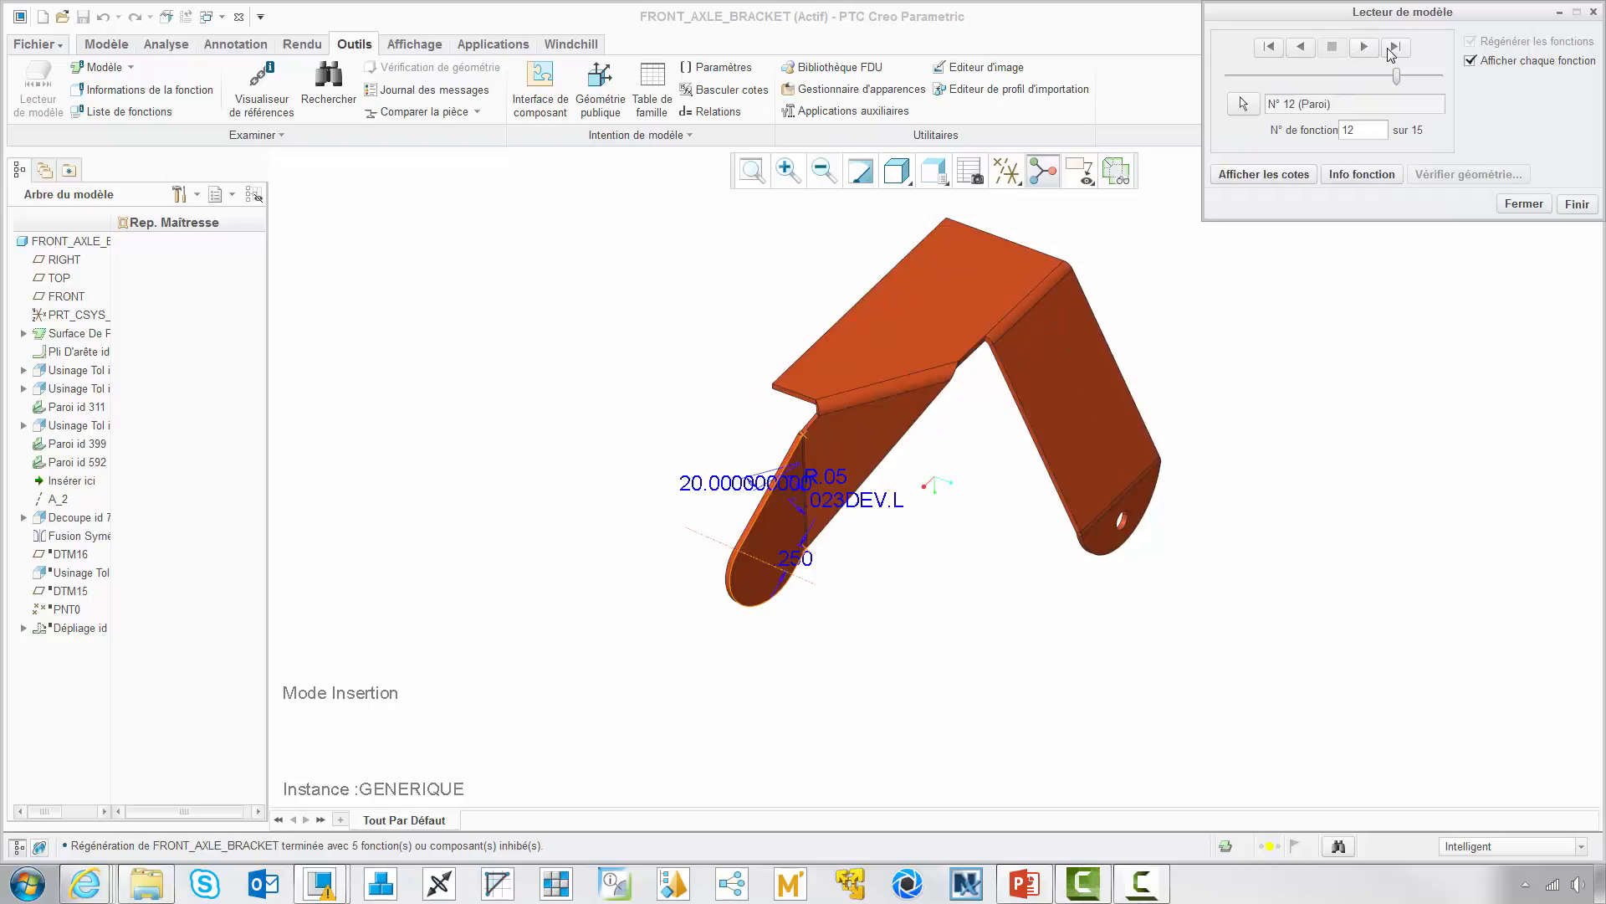
Step: Finish the model player session and move the insertion point directly after the cut Decoupe id 764
{"action": "left_click", "coordinate": [1570, 204]}
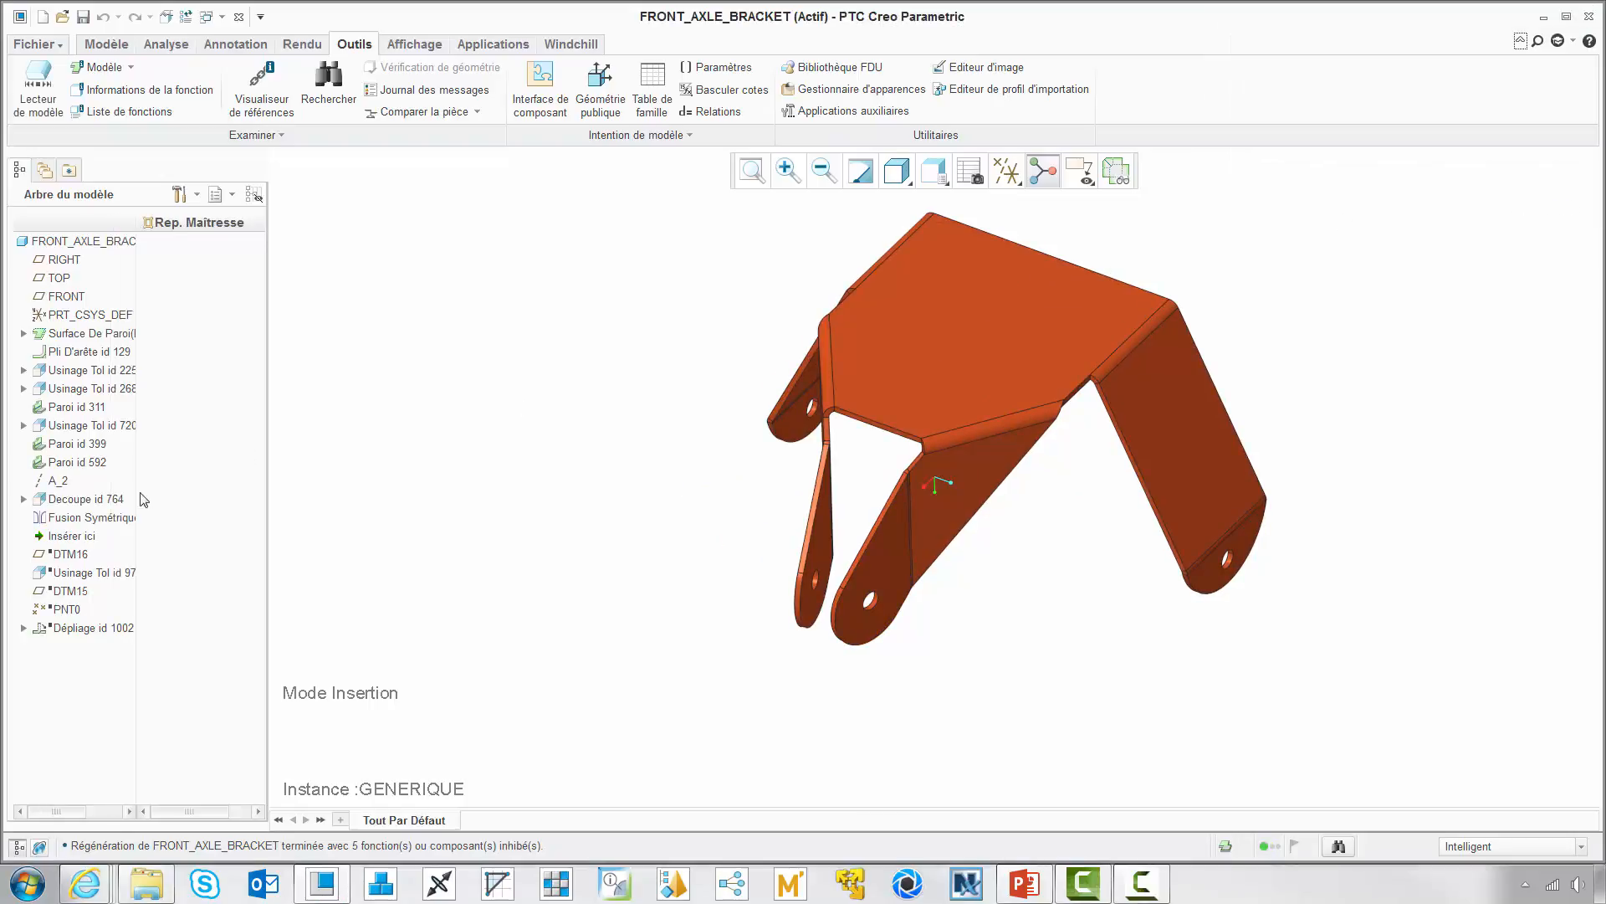
{"action": "left_click_drag", "start_coordinate": [92, 535], "coordinate": [90, 506]}
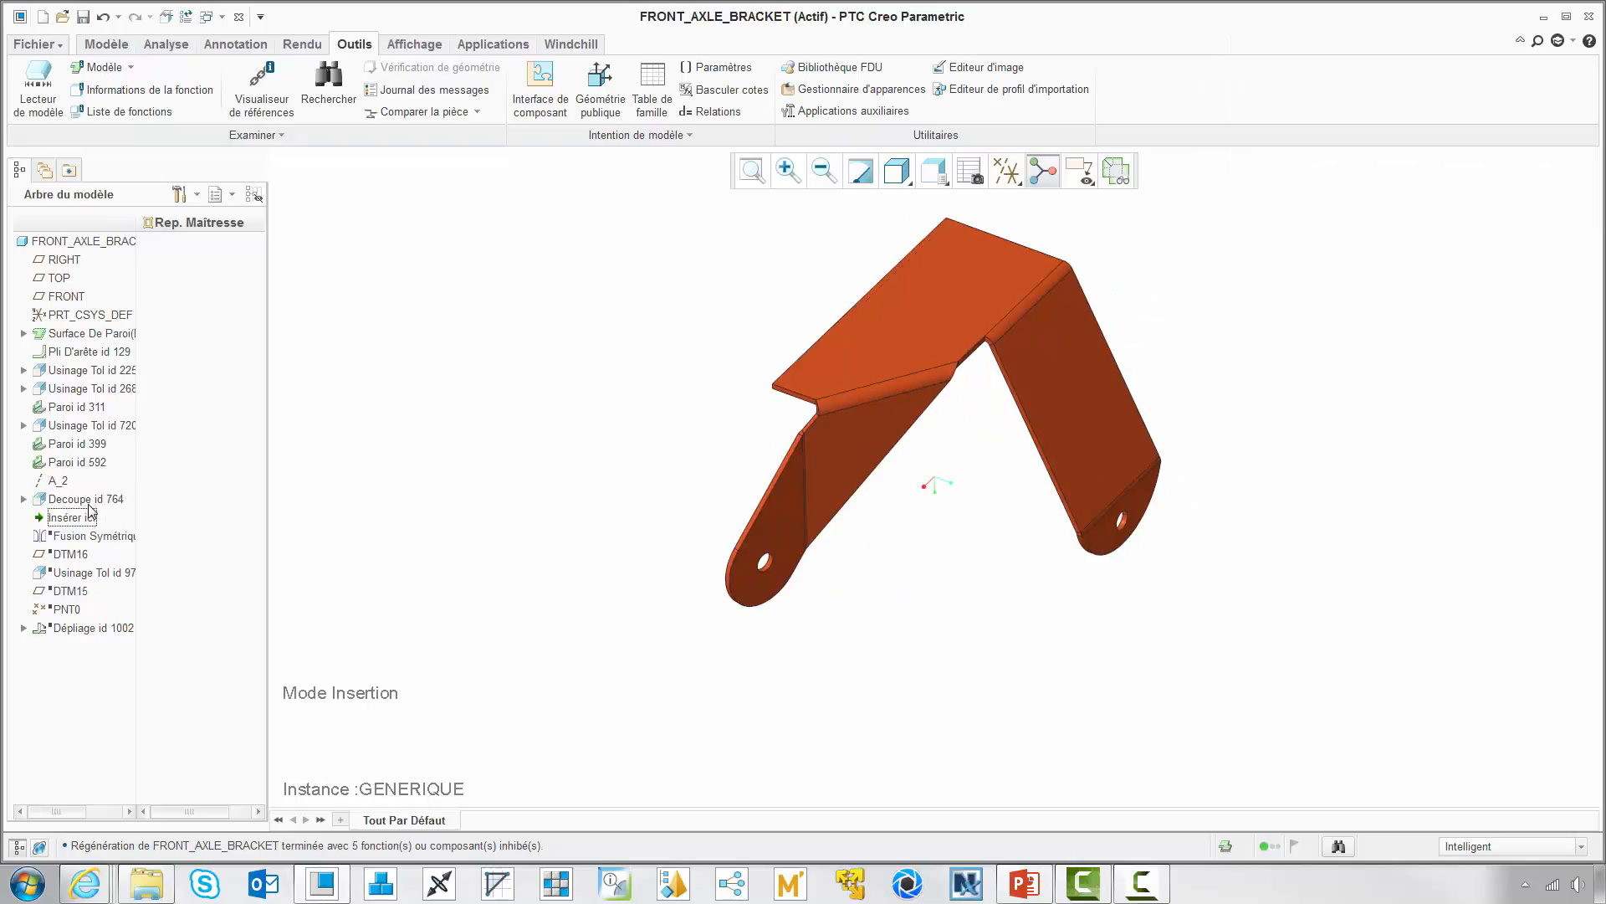
Step: Display the datum planes and measure the angle between the flat face of the holed end tab and the FRONT plane
{"action": "left_click", "coordinate": [183, 46]}
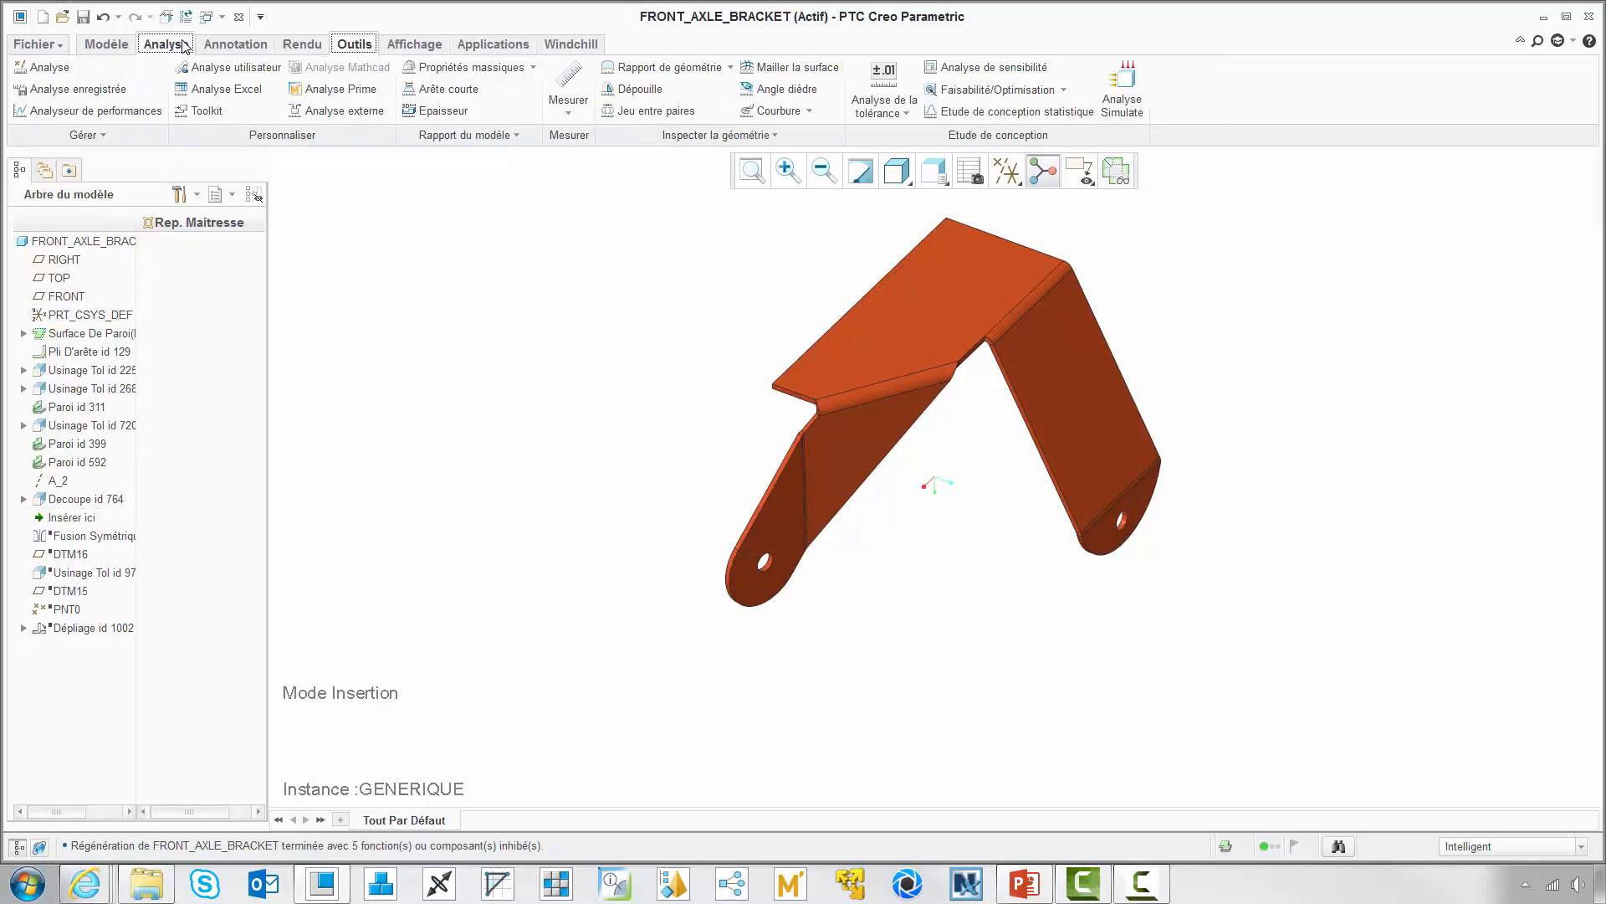
{"action": "left_click", "coordinate": [568, 109]}
{"action": "left_click", "coordinate": [591, 201]}
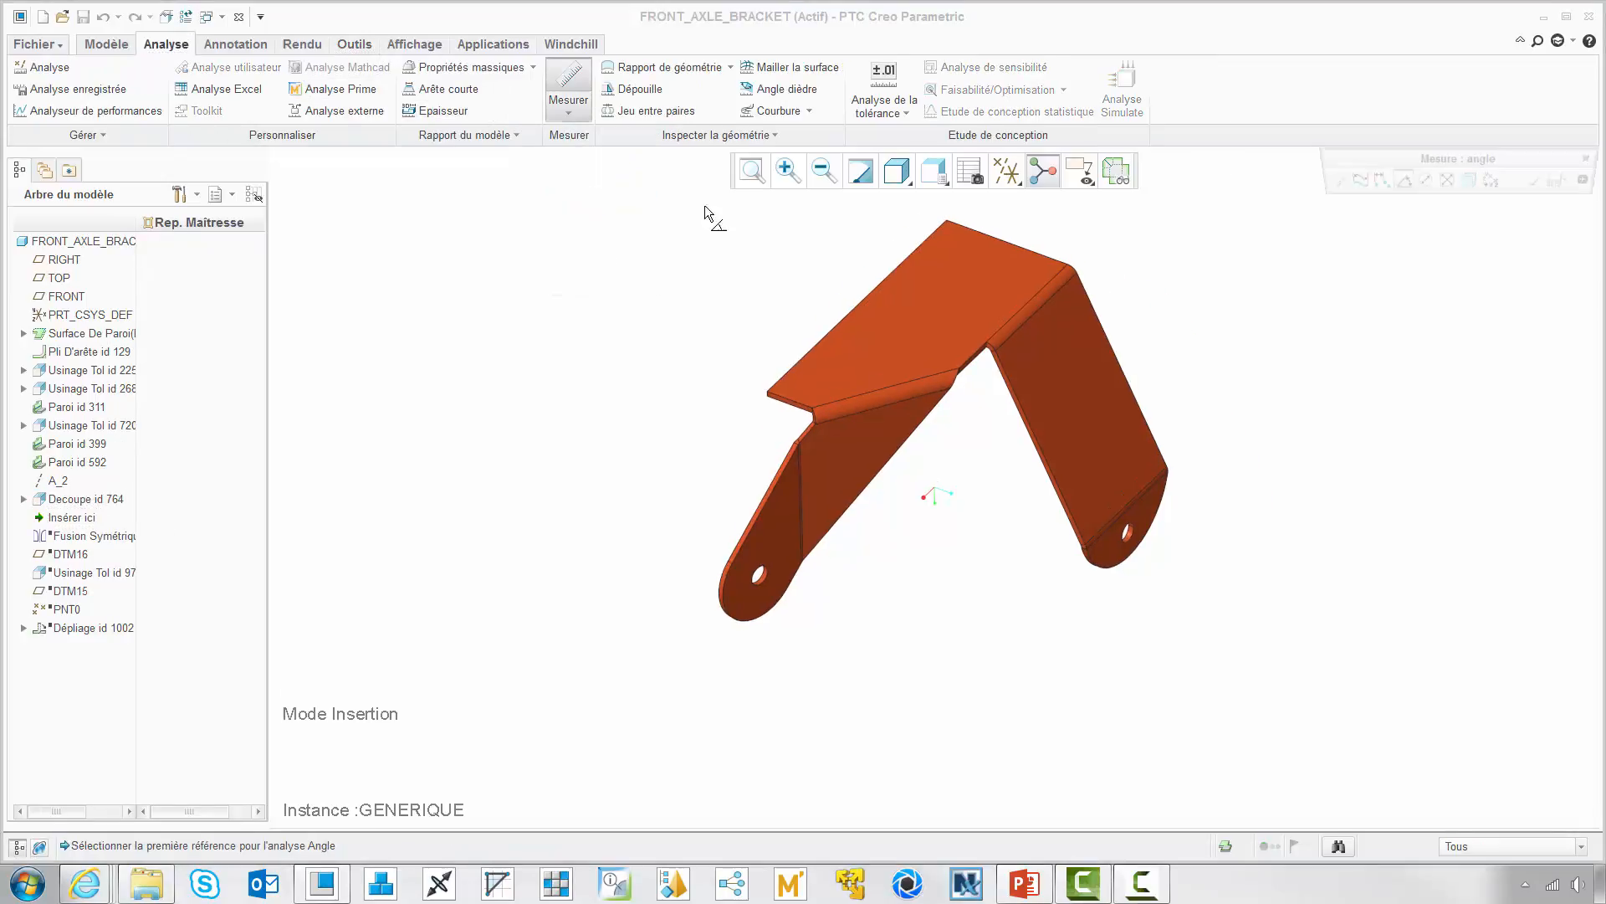
{"action": "left_click", "coordinate": [1006, 171]}
{"action": "left_click", "coordinate": [1000, 279]}
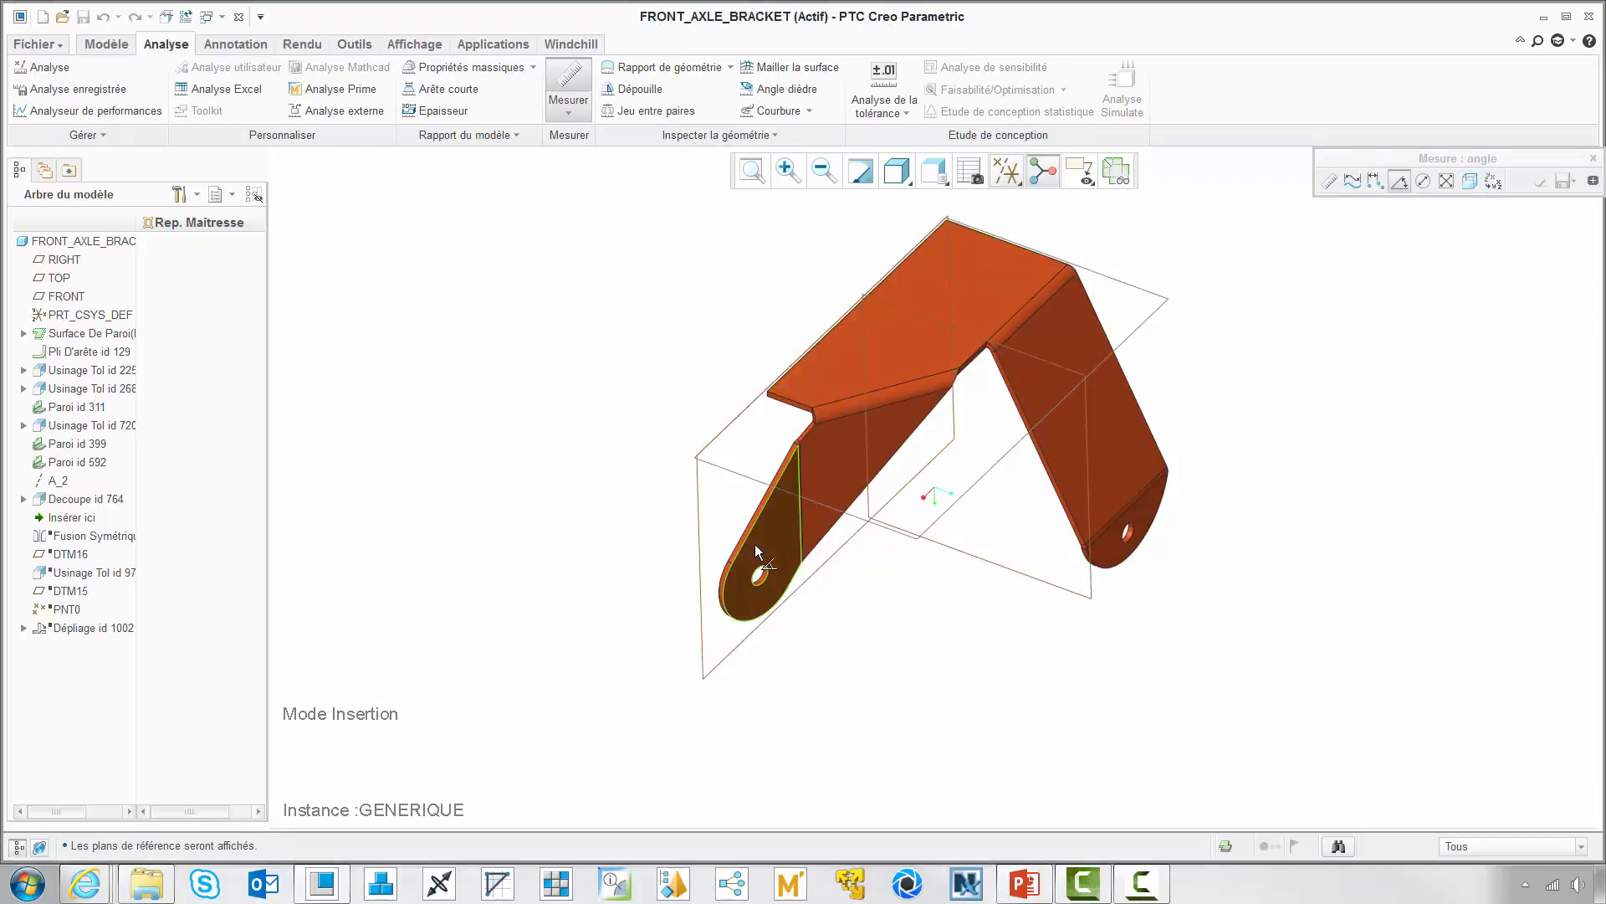
{"action": "left_click", "coordinate": [733, 549]}
{"action": "left_click", "coordinate": [696, 534]}
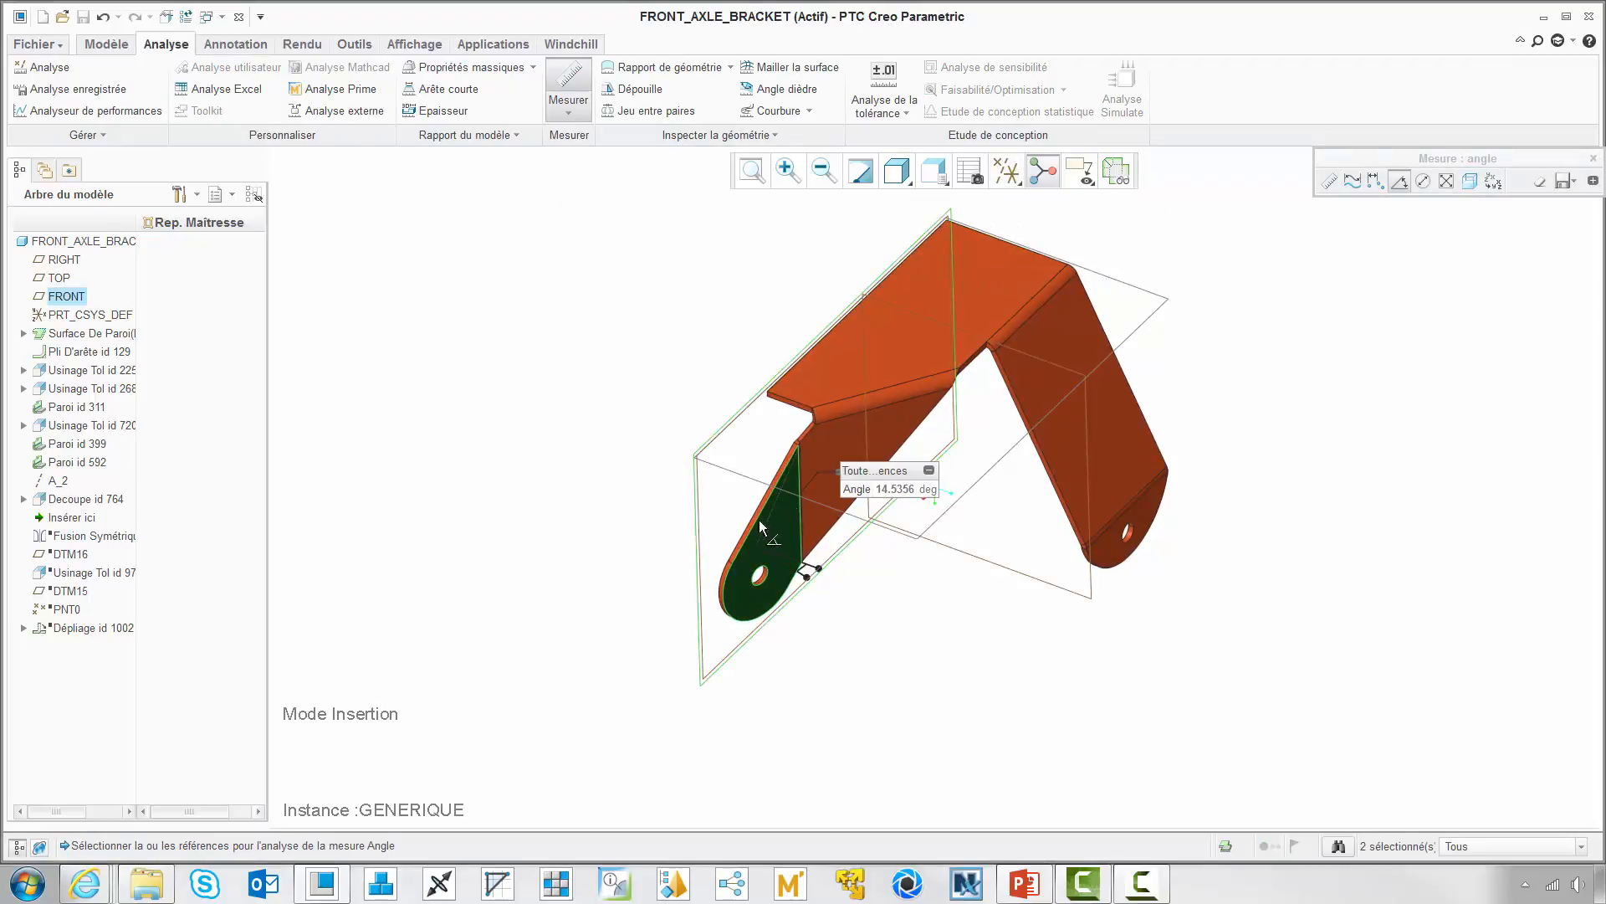
Step: Save the angle measurement as an analysis feature named ANGLE and close the measuring tool
{"action": "left_click", "coordinate": [1558, 184]}
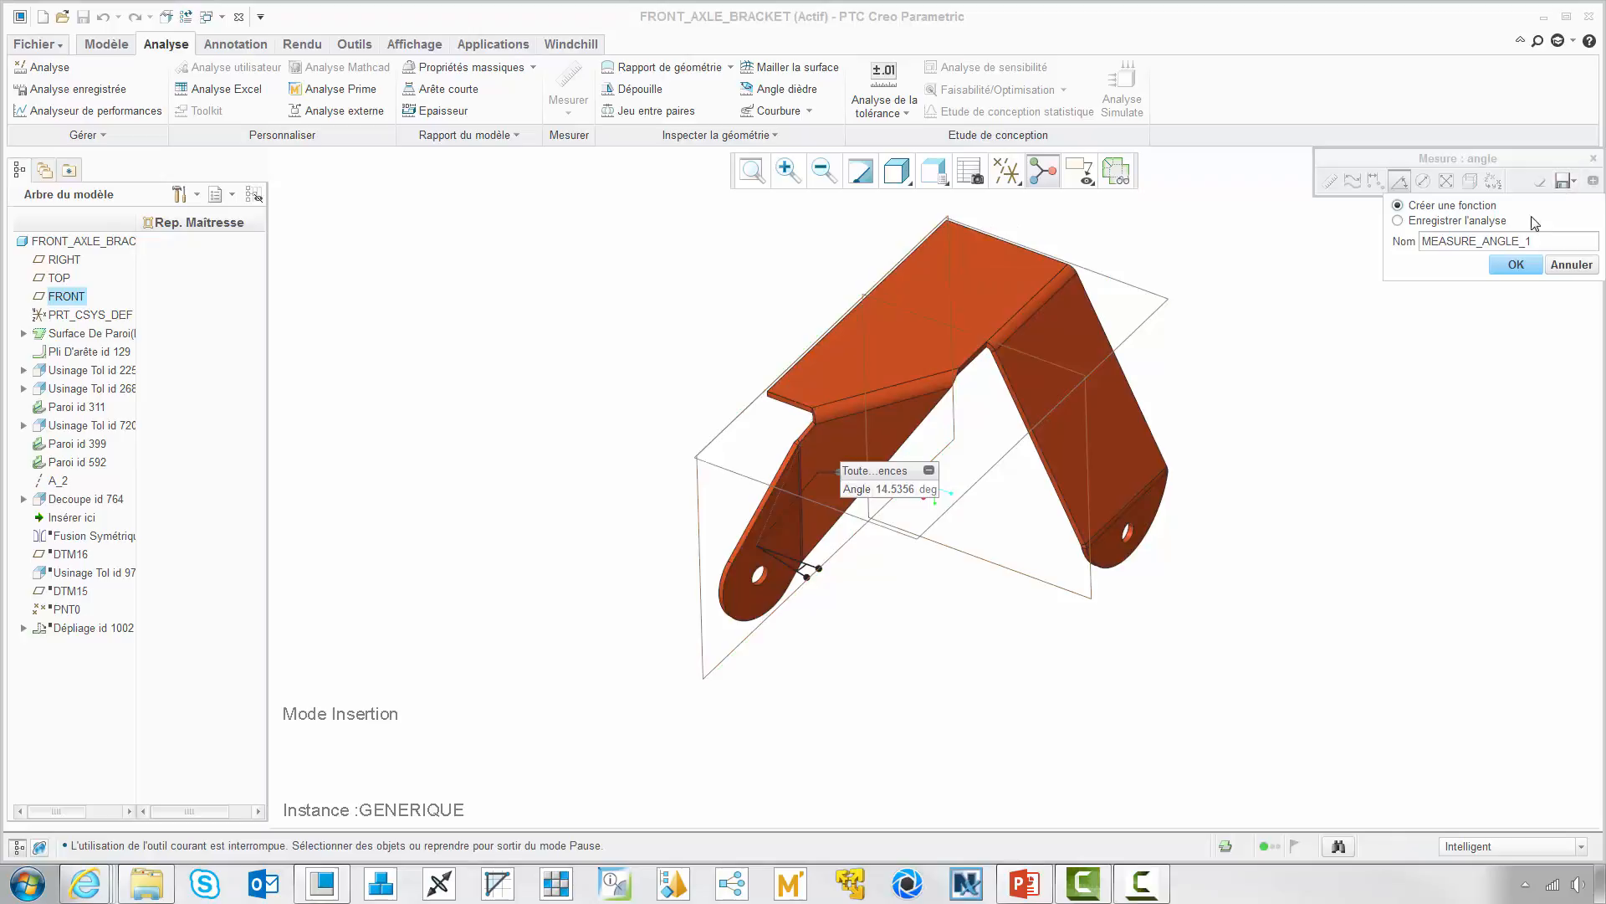
{"action": "left_click_drag", "start_coordinate": [1532, 242], "coordinate": [1419, 241]}
{"action": "key", "text": "BackSpace"}
{"action": "left_click", "coordinate": [1516, 264]}
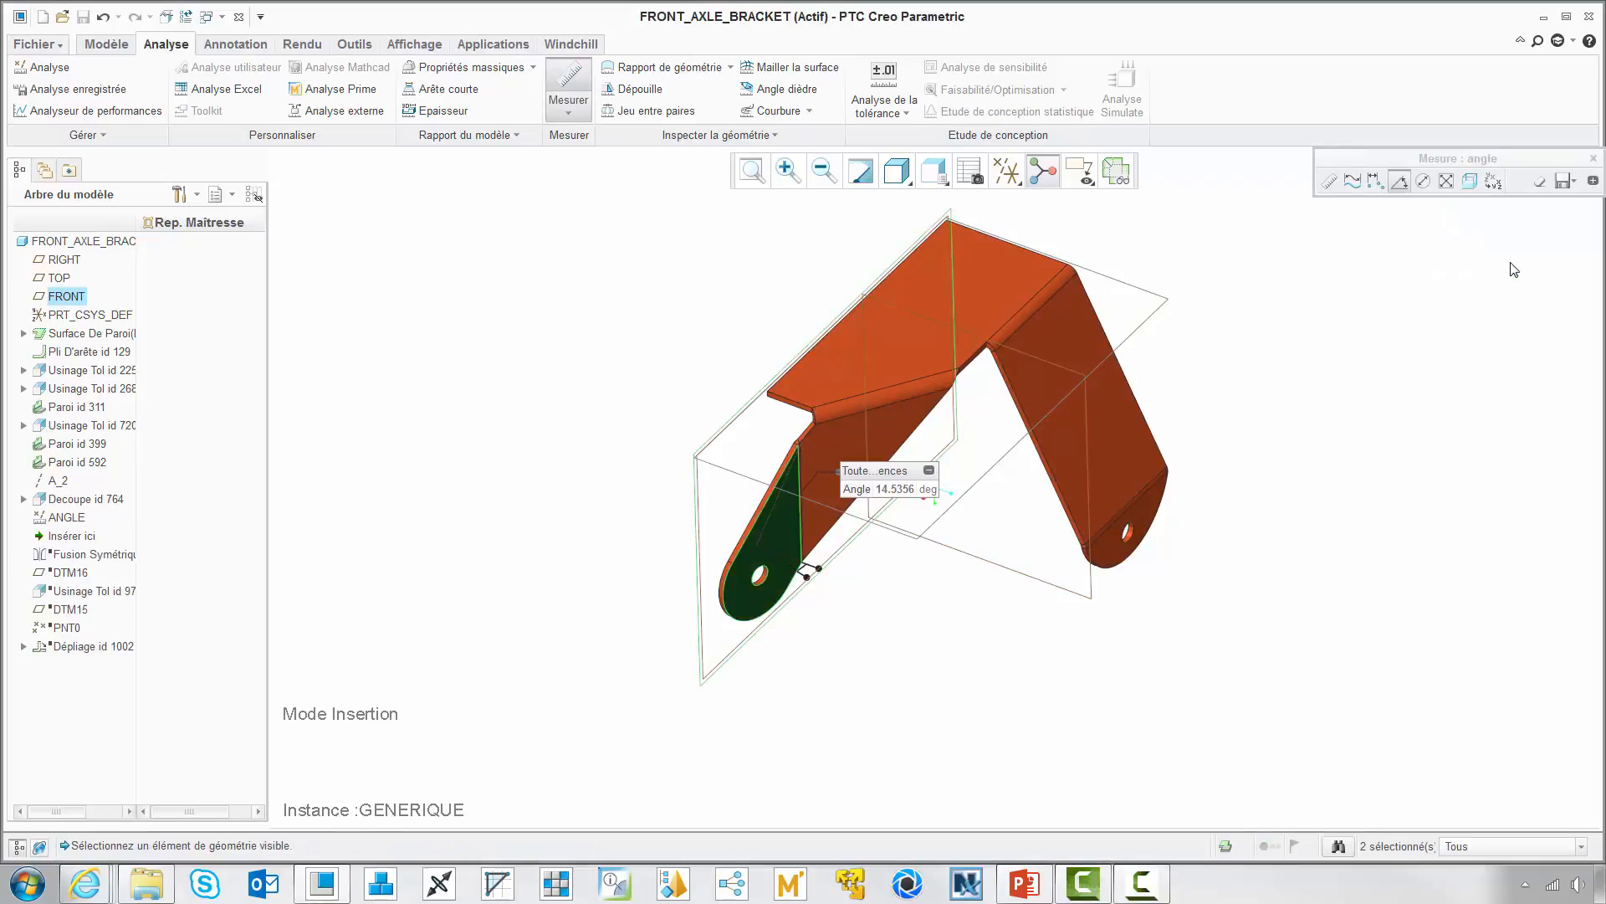
{"action": "left_click", "coordinate": [1593, 158]}
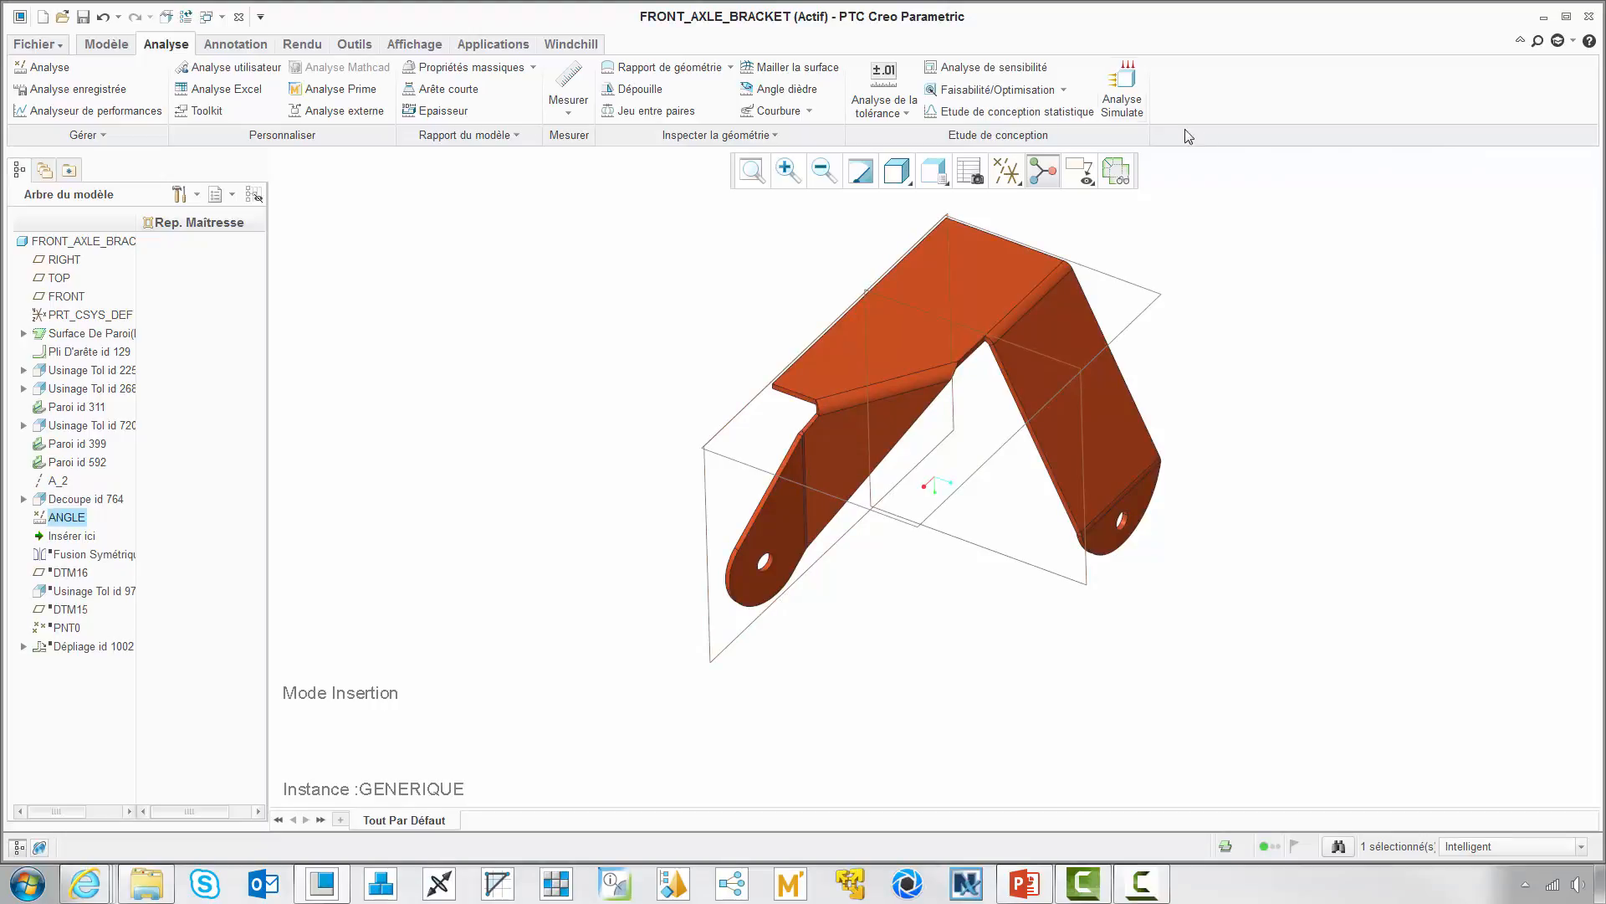
Step: Create a feasibility study with the design constraint ANGLE:ANGLE equal to 0
{"action": "left_click", "coordinate": [995, 90]}
{"action": "left_click", "coordinate": [1429, 253]}
{"action": "left_click", "coordinate": [1259, 481]}
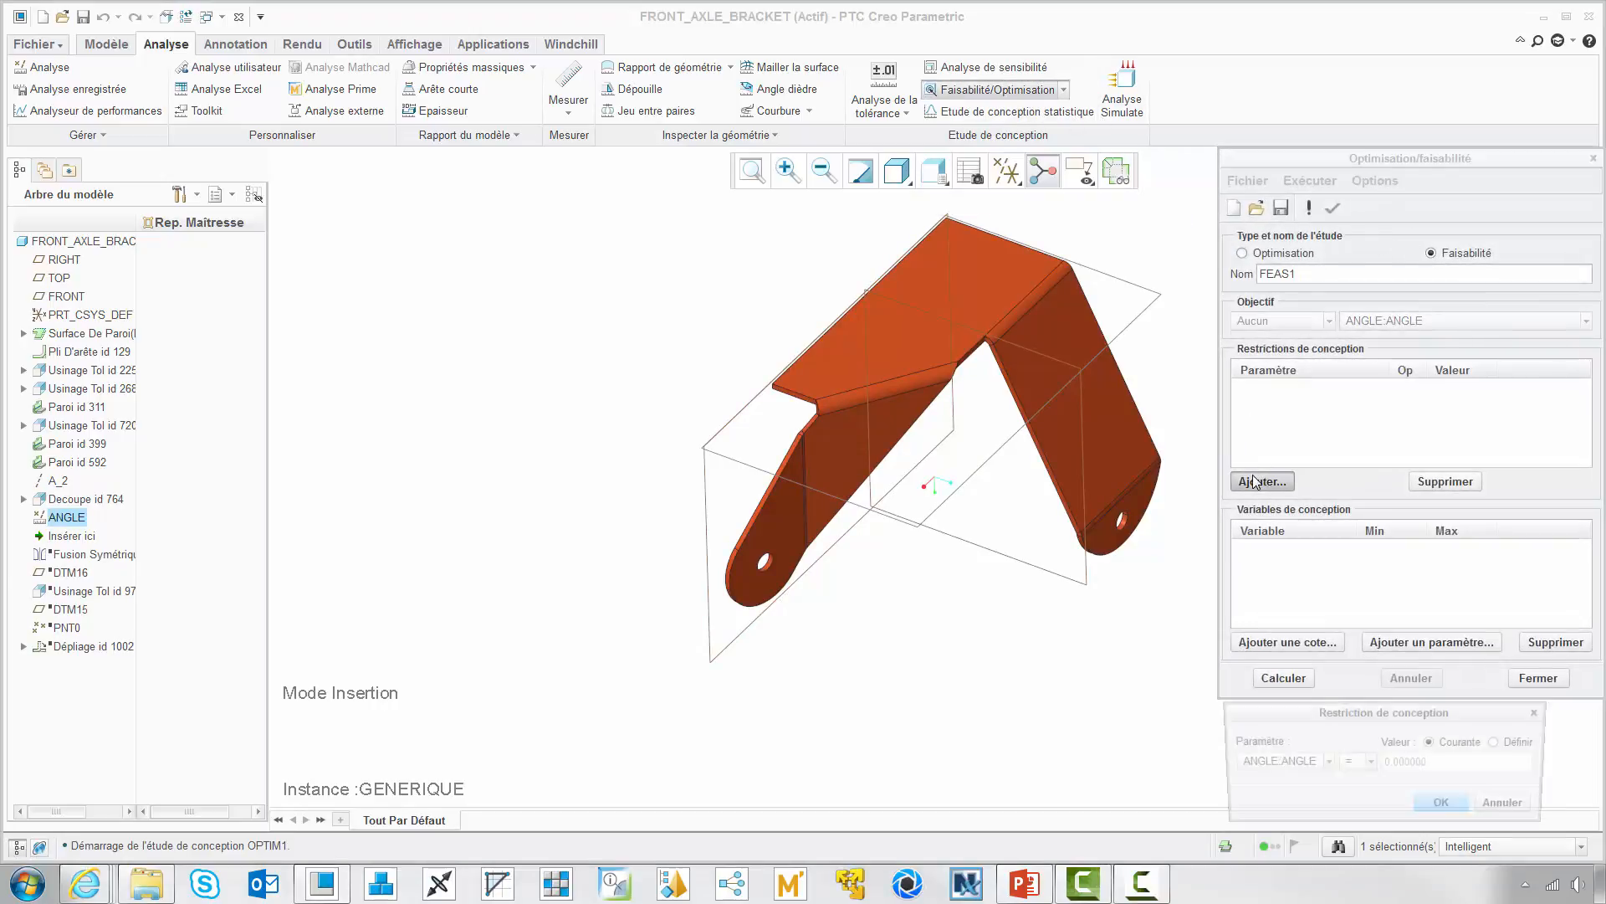
{"action": "left_click", "coordinate": [1499, 741]}
{"action": "double_click", "coordinate": [1382, 762]}
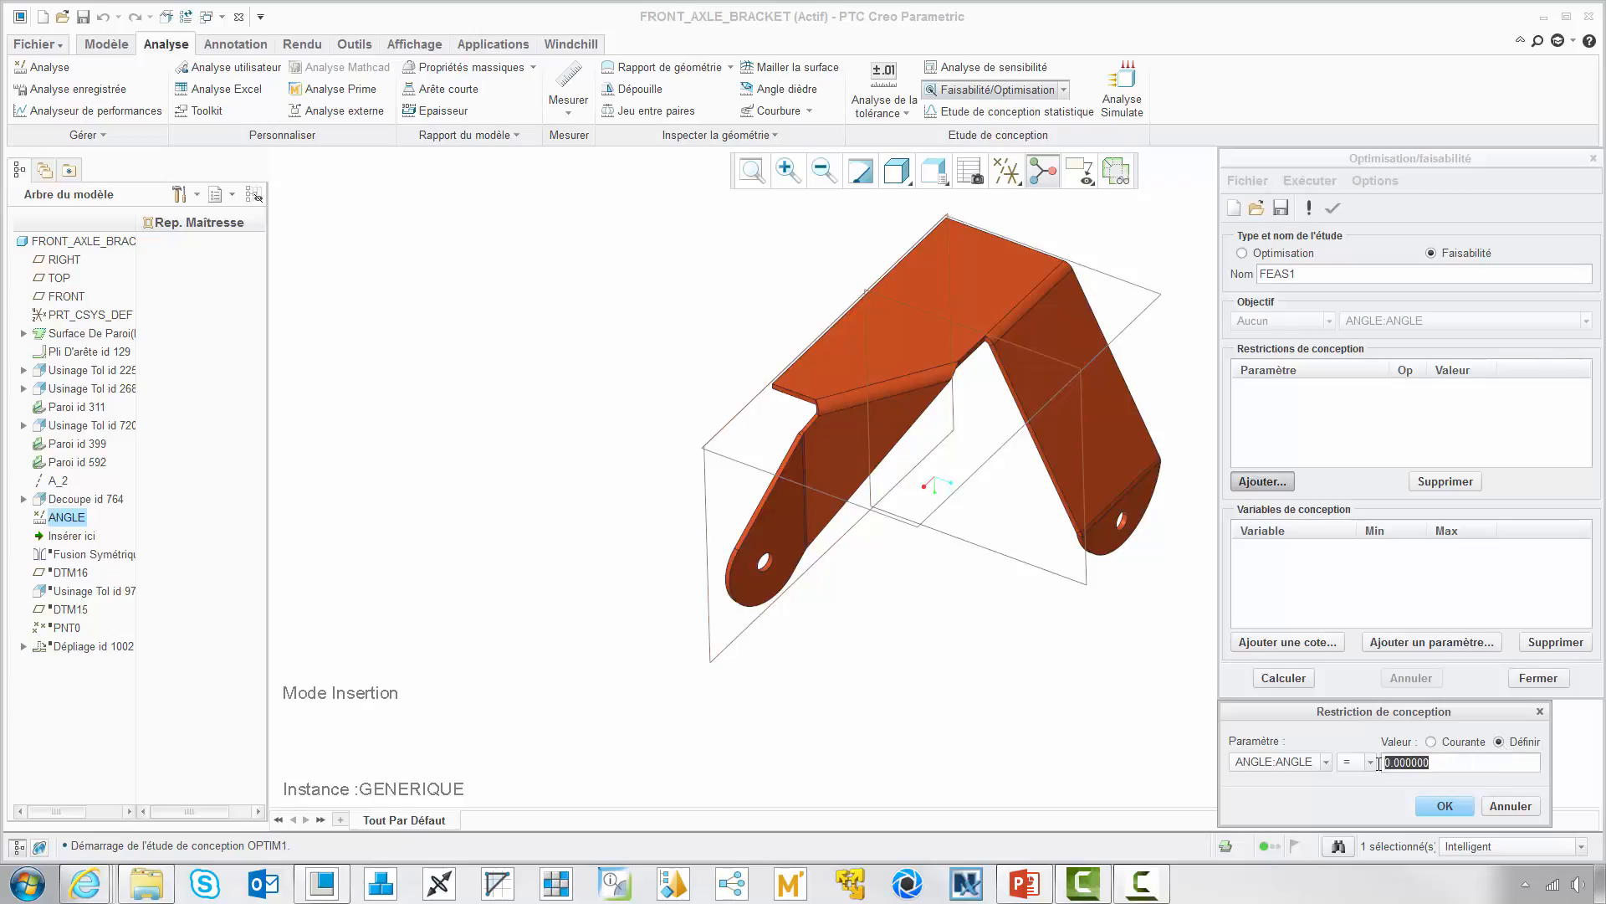
{"action": "left_click", "coordinate": [1445, 806]}
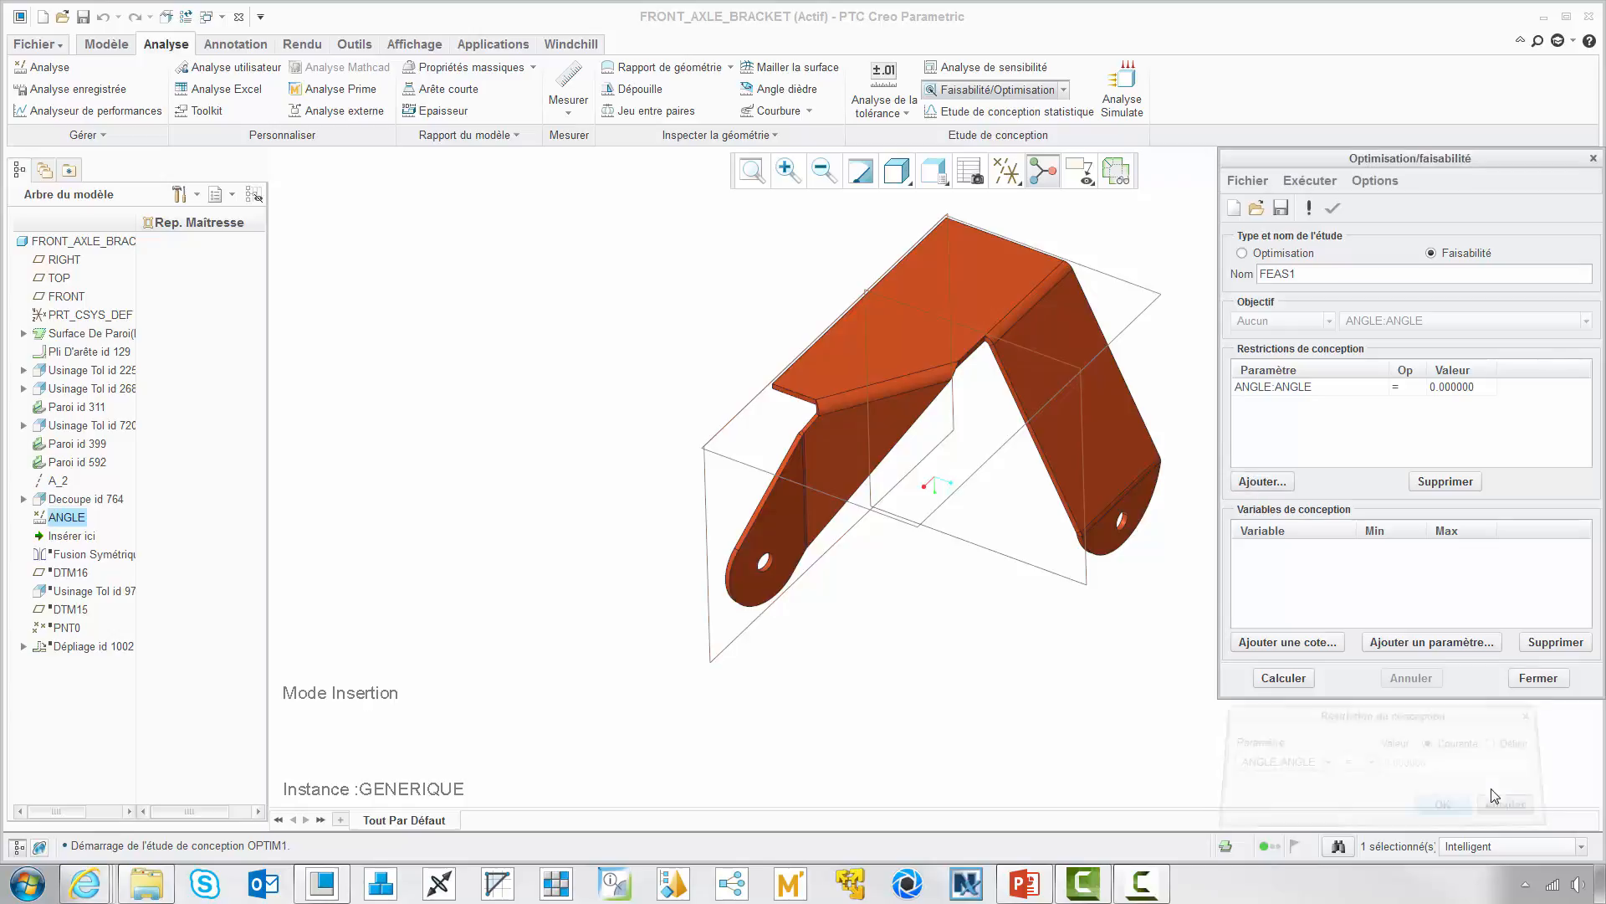
Step: Check the study's convergence and maximum iteration preferences and accept them
{"action": "left_click", "coordinate": [1374, 180]}
{"action": "left_click", "coordinate": [1391, 205]}
{"action": "left_click", "coordinate": [1305, 716]}
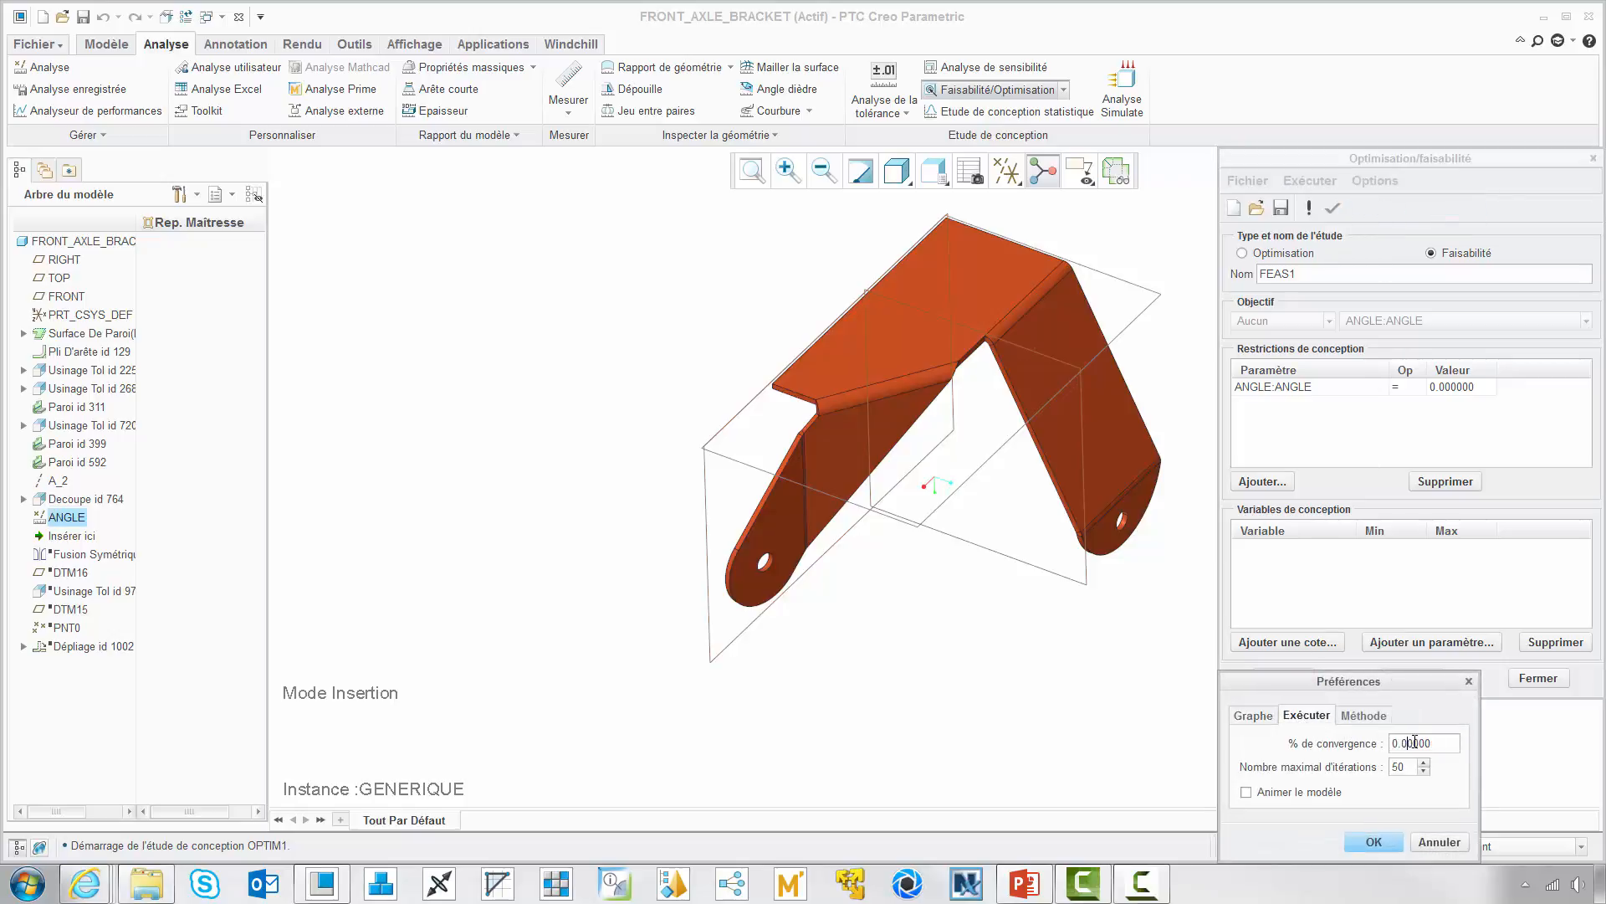
{"action": "left_click", "coordinate": [1373, 842]}
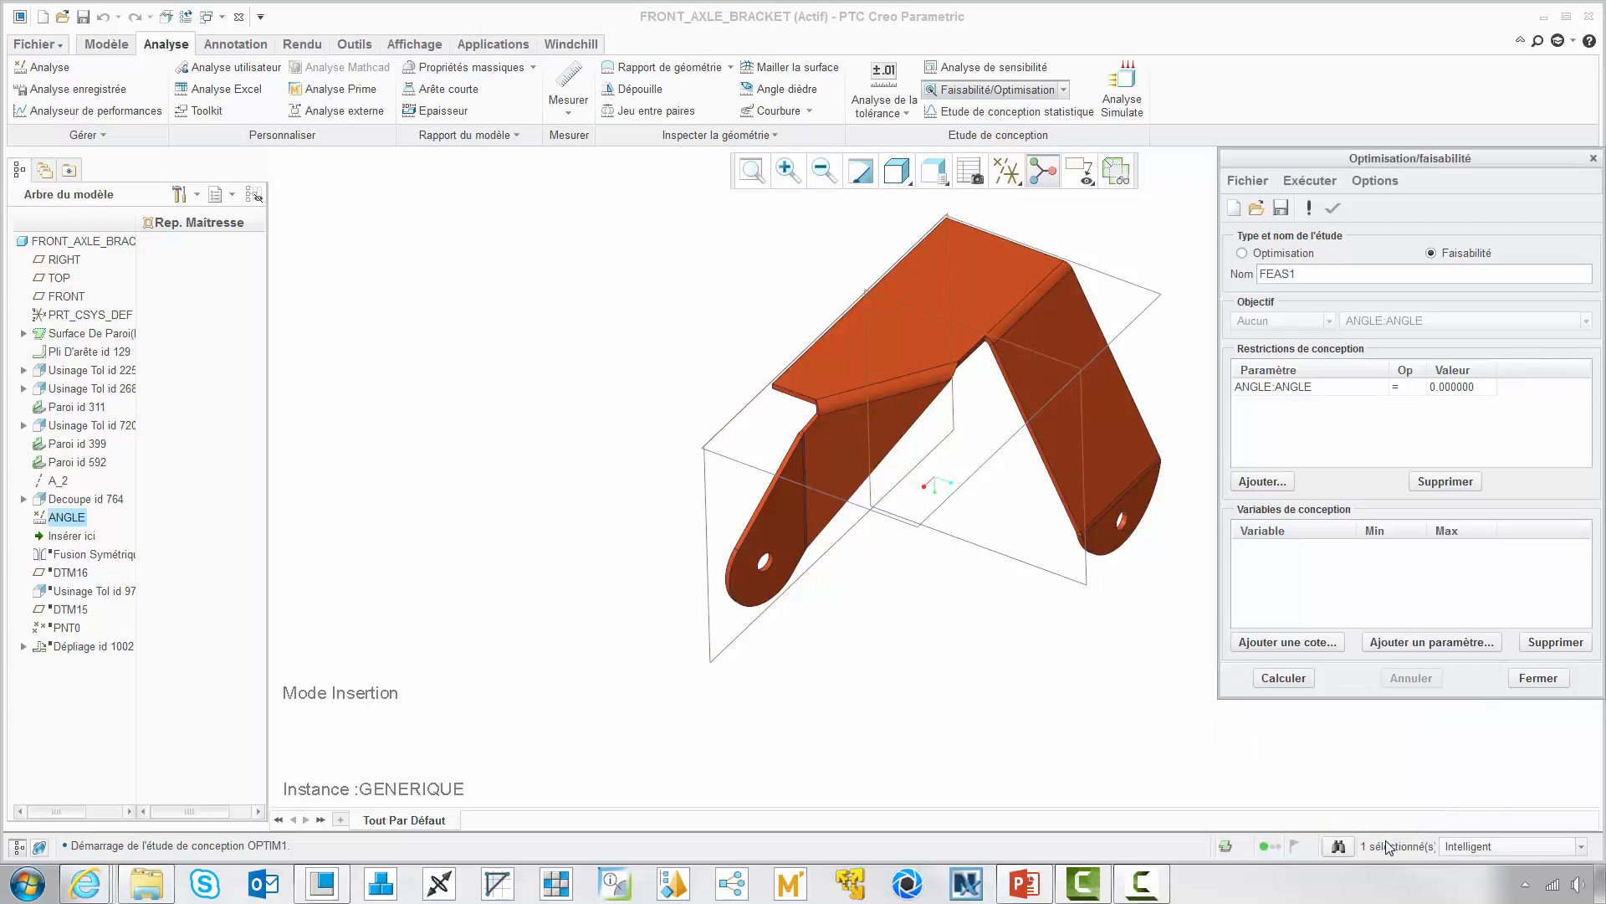
Step: Add the bend angle dimension of wall Paroi id 592 as a design variable with minimum 10 and maximum 60
{"action": "left_click", "coordinate": [1313, 643]}
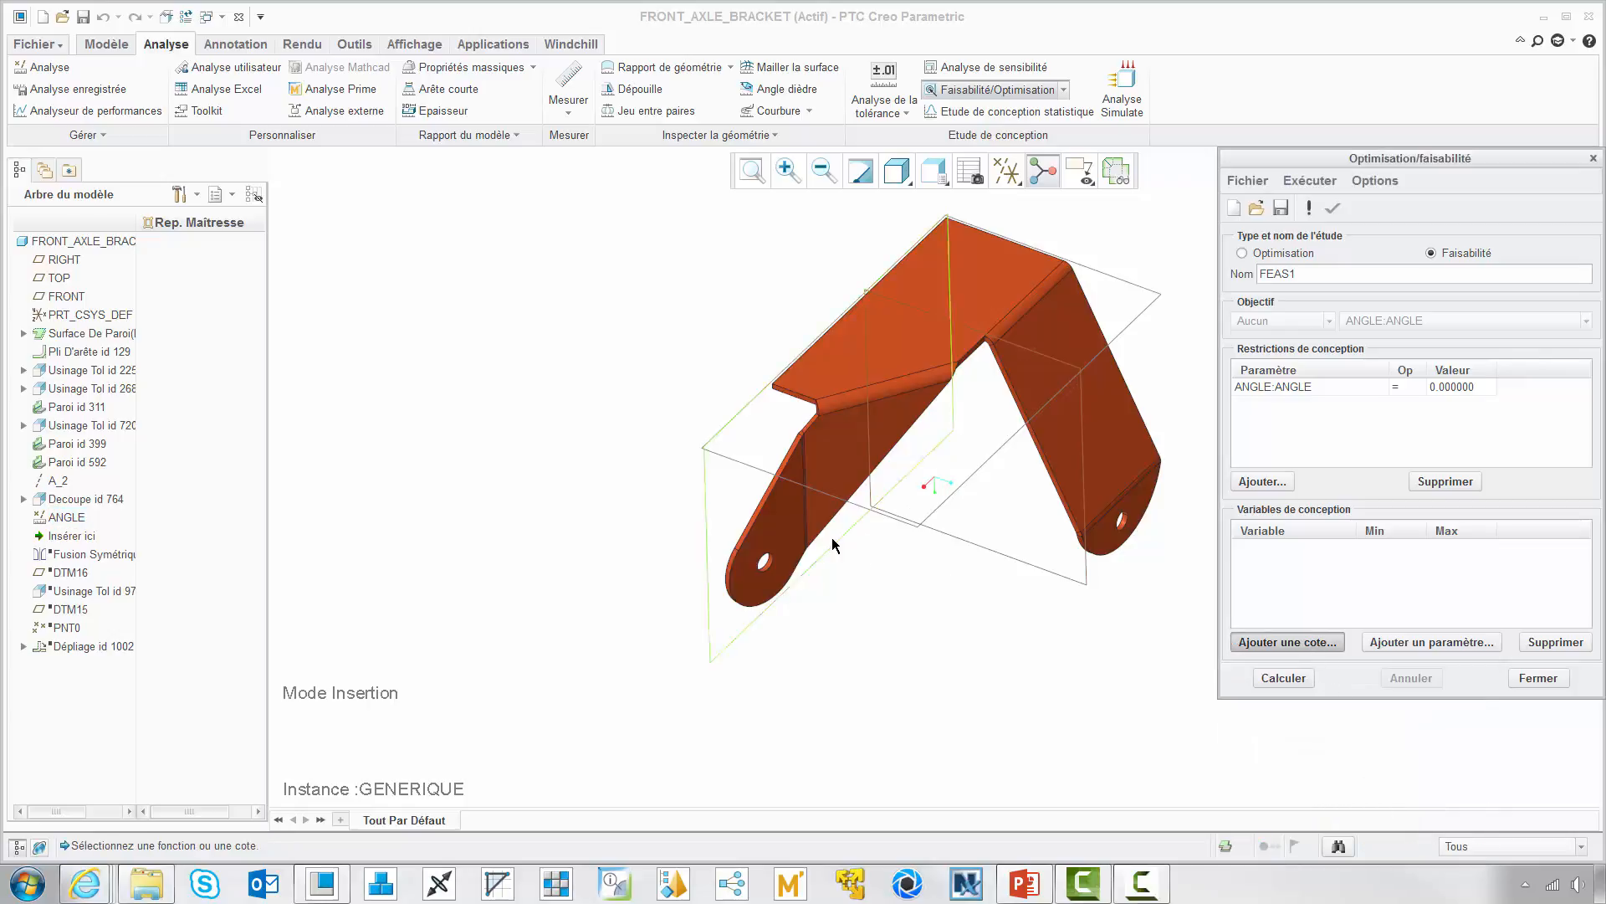
{"action": "left_click", "coordinate": [786, 519]}
{"action": "left_click", "coordinate": [733, 487]}
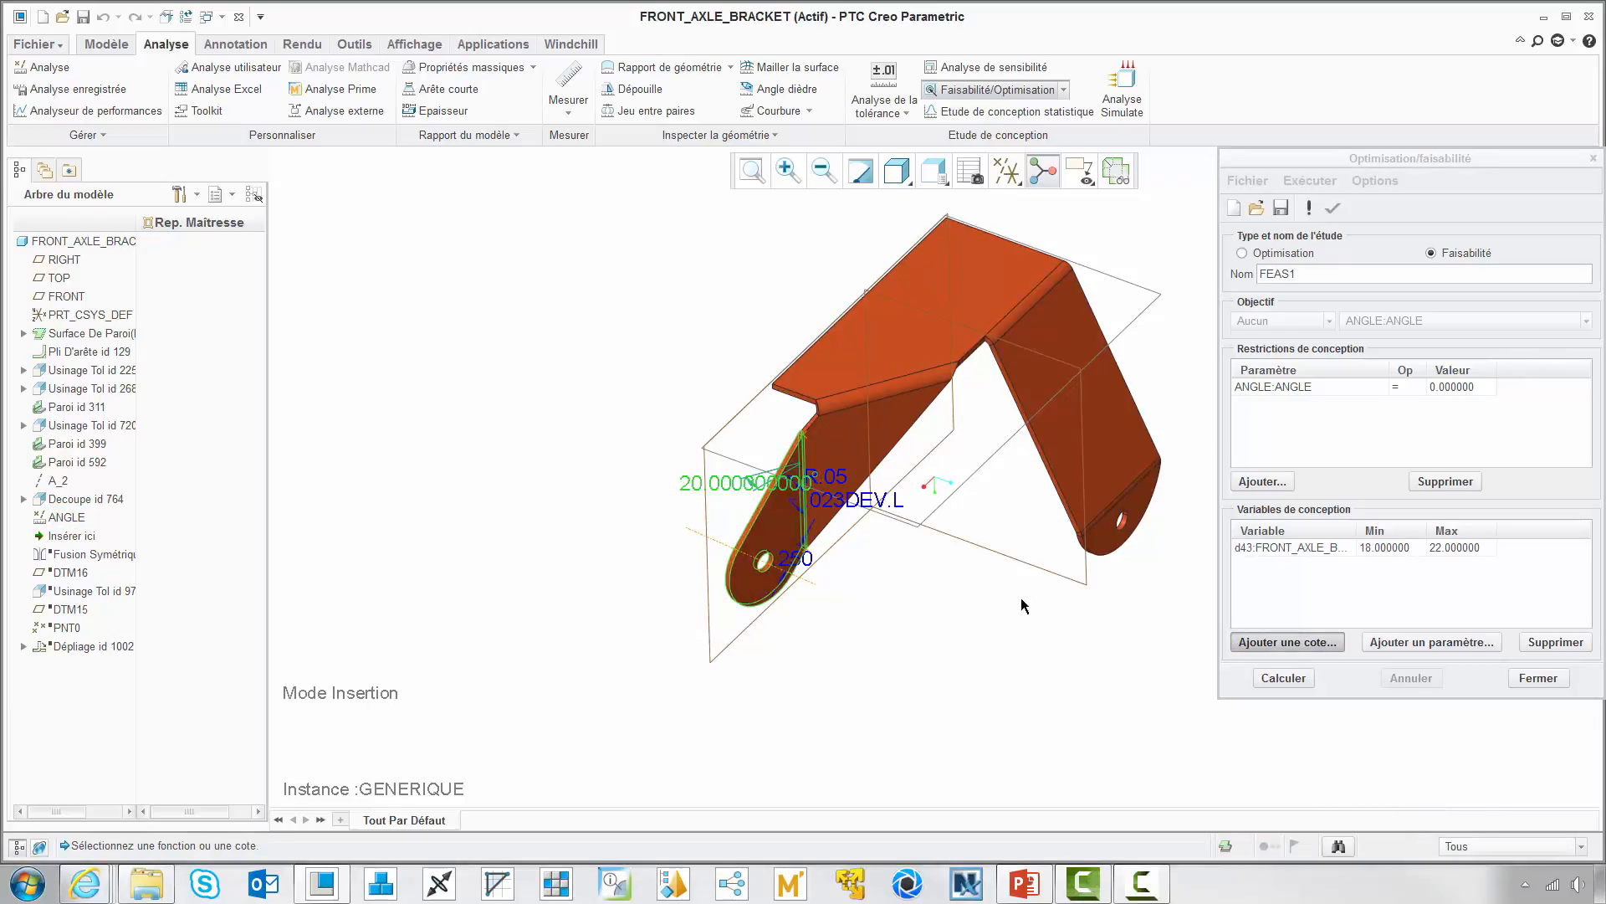
{"action": "left_click", "coordinate": [1387, 548]}
{"action": "type", "text": "10"}
{"action": "left_click", "coordinate": [1449, 548]}
{"action": "type", "text": "60"}
{"action": "key", "text": "Return"}
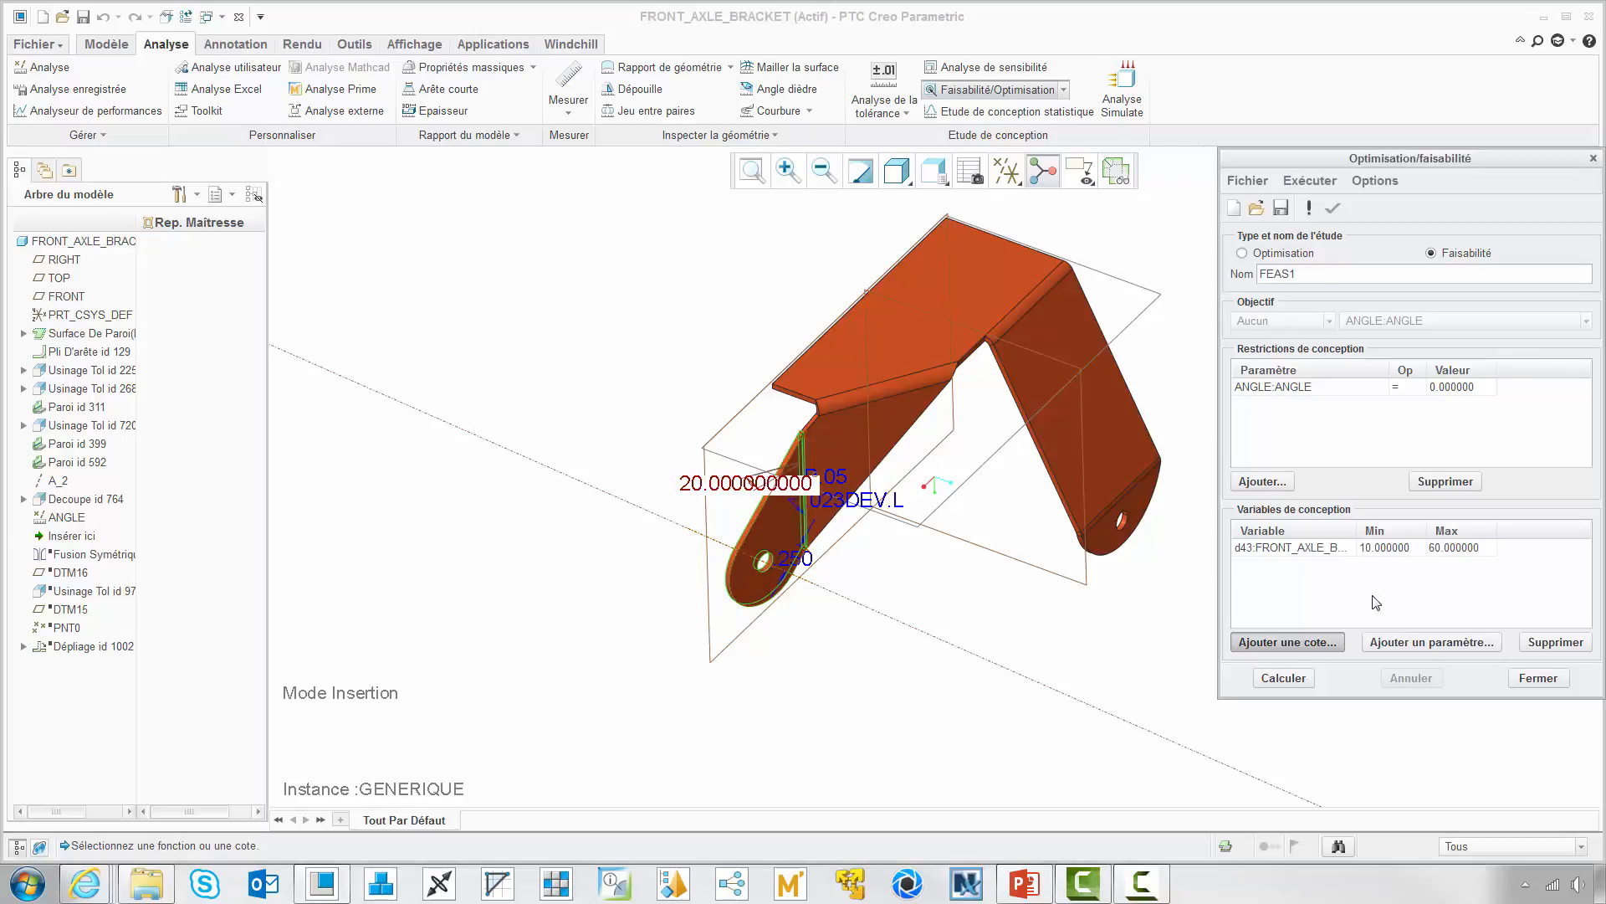
Step: Compute the feasibility study, then close it and keep the resulting model changes
{"action": "left_click", "coordinate": [1299, 680]}
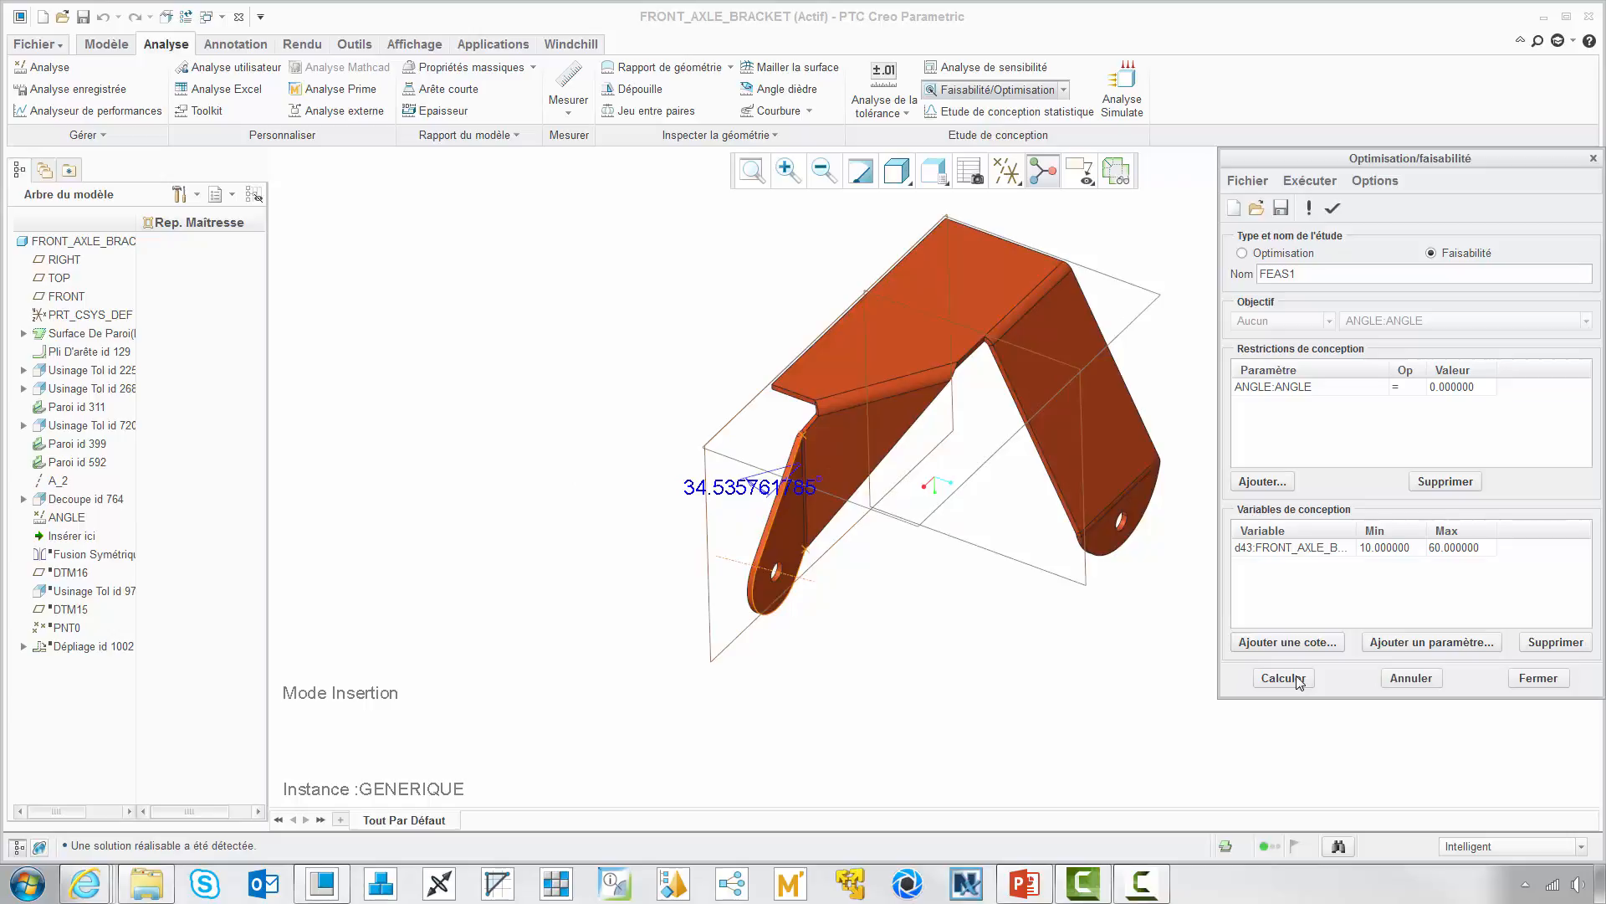
{"action": "left_click_drag", "start_coordinate": [100, 845], "coordinate": [272, 848]}
{"action": "left_click", "coordinate": [272, 849]}
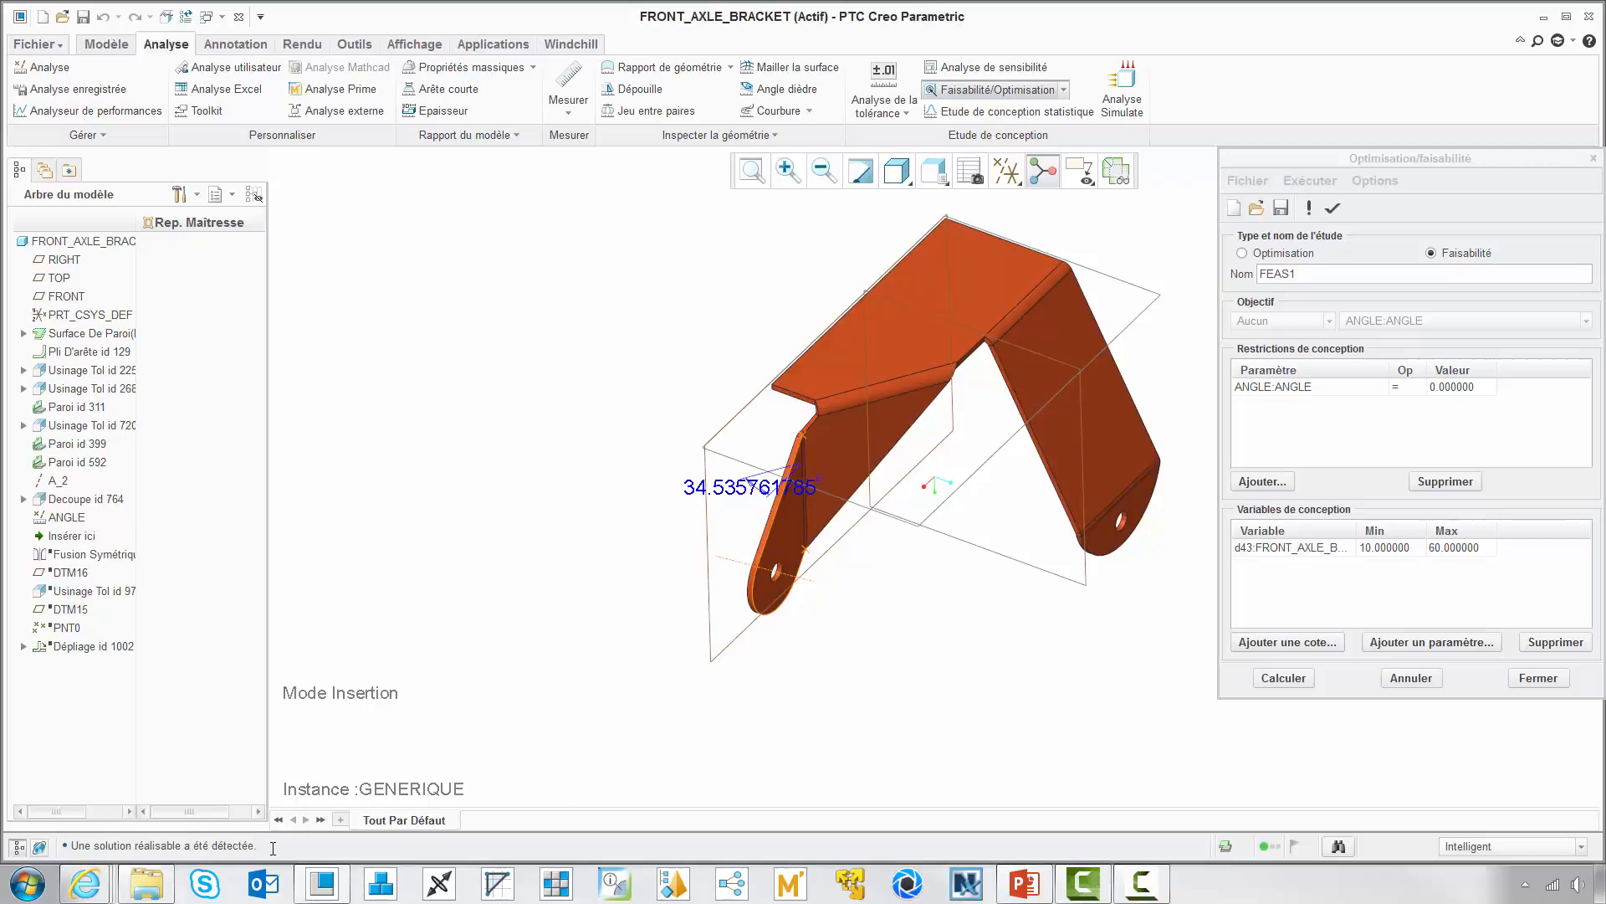
{"action": "left_click", "coordinate": [1521, 681]}
{"action": "left_click", "coordinate": [1435, 481]}
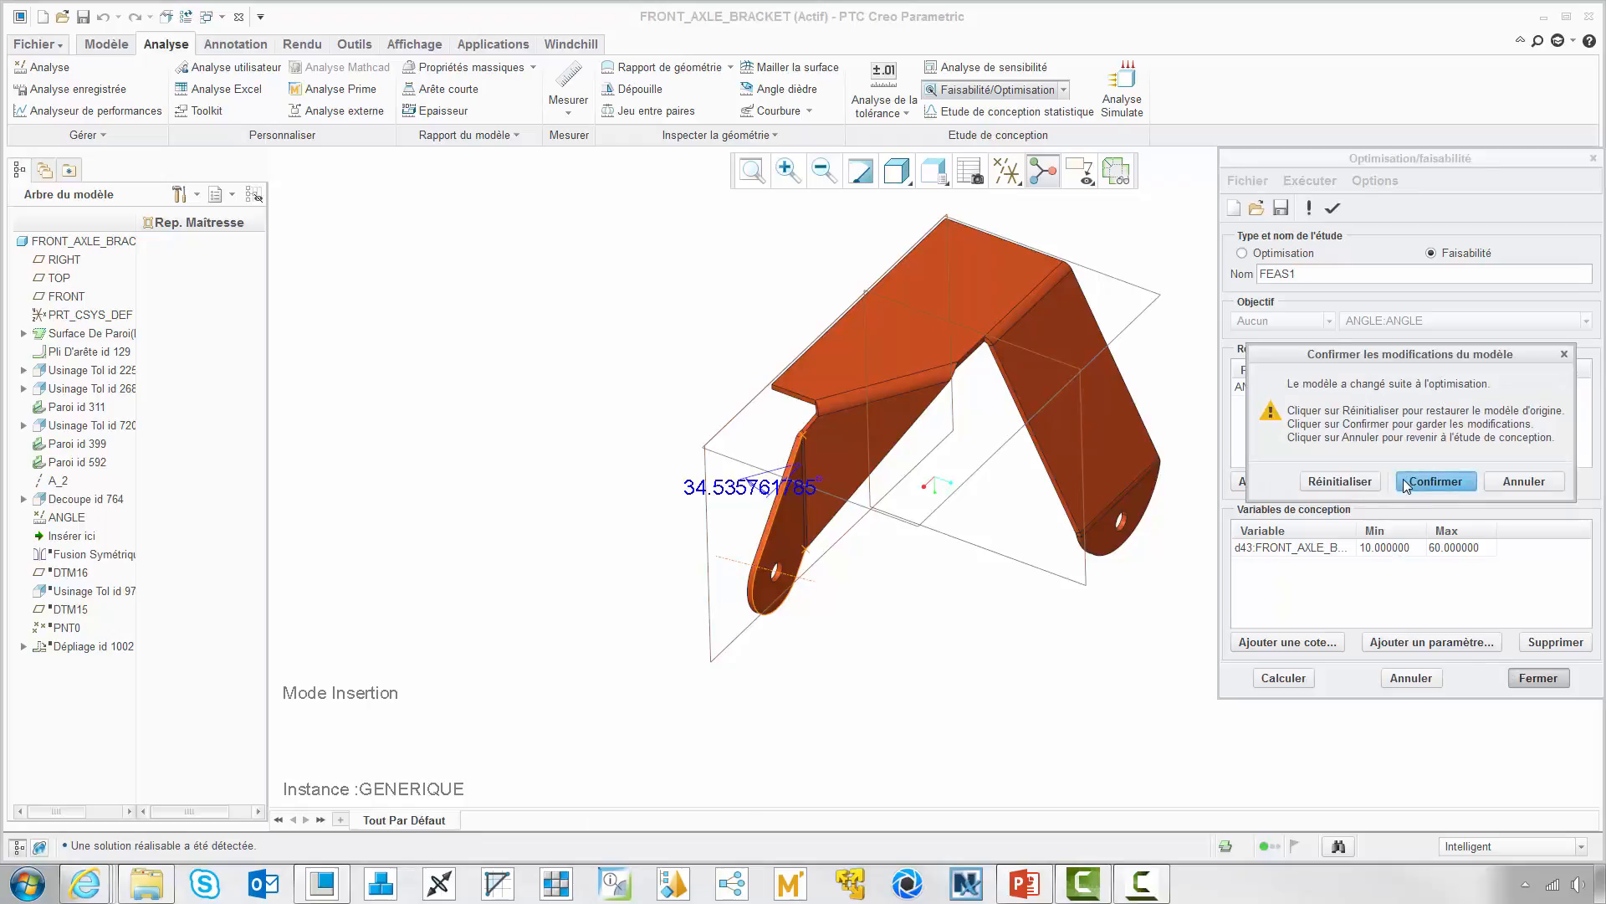
Step: Exit insert mode and resume the suppressed features to restore the complete bracket
{"action": "right_click", "coordinate": [71, 539]}
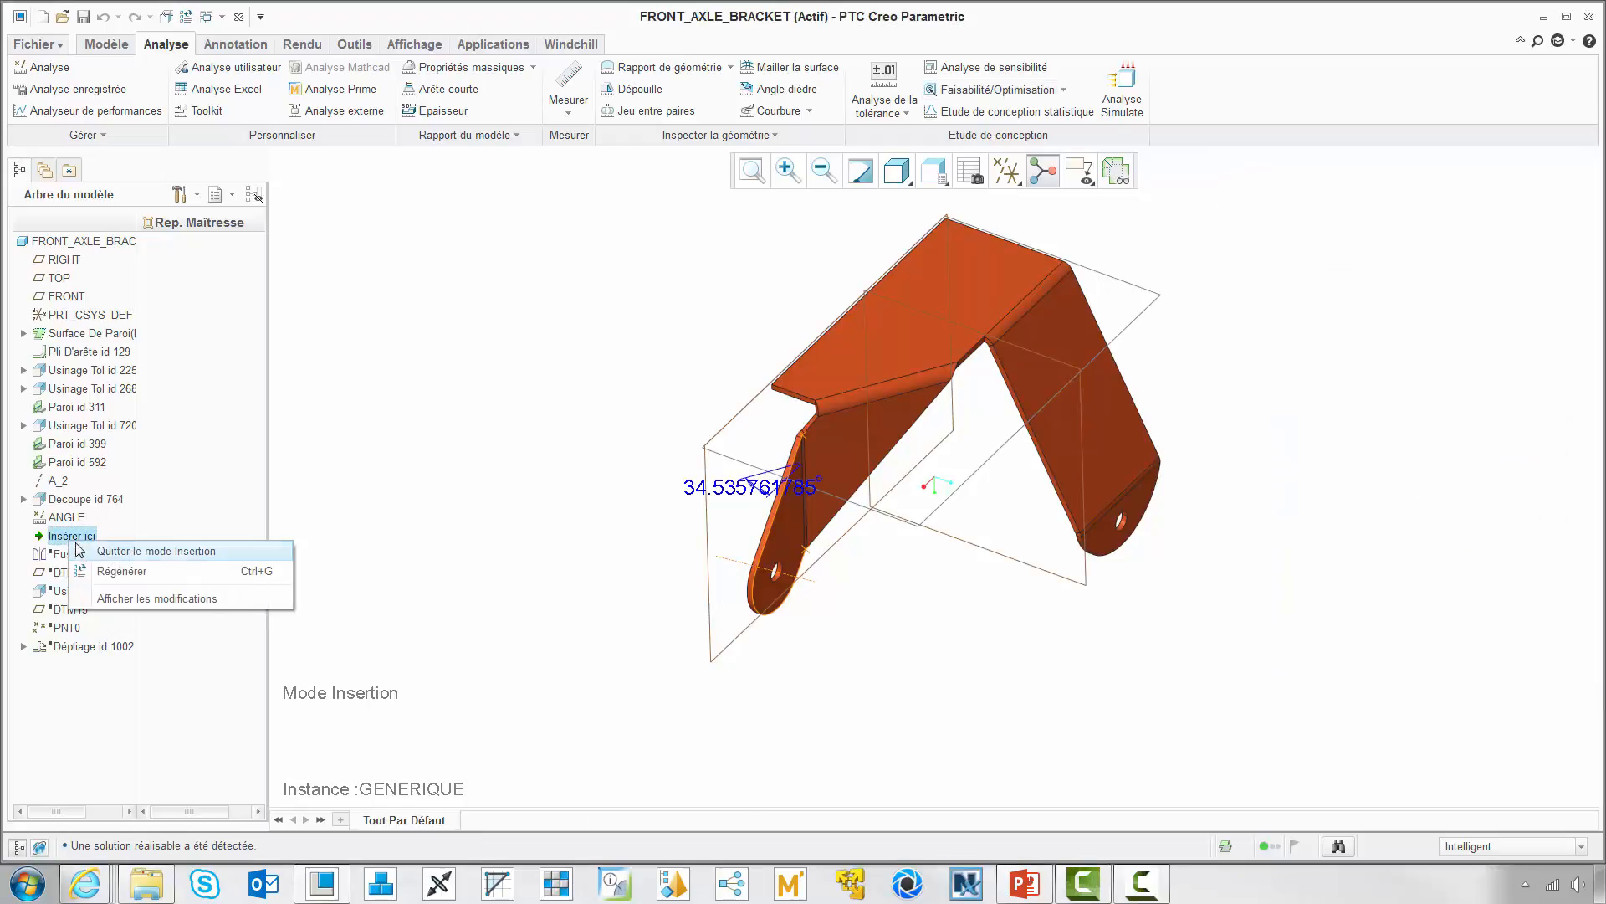
{"action": "left_click", "coordinate": [138, 551]}
{"action": "key", "text": "Return"}
{"action": "mouse_move", "coordinate": [926, 262]}
{"action": "middle_mouse_down"}
{"action": "mouse_move", "coordinate": [1078, 293]}
{"action": "mouse_move", "coordinate": [1046, 331]}
{"action": "mouse_move", "coordinate": [1040, 268]}
{"action": "mouse_move", "coordinate": [599, 385]}
{"action": "middle_mouse_up"}
Step: Examine the local parameters in the ANGLE feature's information report and close the report
{"action": "right_click", "coordinate": [60, 521]}
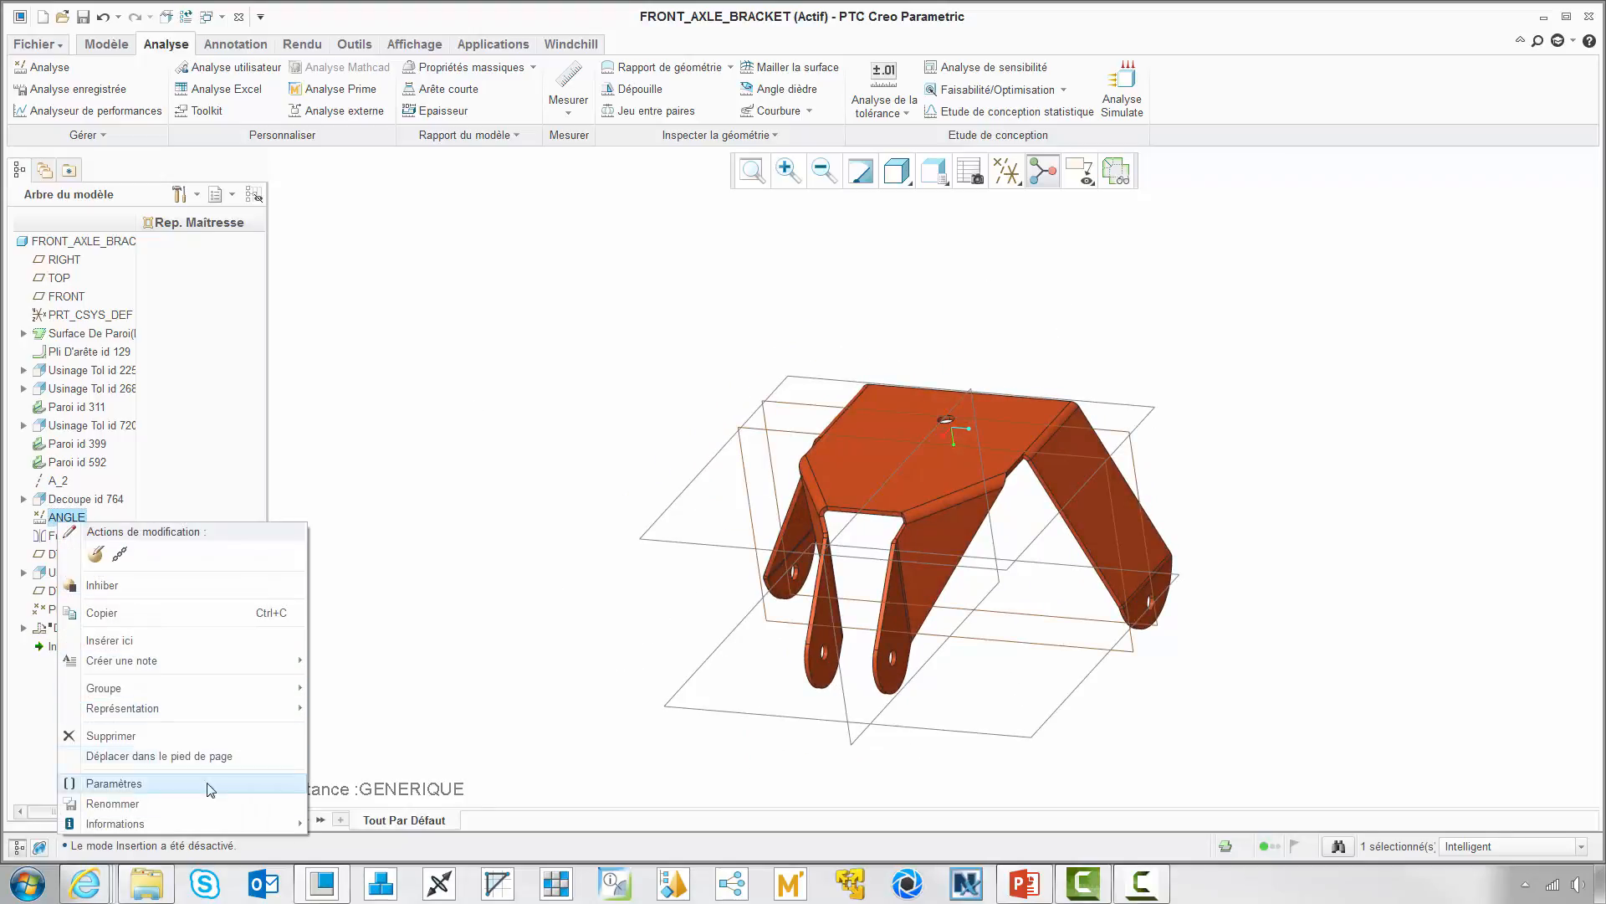
{"action": "mouse_move", "coordinate": [276, 823]}
{"action": "left_click", "coordinate": [343, 785]}
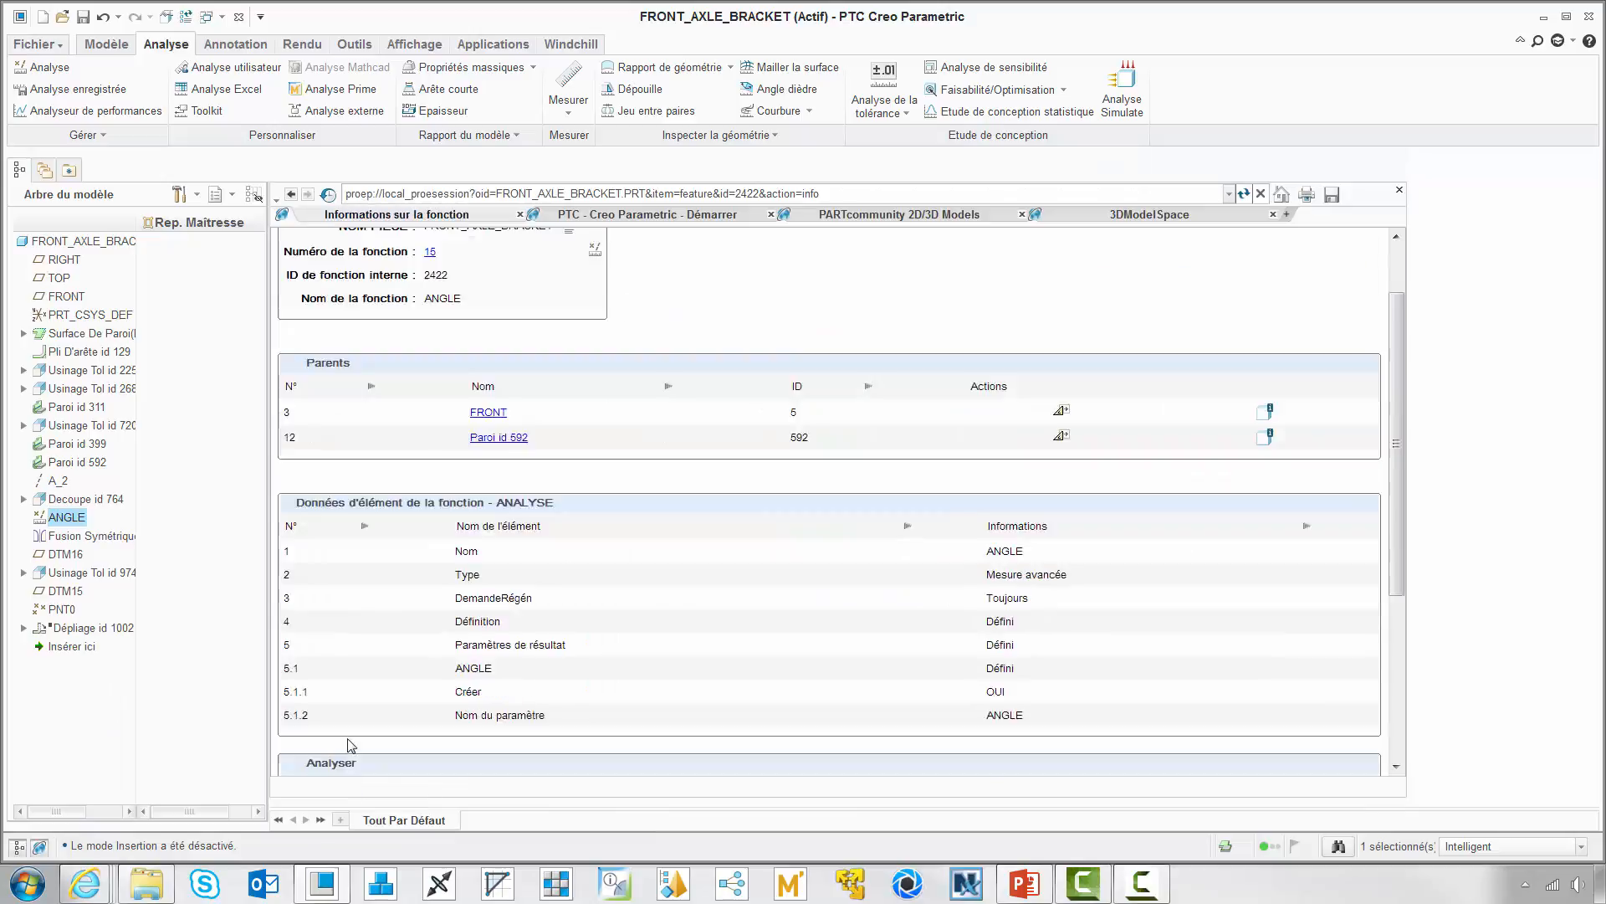
{"action": "scroll", "coordinate": [352, 746], "scroll_direction": "down", "scroll_amount": 5}
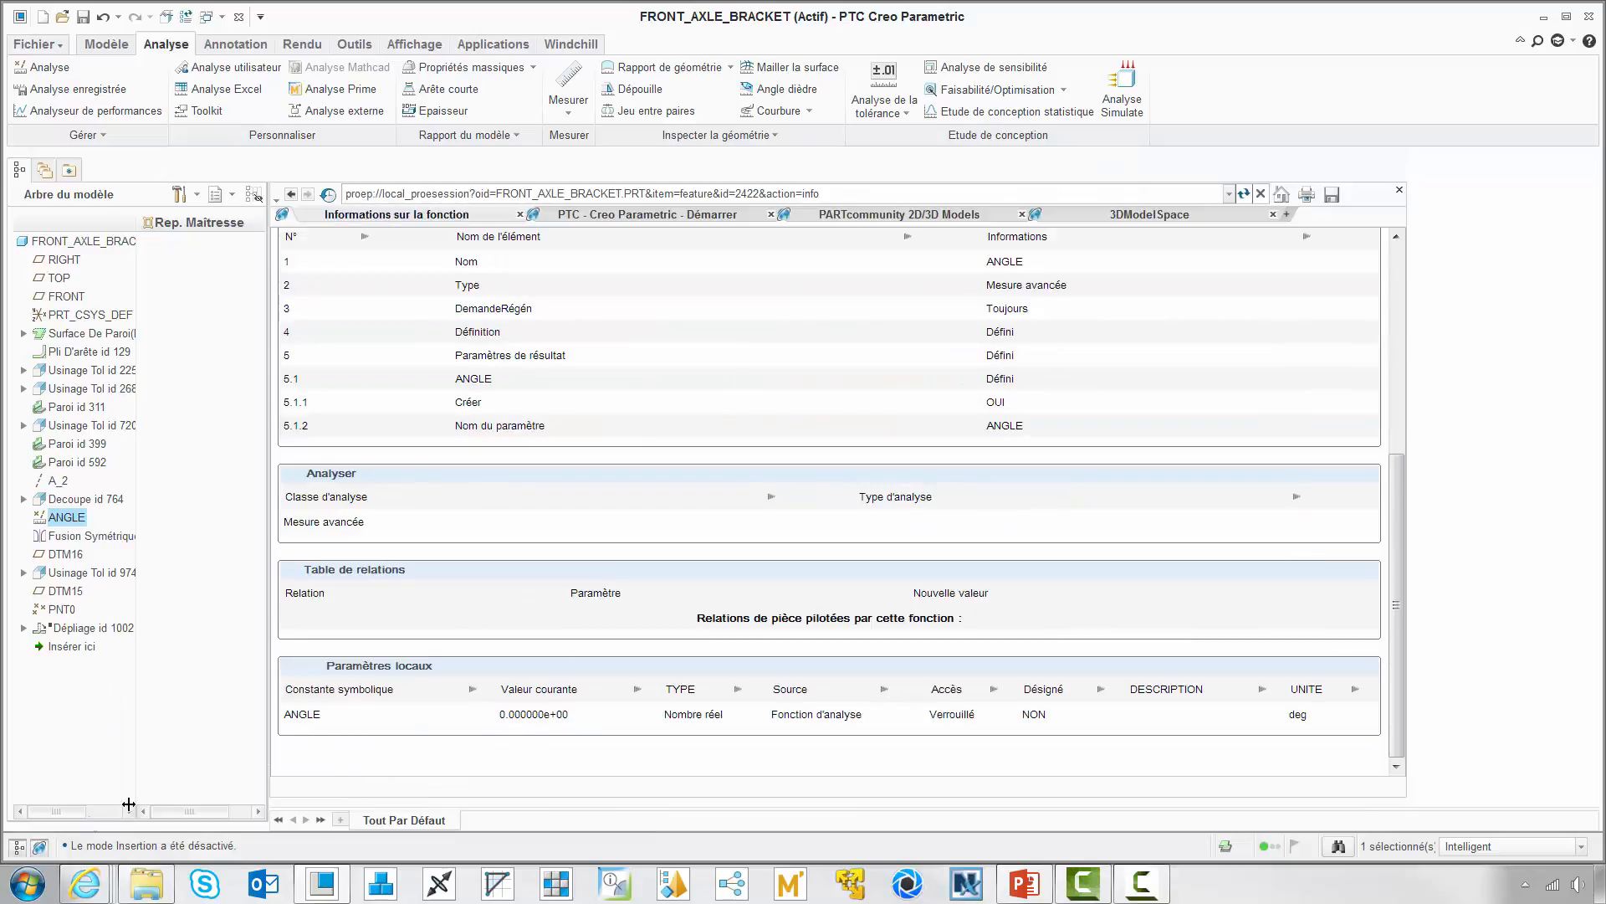
{"action": "left_click", "coordinate": [41, 848]}
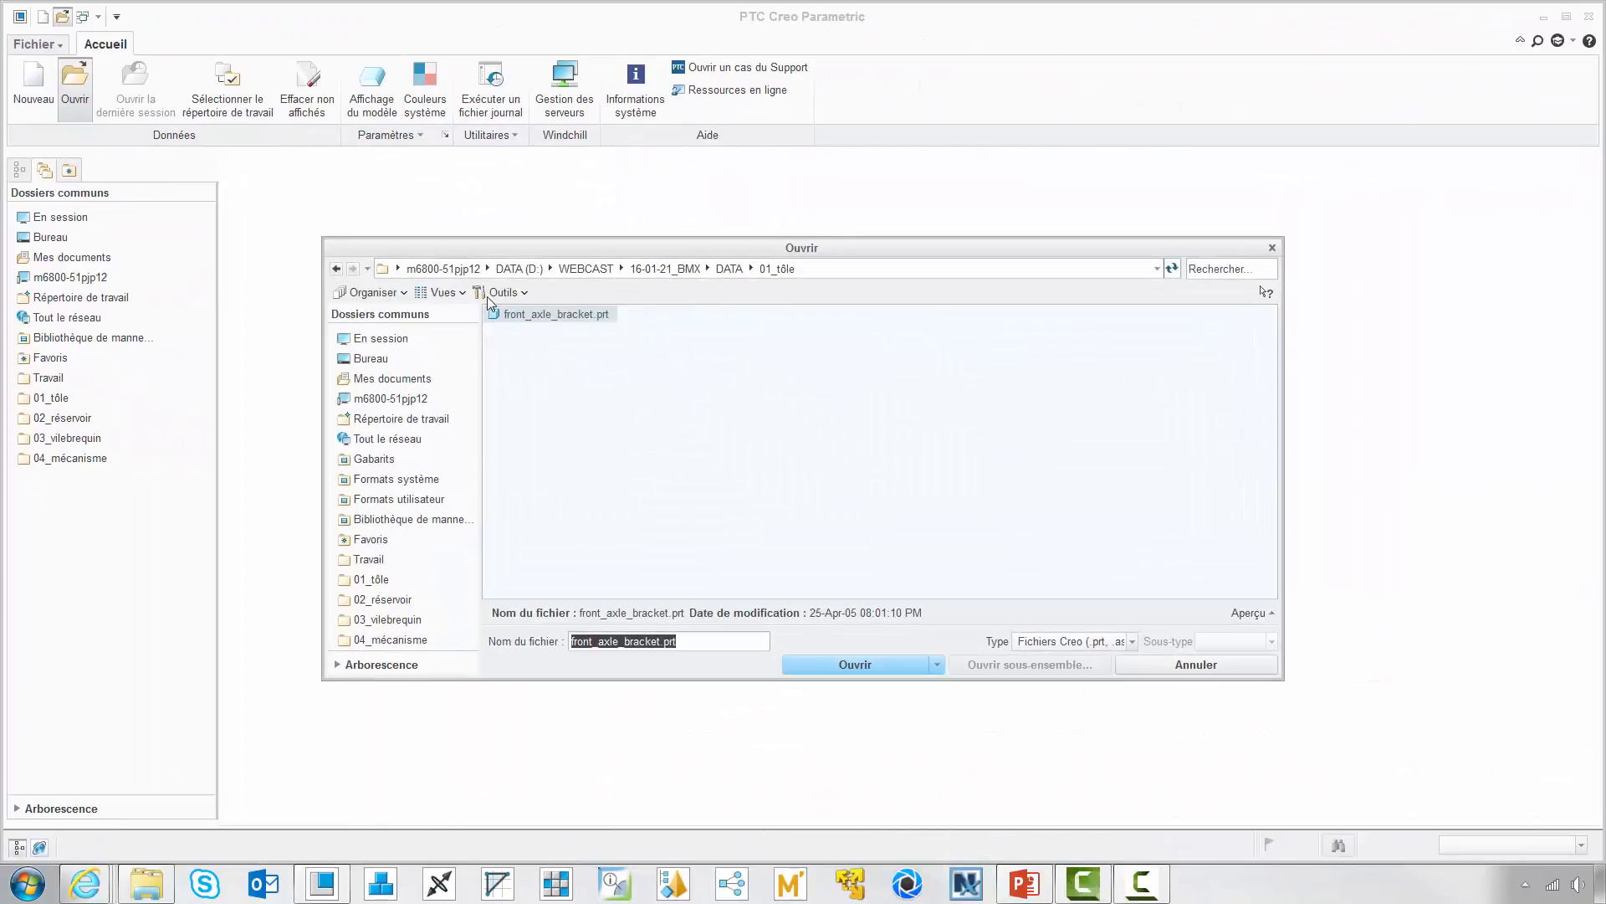
Step: Find and open the assembly rc_car.asm from the 02_réservoir folder
{"action": "left_click", "coordinate": [382, 599]}
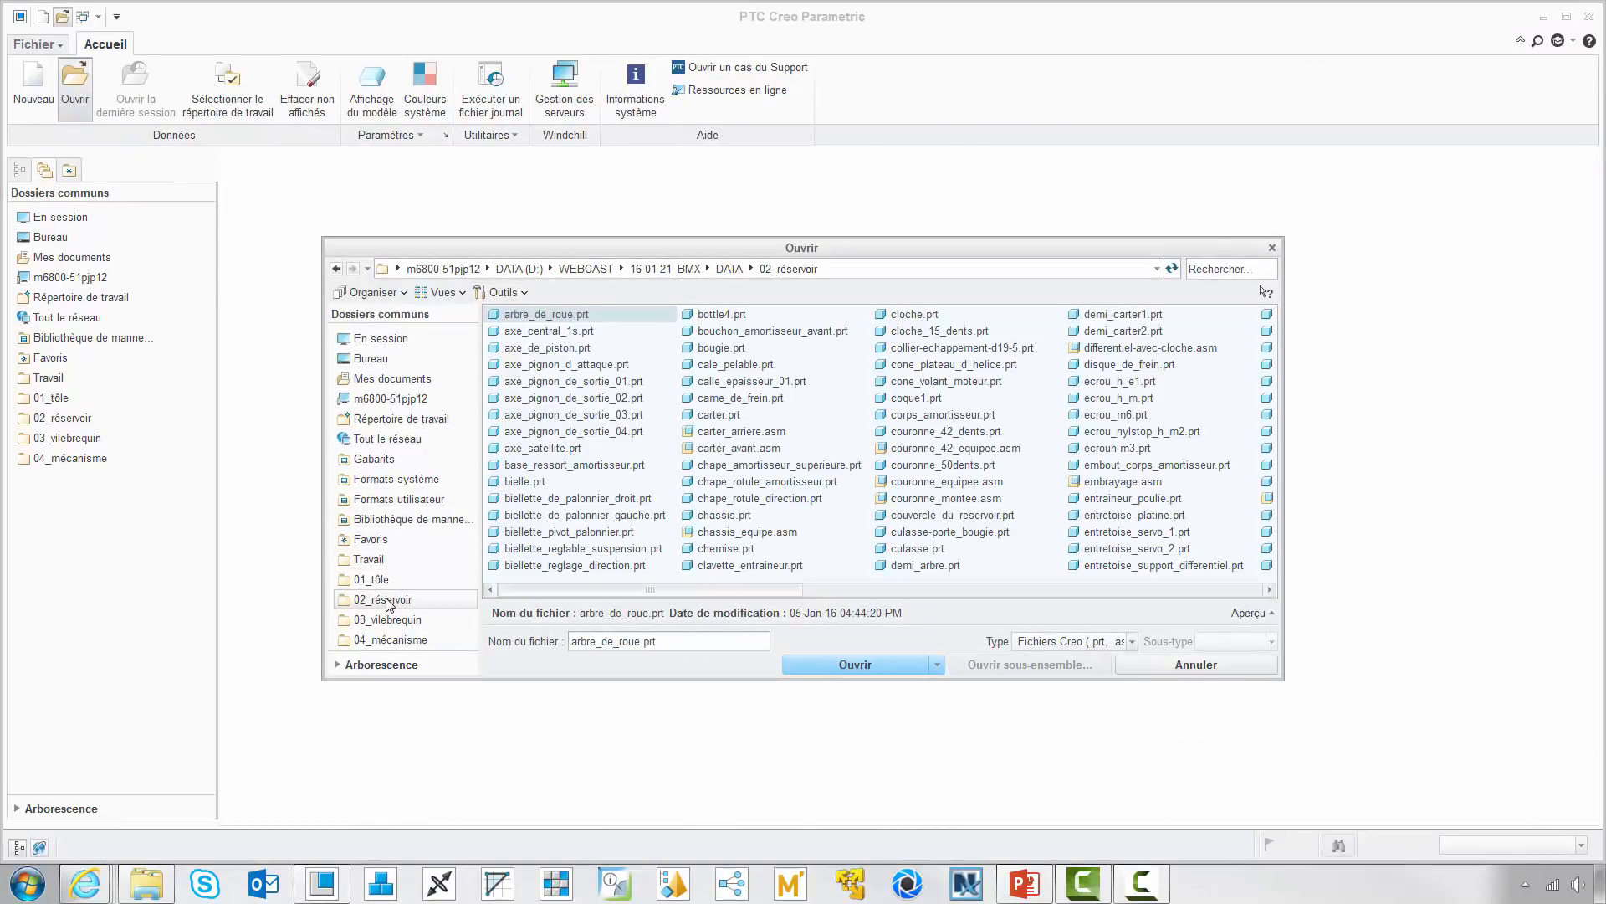
{"action": "left_click", "coordinate": [1265, 268]}
{"action": "type", "text": "rc"}
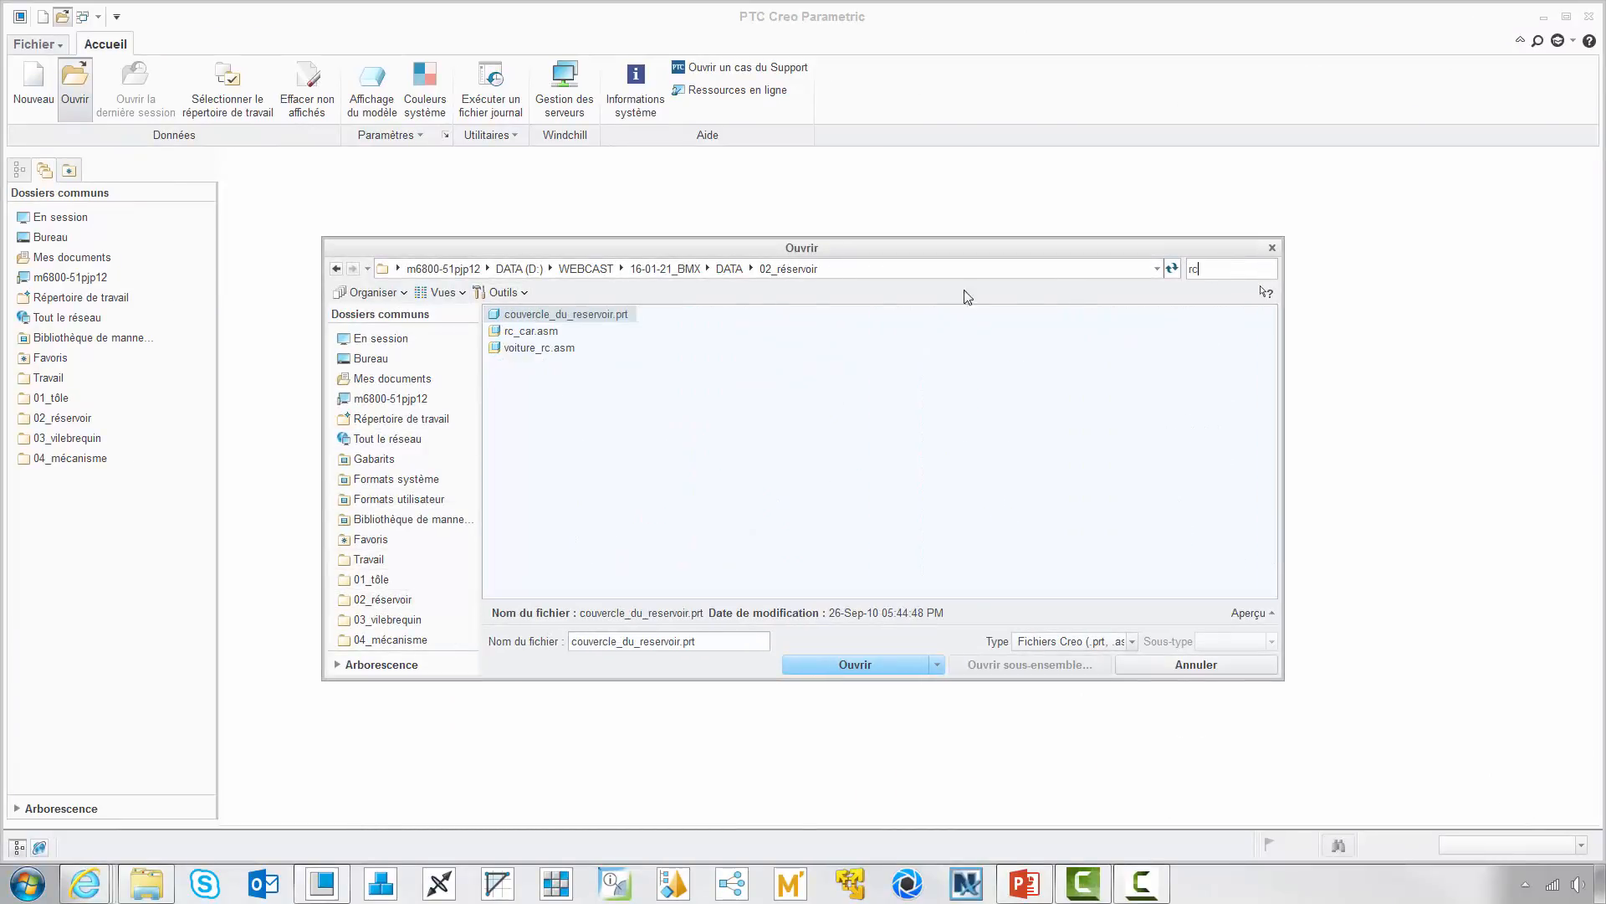
{"action": "double_click", "coordinate": [555, 331]}
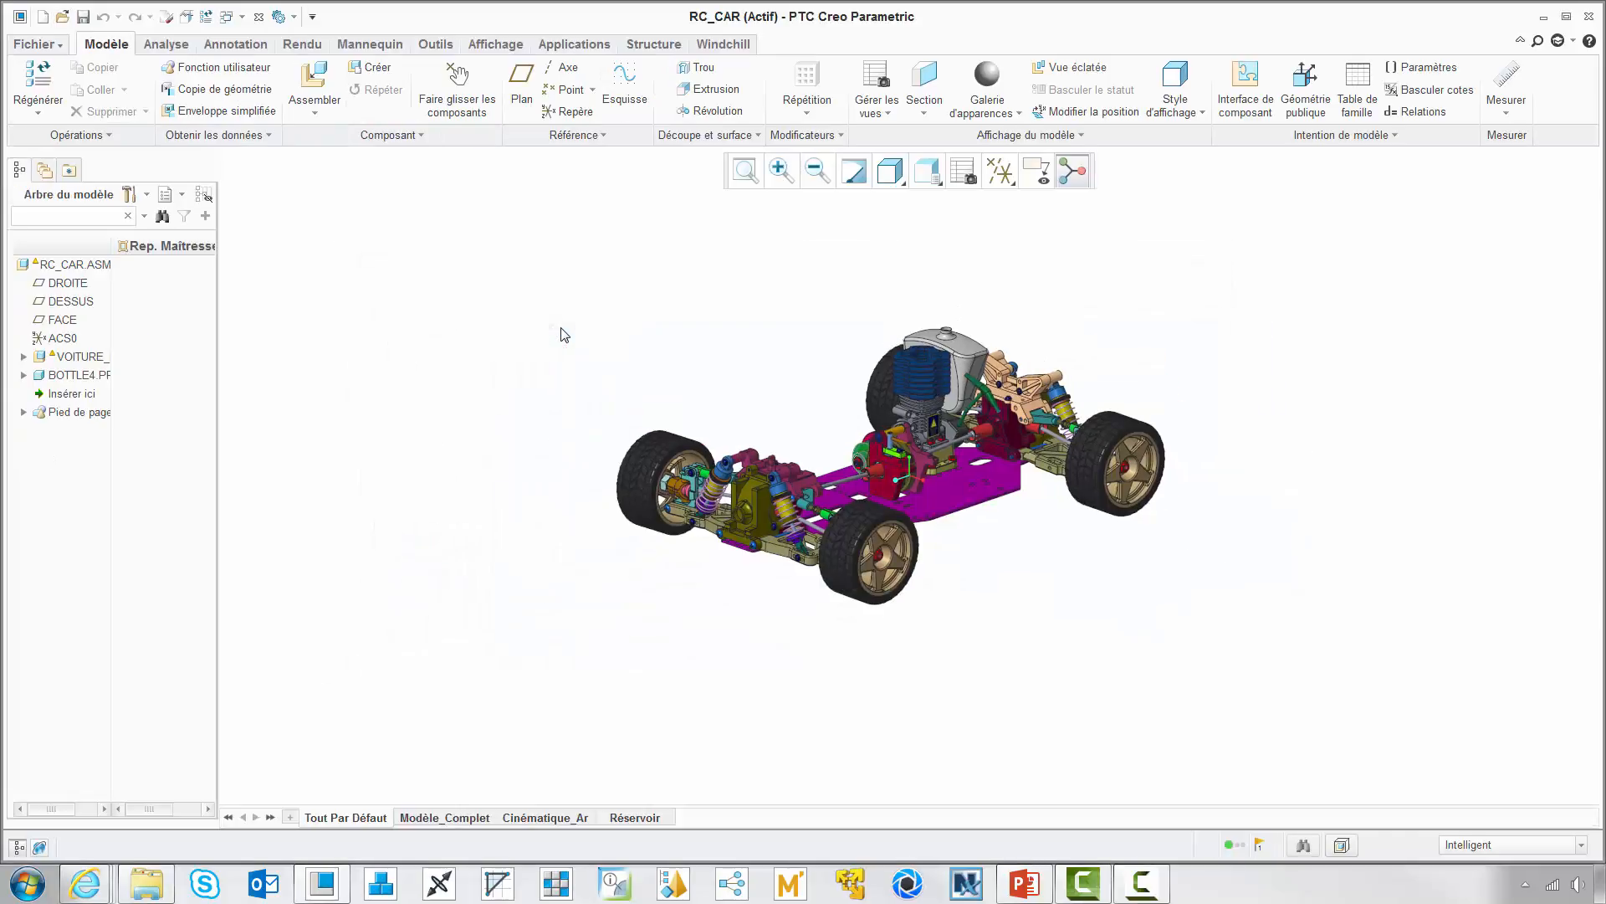
Step: View the car assembly in the Cinématique_Ar combined state and then switch it to Réservoir
{"action": "left_click", "coordinate": [536, 818]}
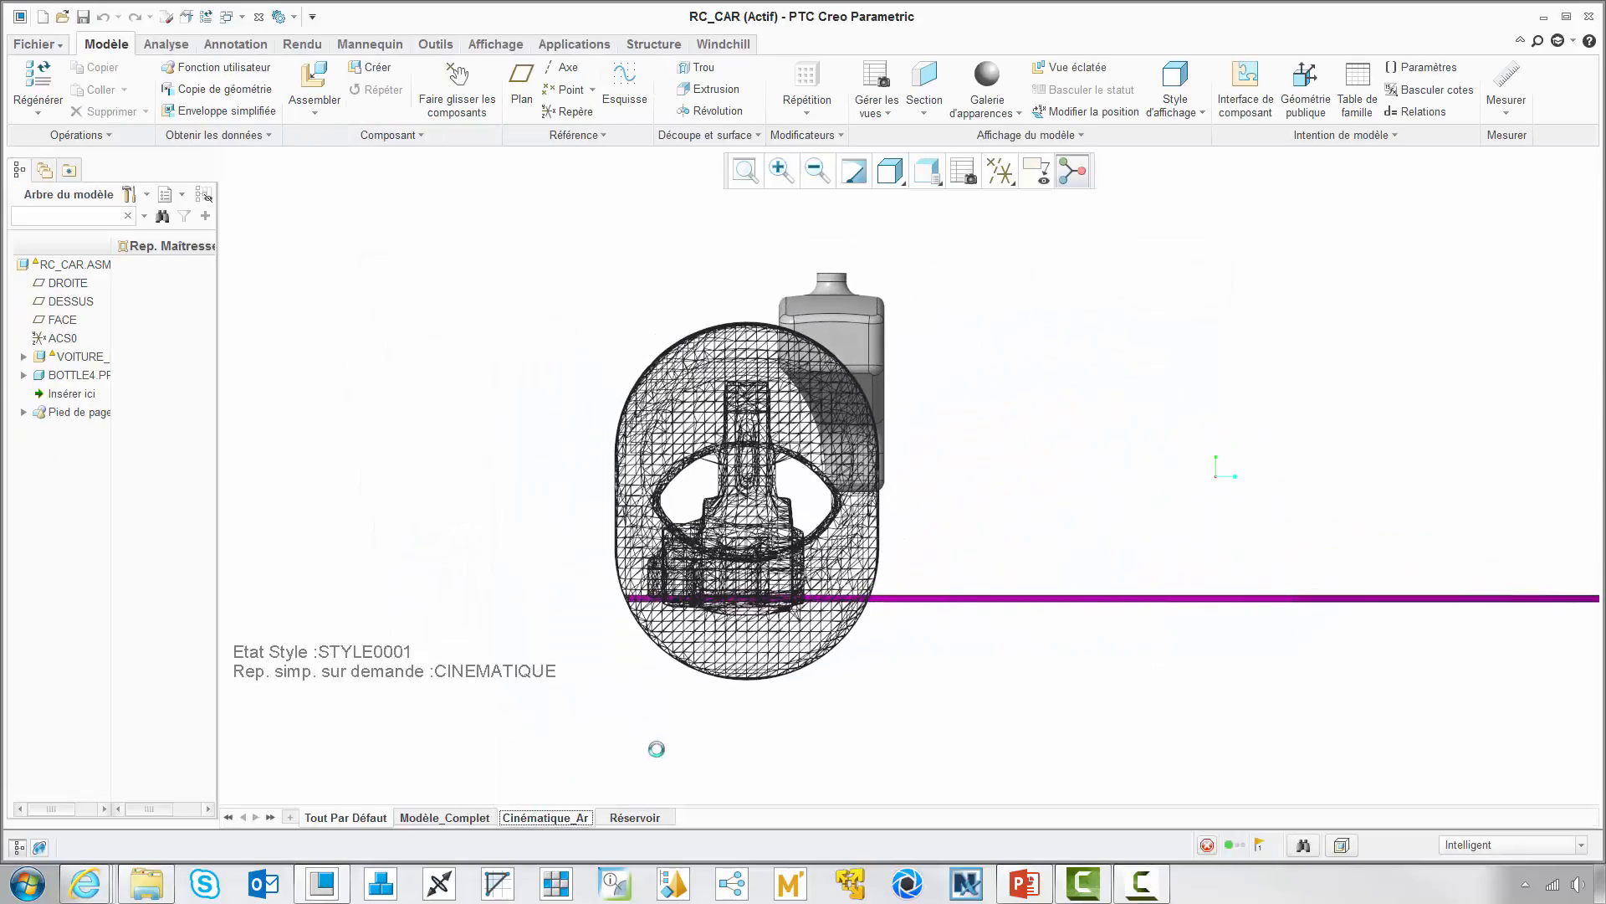
{"action": "middle_click_drag", "start_coordinate": [935, 531], "coordinate": [803, 726]}
{"action": "left_click", "coordinate": [653, 817]}
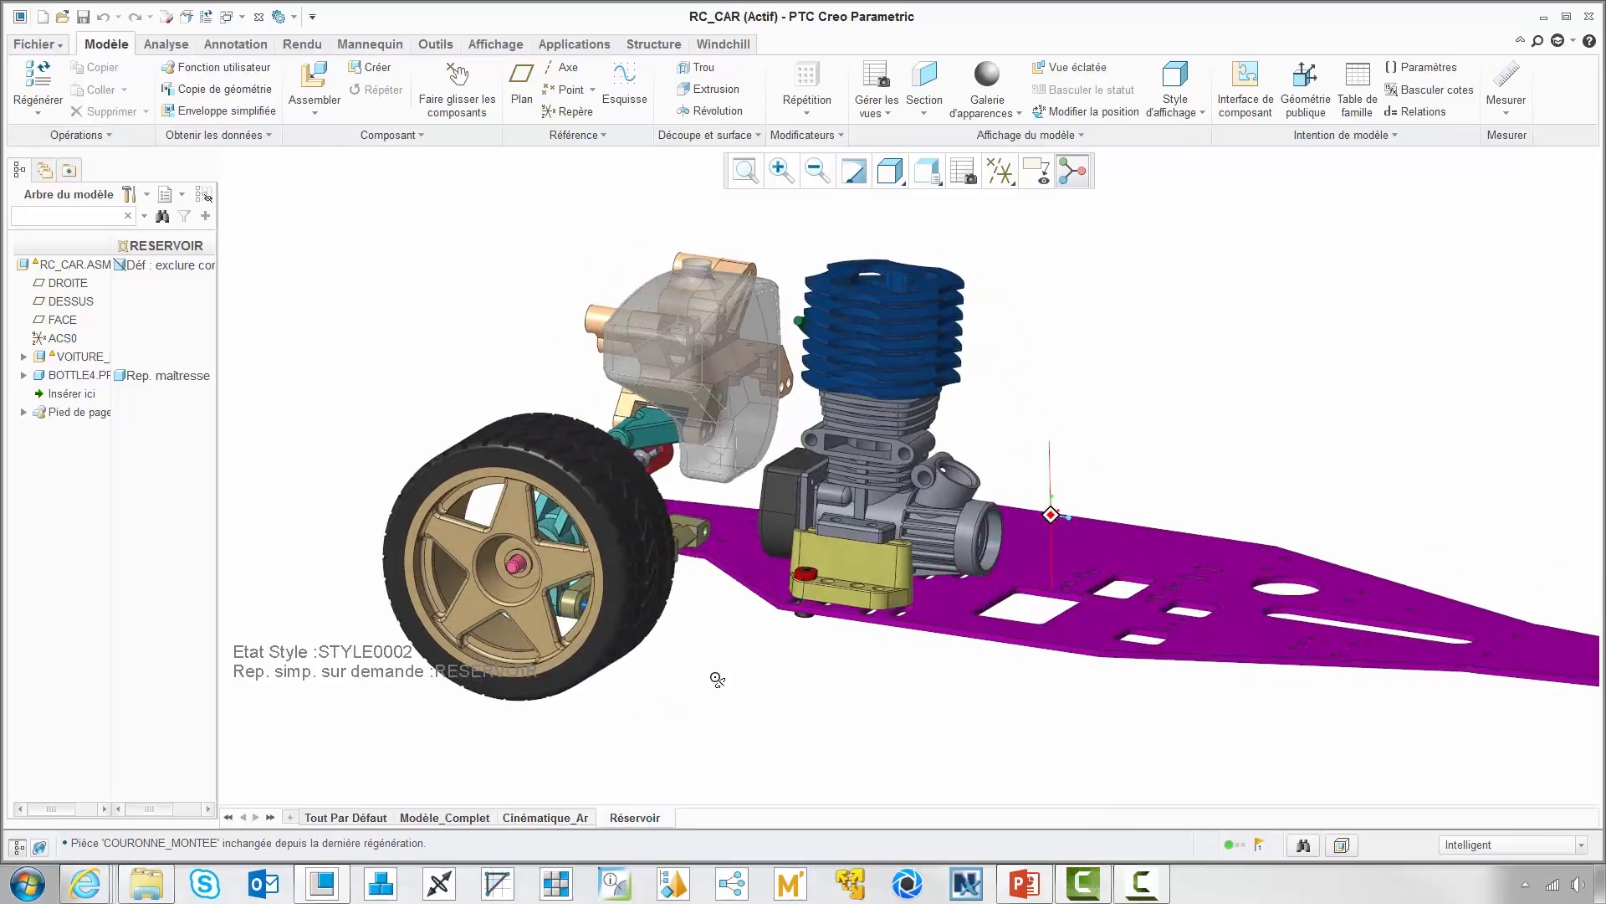
Step: Open the transparent fuel tank part BOTTLE4 from the assembly in its own window
{"action": "left_click", "coordinate": [726, 483]}
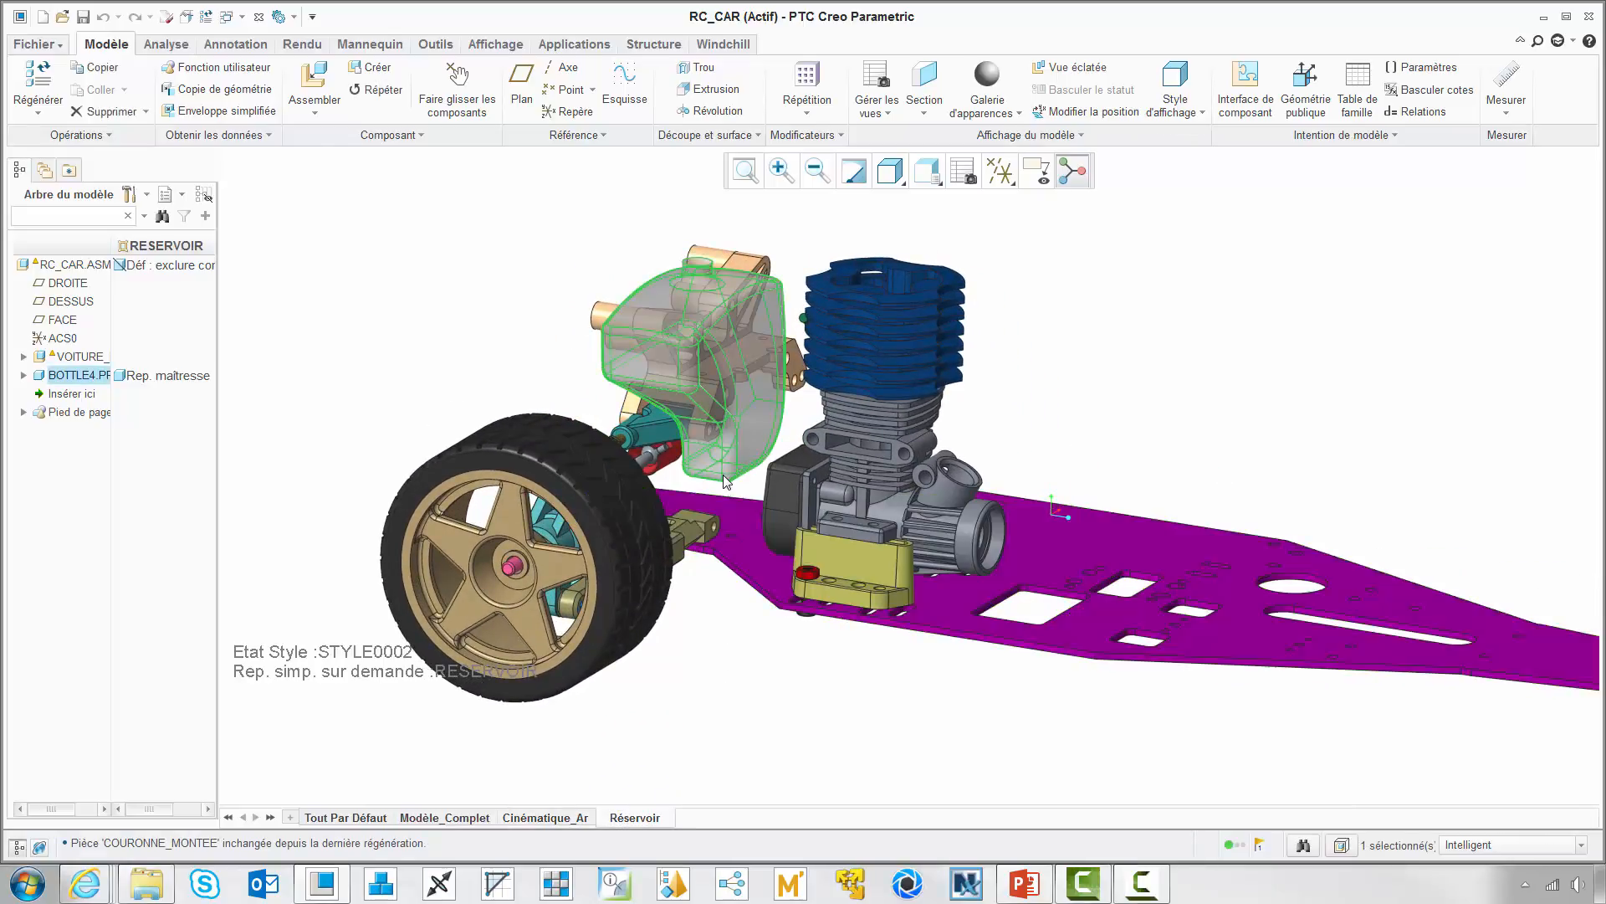
{"action": "right_click", "coordinate": [727, 483]}
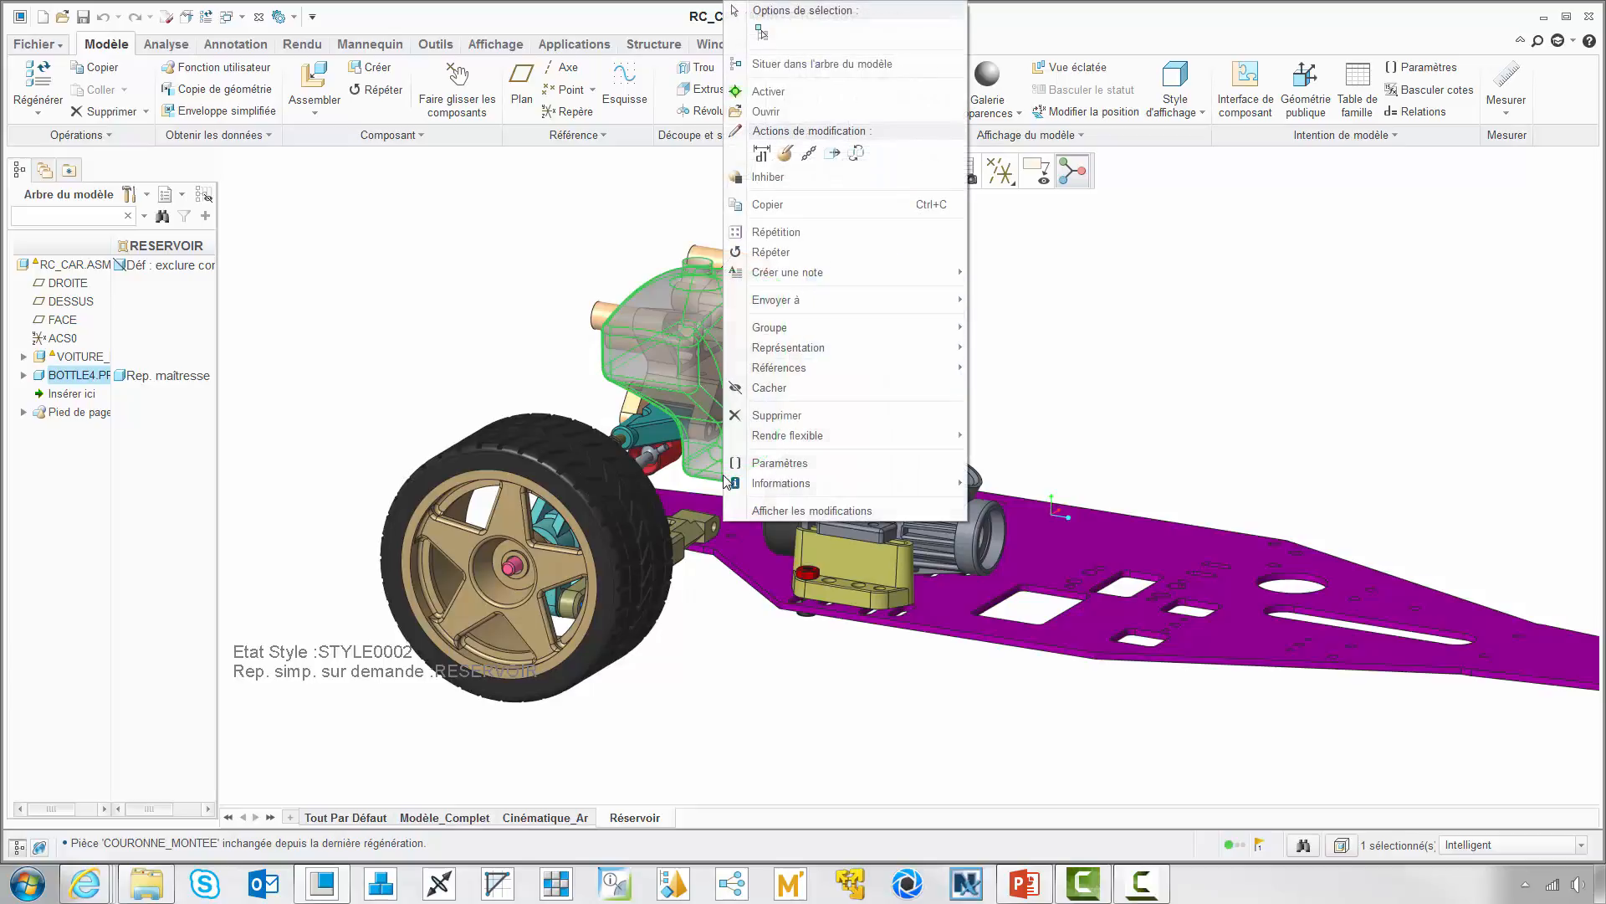
{"action": "left_click", "coordinate": [767, 111]}
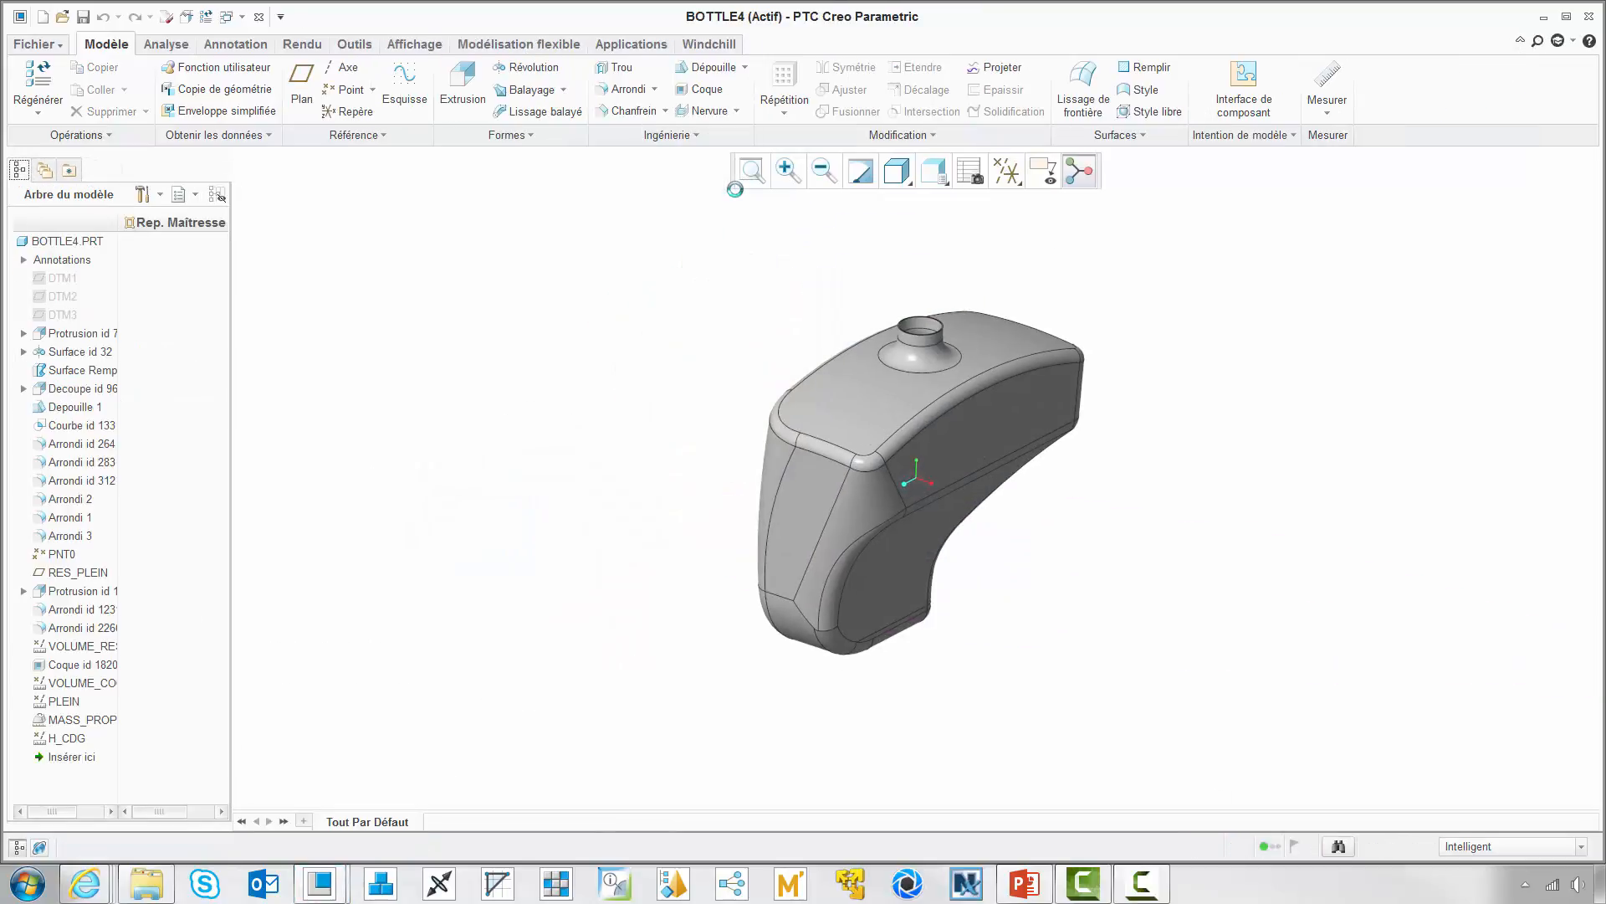
Step: Display the tank's annotations and select the PLEIN analysis feature
{"action": "left_click", "coordinate": [1044, 179]}
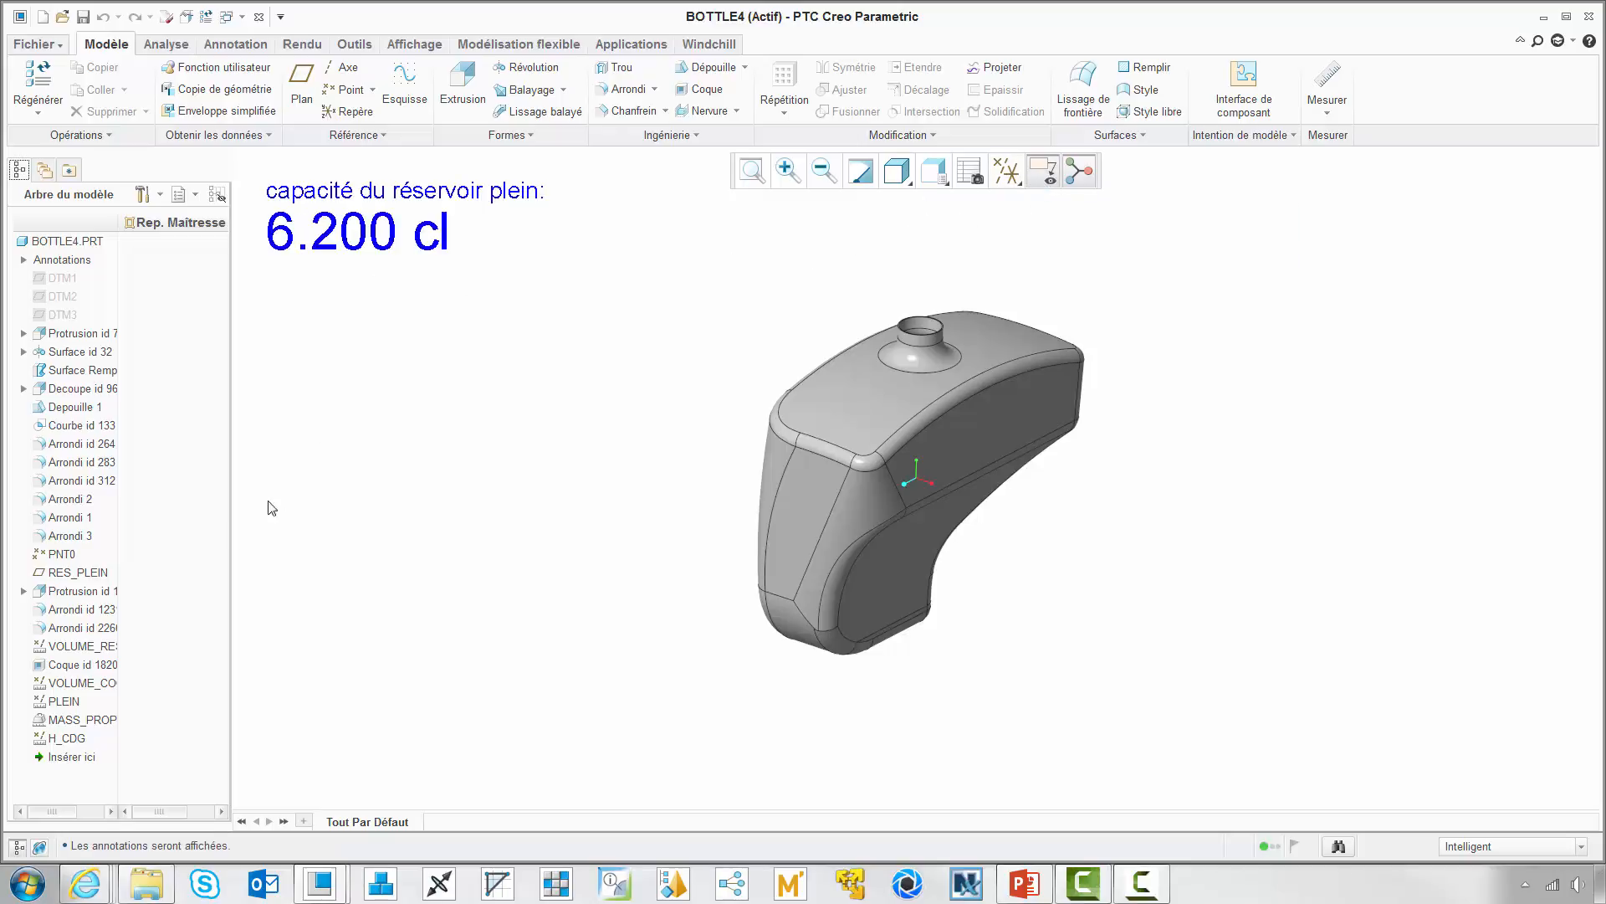
{"action": "left_click", "coordinate": [66, 703]}
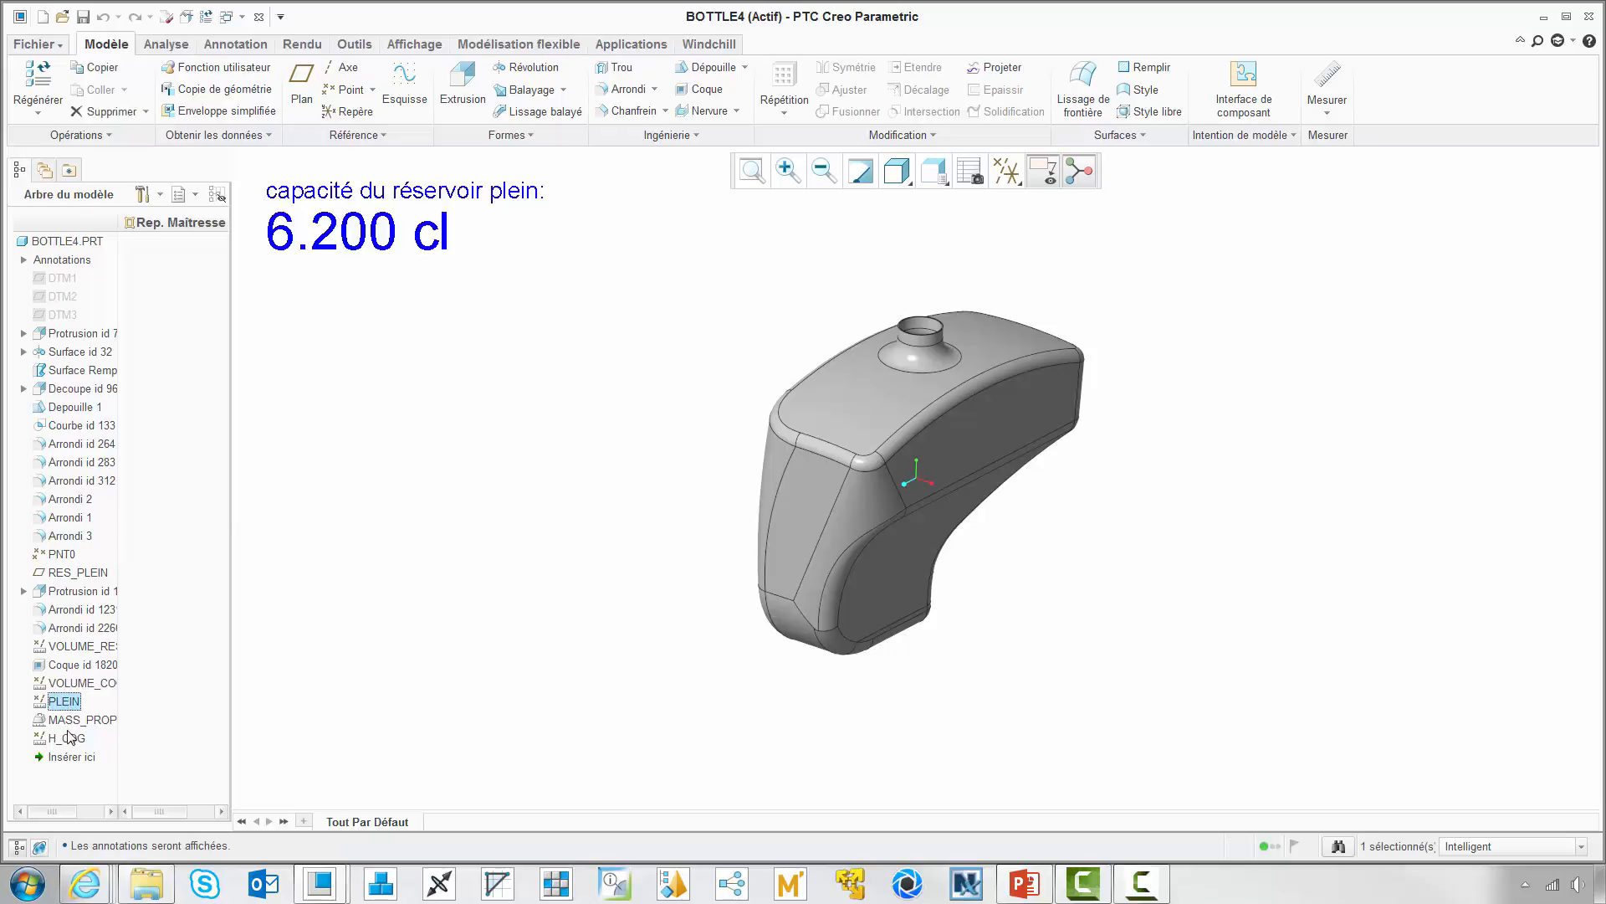
Step: Review the definition of the H_CDG distance measurement between the centre of gravity and the tank's inner bottom surface
{"action": "right_click", "coordinate": [68, 740]}
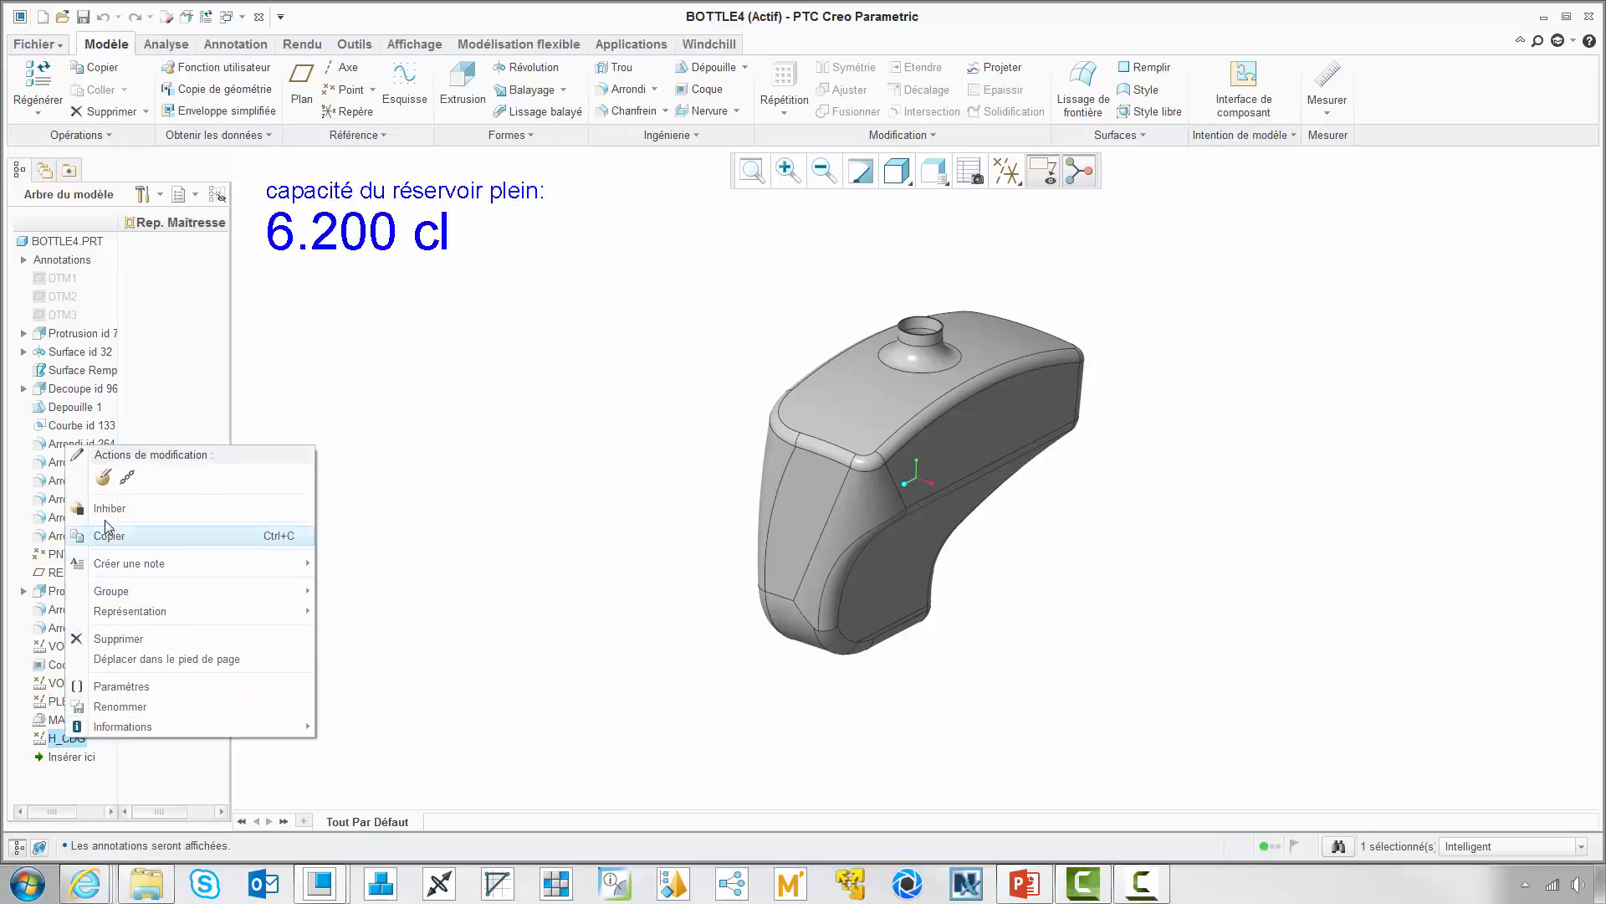
{"action": "left_click", "coordinate": [104, 478]}
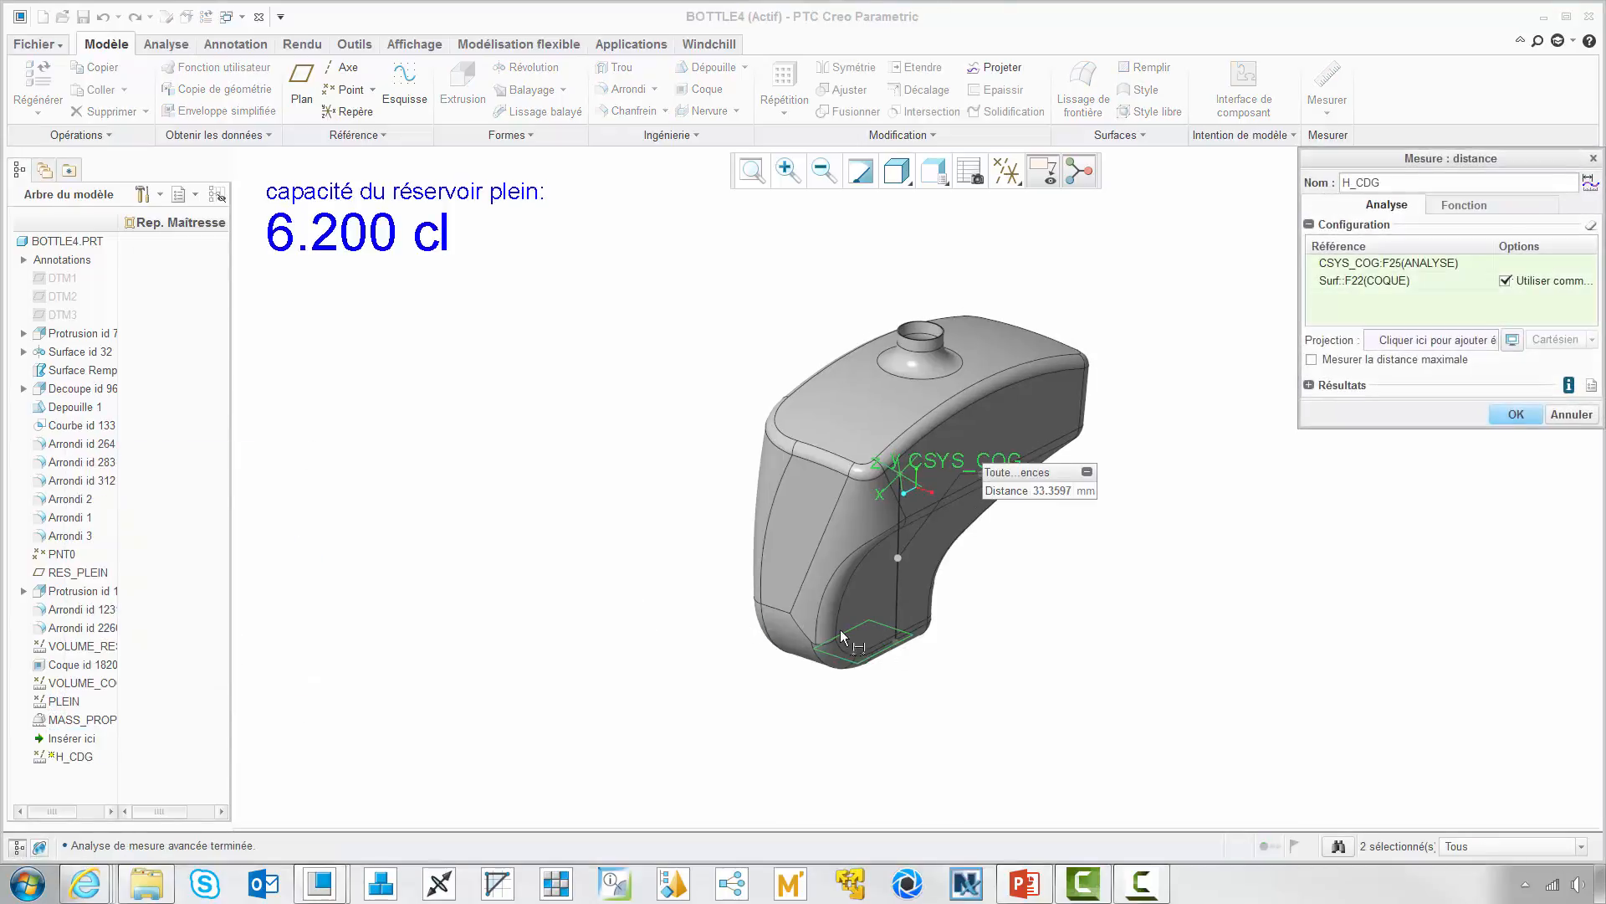
{"action": "mouse_move", "coordinate": [1026, 649]}
{"action": "middle_mouse_down"}
{"action": "mouse_move", "coordinate": [1015, 599]}
{"action": "mouse_move", "coordinate": [1007, 635]}
{"action": "middle_mouse_up"}
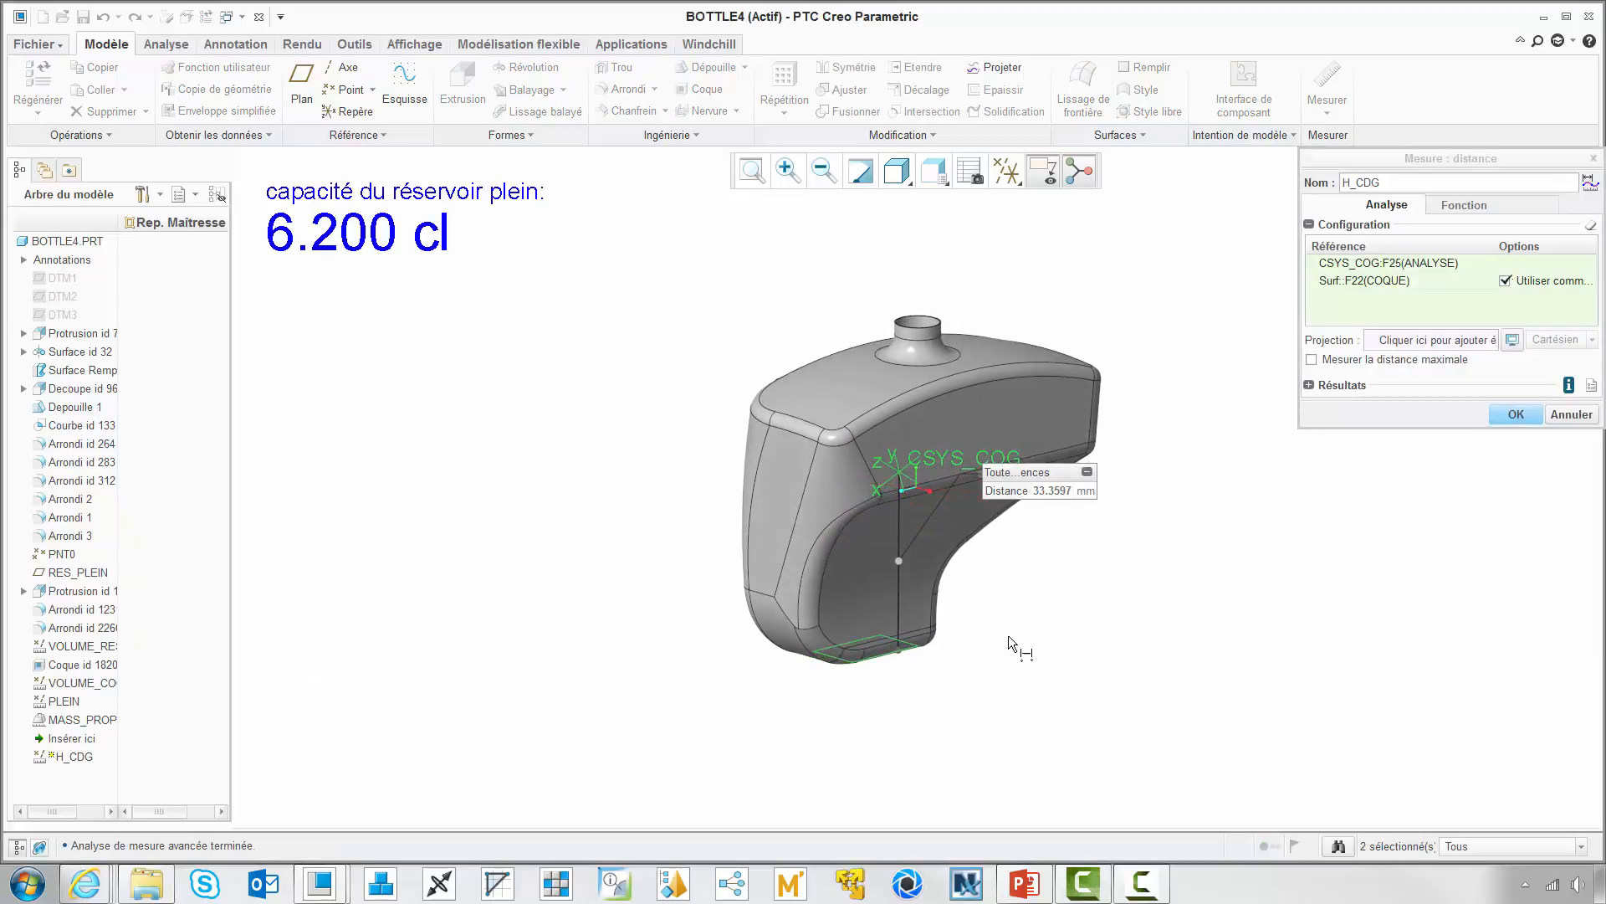
{"action": "left_click", "coordinate": [1502, 422]}
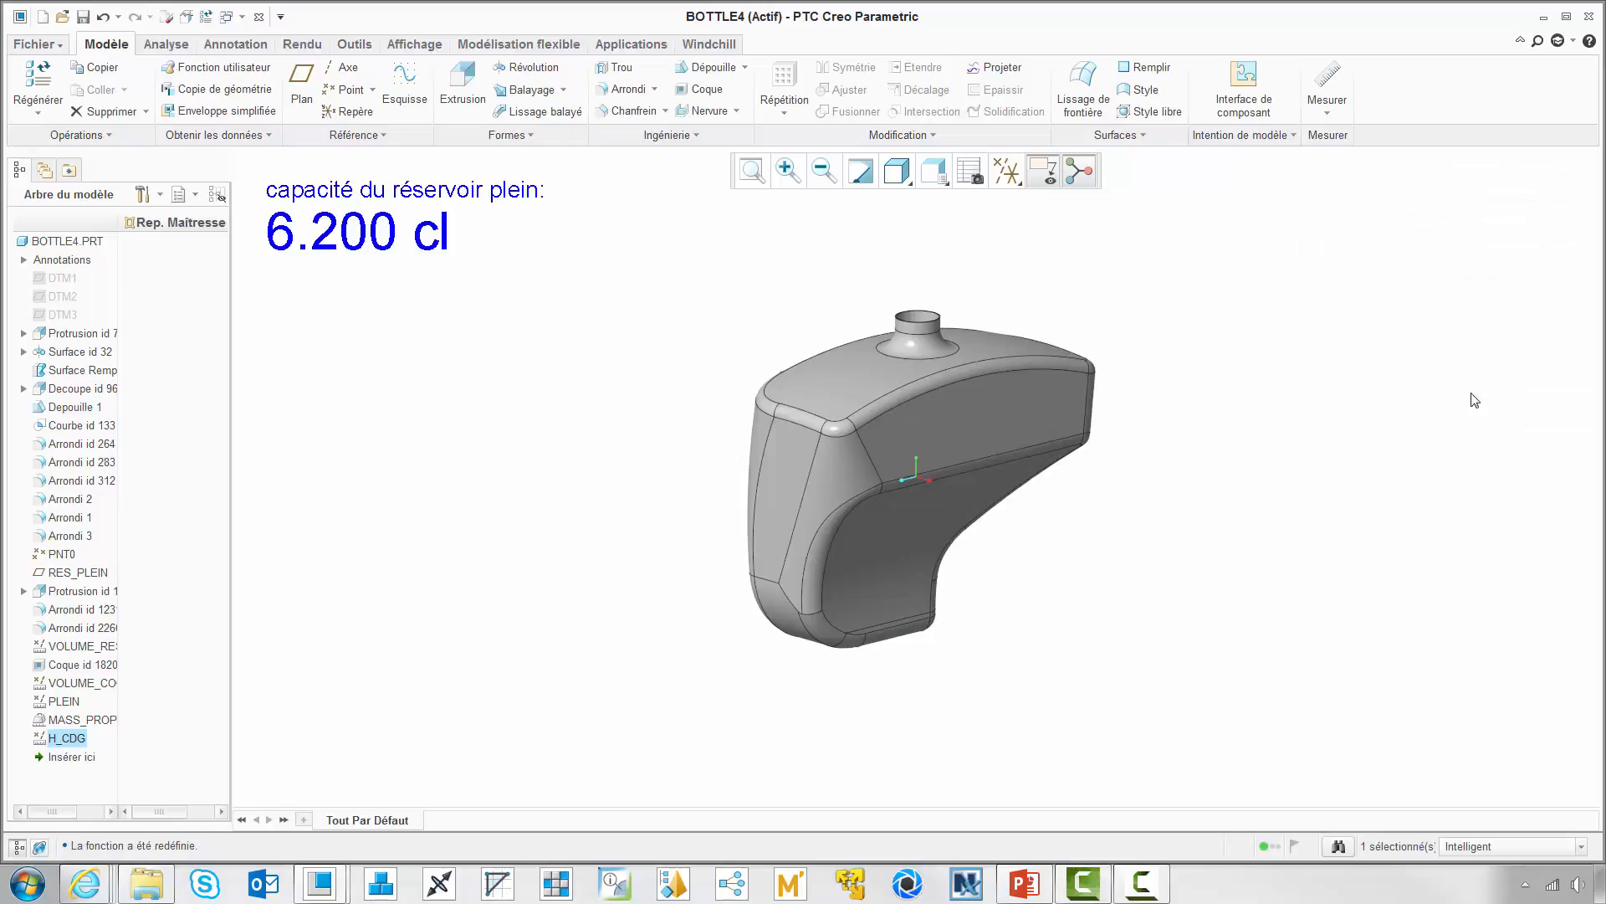
Step: Start a sensitivity study varying the 68 mm dimension of the tank's first protrusion from 60 to 79
{"action": "scroll", "coordinate": [1403, 100], "scroll_direction": "down", "scroll_amount": 1}
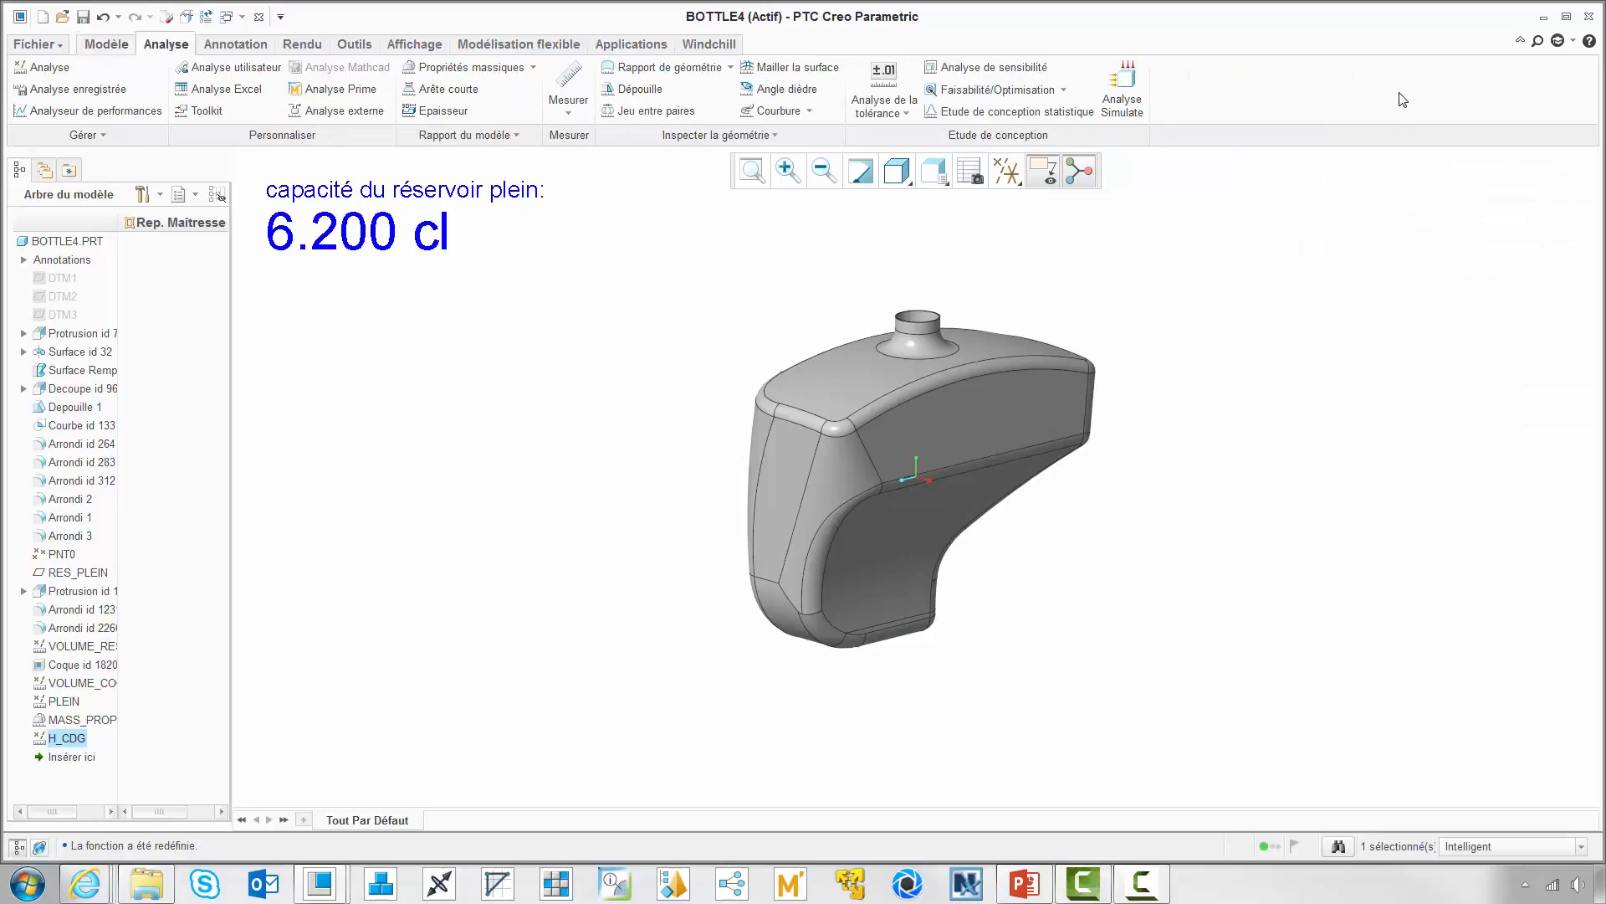
{"action": "left_click", "coordinate": [1007, 73]}
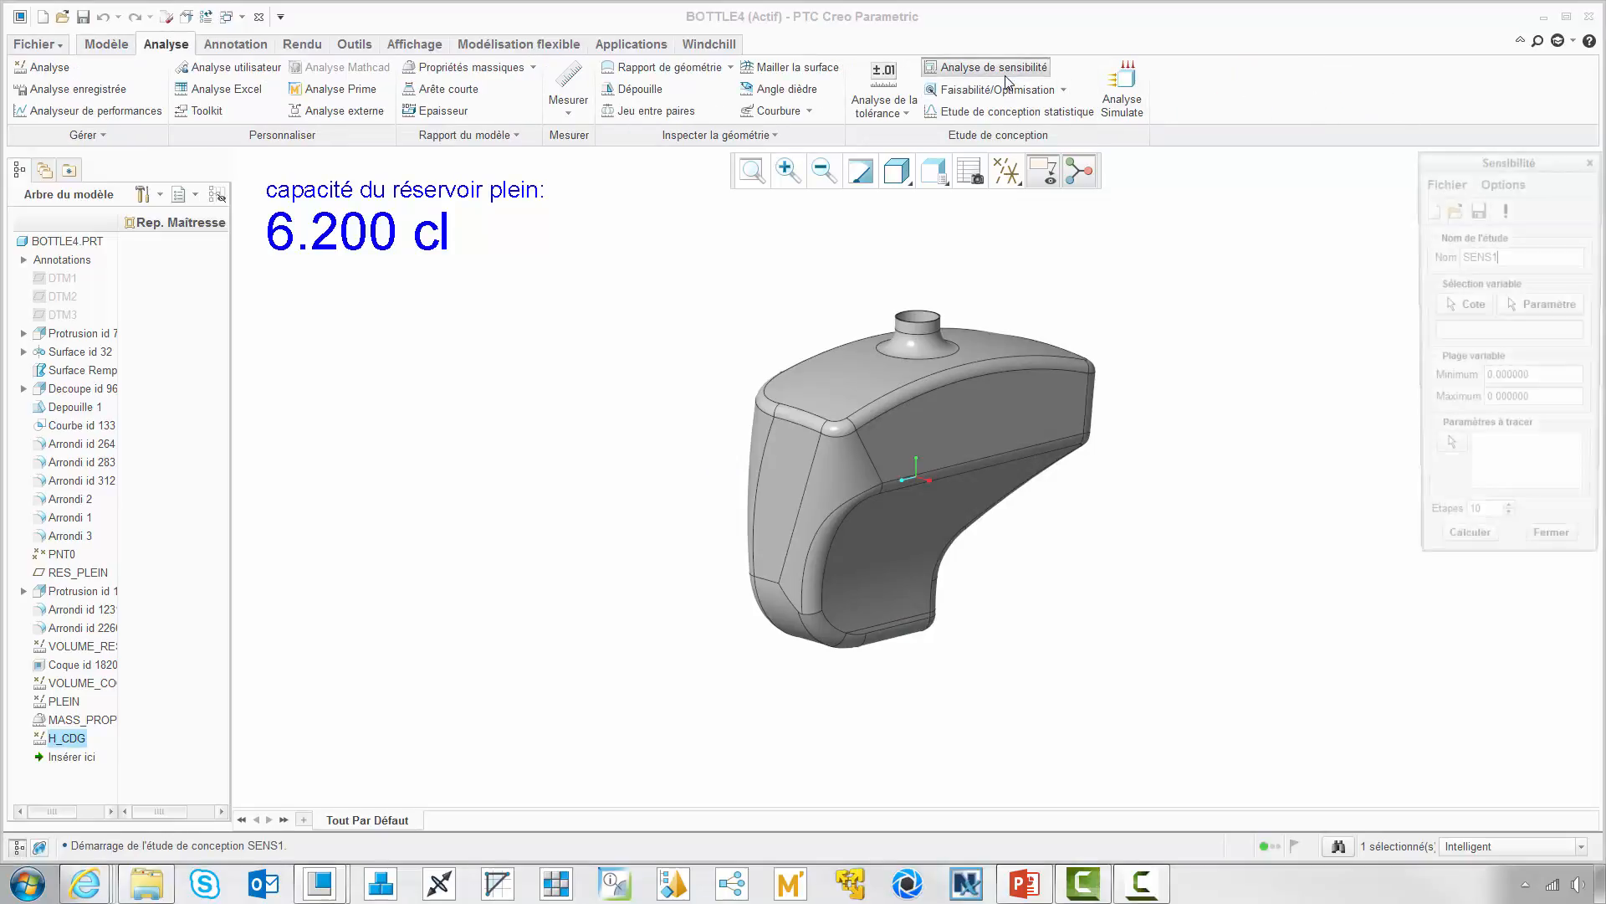
{"action": "left_click", "coordinate": [1464, 304]}
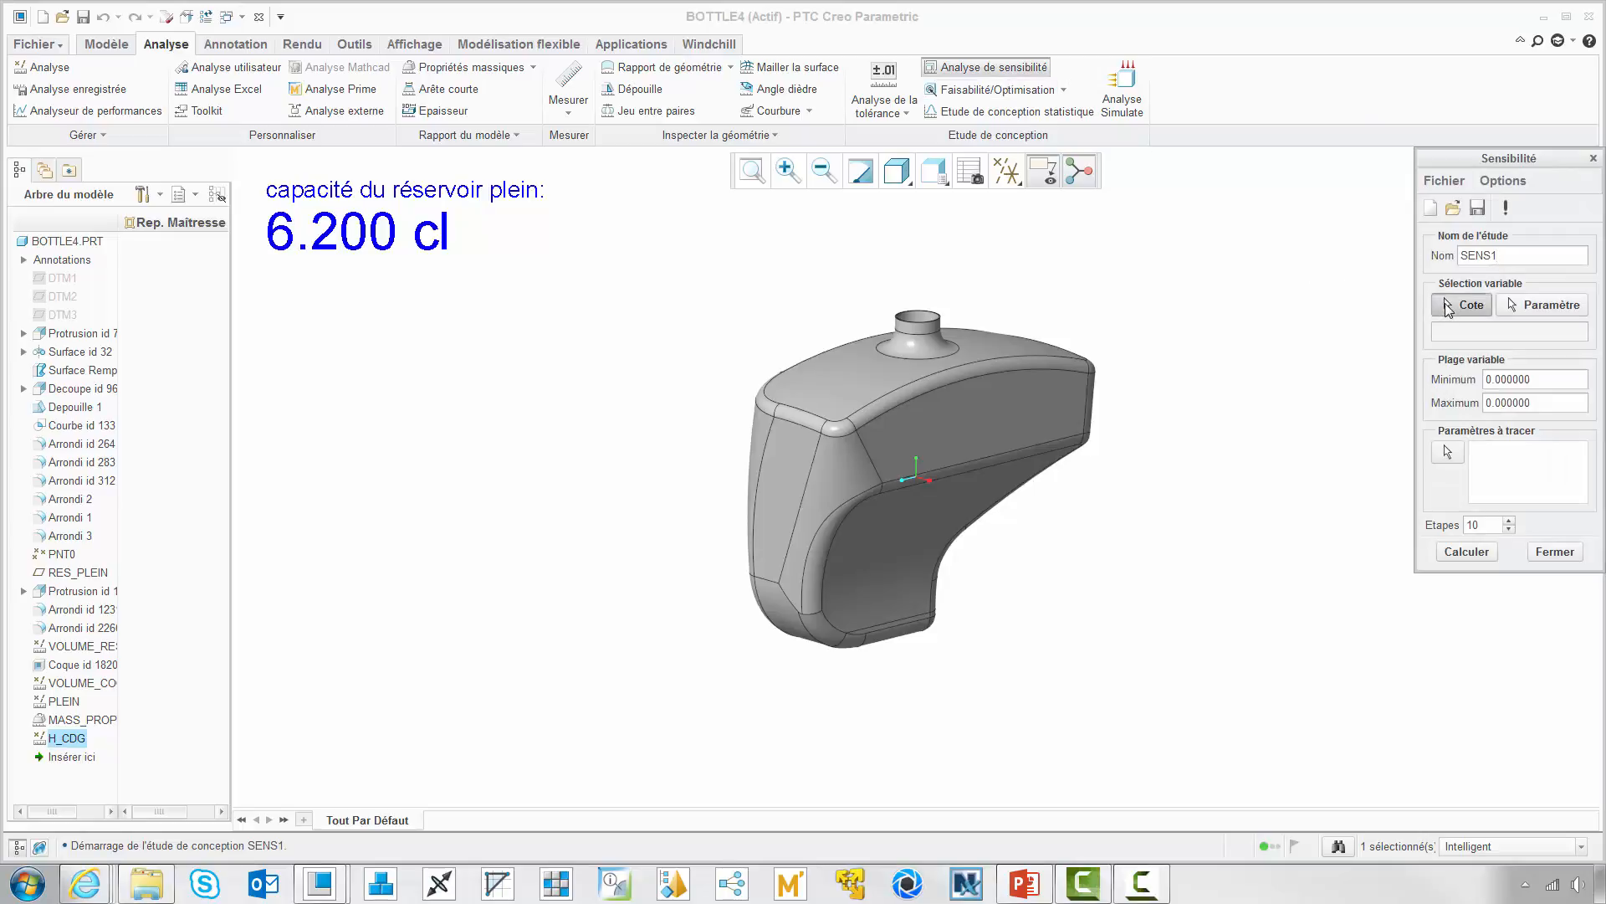
{"action": "left_click", "coordinate": [114, 334]}
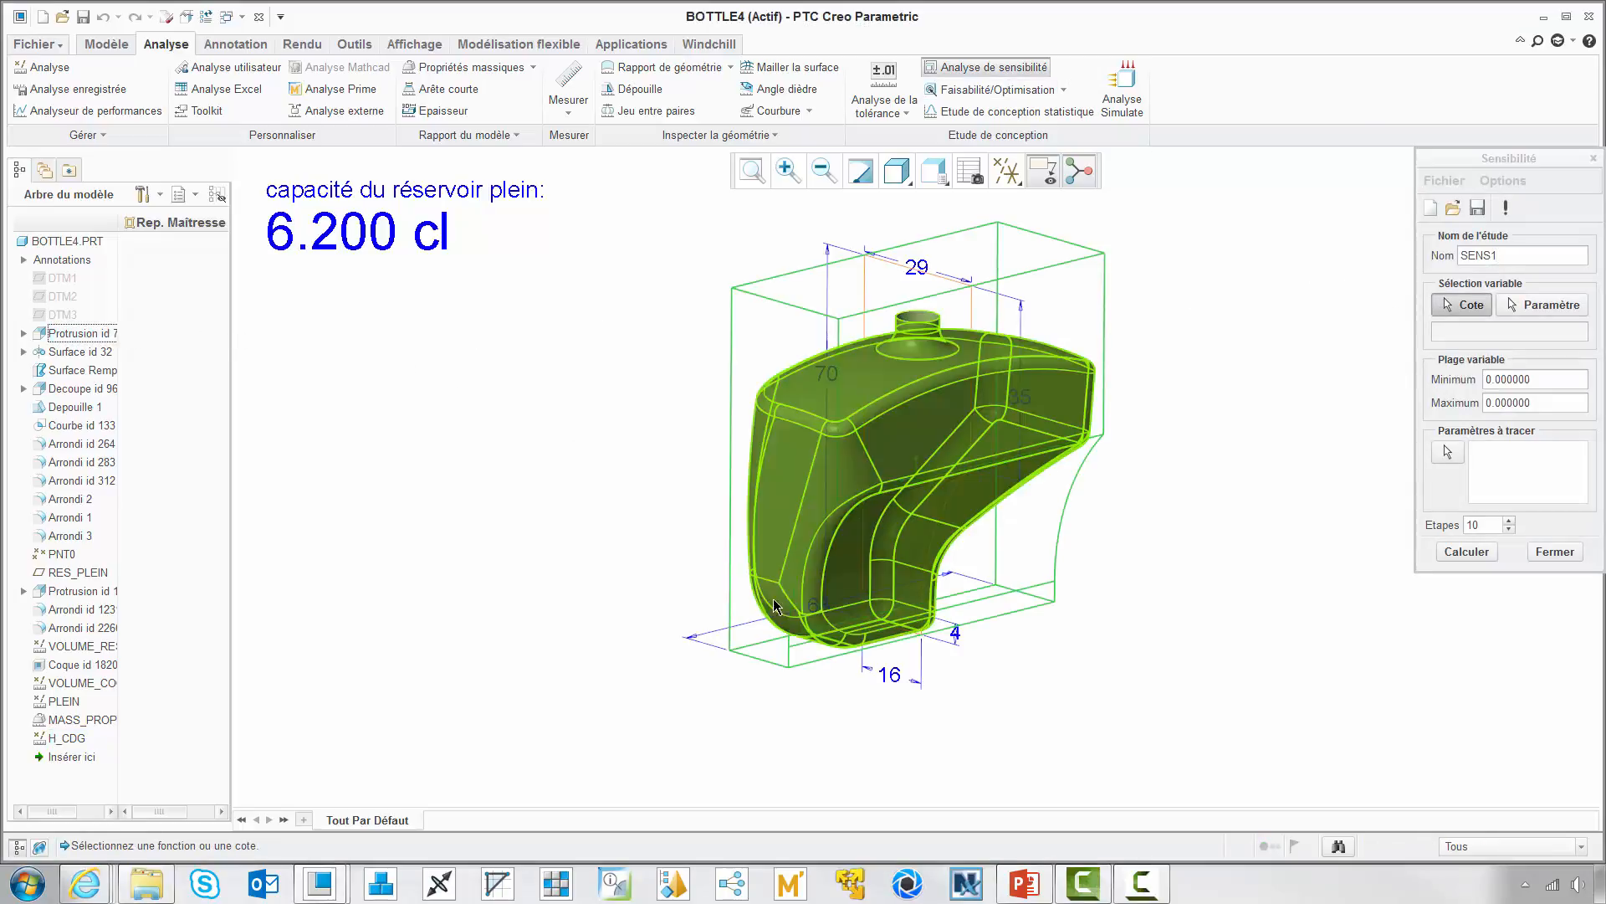
{"action": "left_click", "coordinate": [811, 607]}
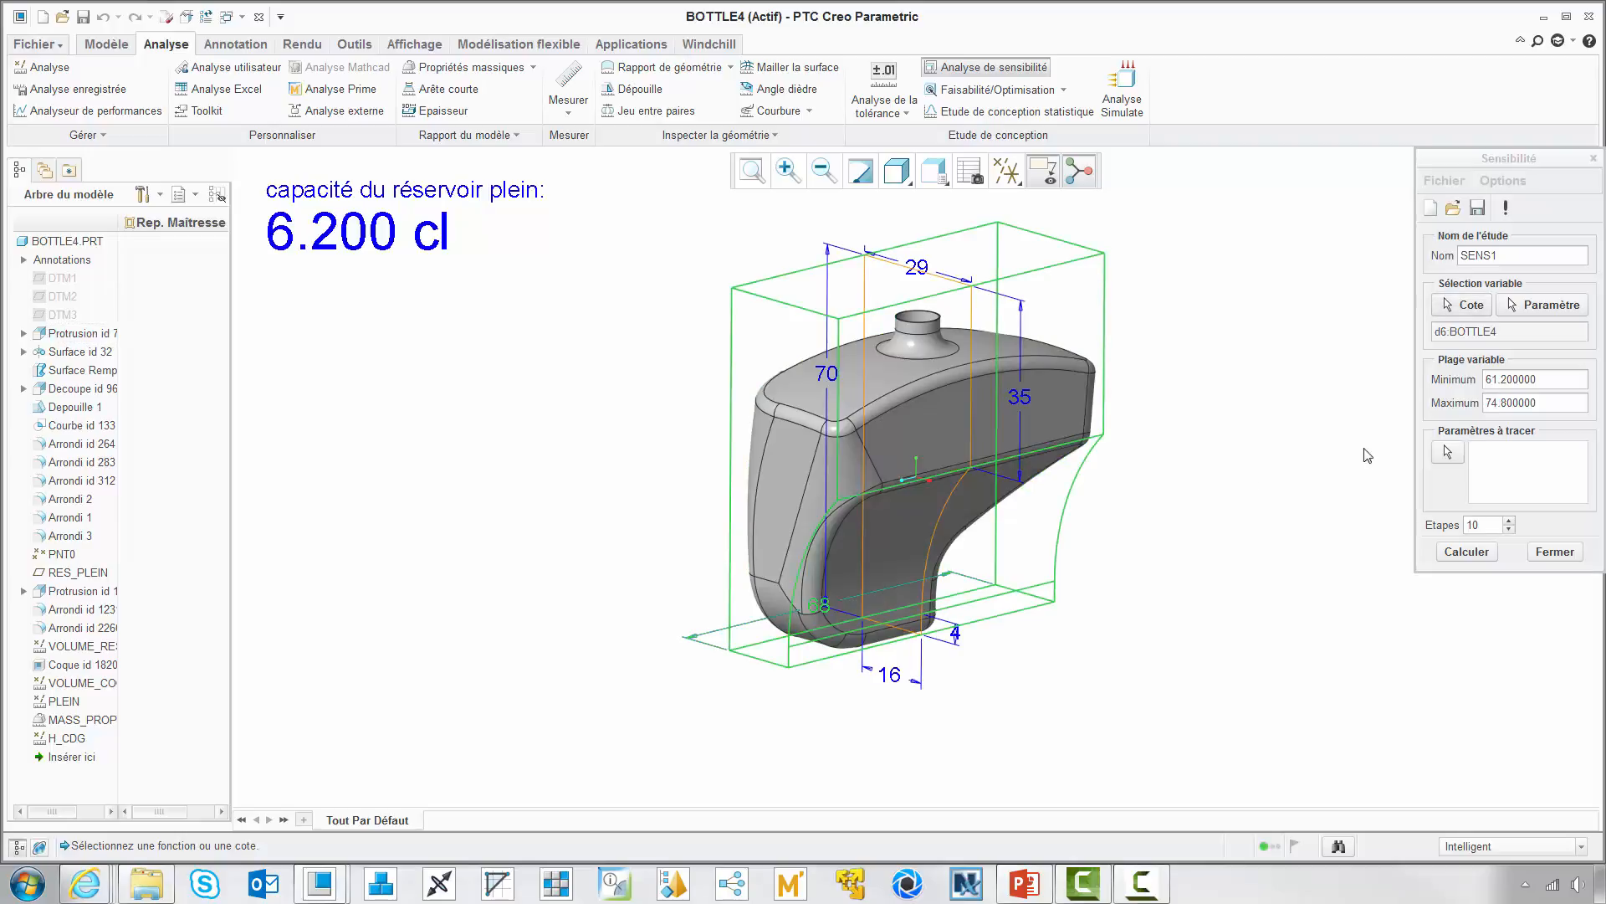
{"action": "left_click_drag", "start_coordinate": [1541, 379], "coordinate": [1483, 403]}
{"action": "type", "text": "6079"}
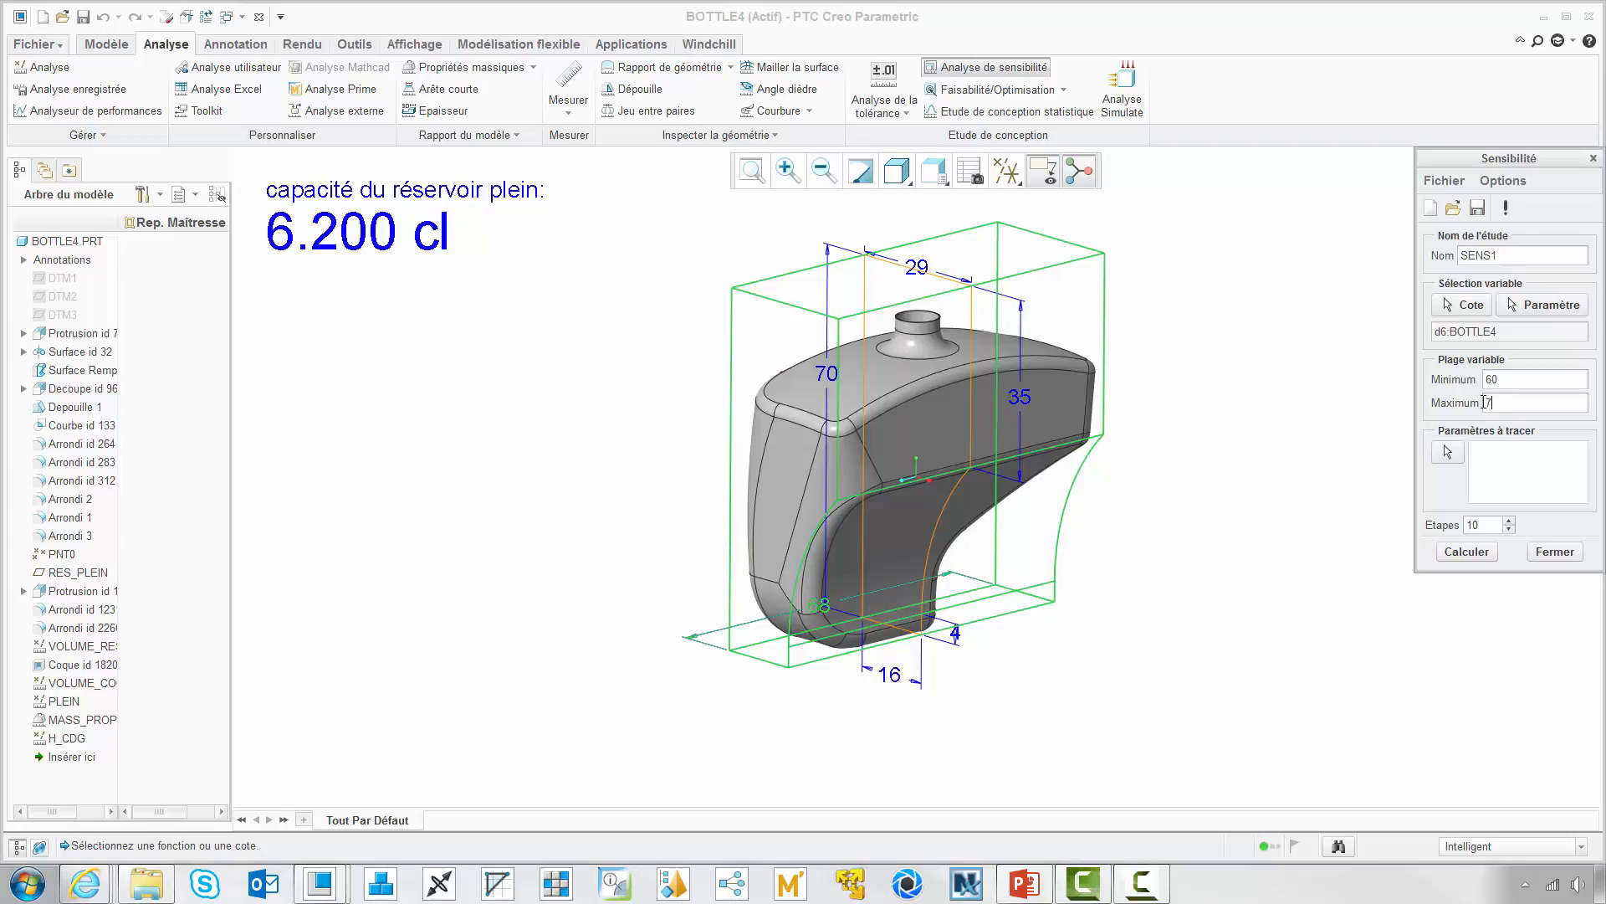
Step: Plot CAPACITE:PLEIN against that dimension in 5 steps, examine the curve and close the graph
{"action": "left_click", "coordinate": [1448, 452]}
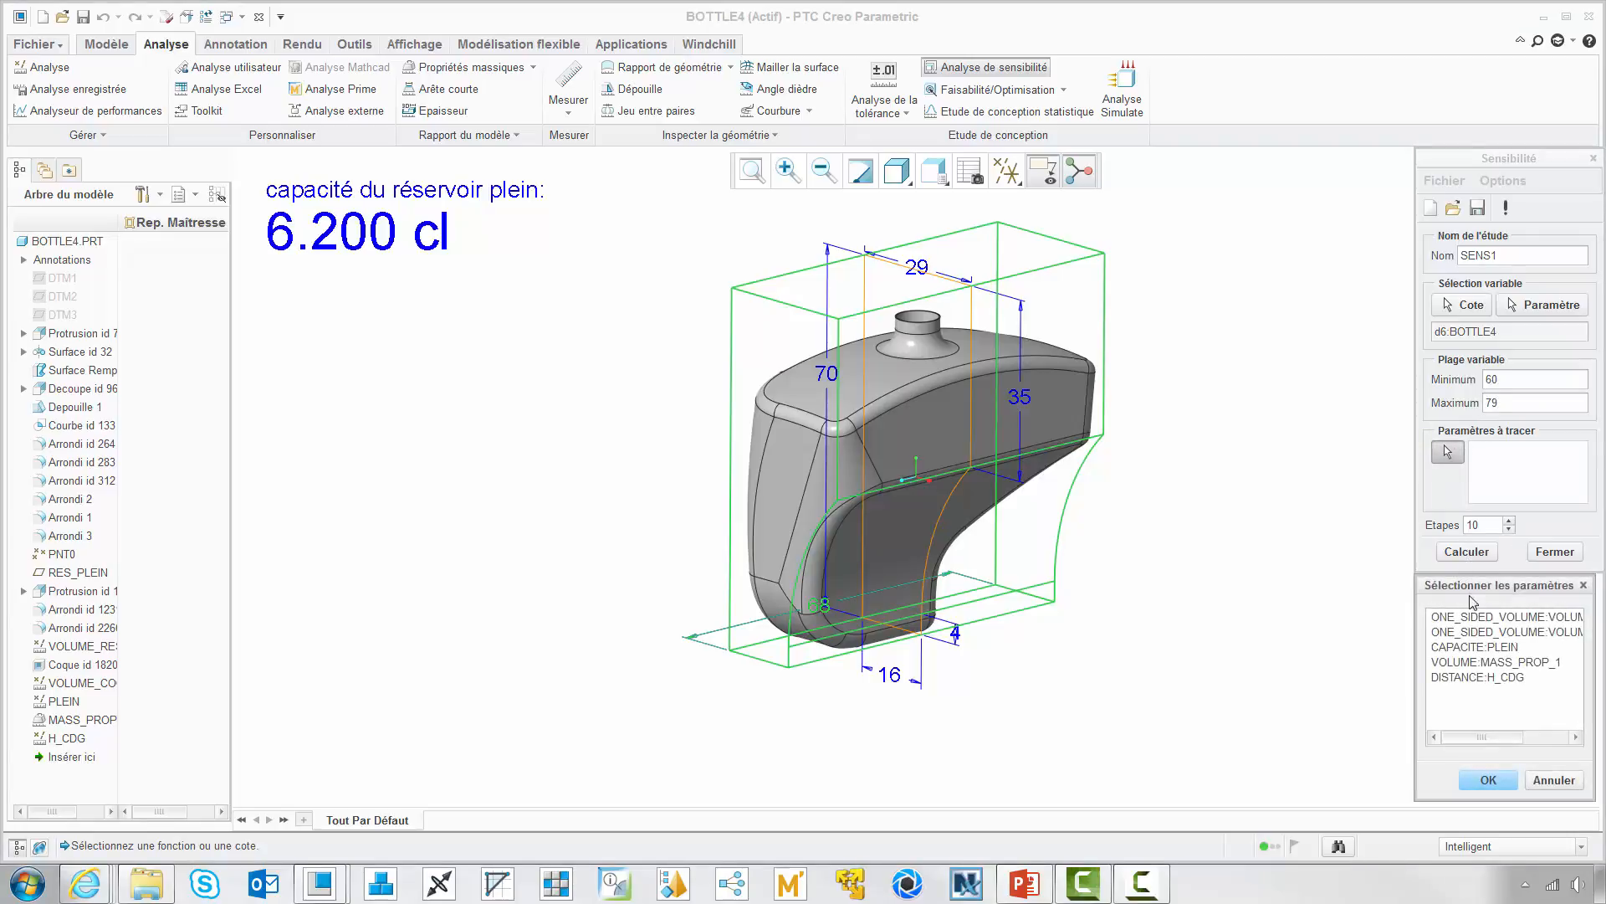
{"action": "left_click", "coordinate": [1474, 649]}
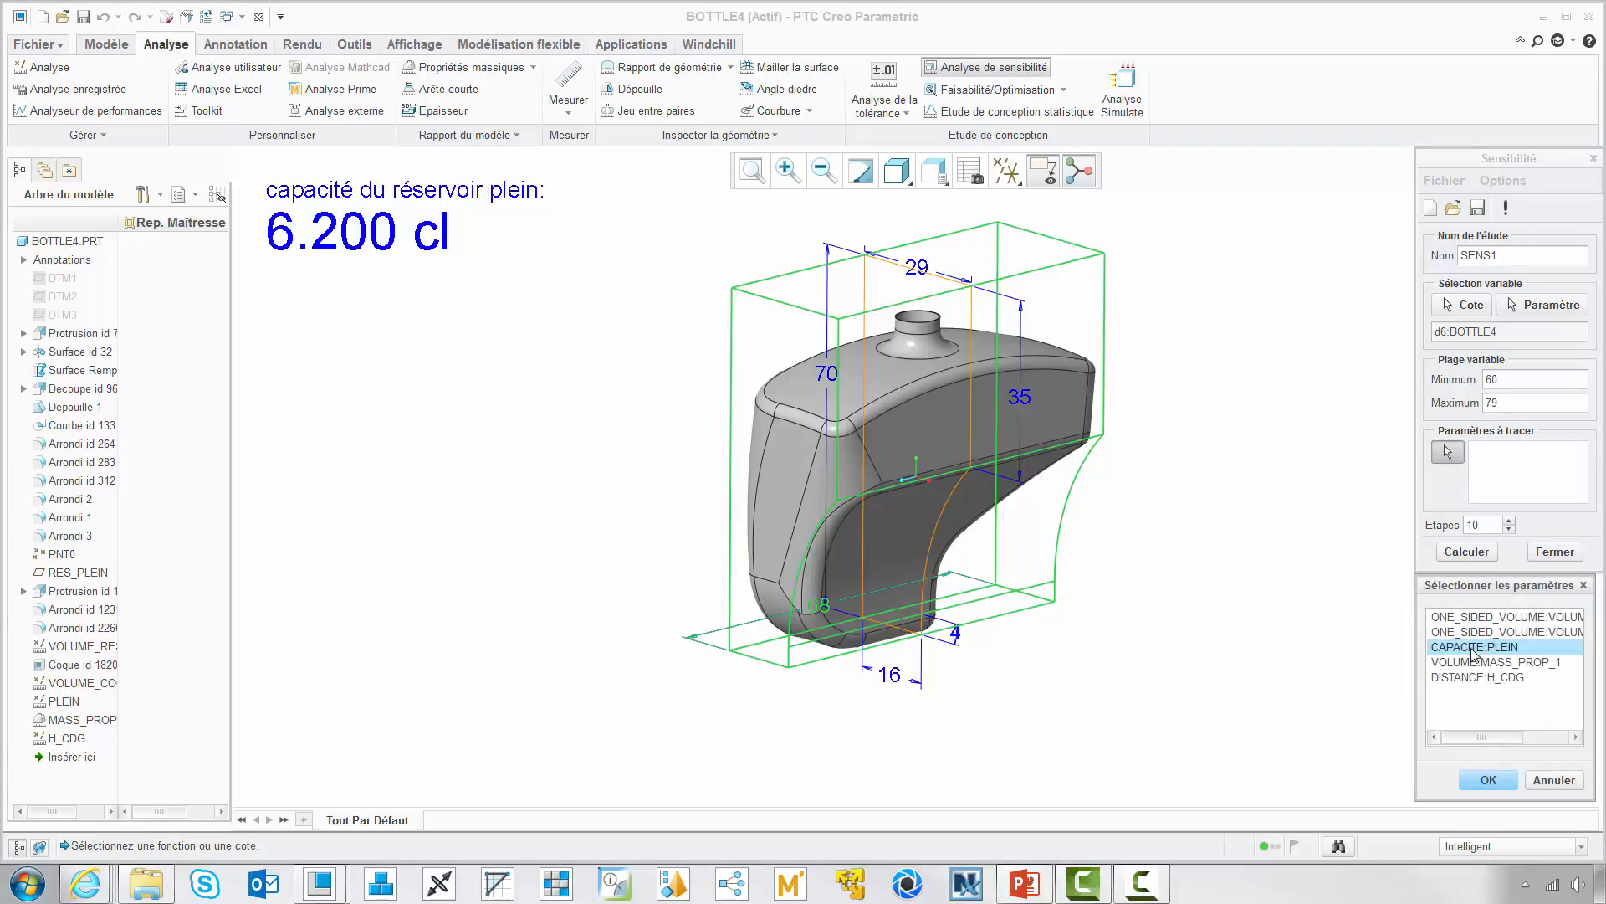
{"action": "left_click", "coordinate": [1488, 780]}
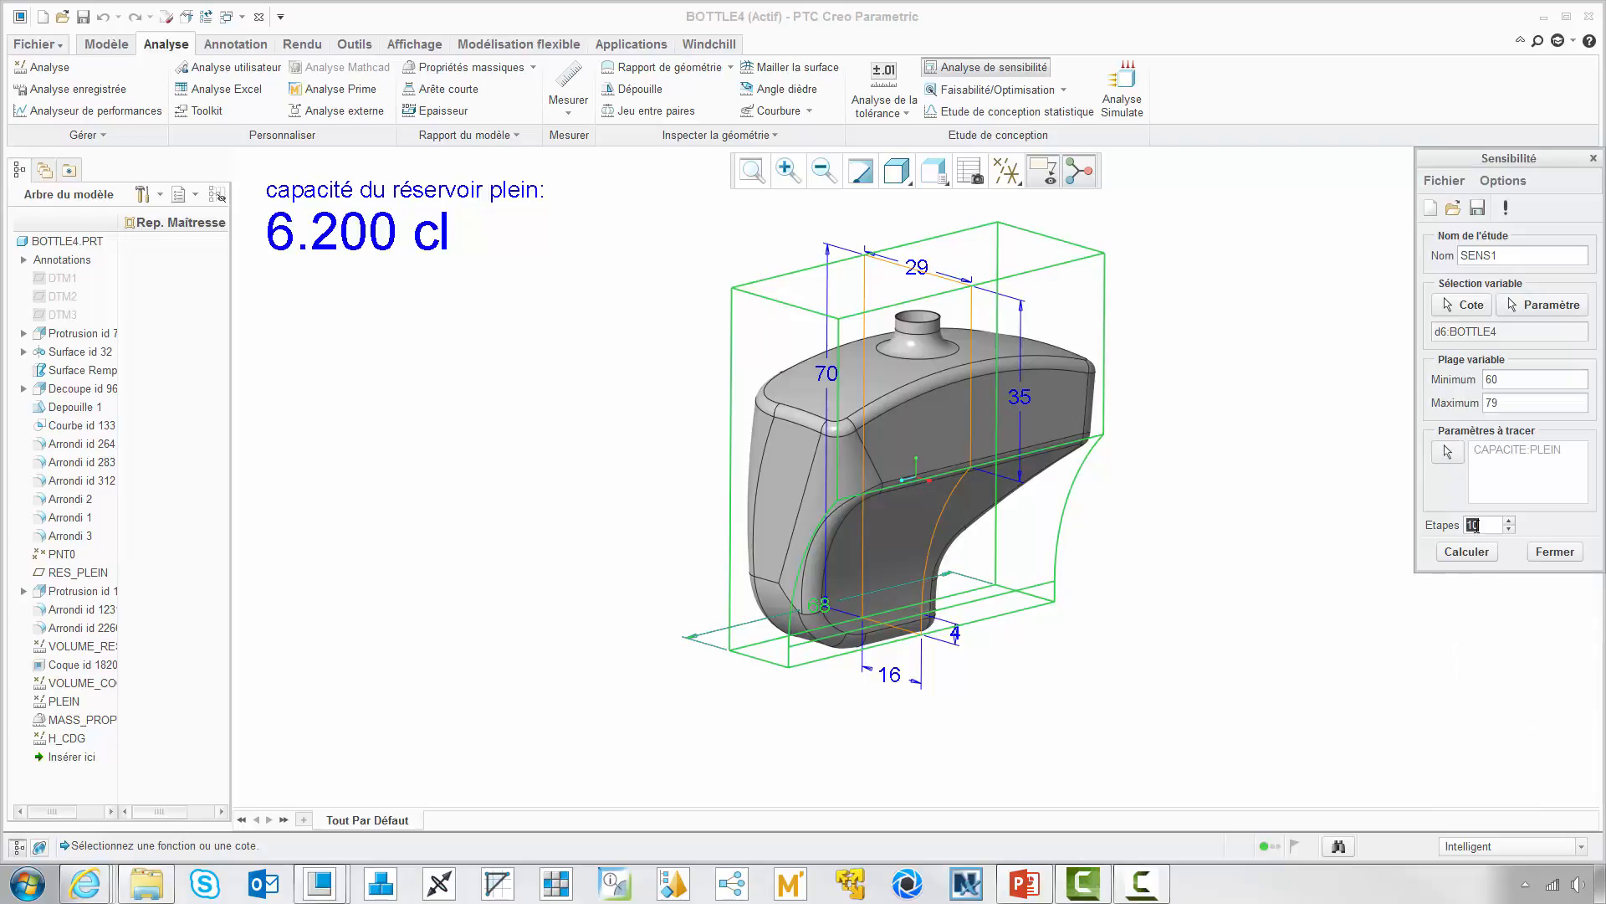
{"action": "type", "text": "5"}
{"action": "left_click", "coordinate": [1476, 553]}
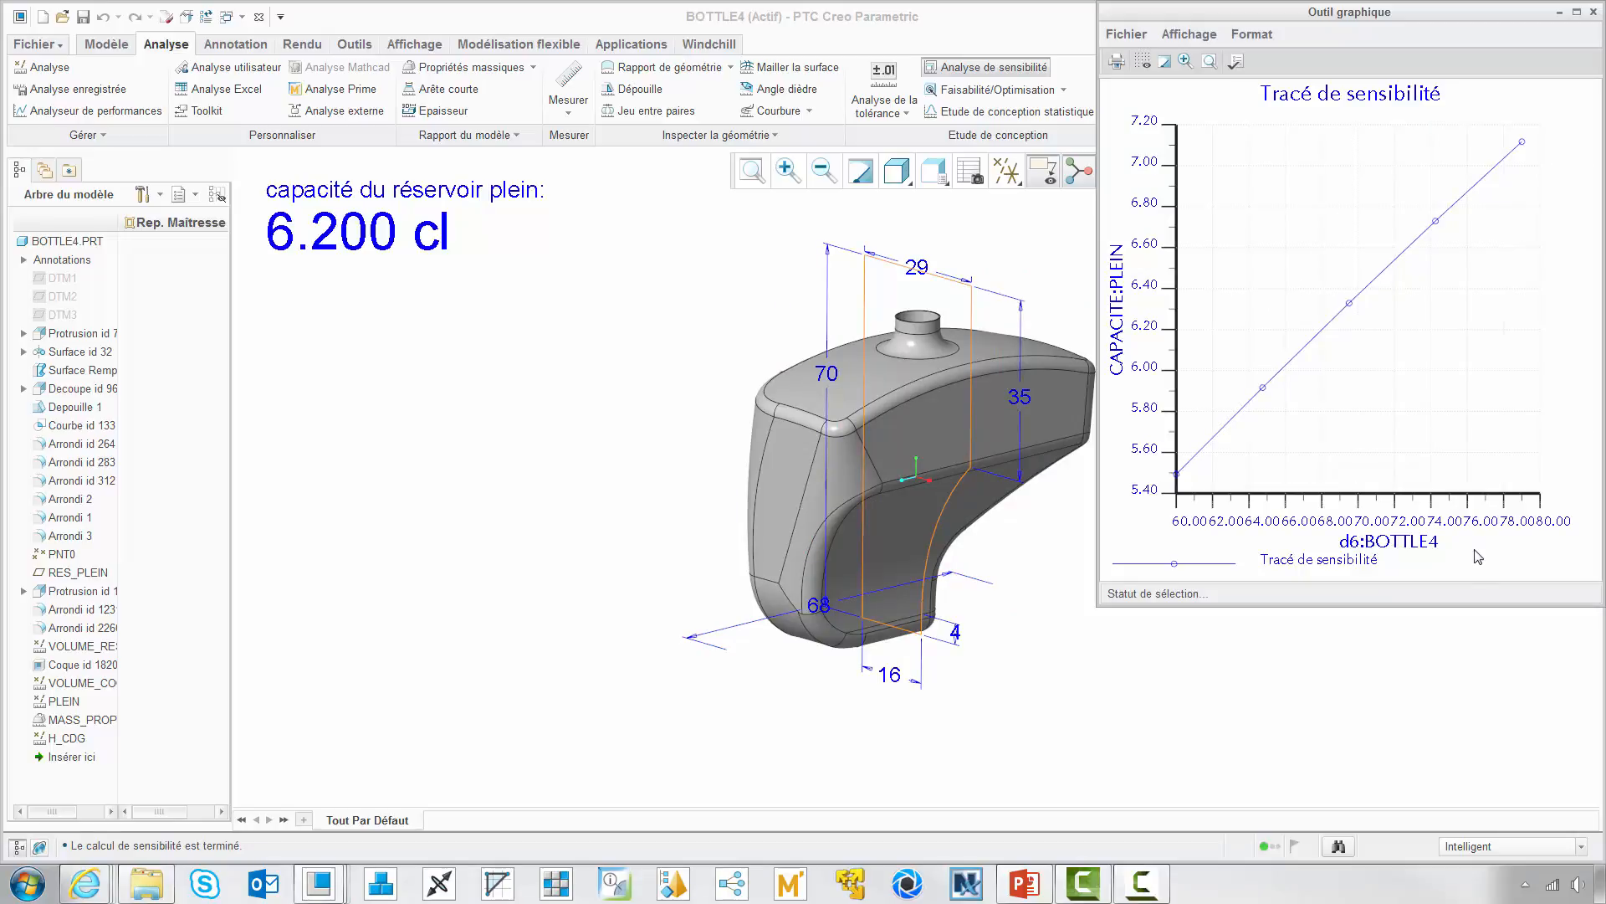
{"action": "mouse_move", "coordinate": [1437, 223]}
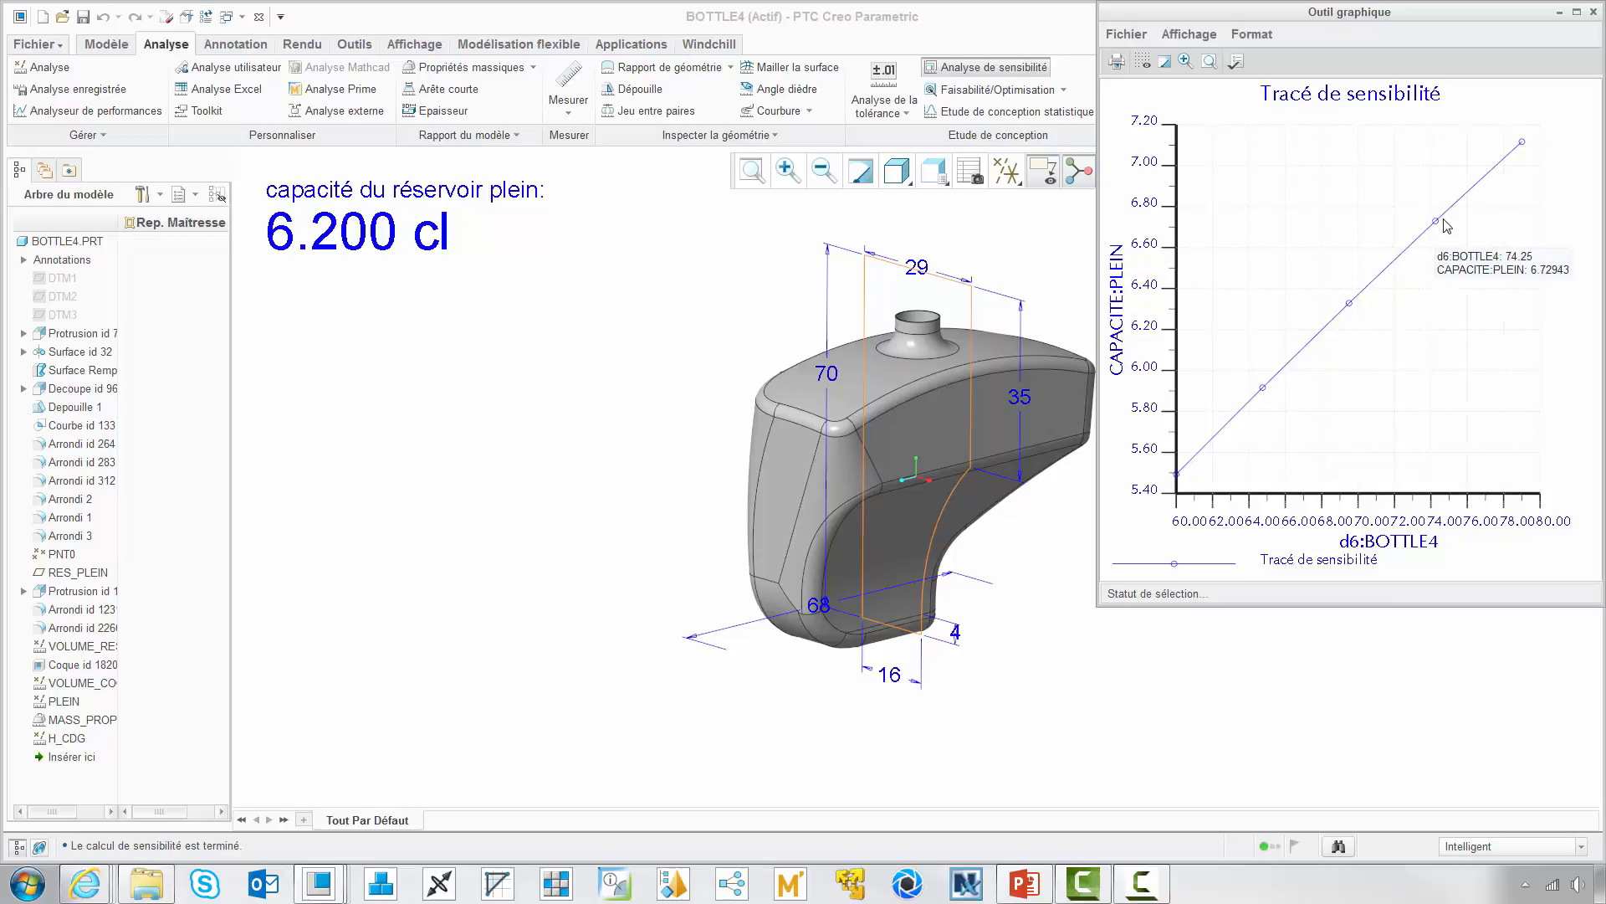
{"action": "left_click", "coordinate": [1592, 13]}
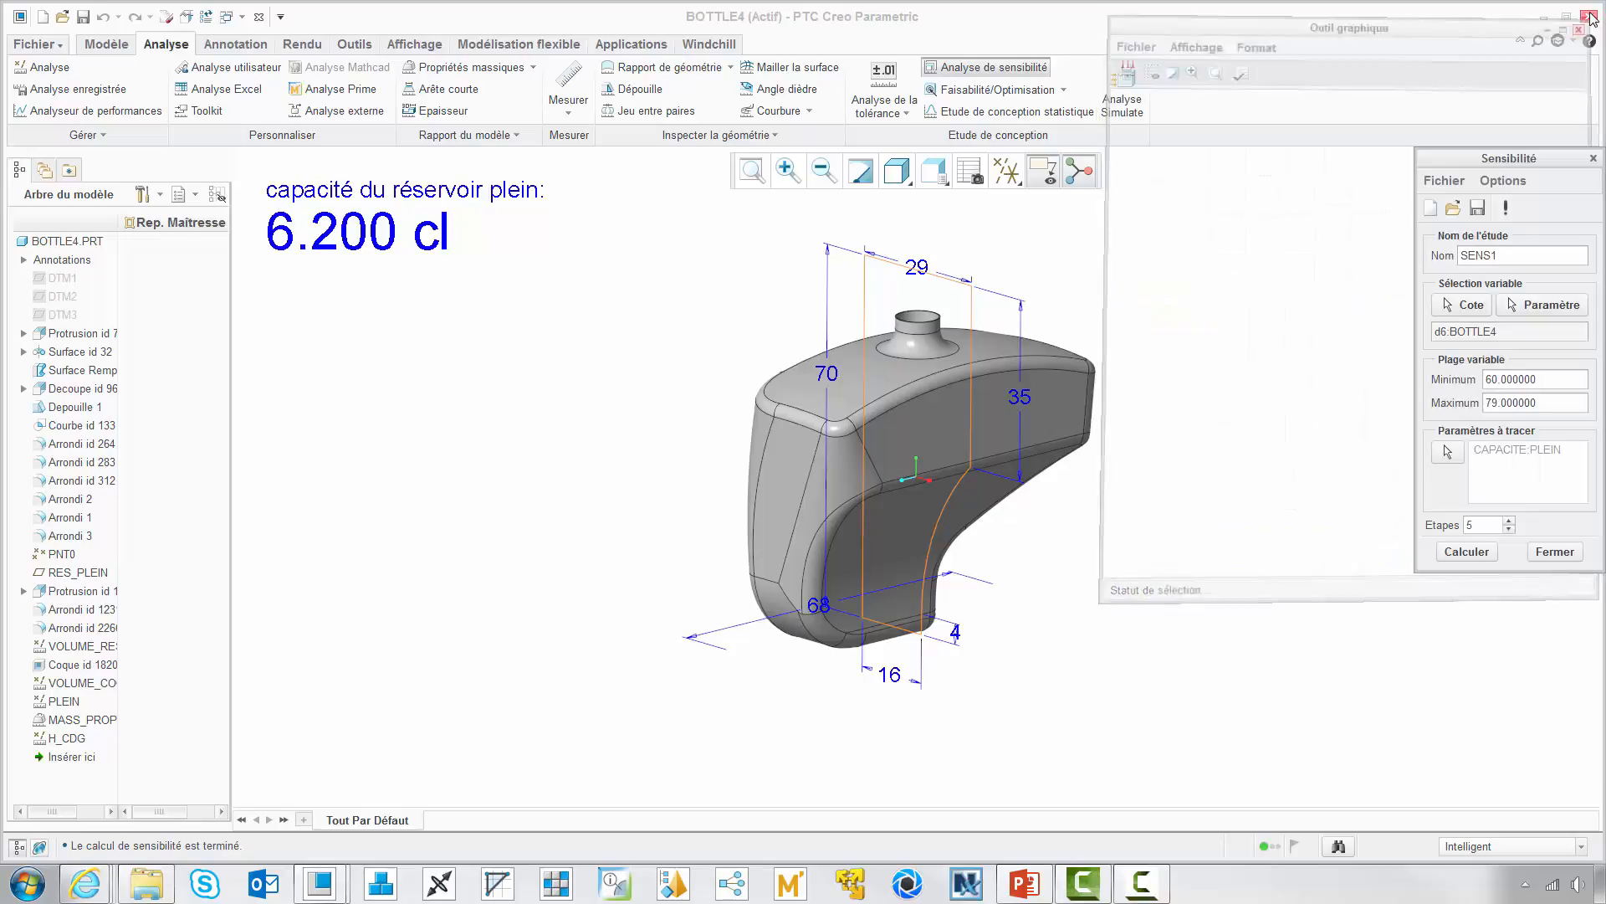
Step: Compute the capacity sensitivity to the 70 mm height dimension over a range of 60 to 71, then close the graph
{"action": "left_click", "coordinate": [1455, 307]}
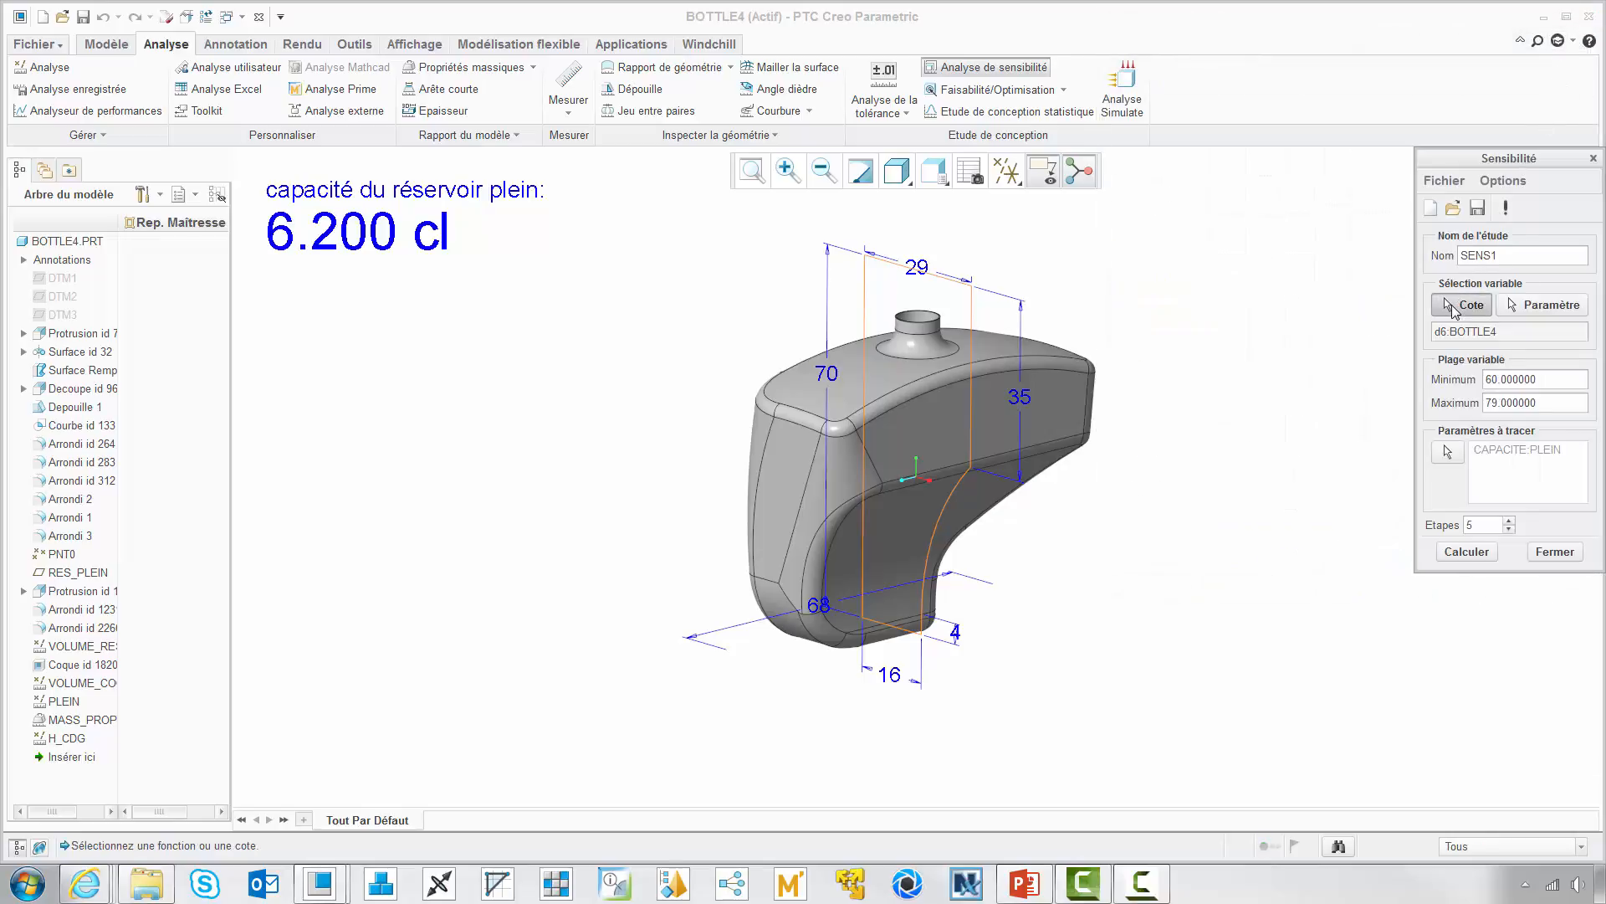
{"action": "left_click", "coordinate": [828, 373]}
{"action": "left_click", "coordinate": [1522, 382]}
{"action": "double_click", "coordinate": [1522, 382]}
{"action": "type", "text": "60"}
{"action": "left_click_drag", "start_coordinate": [1538, 397], "coordinate": [1492, 403]}
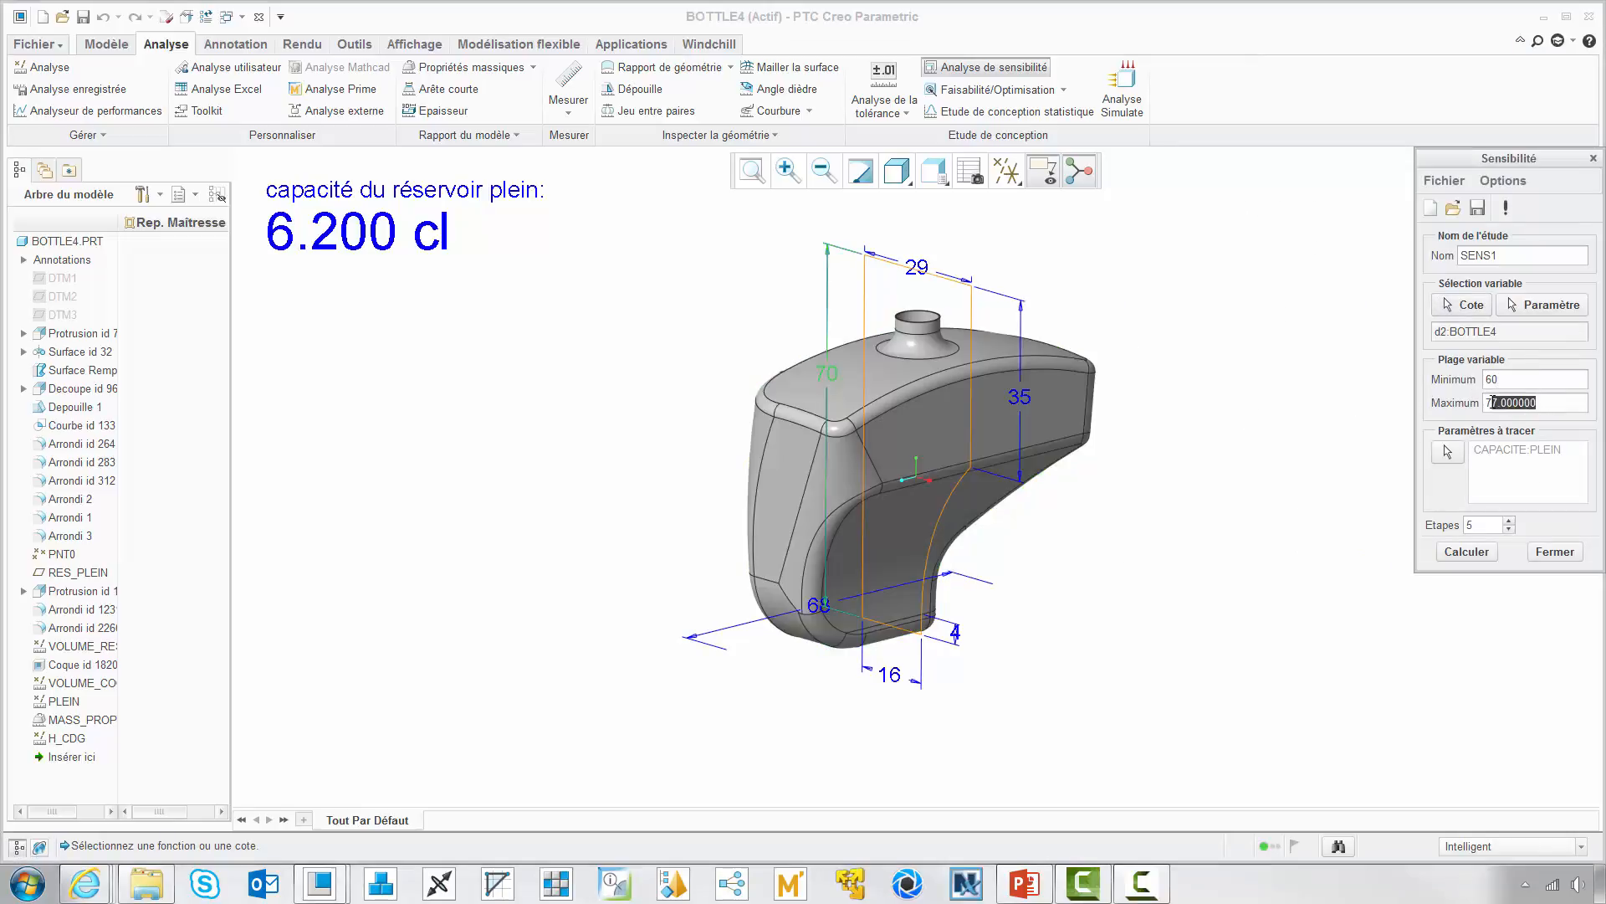
{"action": "type", "text": "0"}
{"action": "left_click", "coordinate": [1465, 551]}
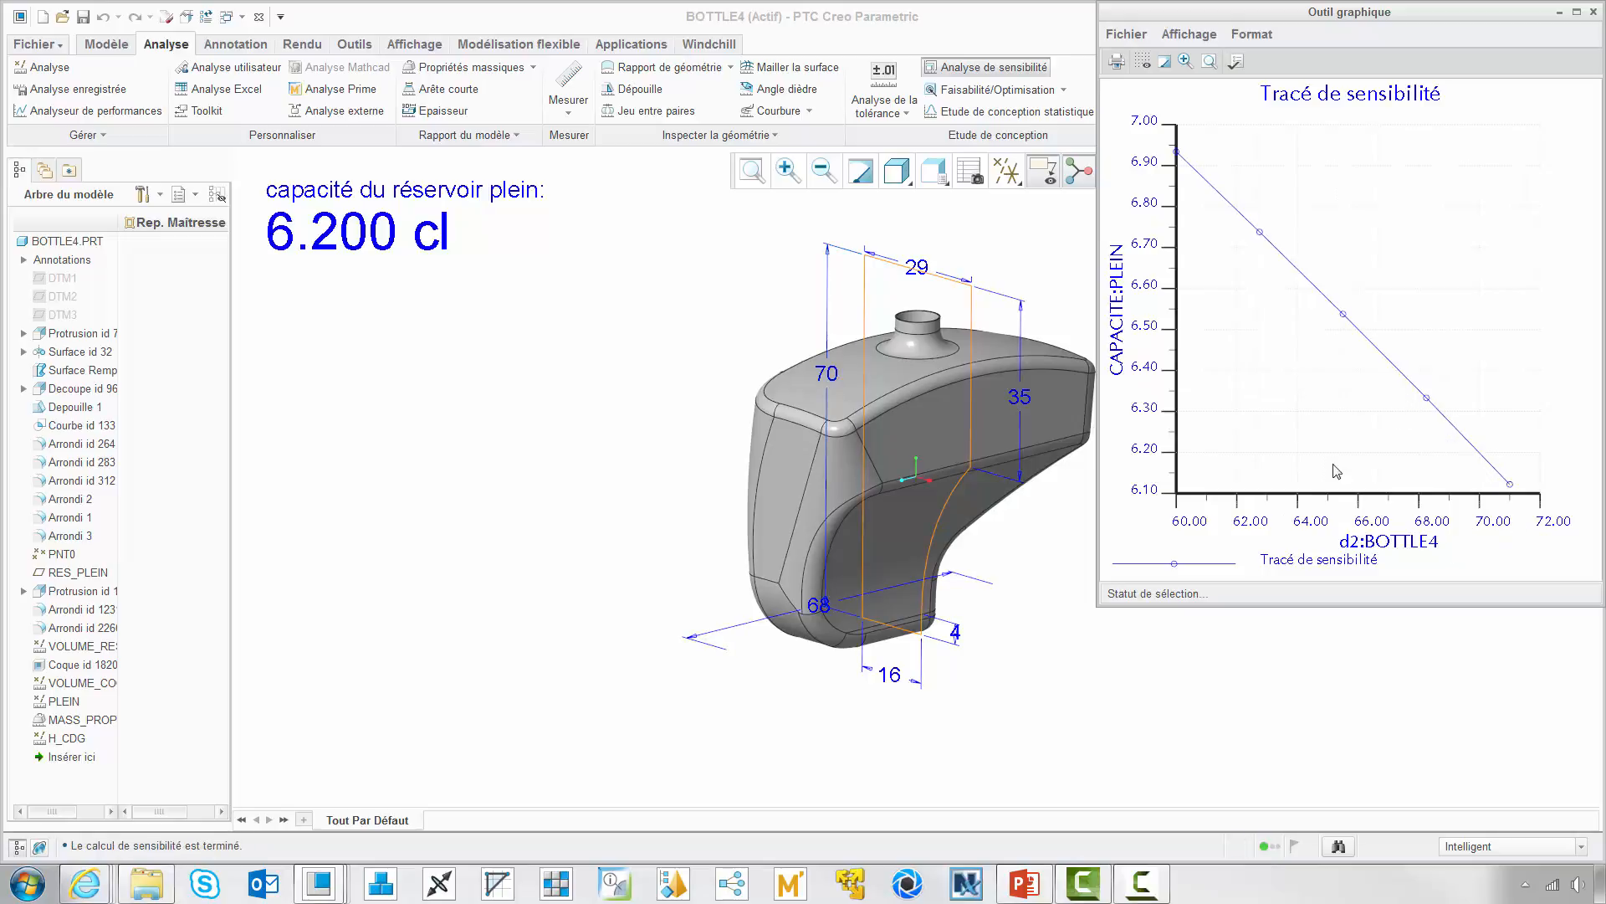
{"action": "left_click", "coordinate": [1594, 12]}
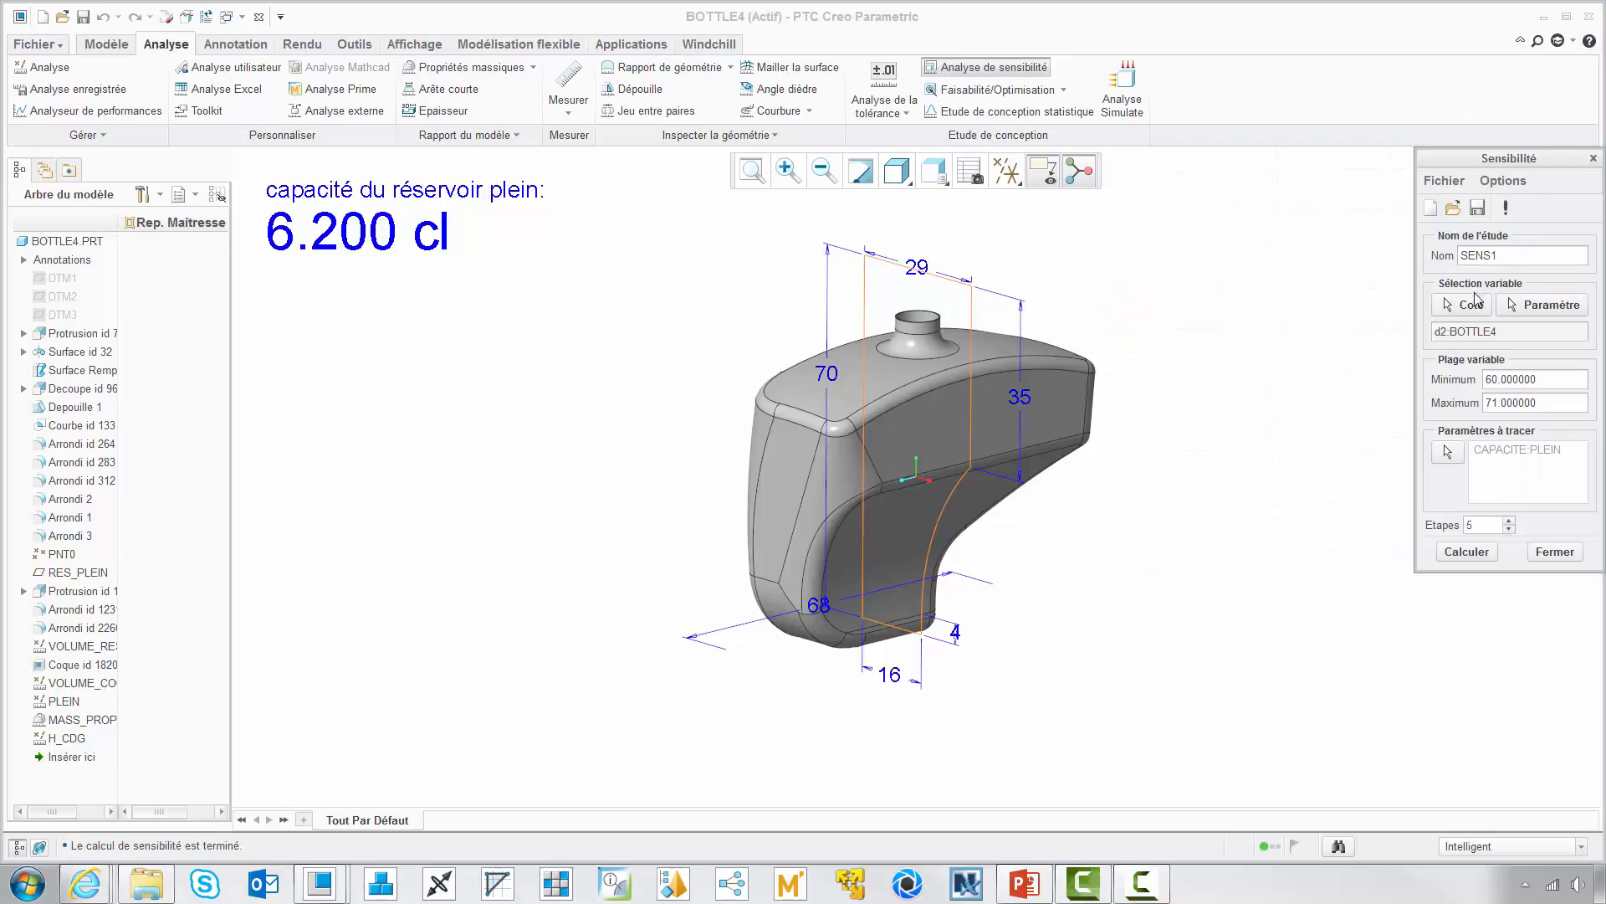
Step: Compute the capacity sensitivity to the 29 mm dimension with its default range, then close the graph and the study
{"action": "left_click", "coordinate": [1463, 306]}
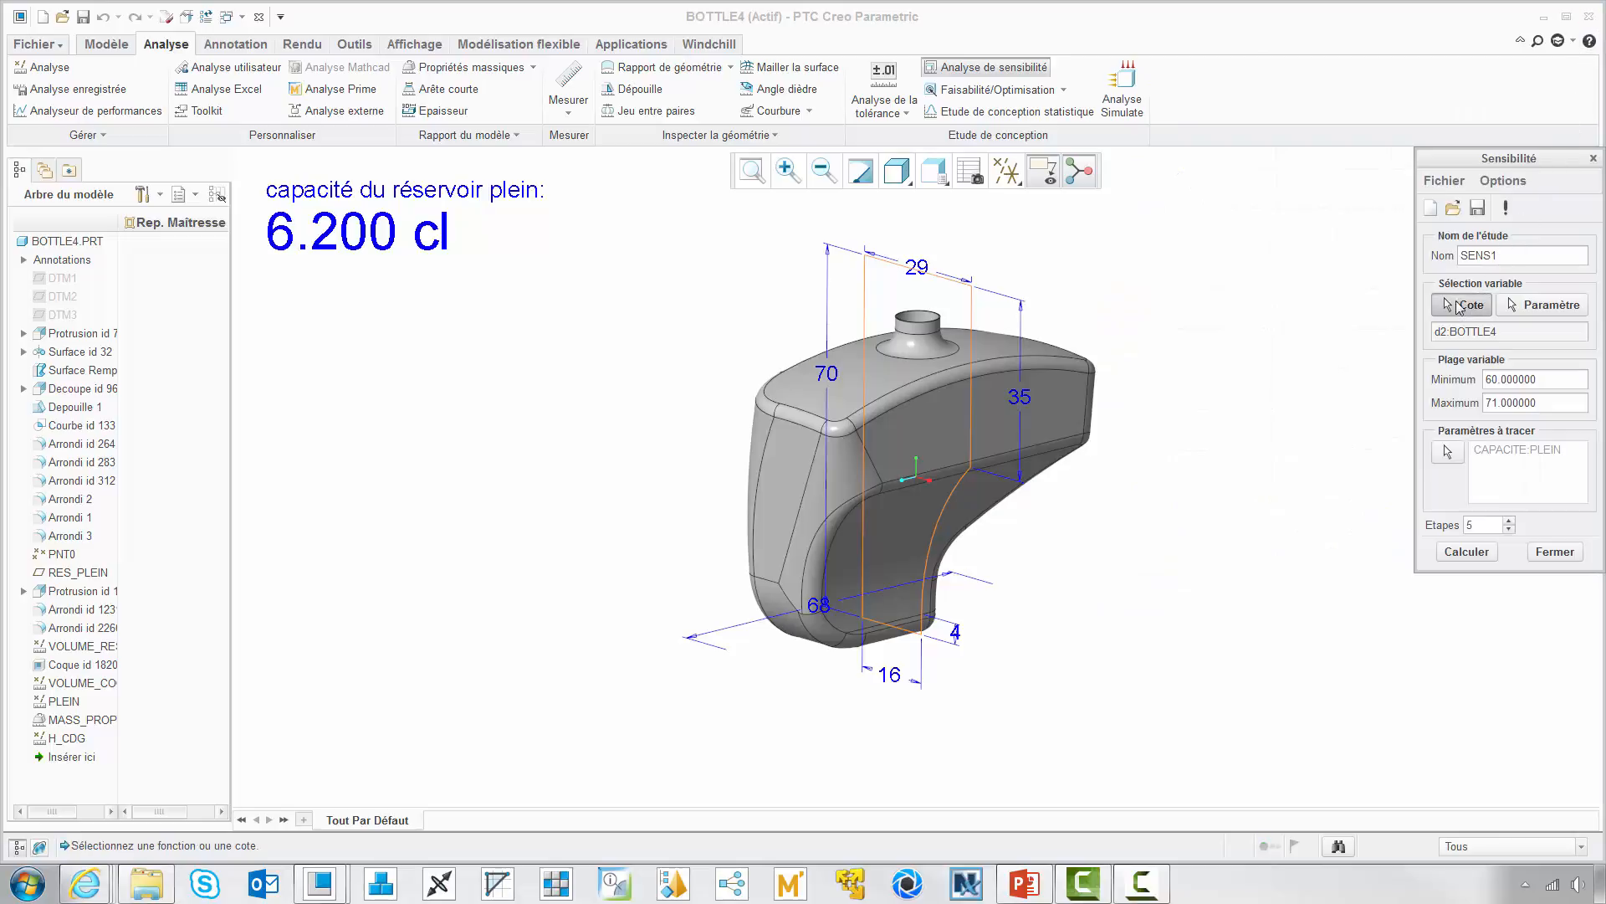
{"action": "left_click", "coordinate": [925, 272]}
{"action": "left_click", "coordinate": [1468, 552]}
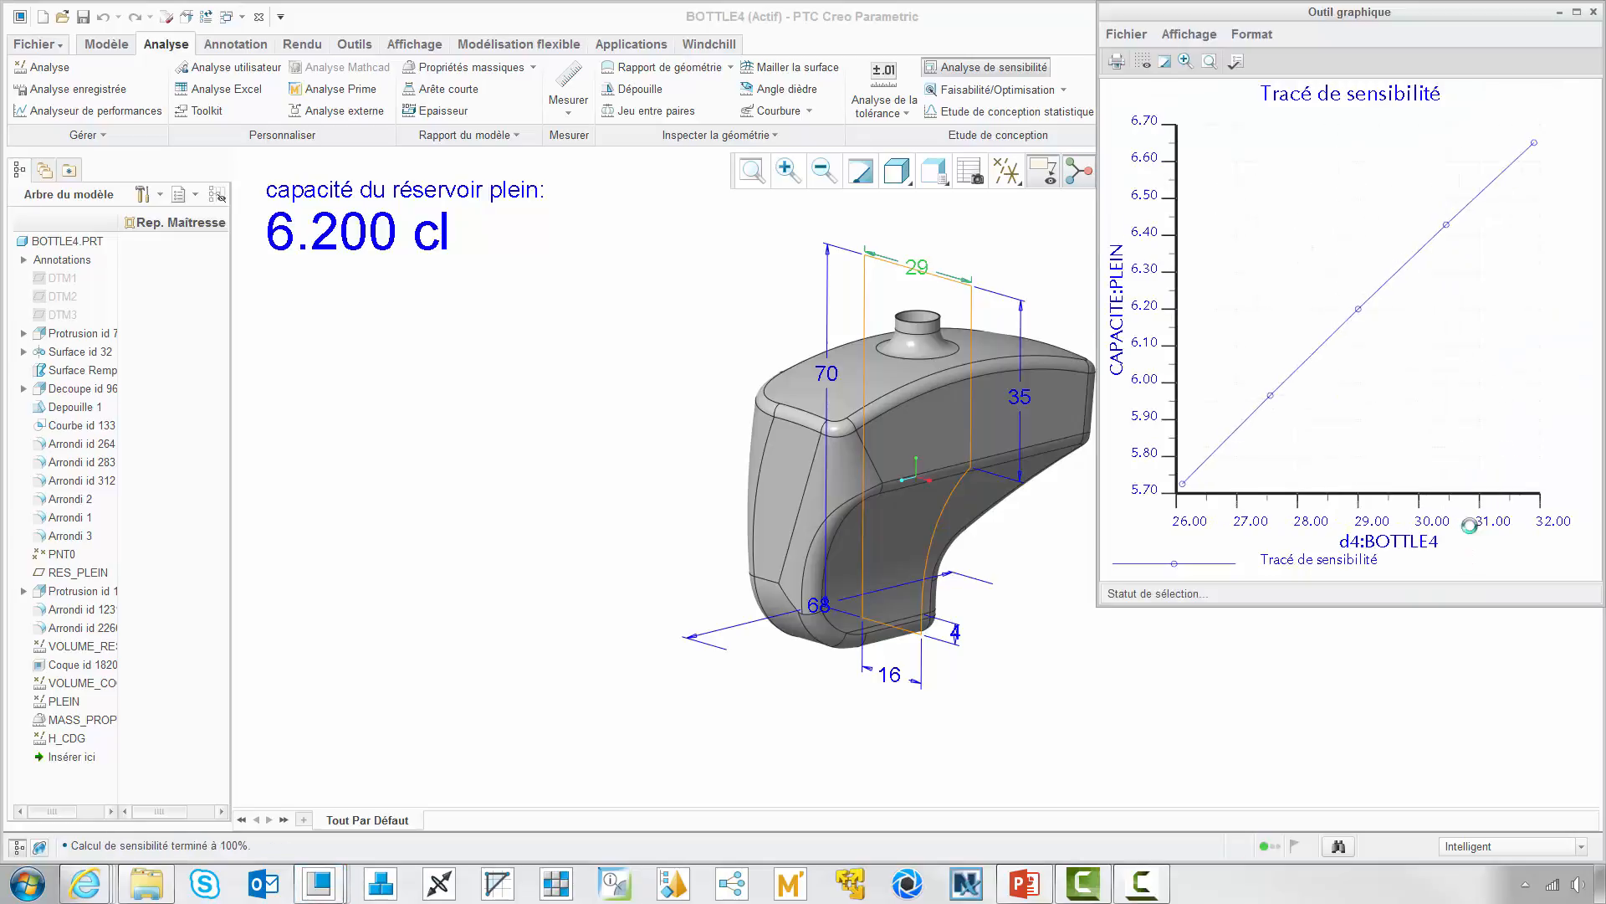
{"action": "left_click", "coordinate": [1594, 12]}
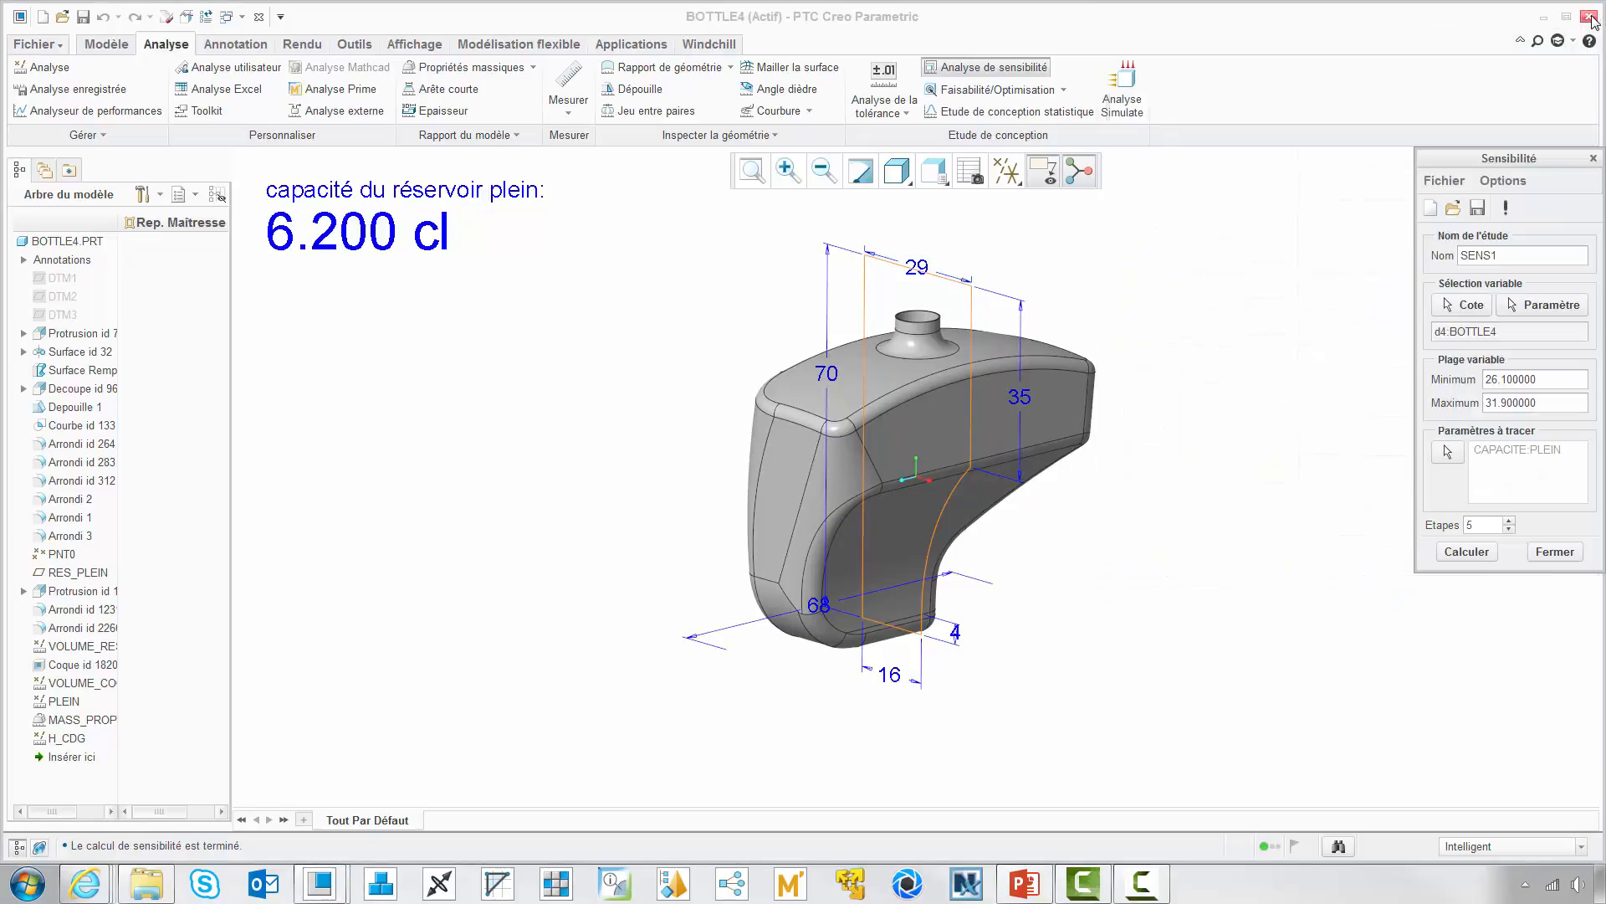
{"action": "left_click", "coordinate": [1554, 552]}
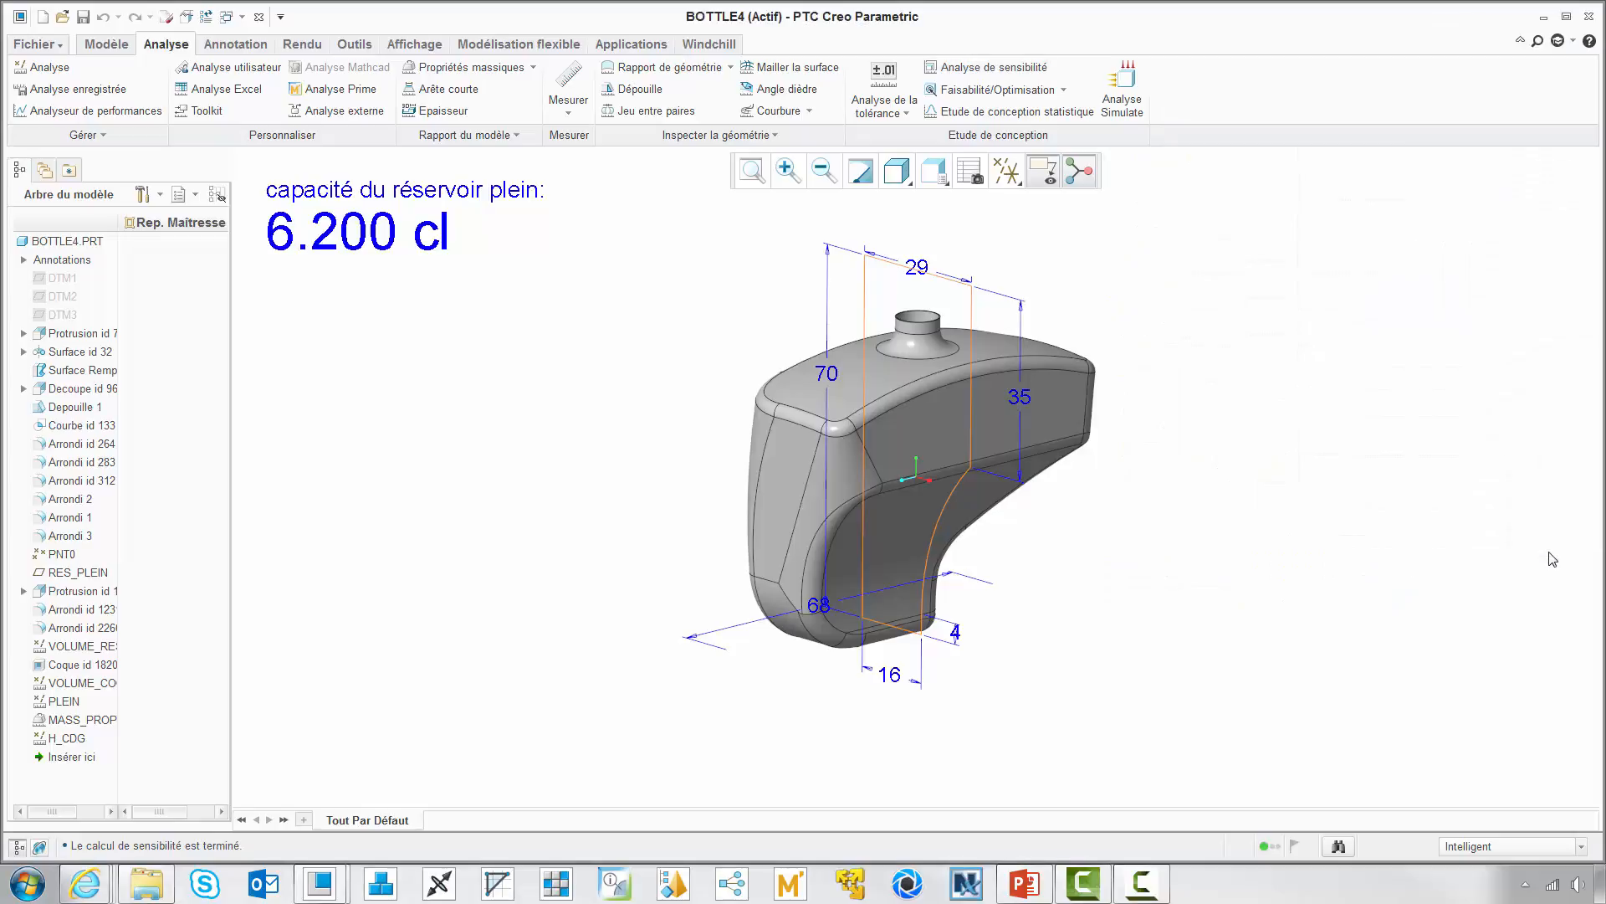
Step: Start a feasibility study and add the design constraint CAPACITE:PLEIN equal to 7.2
{"action": "left_click", "coordinate": [1037, 91]}
{"action": "left_click", "coordinate": [1437, 260]}
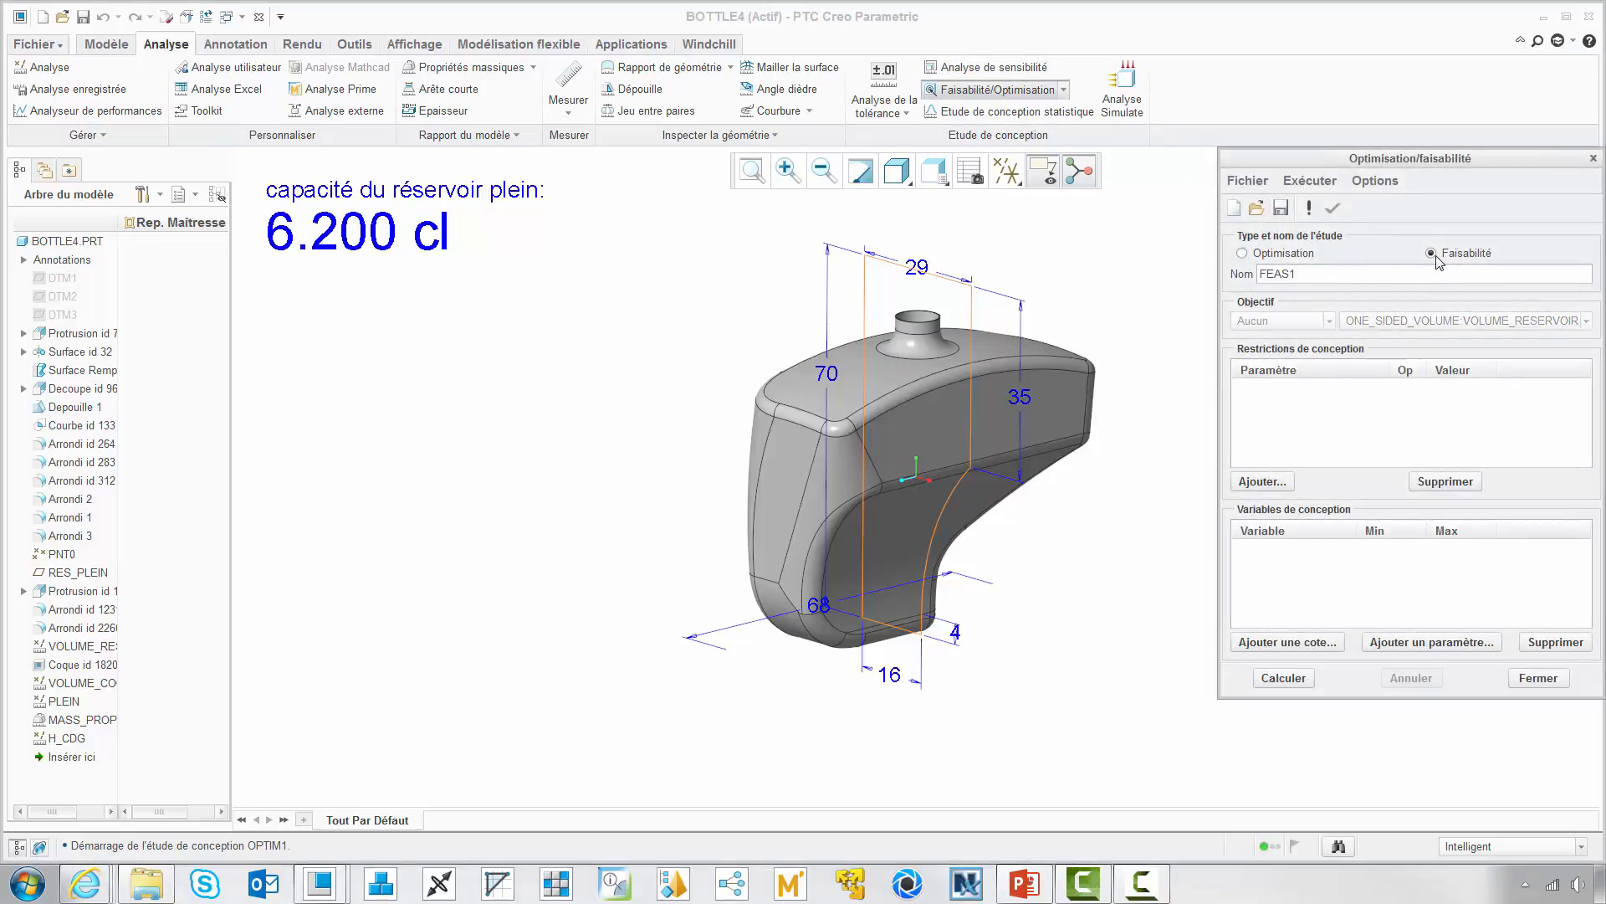
{"action": "left_click", "coordinate": [1281, 479]}
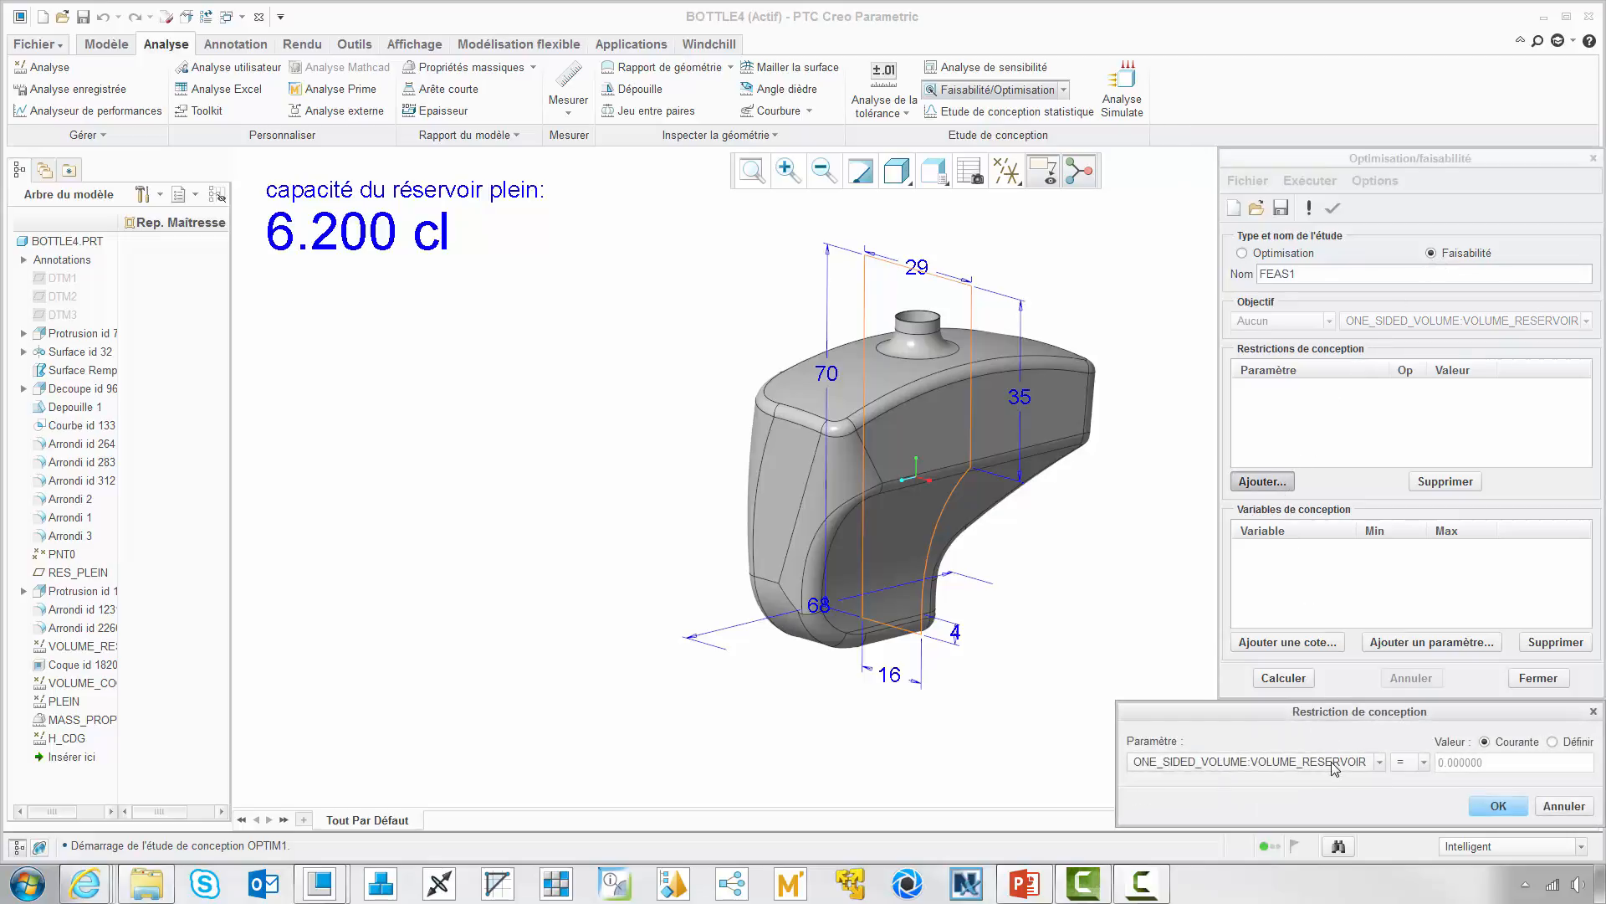
{"action": "left_click", "coordinate": [1332, 761]}
{"action": "left_click", "coordinate": [1309, 810]}
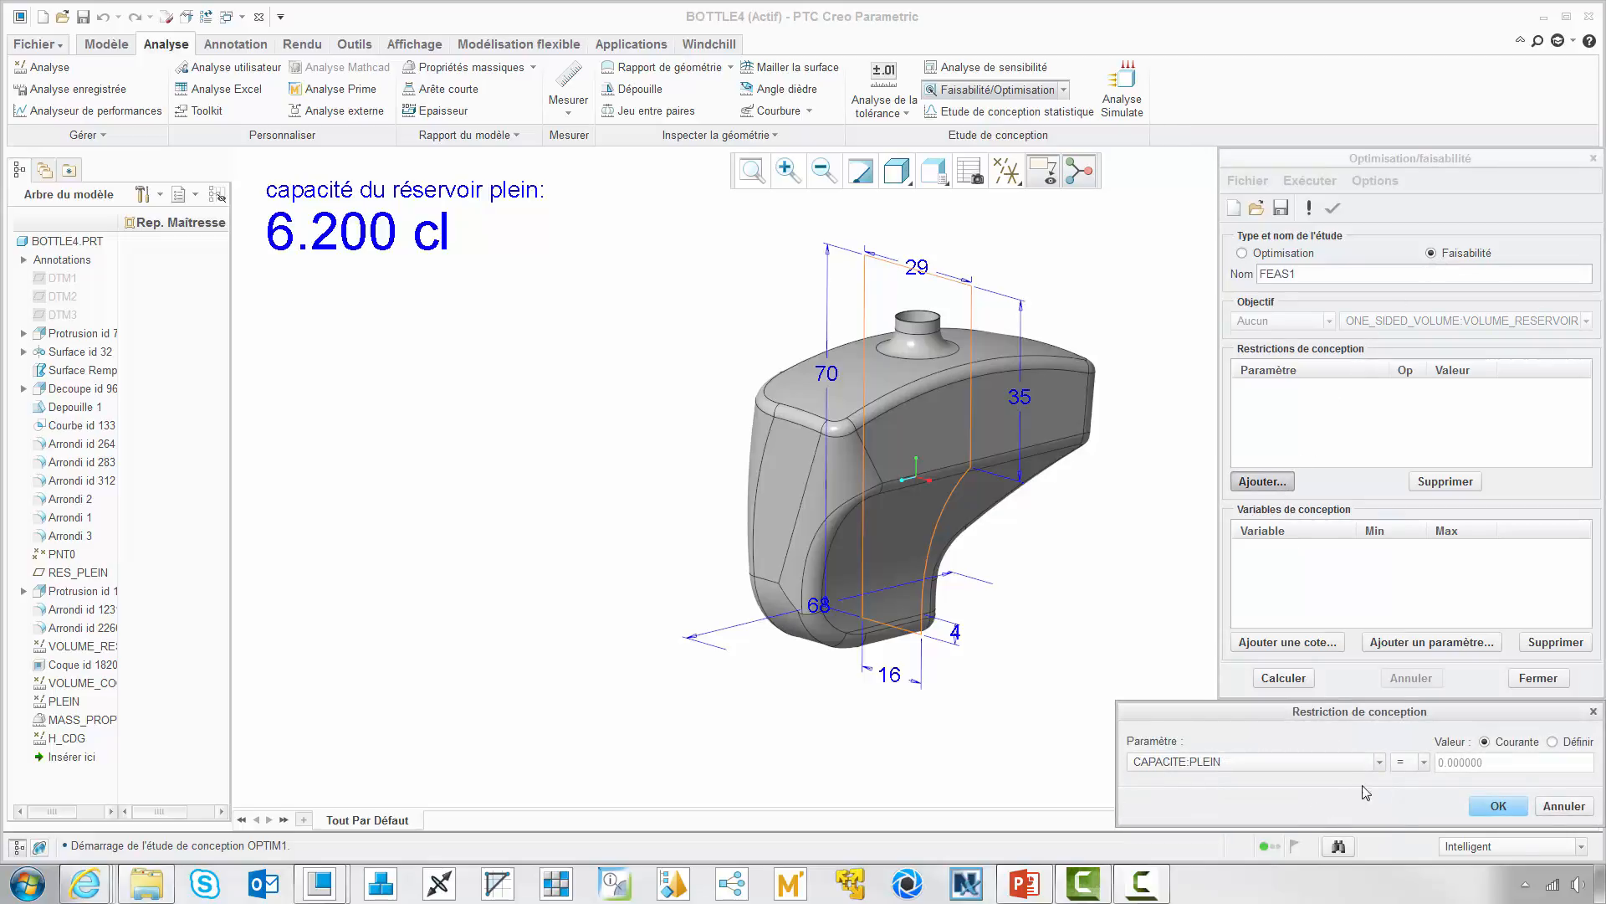
{"action": "left_click", "coordinate": [1552, 742]}
{"action": "type", "text": "7.2"}
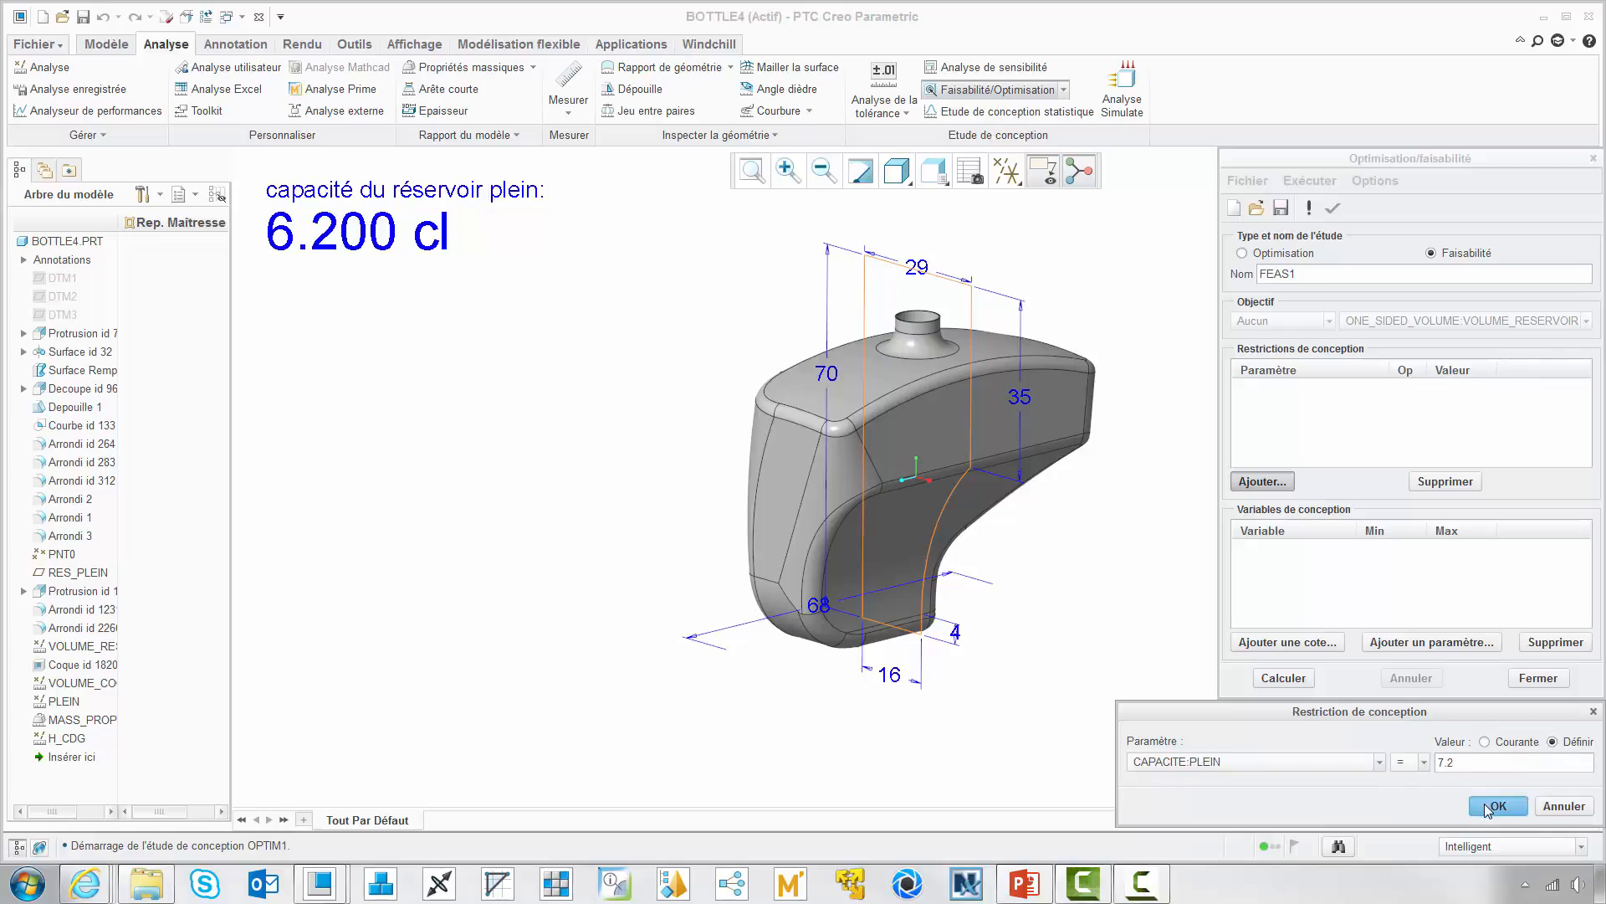
{"action": "left_click", "coordinate": [1519, 806]}
{"action": "left_click", "coordinate": [1554, 807]}
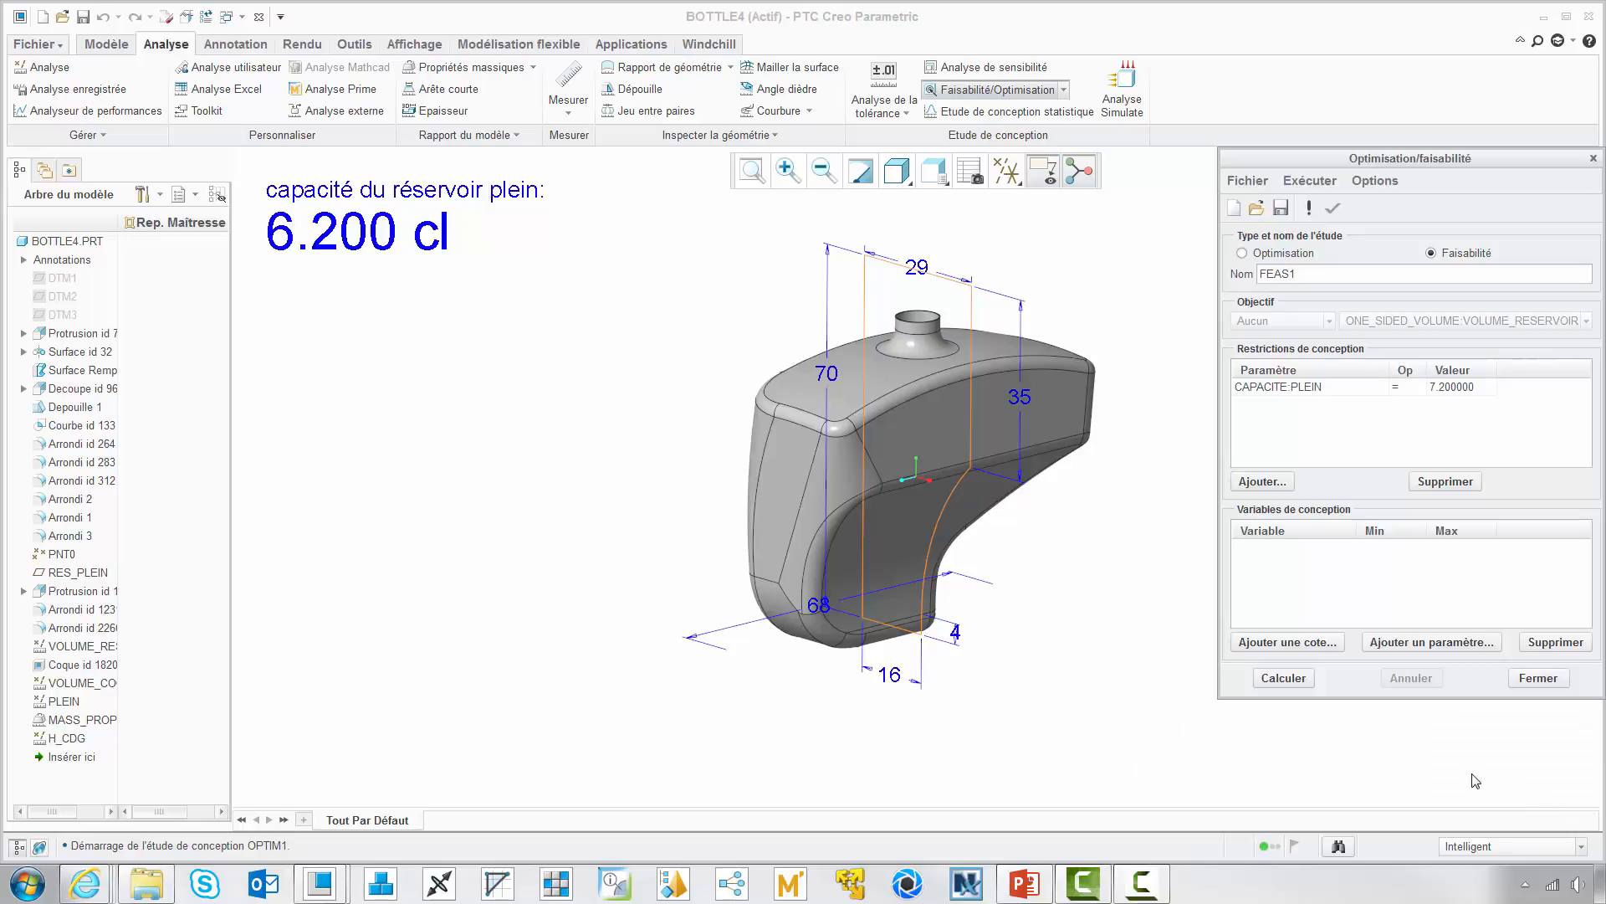
Step: Add the tank's 70 mm, 68 mm and 29 mm dimensions as design variables of the feasibility study
{"action": "left_click", "coordinate": [1310, 647]}
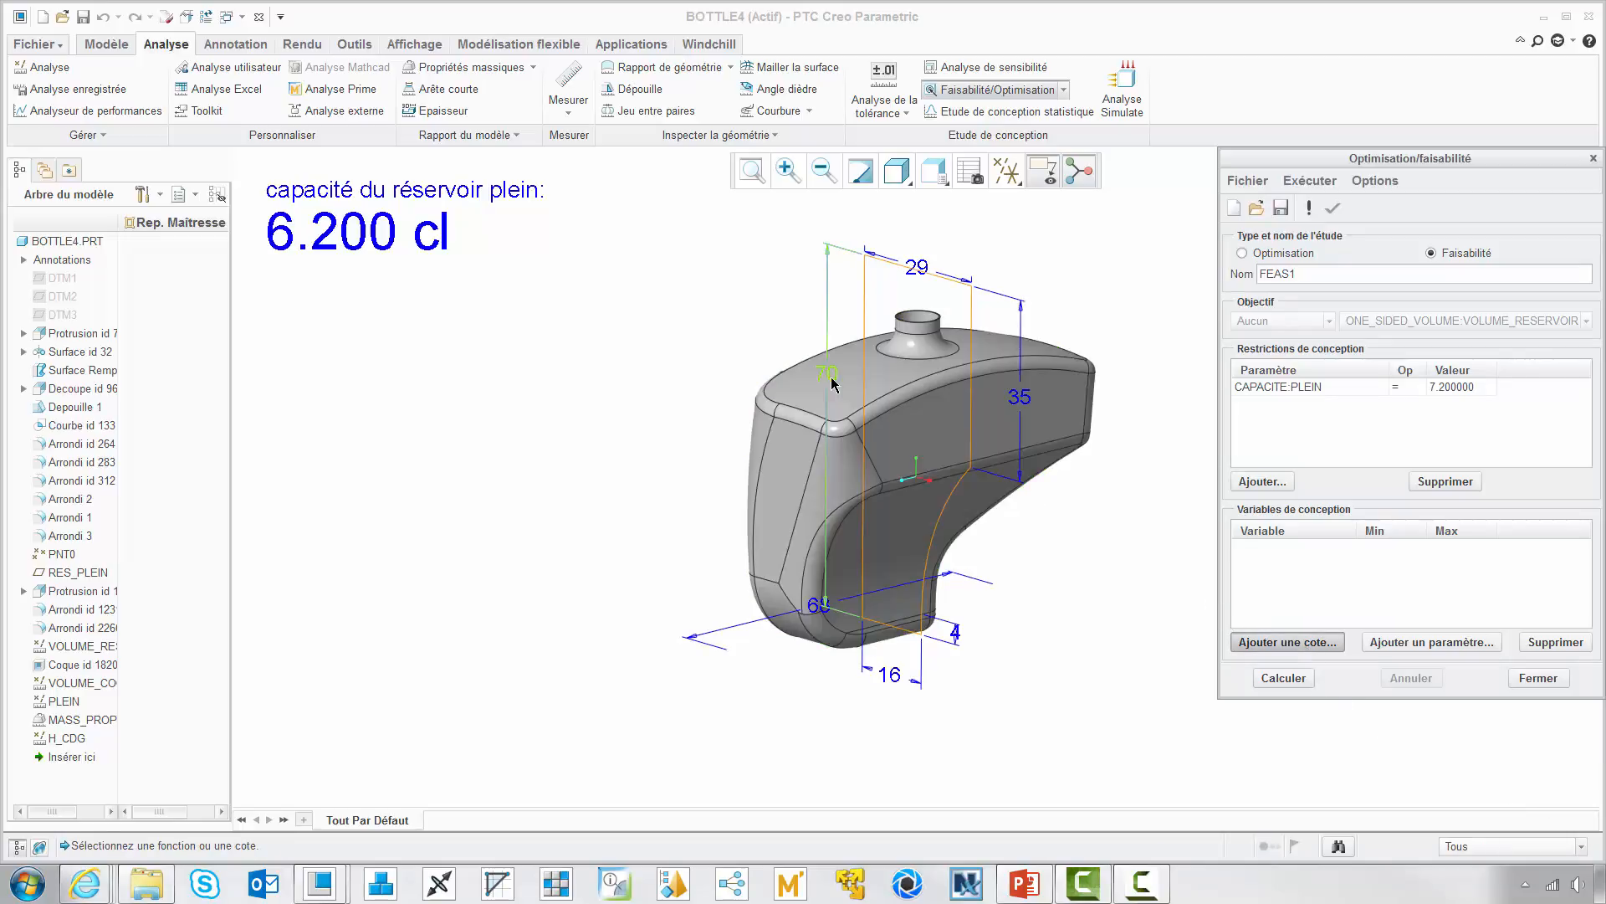
{"action": "left_click", "coordinate": [826, 373]}
{"action": "left_click", "coordinate": [819, 605]}
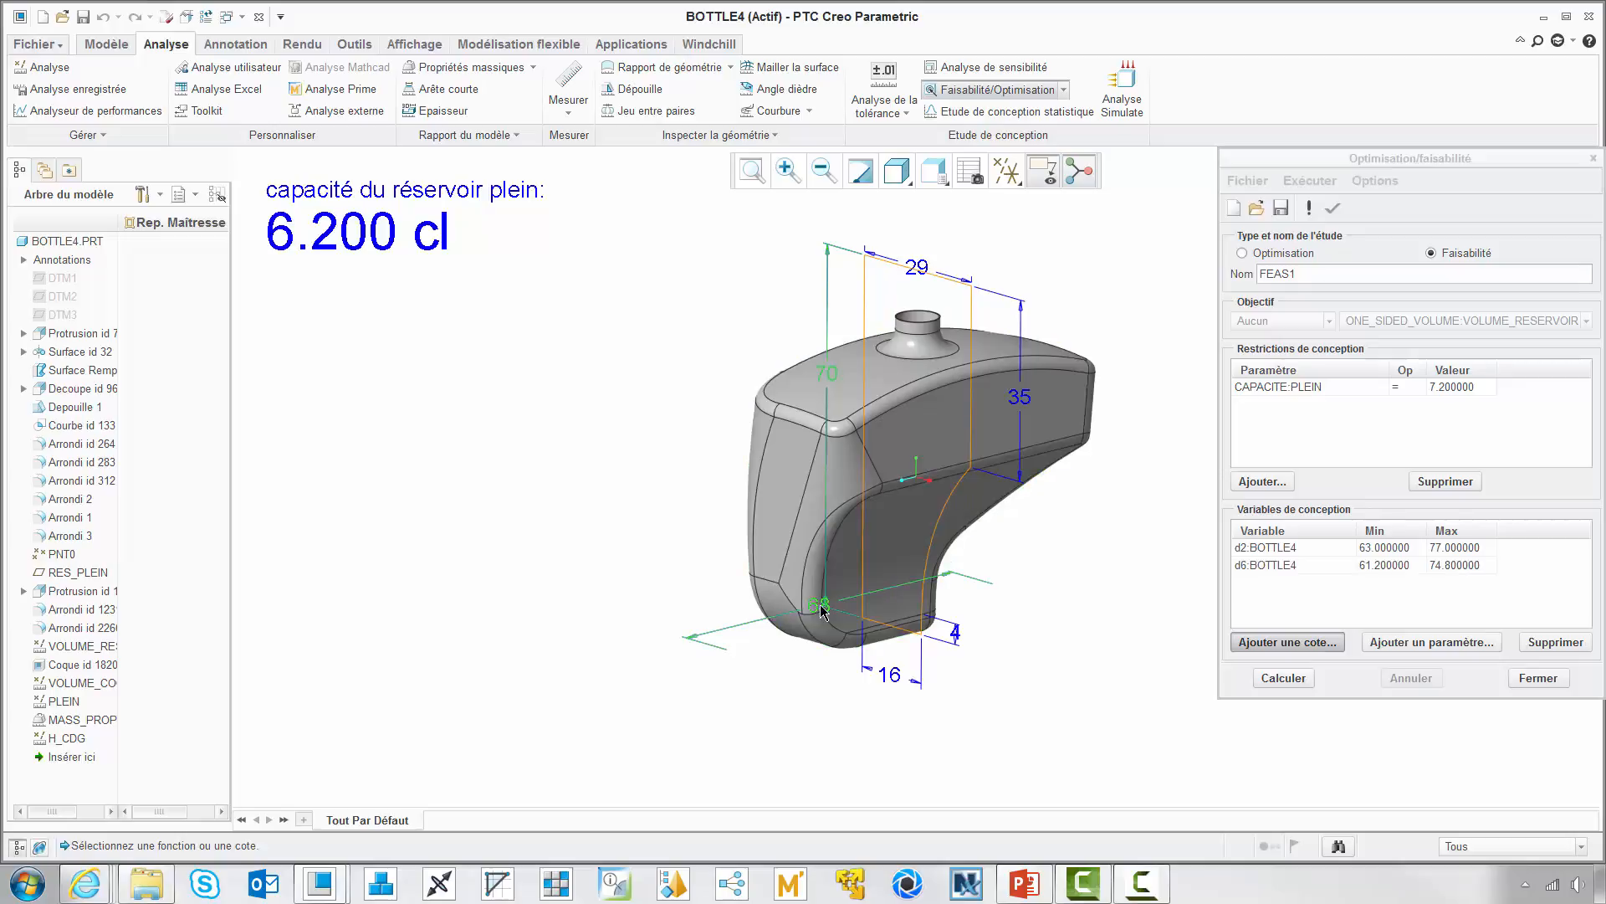
{"action": "left_click", "coordinate": [911, 269]}
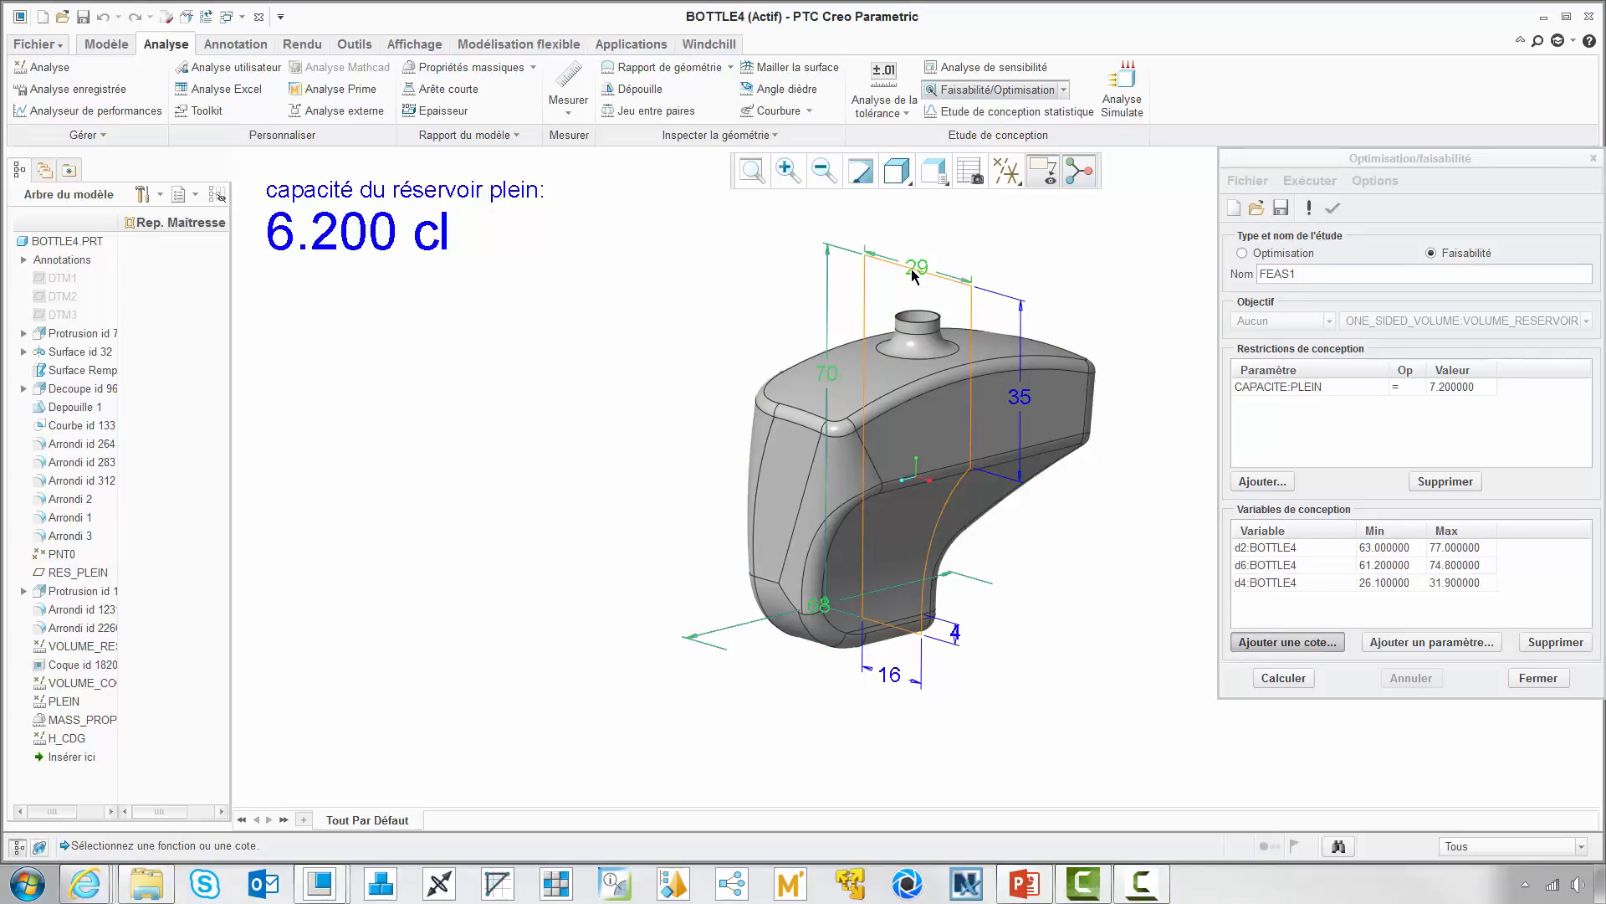
Step: Set the feasibility study's variable ranges to 60–71 for the 70 mm dimension and 60–79 for the 68 mm dimension
{"action": "left_click", "coordinate": [1403, 549]}
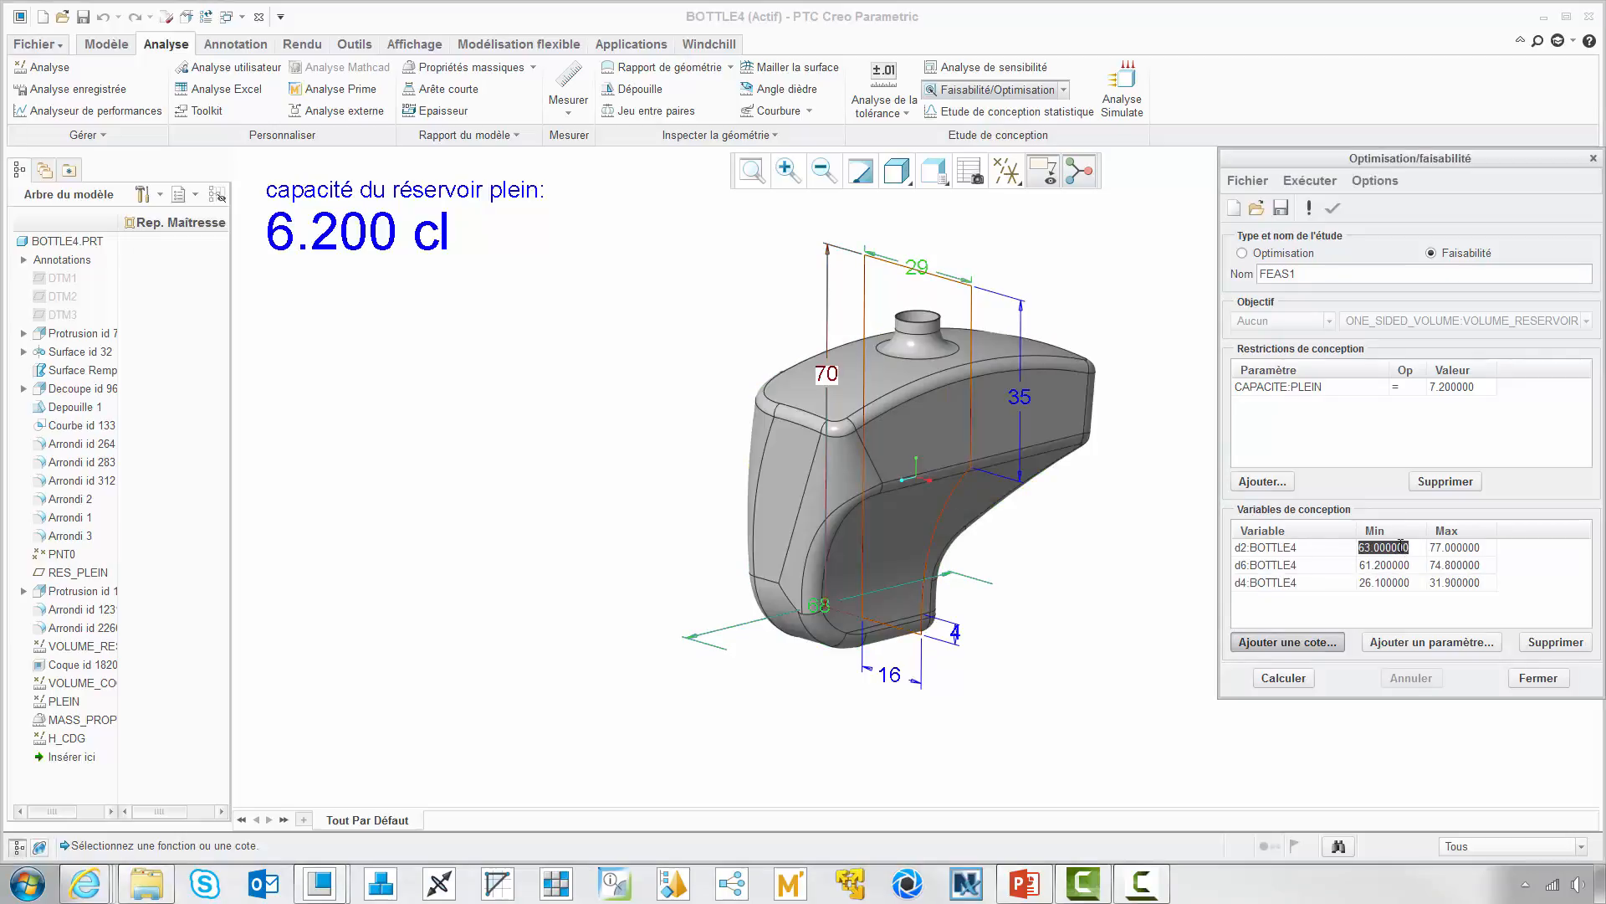
{"action": "type", "text": "60"}
{"action": "left_click", "coordinate": [1457, 548]}
{"action": "type", "text": "71"}
{"action": "left_click", "coordinate": [1405, 566]}
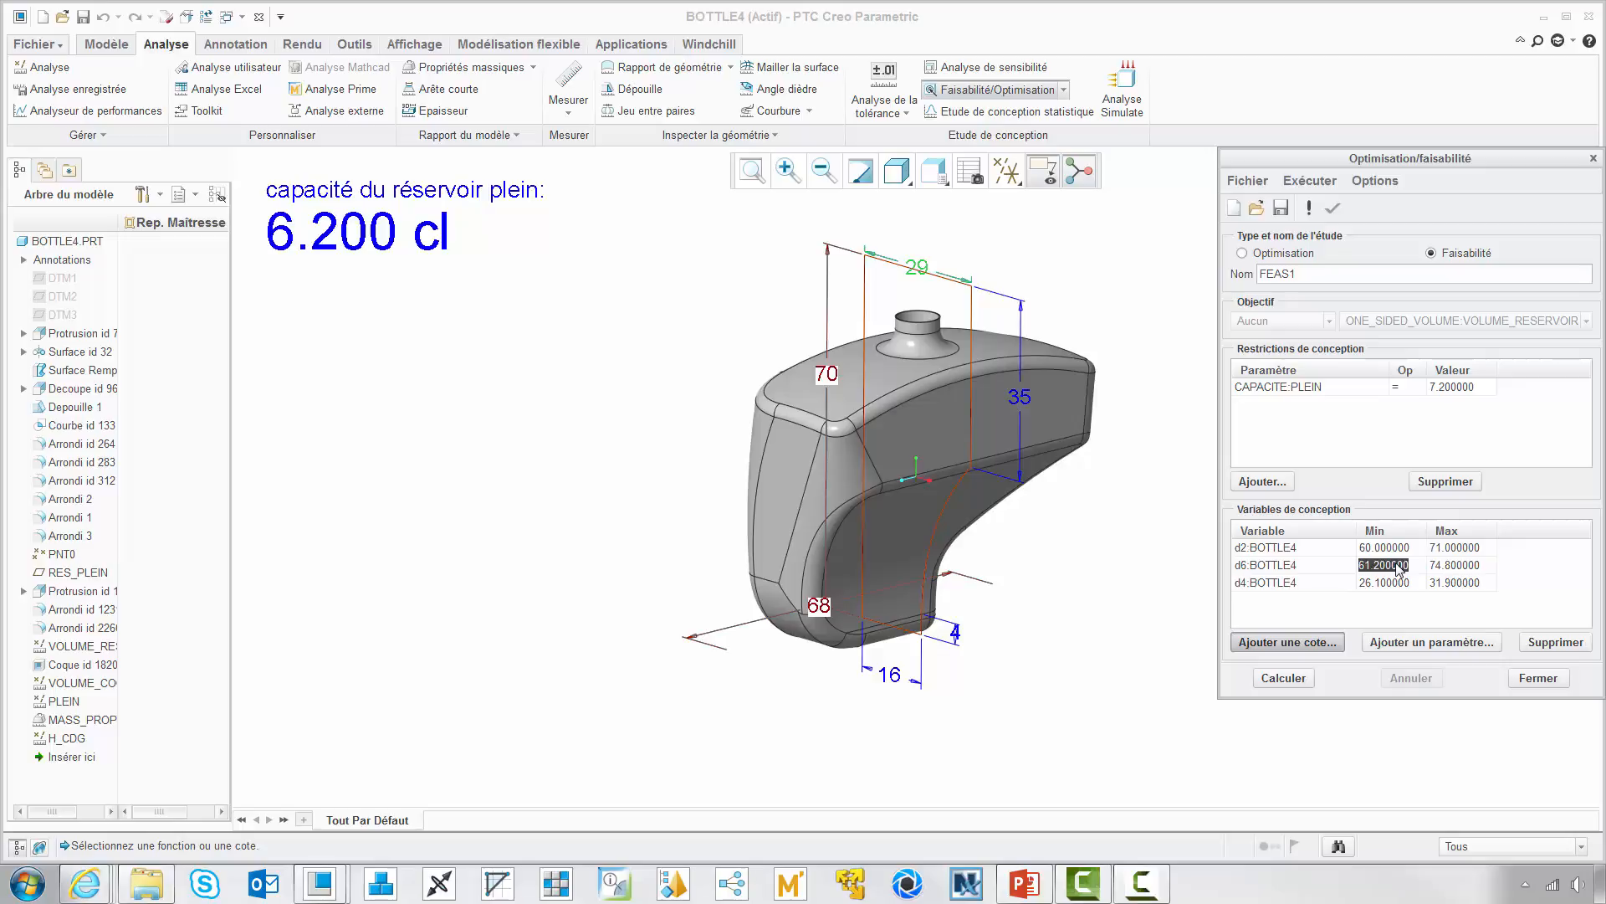
{"action": "type", "text": "60"}
{"action": "left_click", "coordinate": [1451, 566]}
{"action": "type", "text": "79"}
Step: Set the 29 mm dimension's range to 28–31 and compute the feasibility study
{"action": "left_click", "coordinate": [1407, 584]}
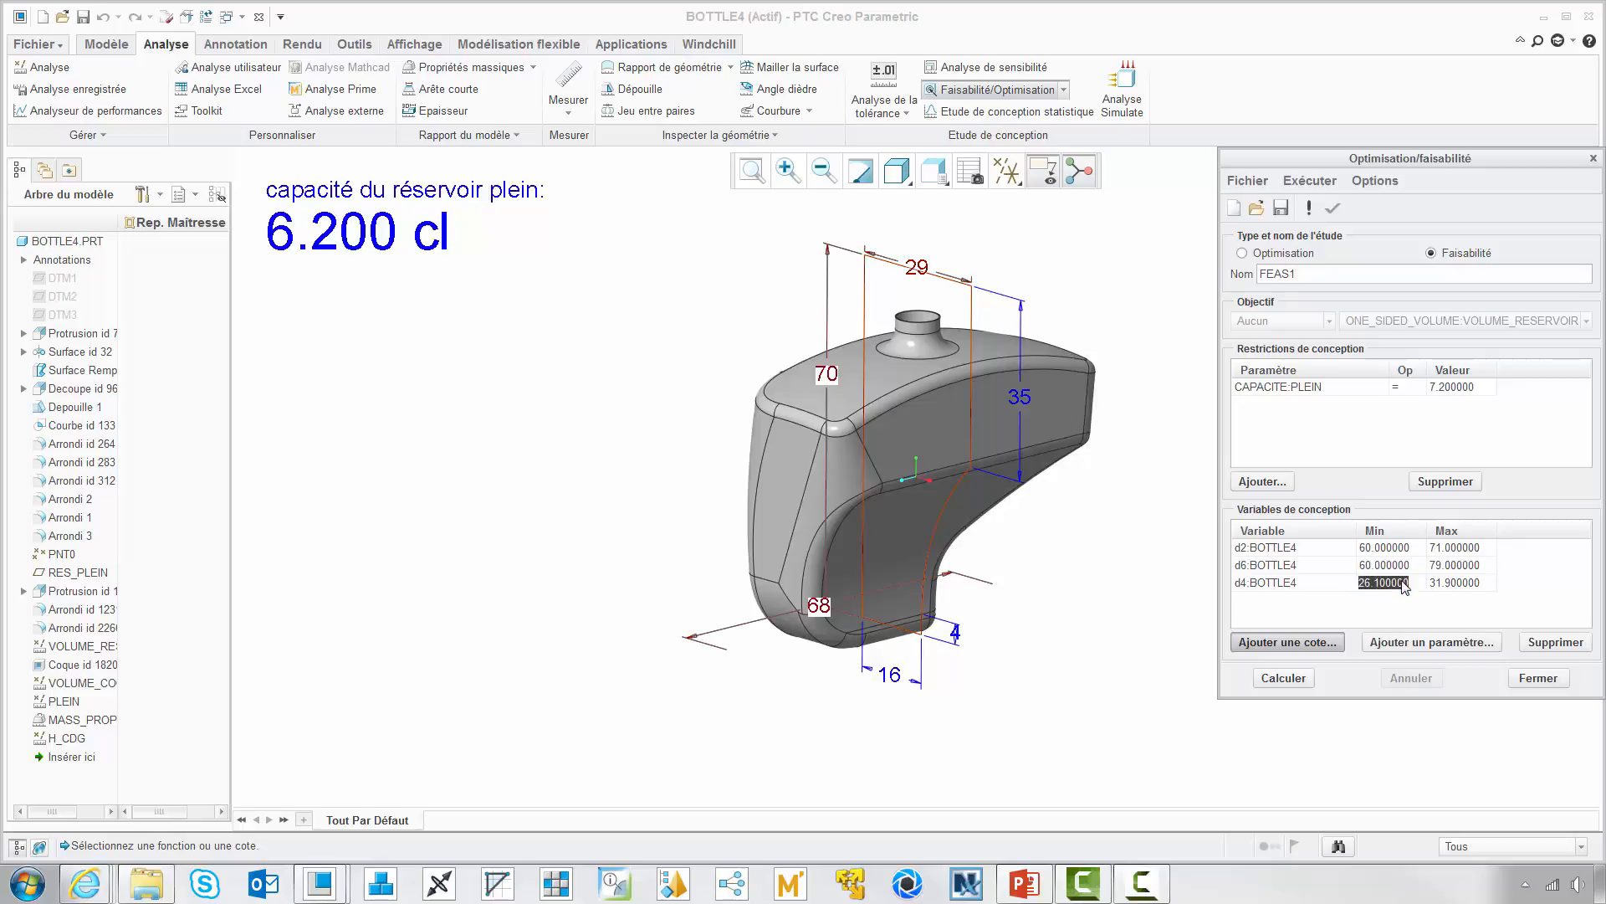
{"action": "type", "text": "28"}
{"action": "left_click", "coordinate": [1441, 583]}
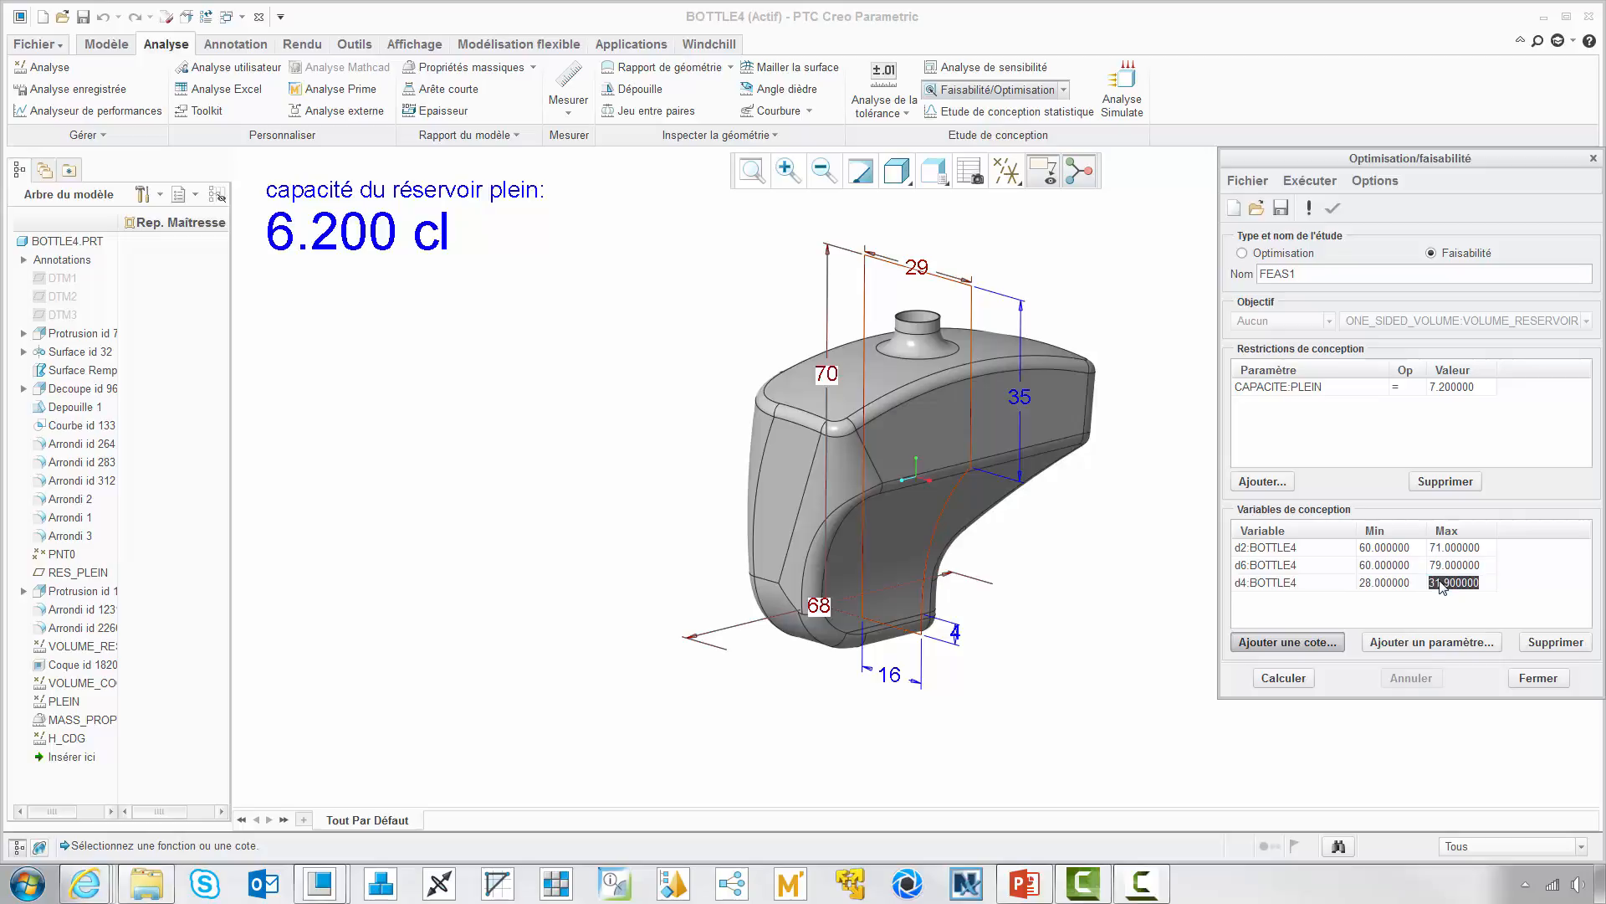
{"action": "type", "text": "31"}
{"action": "key", "text": "Return"}
{"action": "left_click", "coordinate": [1305, 680]}
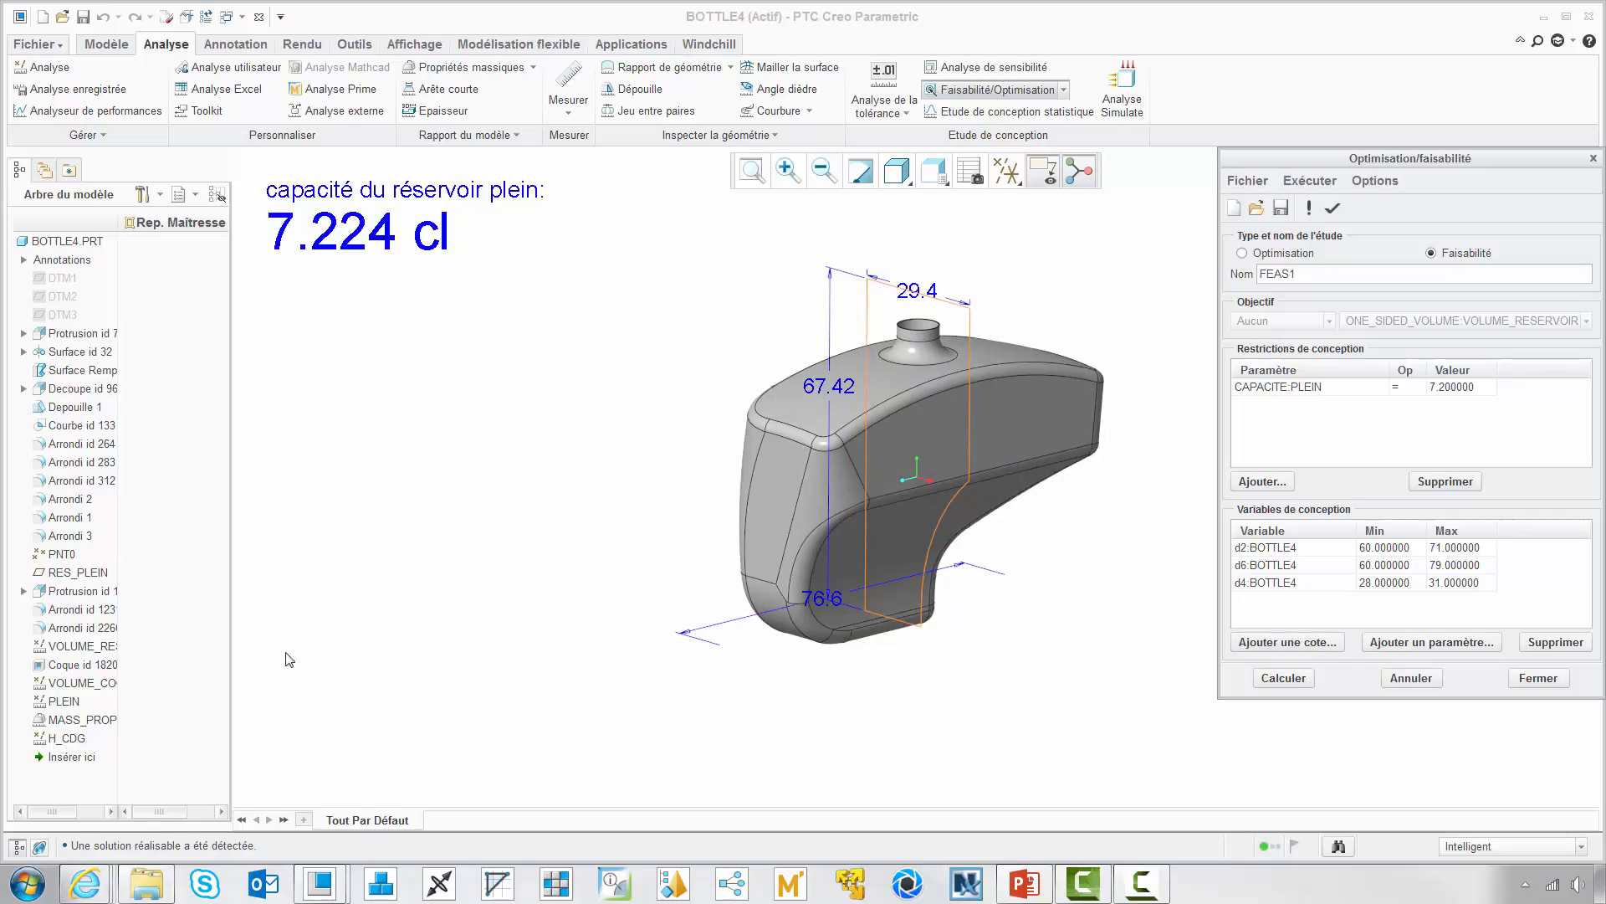
Step: Review the study's status message and the curve page in the 02_réservoir folder, then return to the tank and its model tree
{"action": "left_click", "coordinate": [263, 845]}
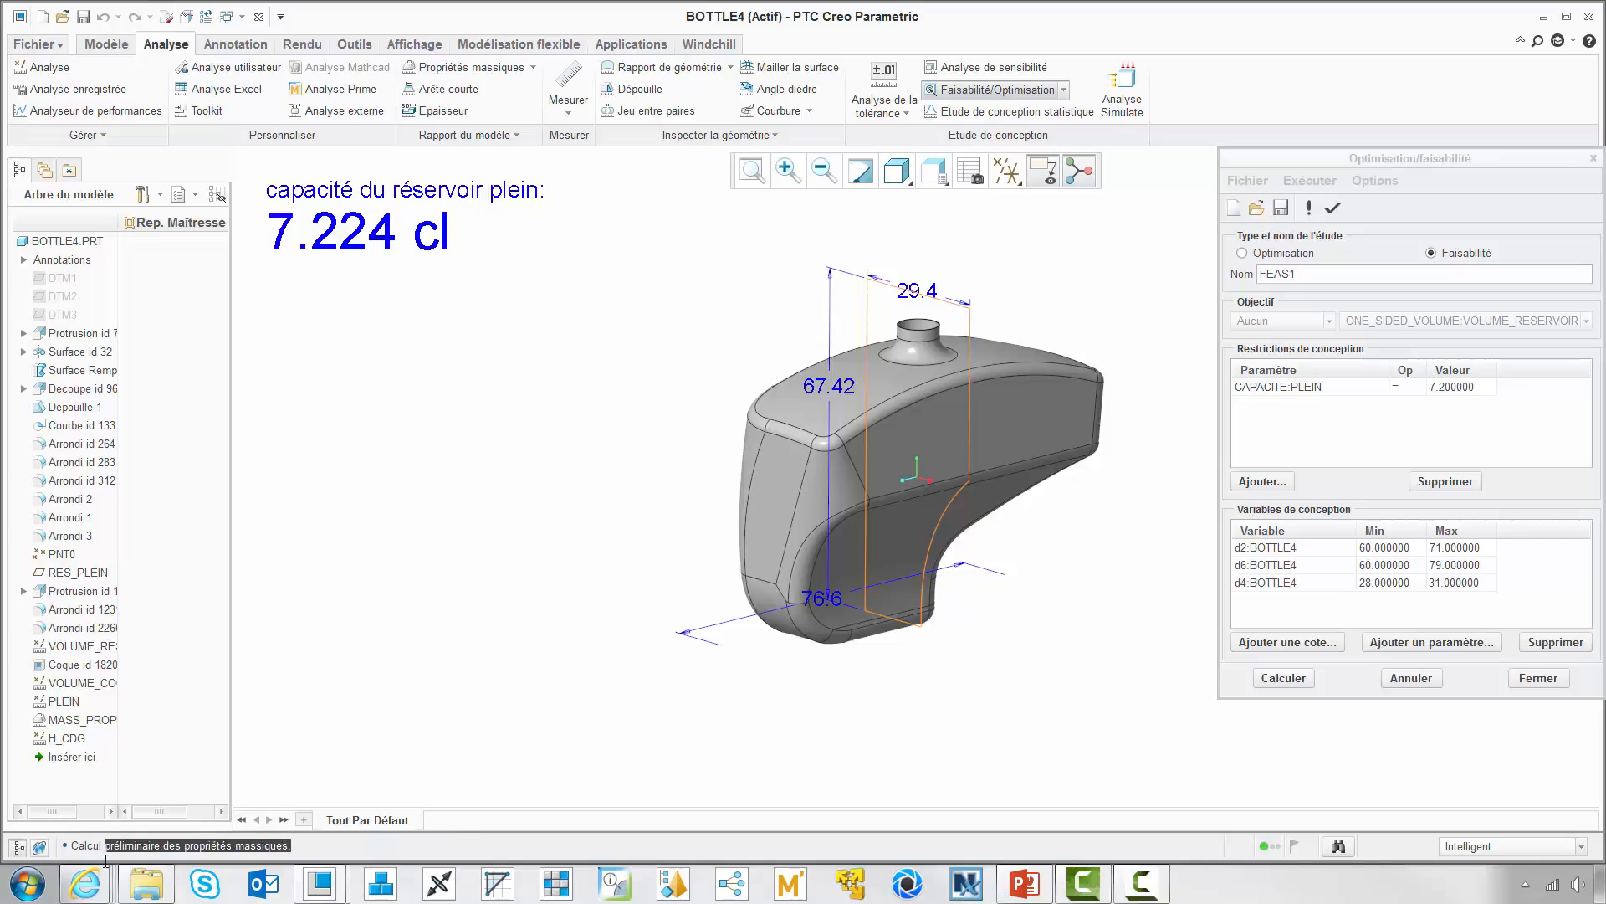
{"action": "left_click_drag", "start_coordinate": [69, 853], "coordinate": [69, 845]}
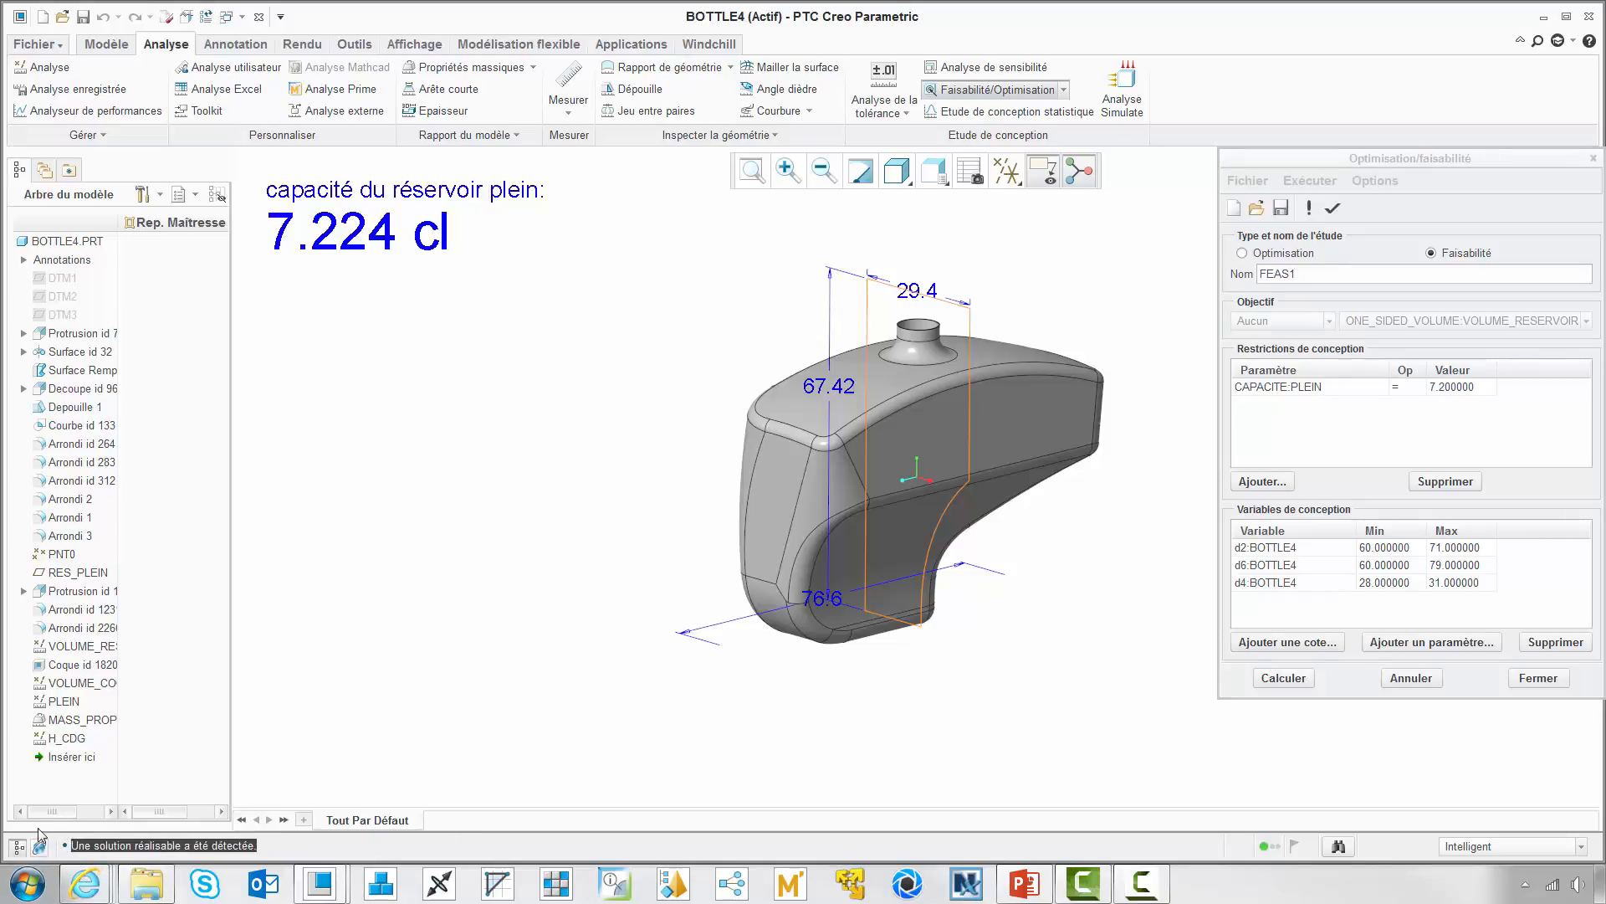
{"action": "left_click", "coordinate": [42, 171]}
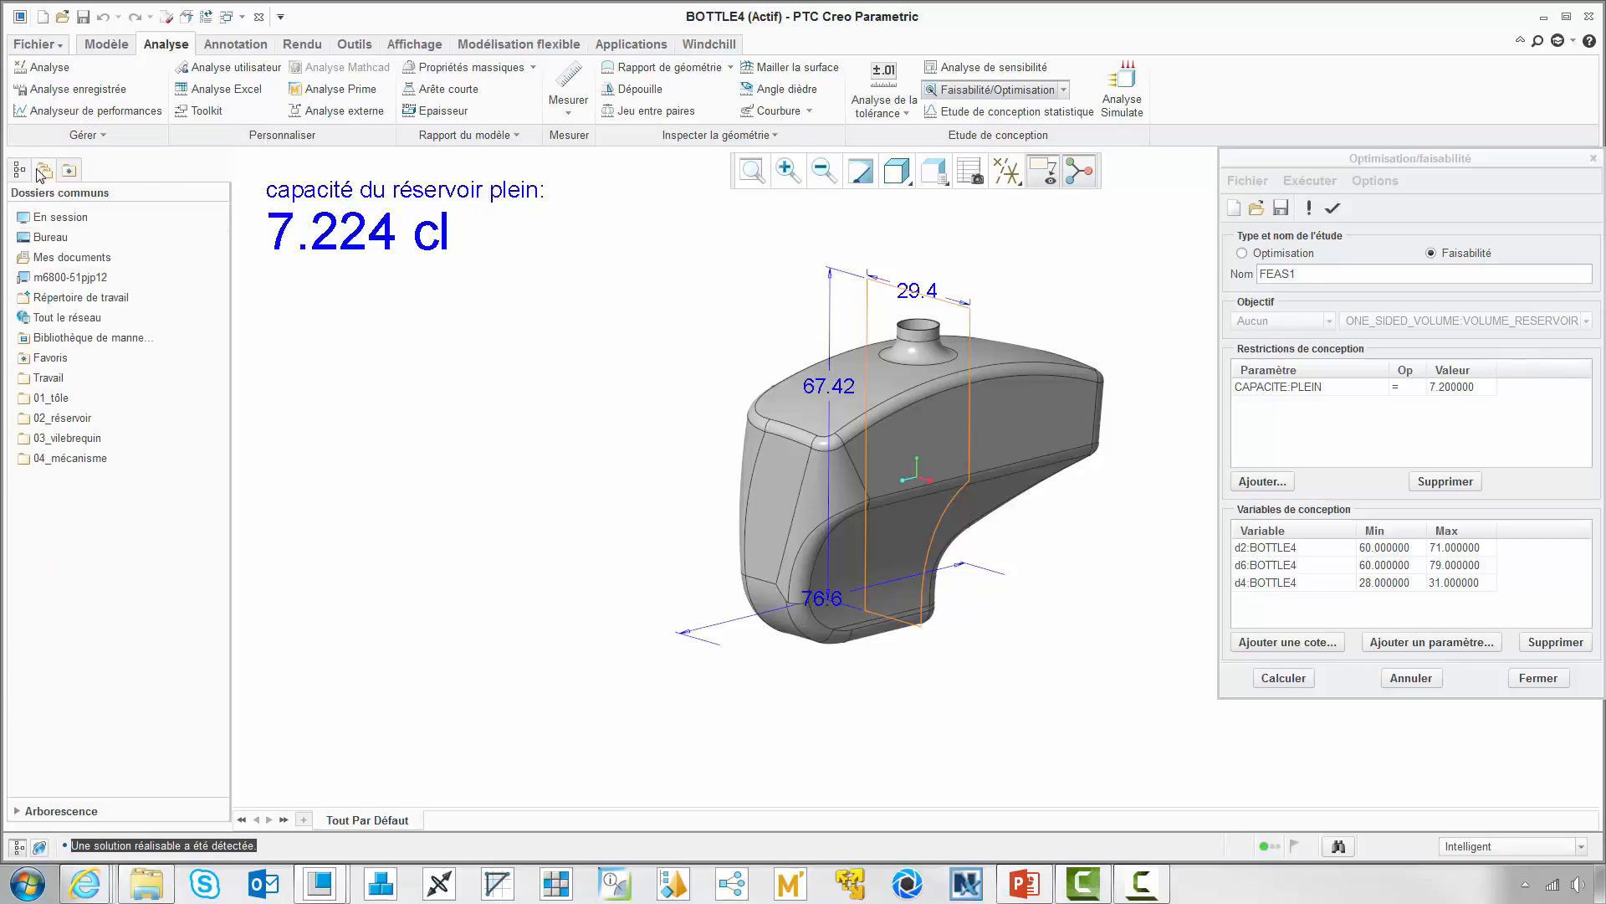
{"action": "left_click", "coordinate": [59, 419]}
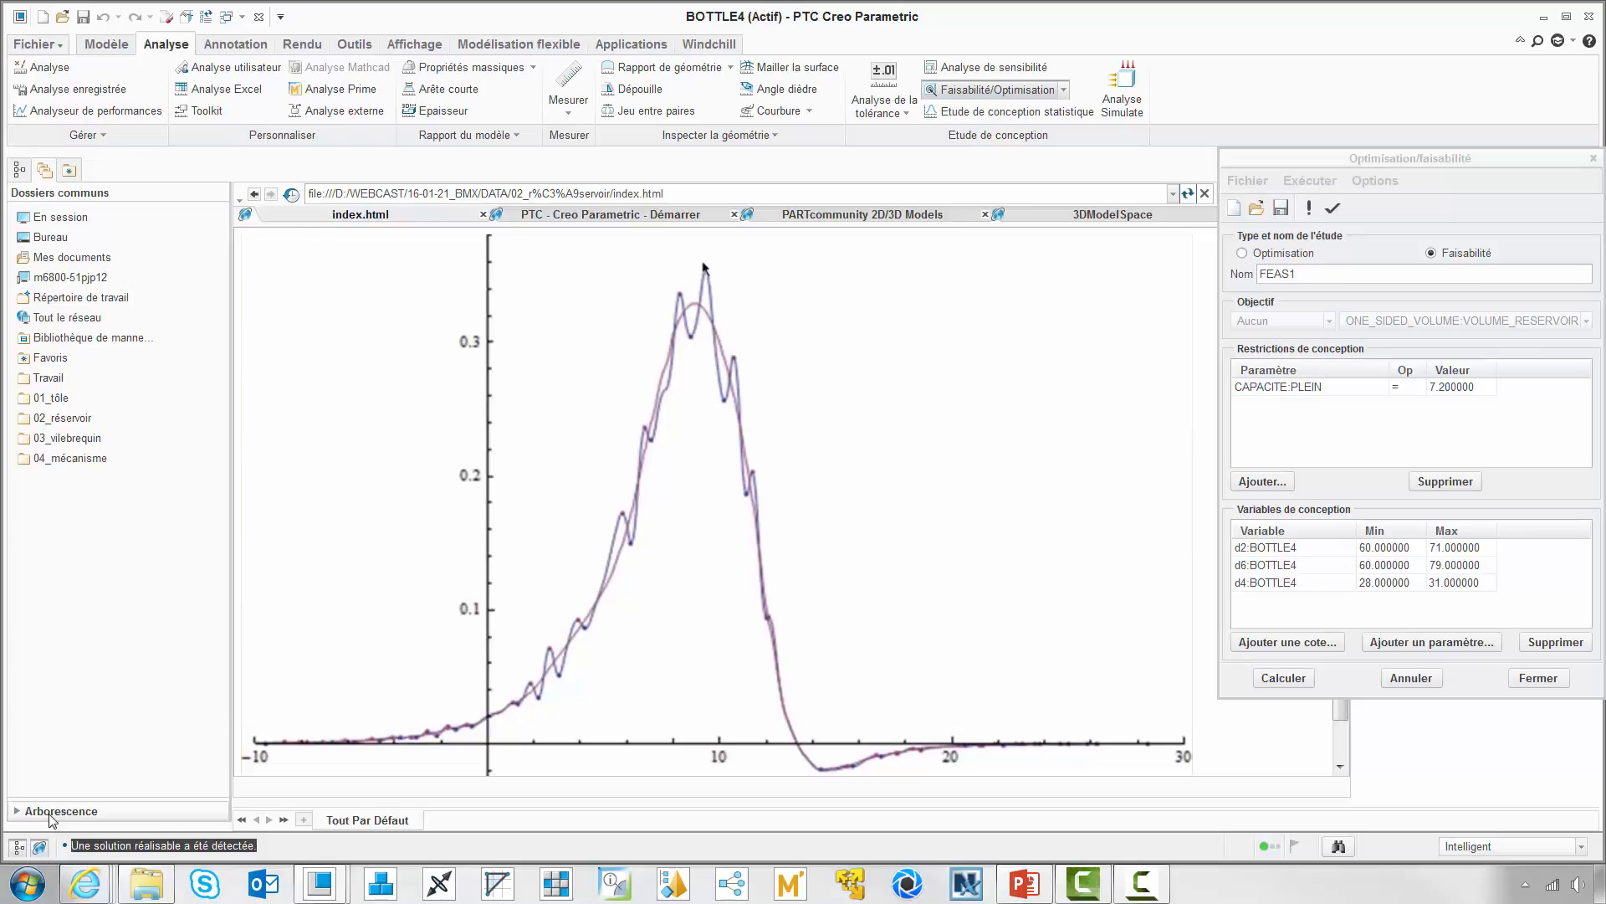
{"action": "left_click", "coordinate": [40, 848]}
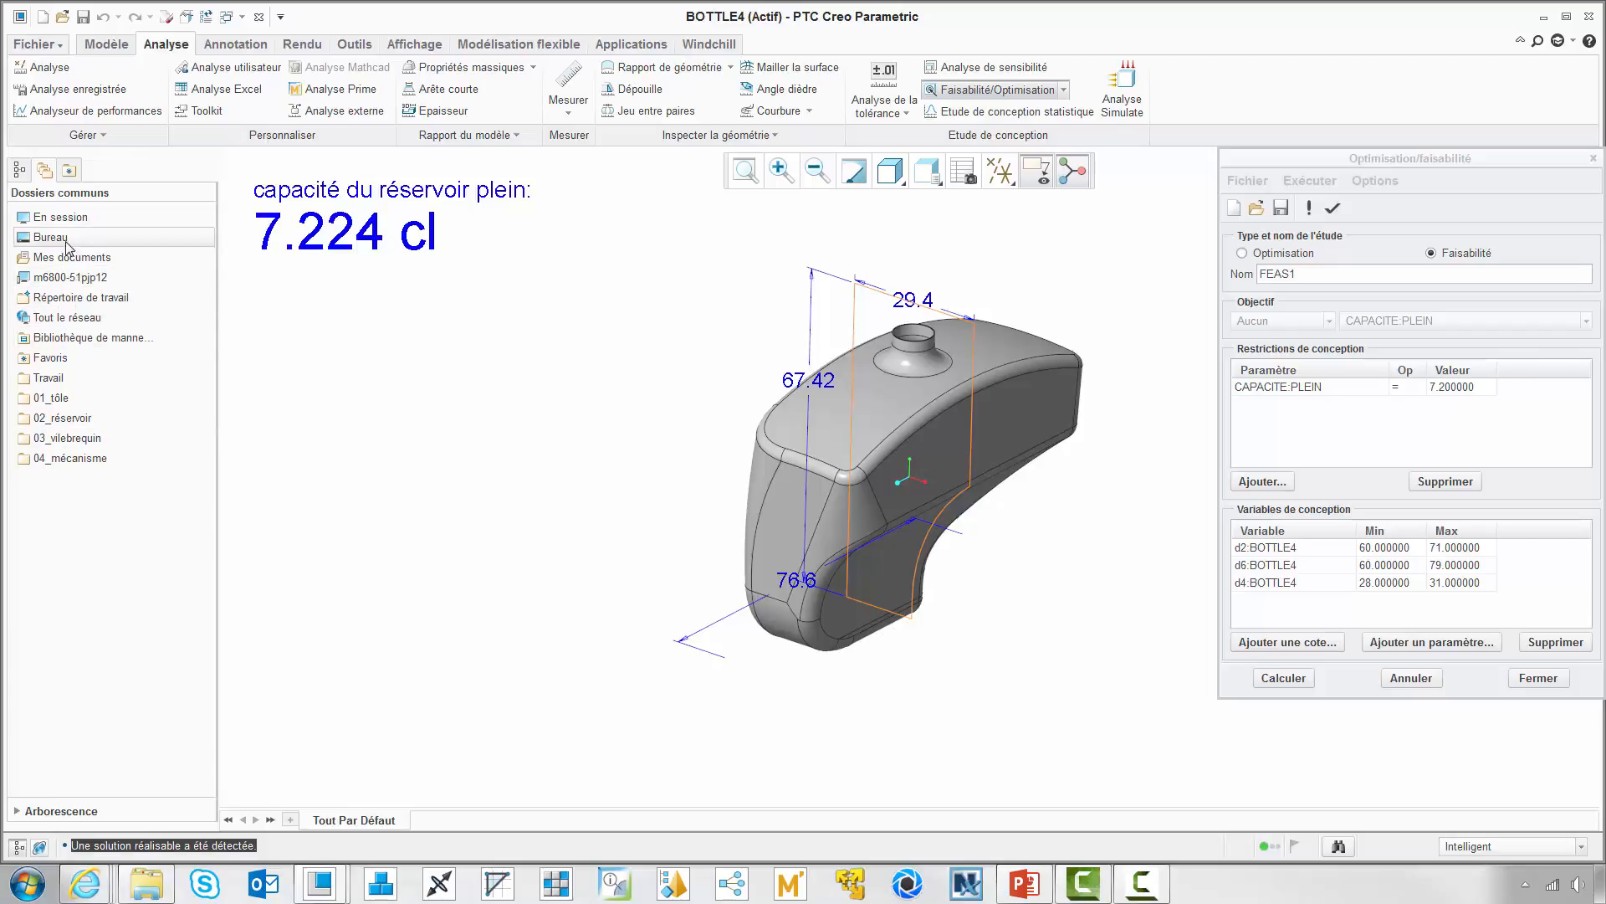
{"action": "left_click", "coordinate": [19, 169]}
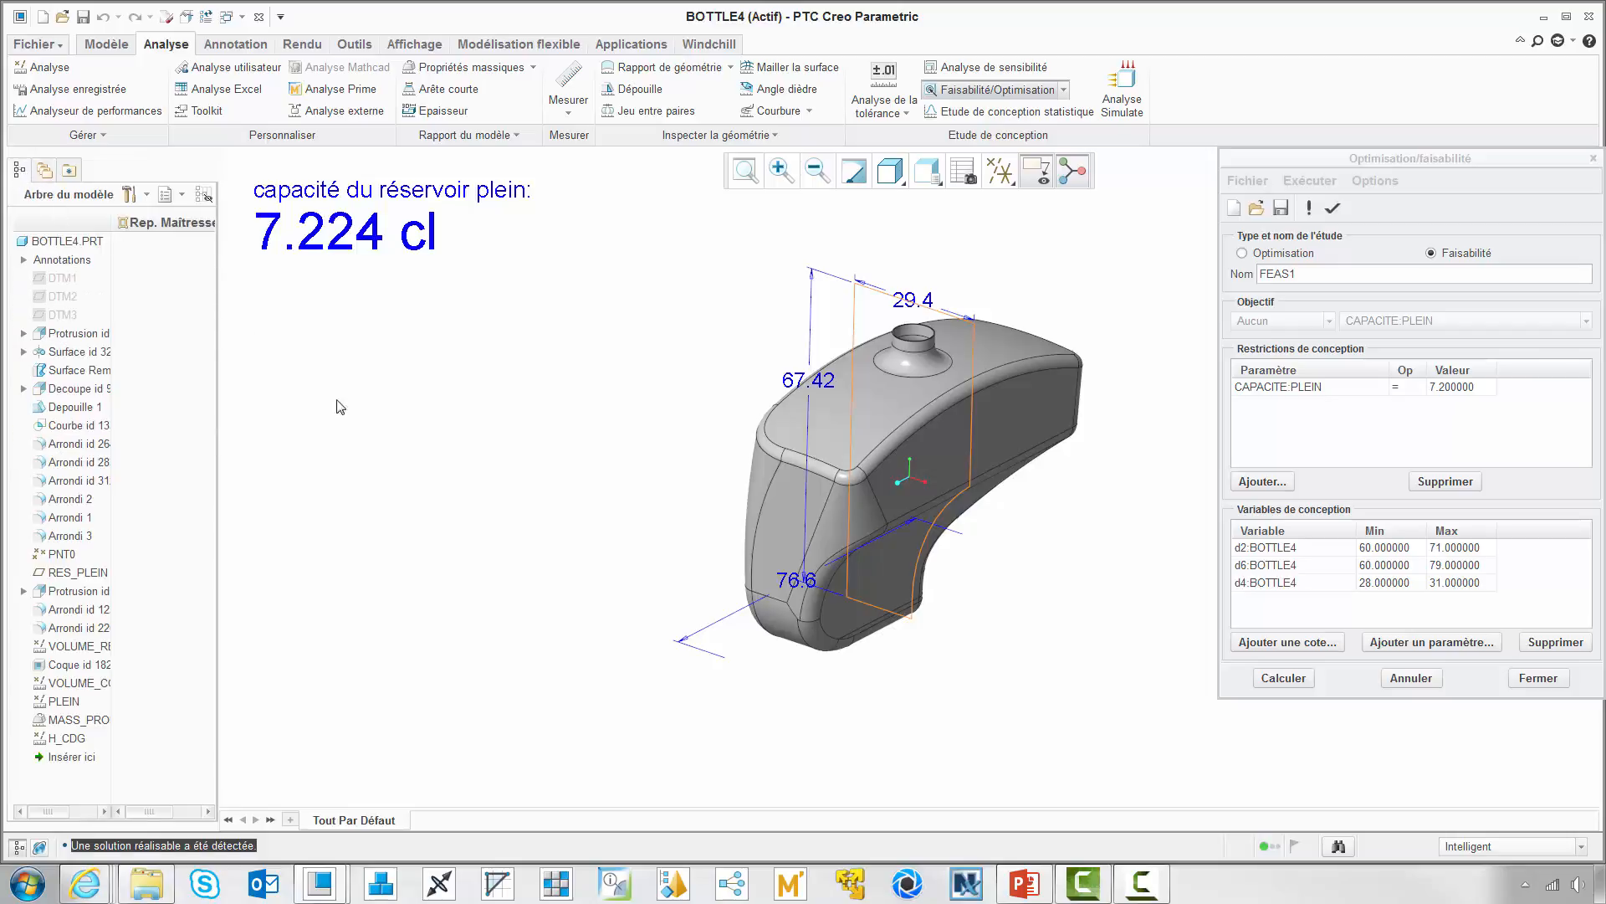
Step: Undo the feasibility result, switch the study to optimisation with the objective of minimising DISTANCE:H_CDG, and compute it
{"action": "left_click", "coordinate": [1390, 677]}
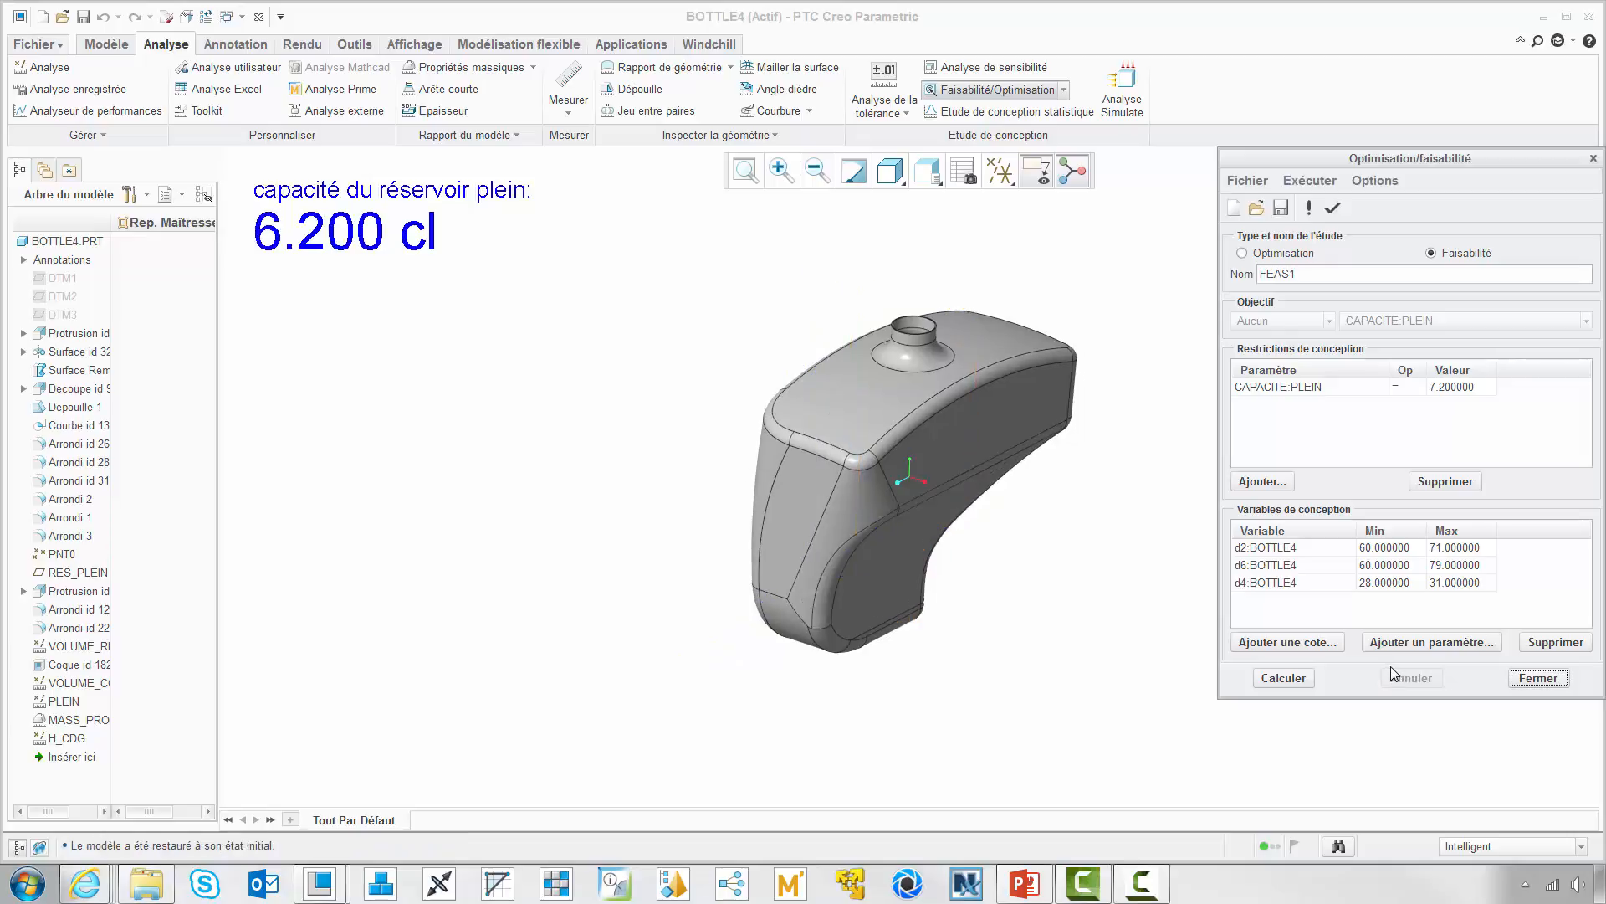
{"action": "left_click", "coordinate": [1241, 253]}
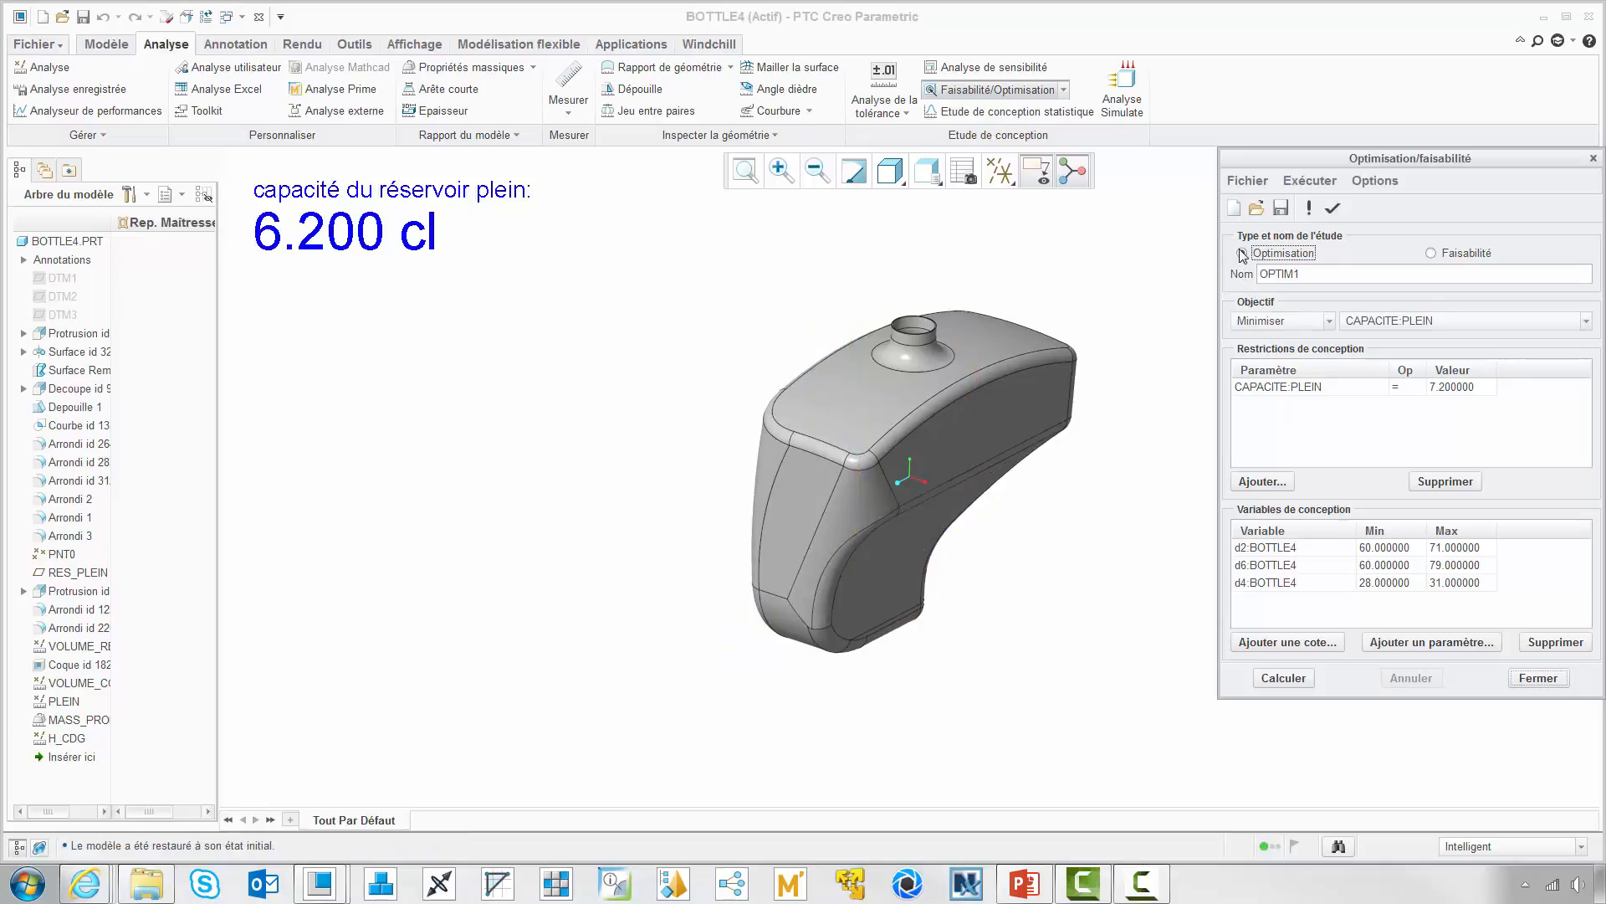
{"action": "left_click", "coordinate": [1411, 325]}
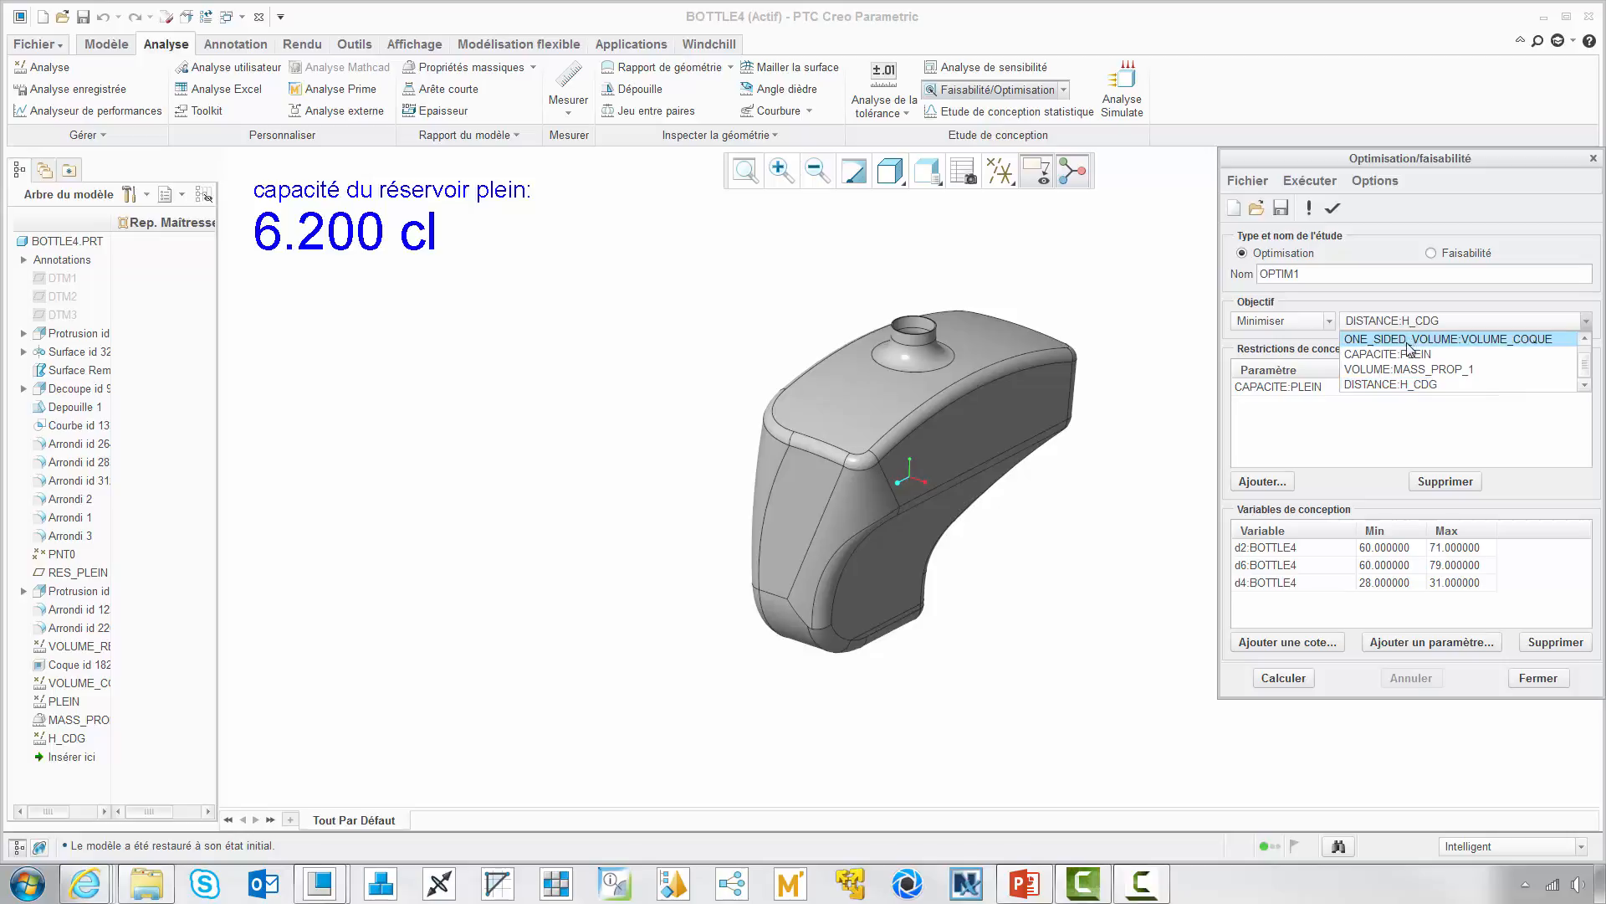
{"action": "left_click", "coordinate": [1402, 384]}
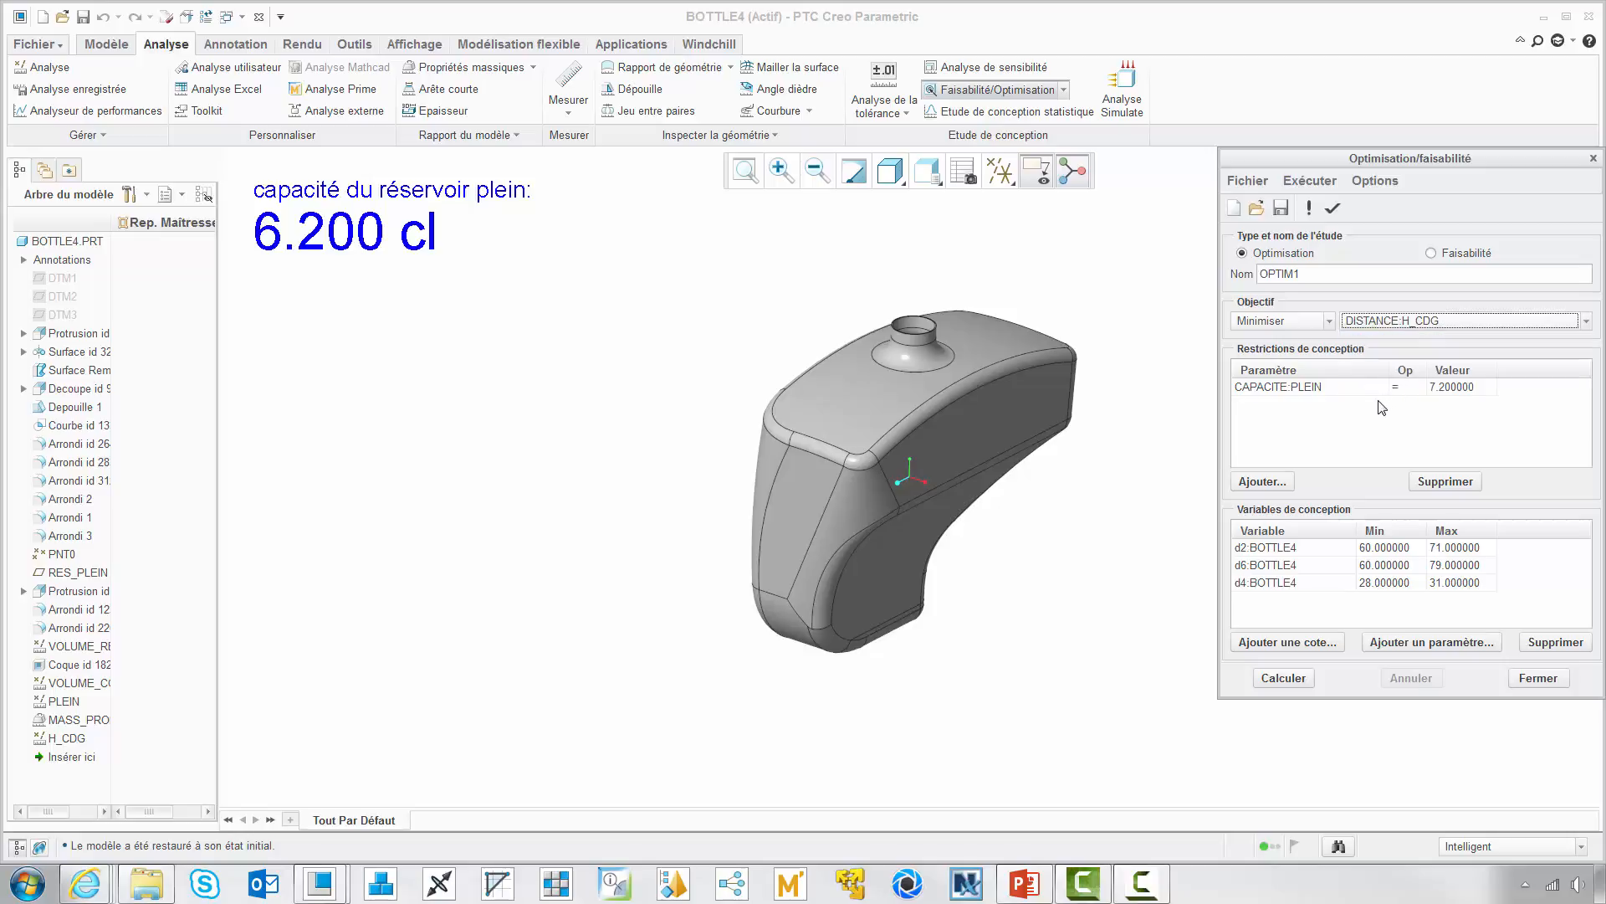
{"action": "left_click", "coordinate": [1284, 678]}
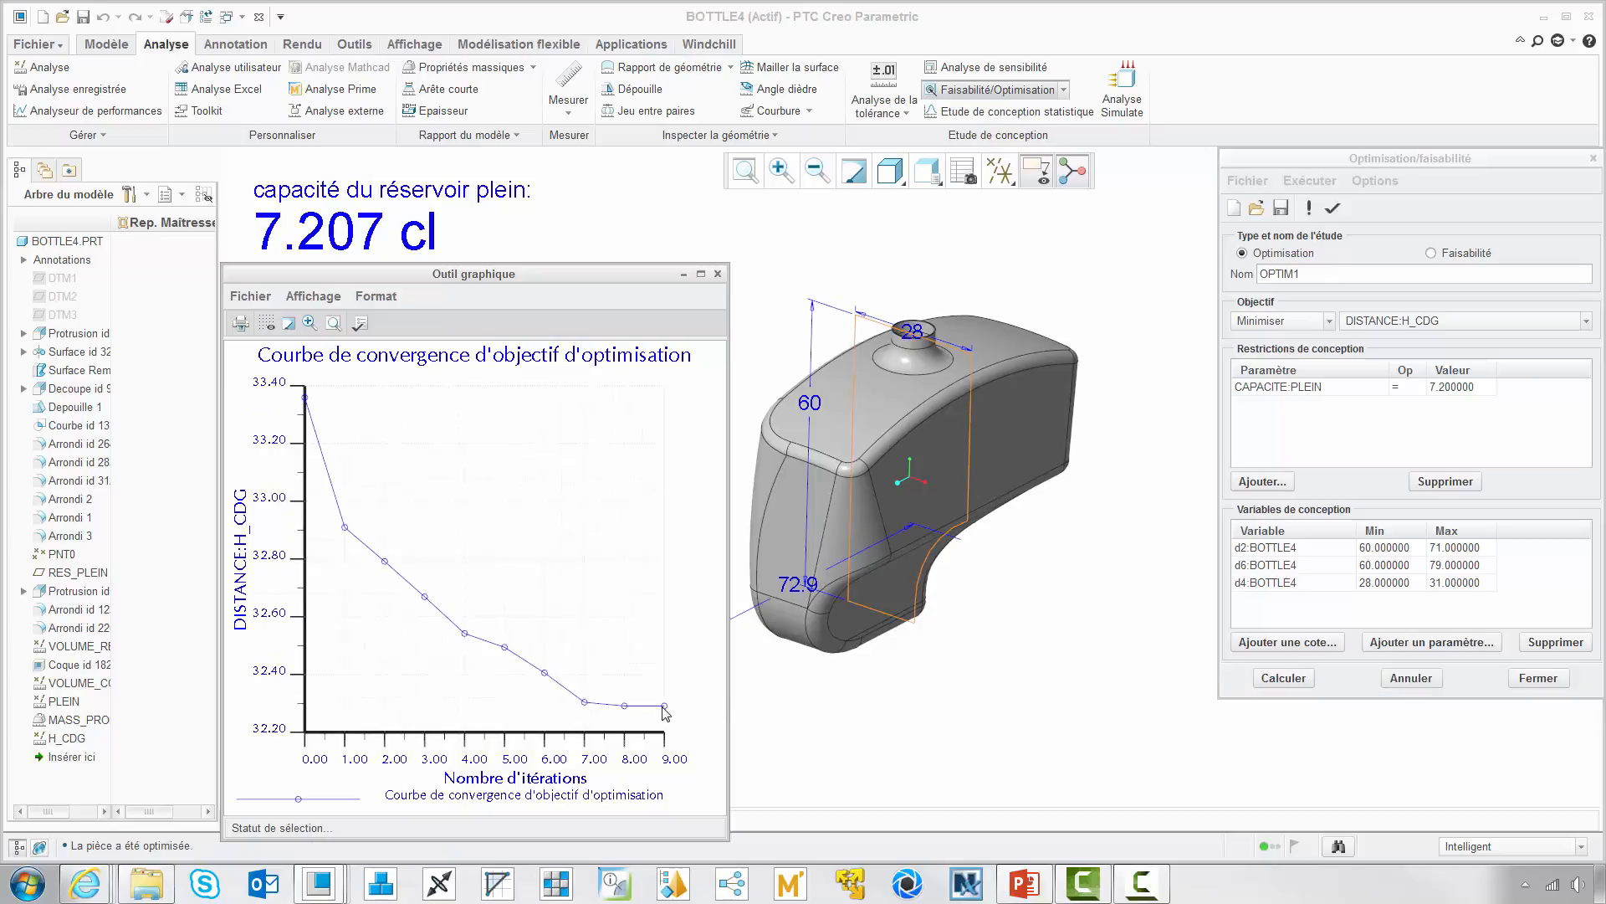
Step: Close the convergence graph and the optimisation study, keeping the optimised changes to the tank
{"action": "left_click", "coordinate": [717, 274]}
{"action": "left_click", "coordinate": [1552, 679]}
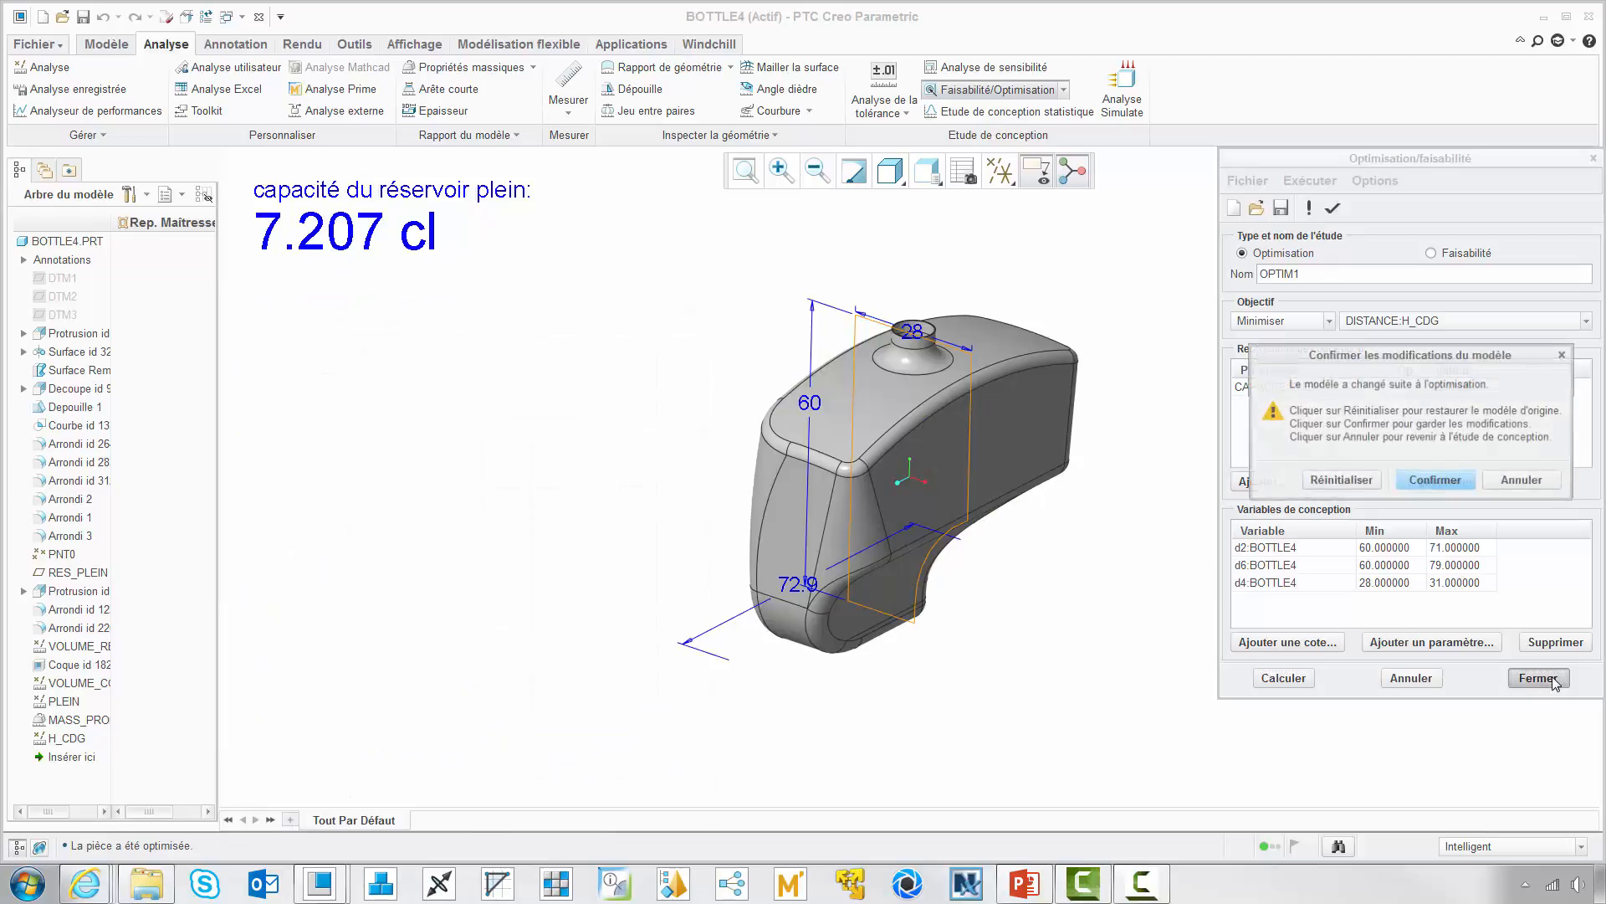
{"action": "left_click", "coordinate": [1446, 480]}
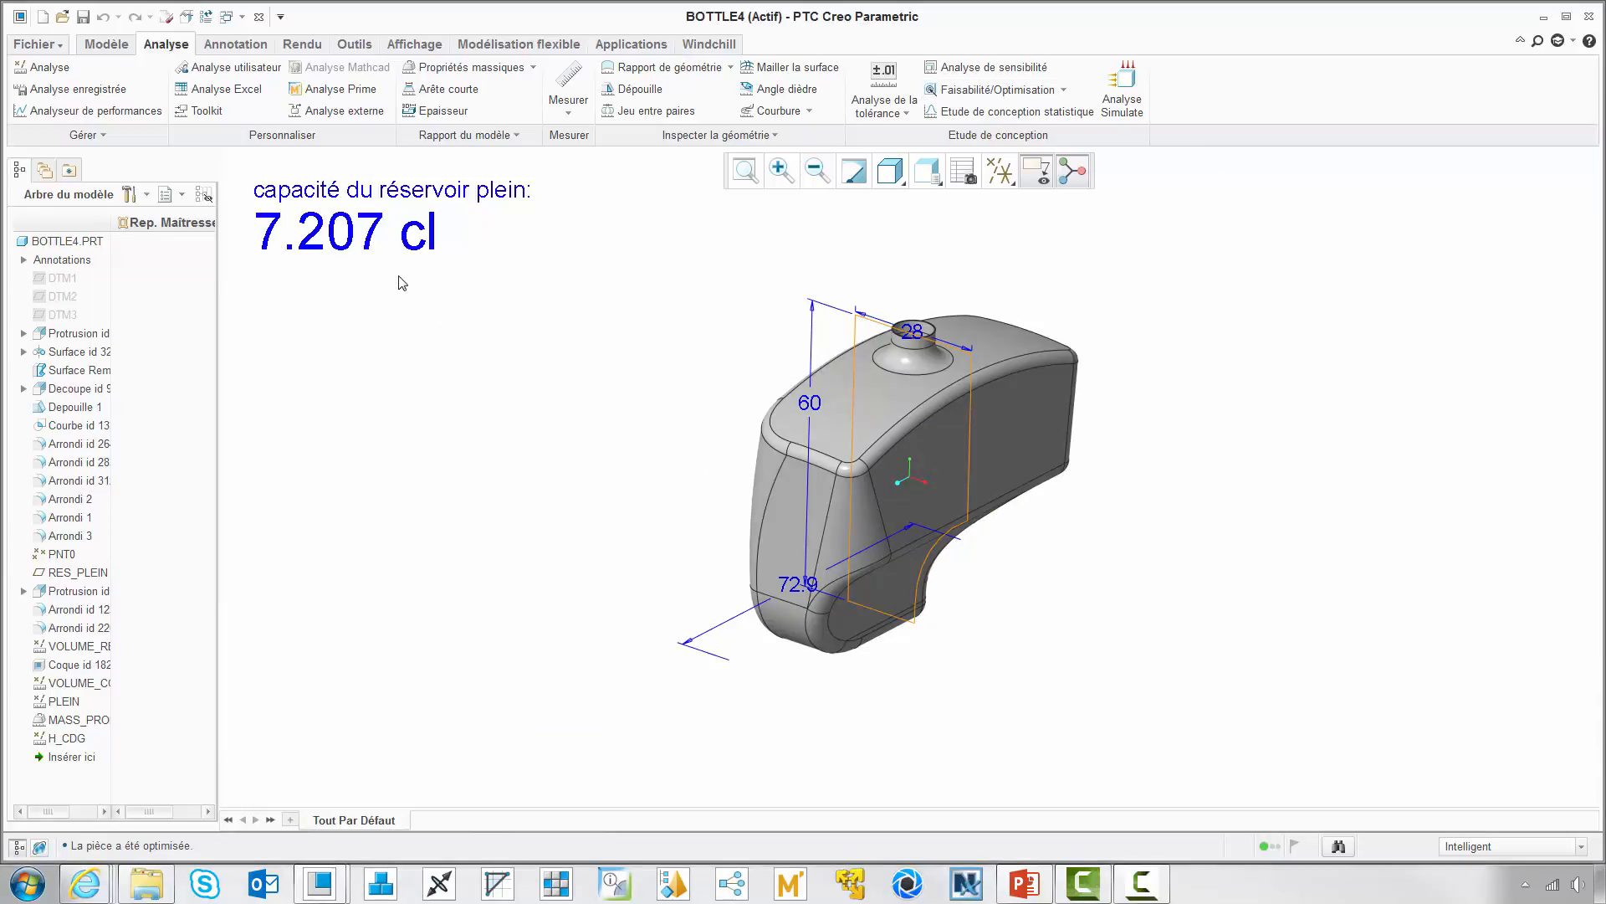
Step: Close the tank part and view the RC_CAR assembly in its Cinématique_Ar and Modèle_Complet states
{"action": "left_click", "coordinate": [258, 16]}
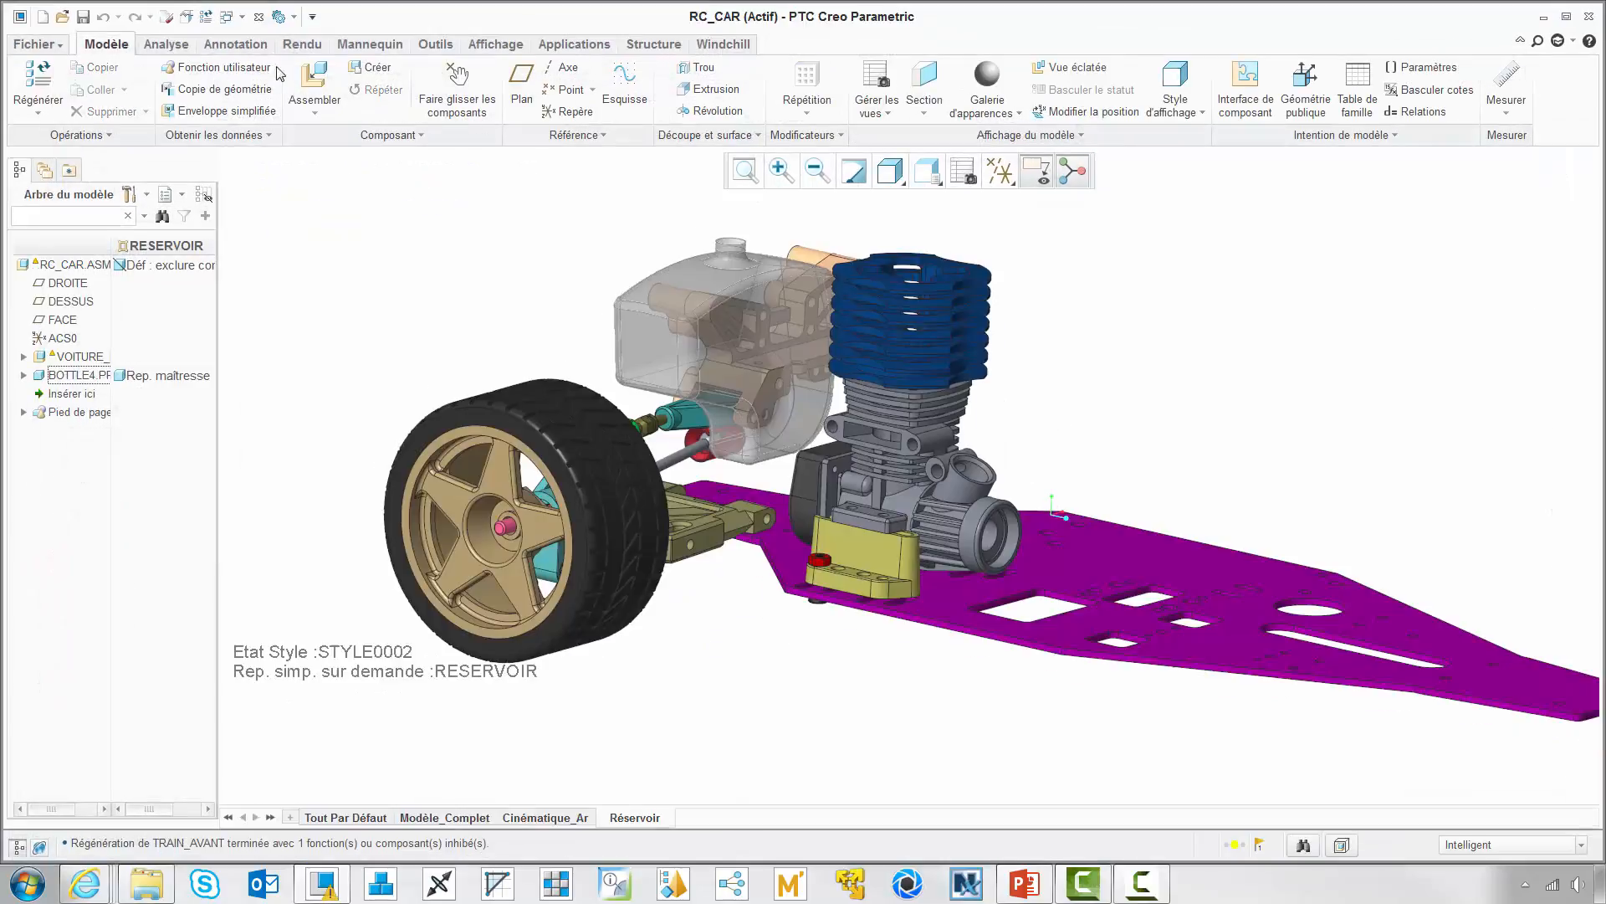
{"action": "left_click", "coordinate": [546, 817]}
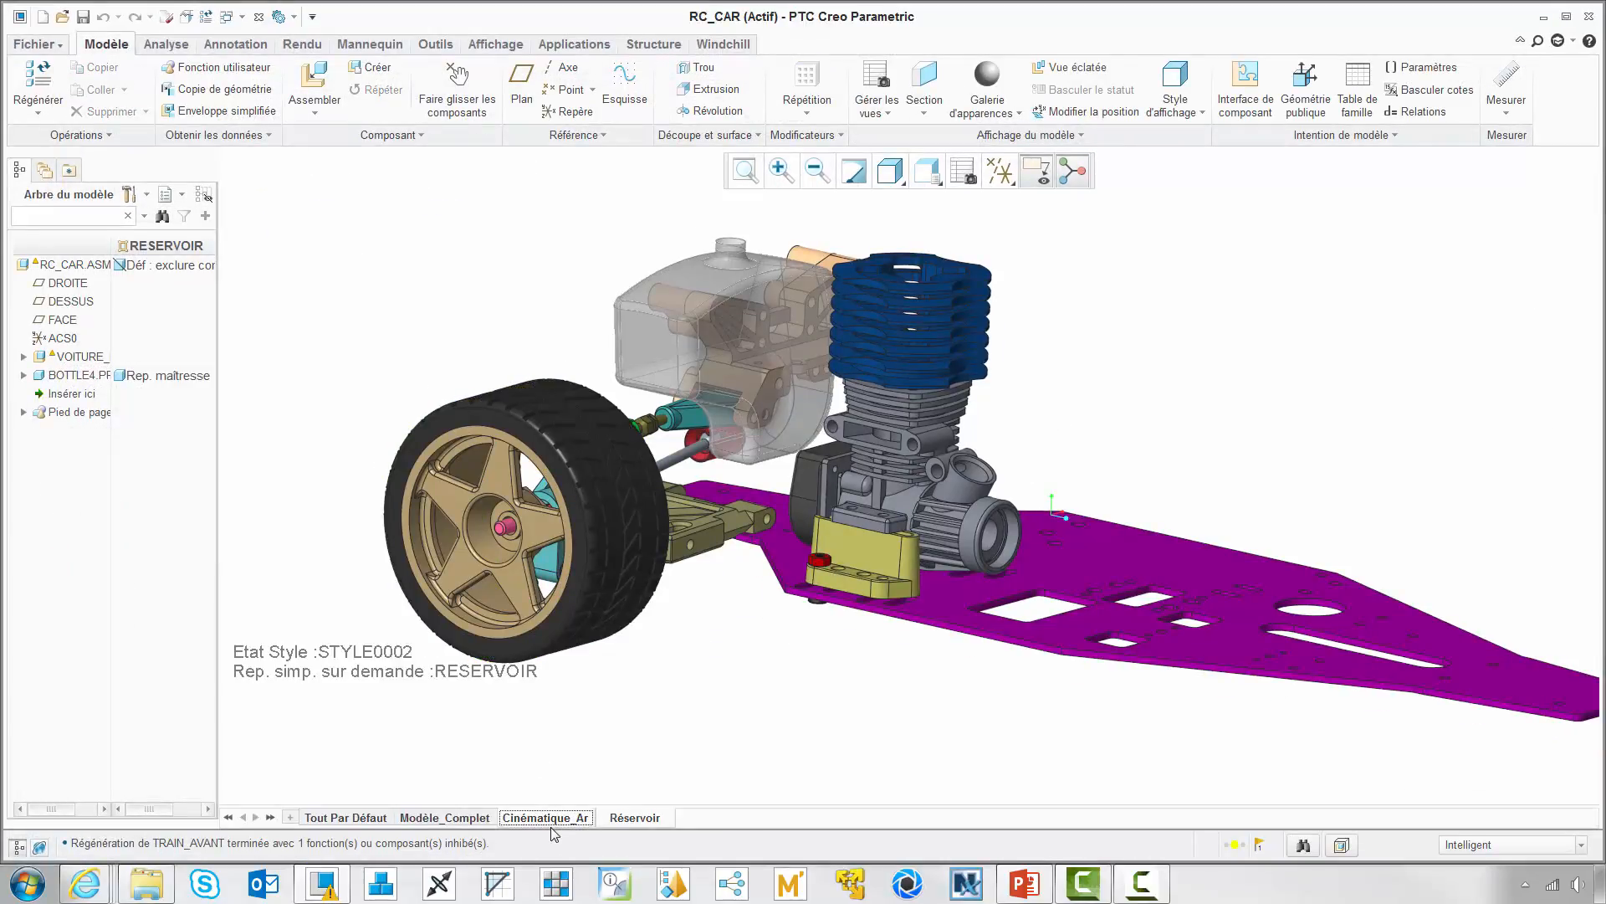
{"action": "middle_click_drag", "start_coordinate": [896, 698], "coordinate": [877, 750]}
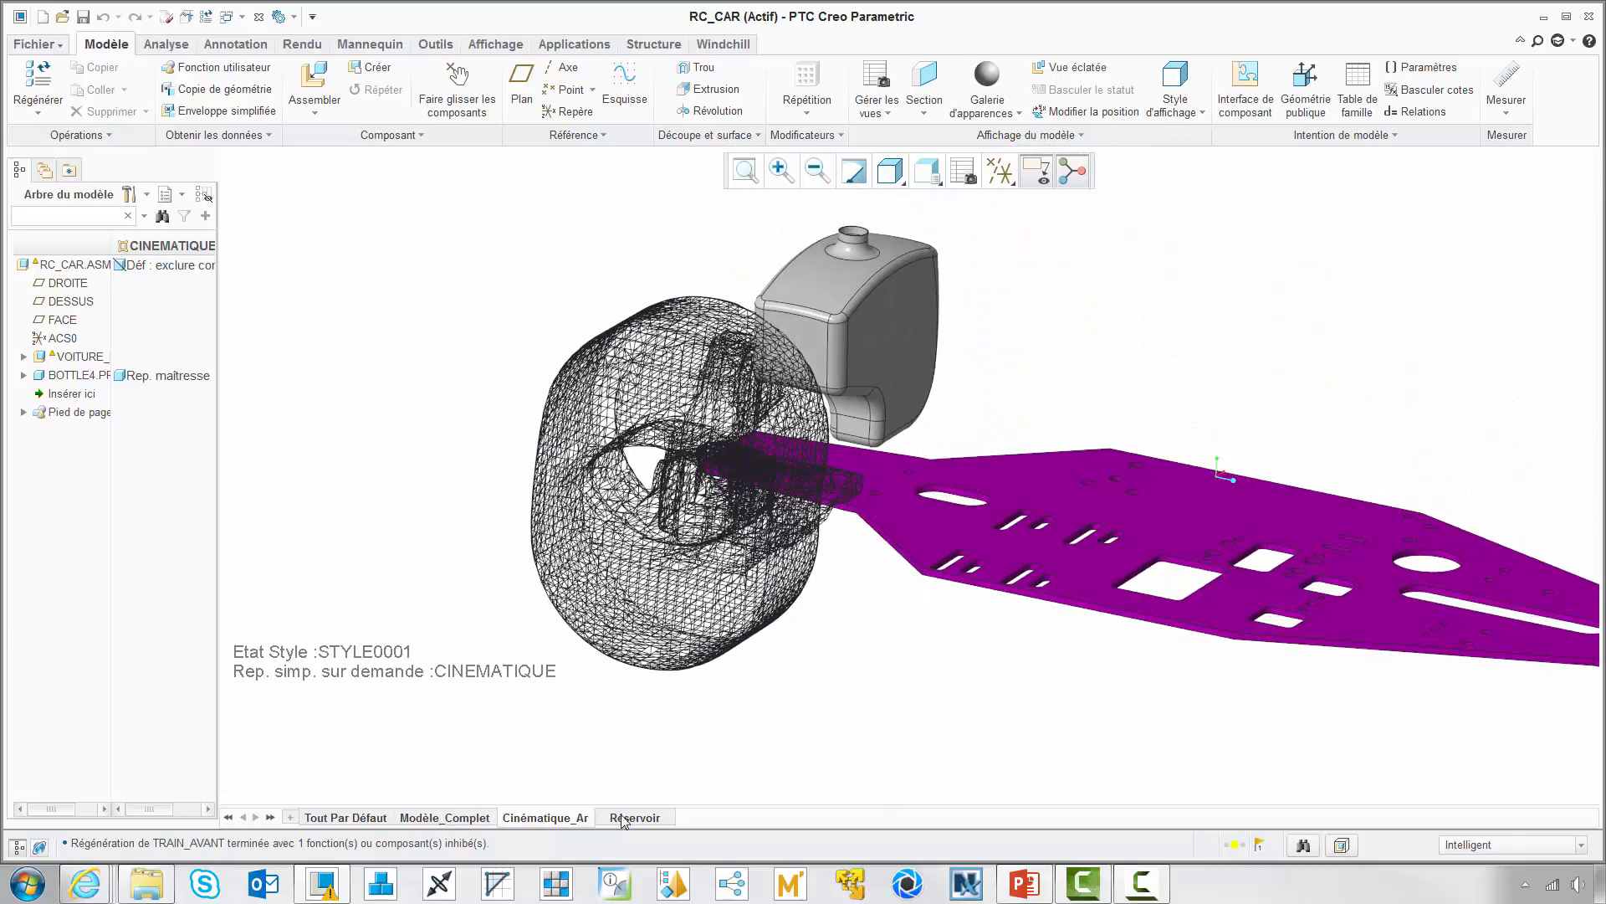
{"action": "left_click", "coordinate": [470, 818]}
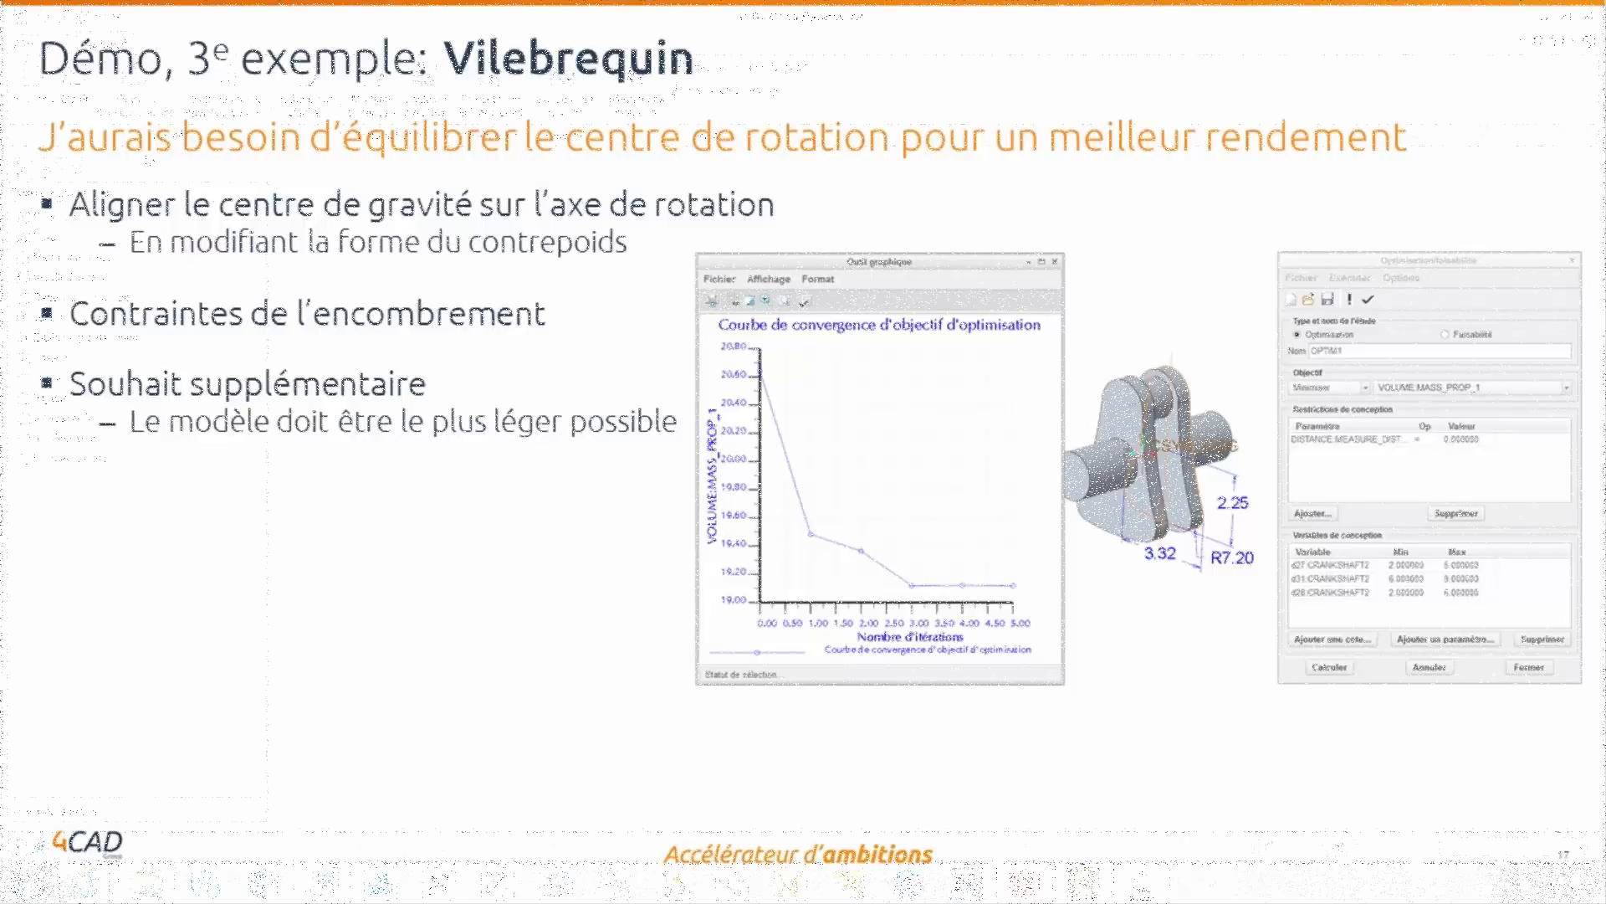
Step: Open crankshaft2.prt from the 03_vilebrequin folder
{"action": "left_click", "coordinate": [92, 111]}
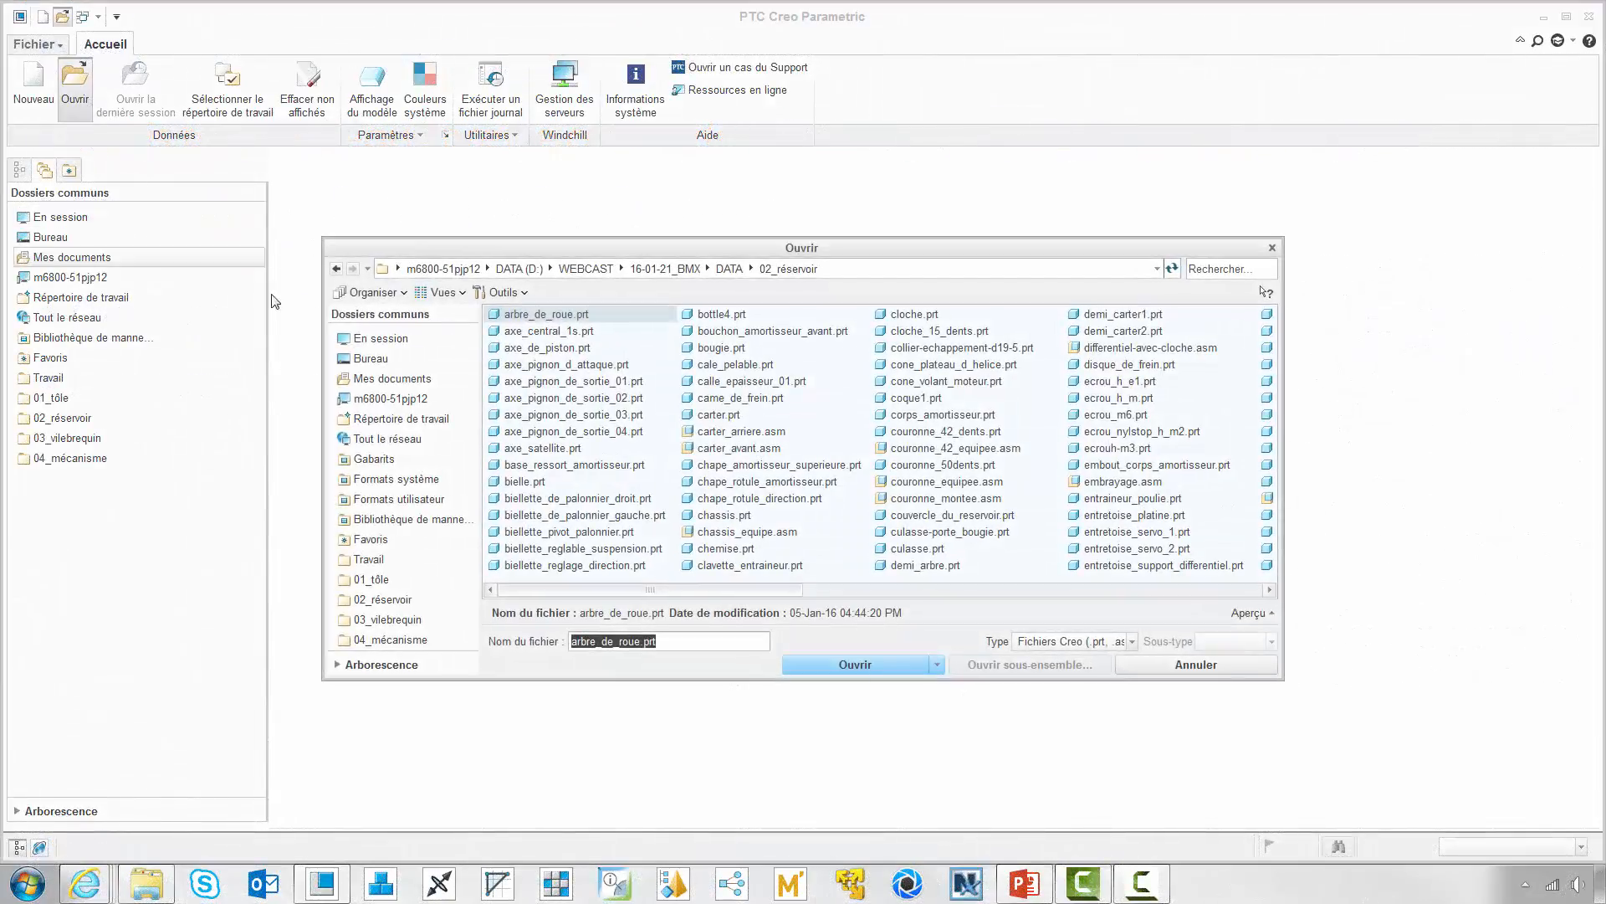
{"action": "left_click", "coordinate": [418, 620]}
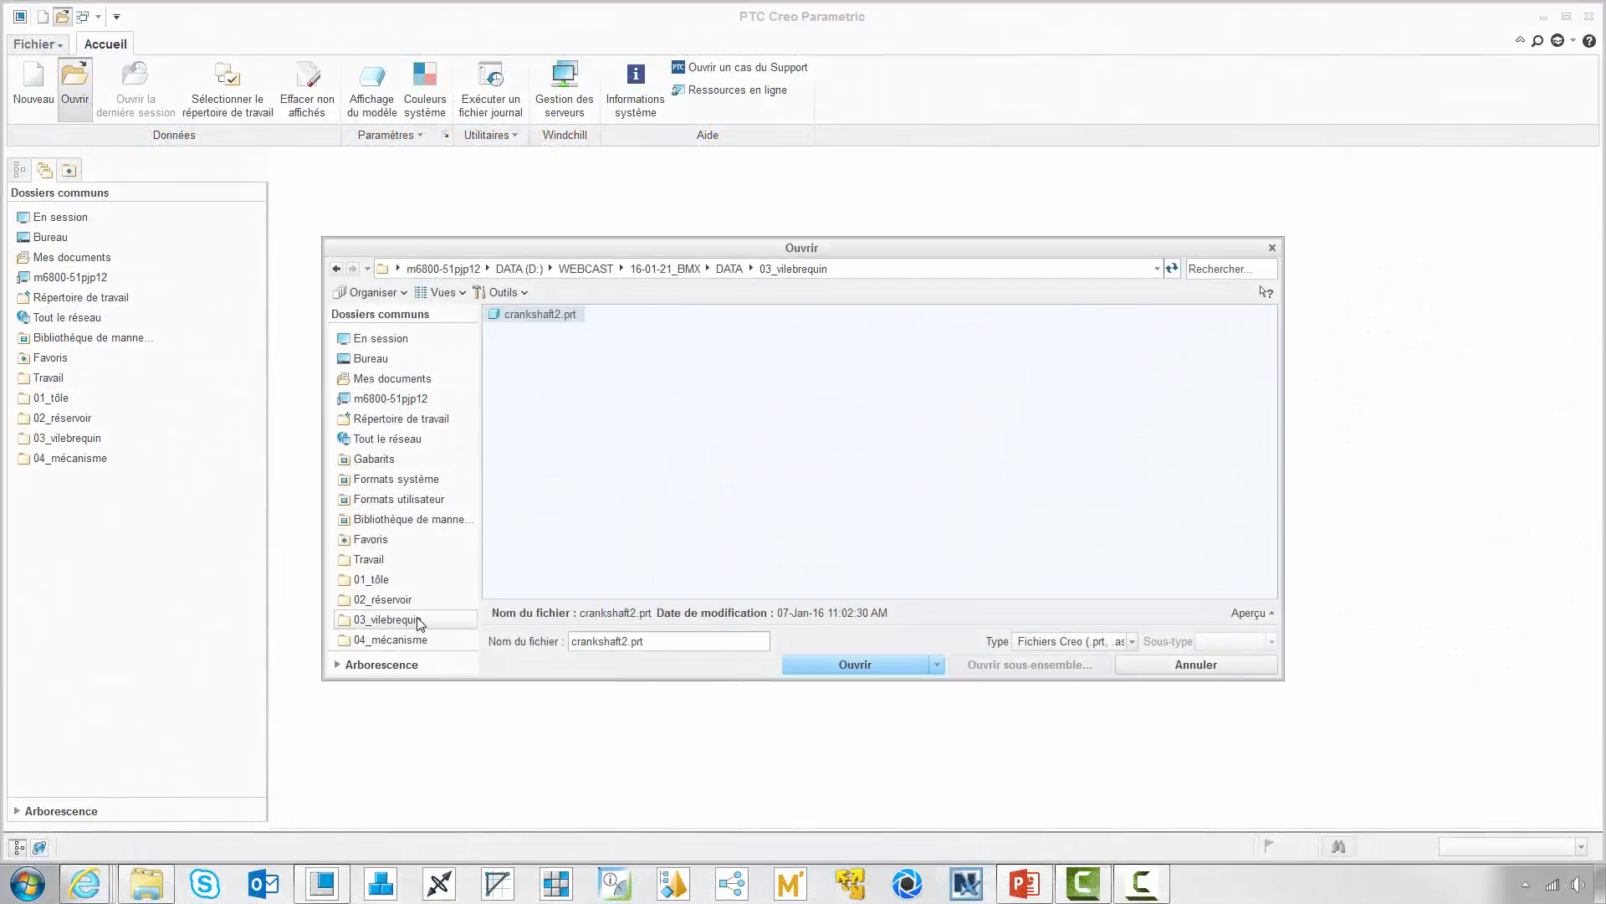
{"action": "key", "text": "Return"}
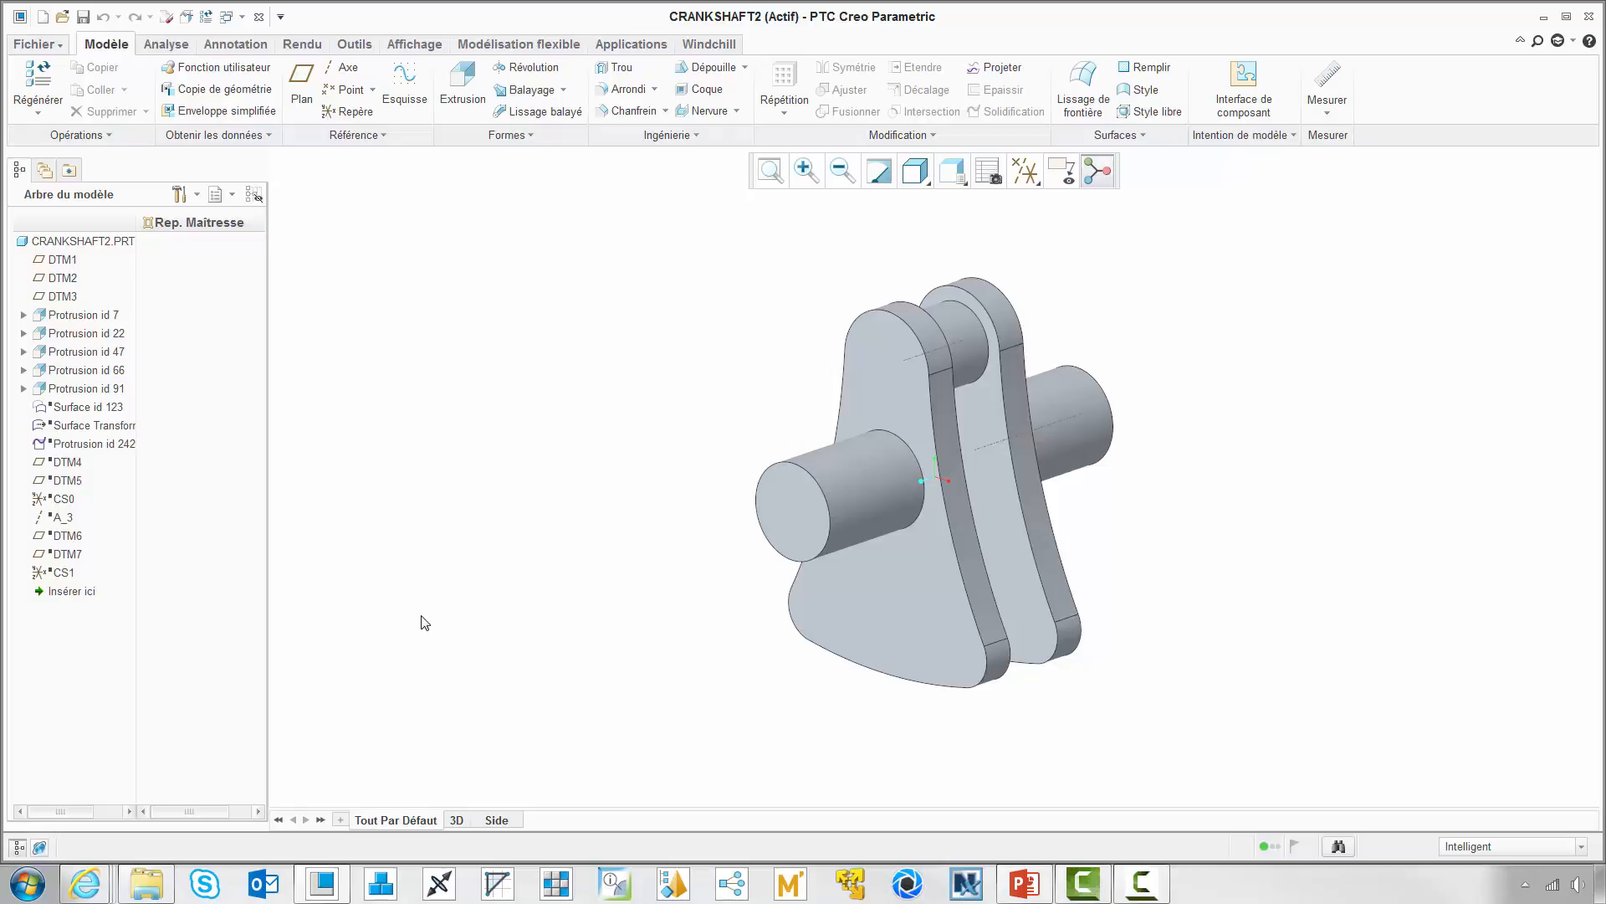
Step: Create a mass properties analysis feature for the crankshaft that includes the CSYS_COG coordinate system at its centre of gravity
{"action": "scroll", "coordinate": [512, 60], "scroll_direction": "down", "scroll_amount": 1}
{"action": "left_click", "coordinate": [499, 71]}
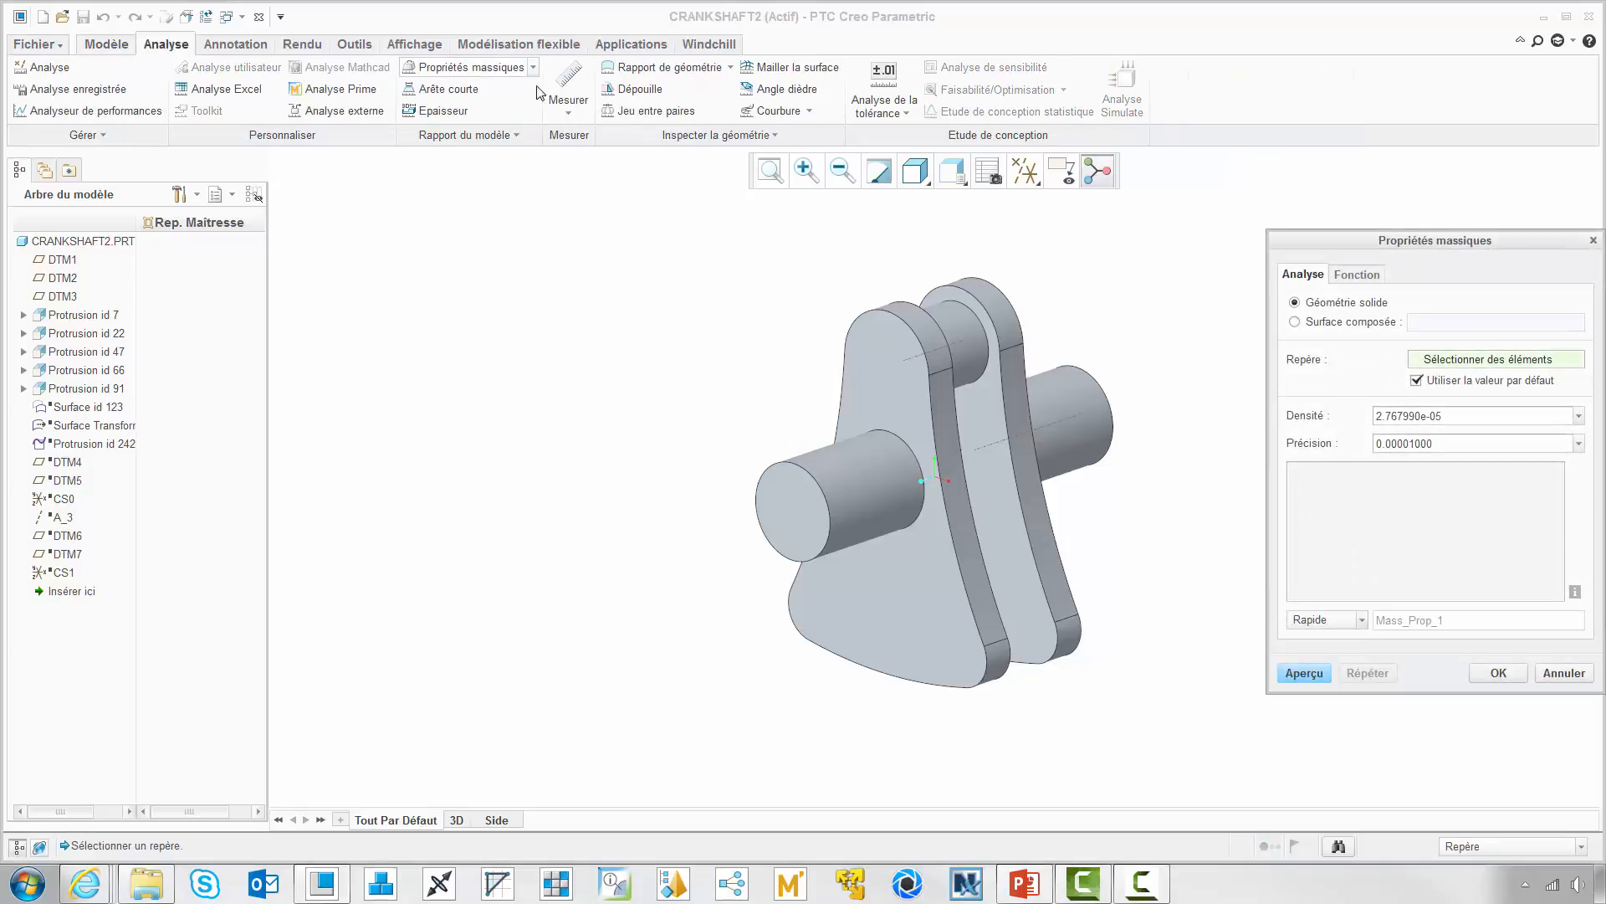
{"action": "left_click", "coordinate": [1302, 672]}
{"action": "left_click", "coordinate": [1334, 626]}
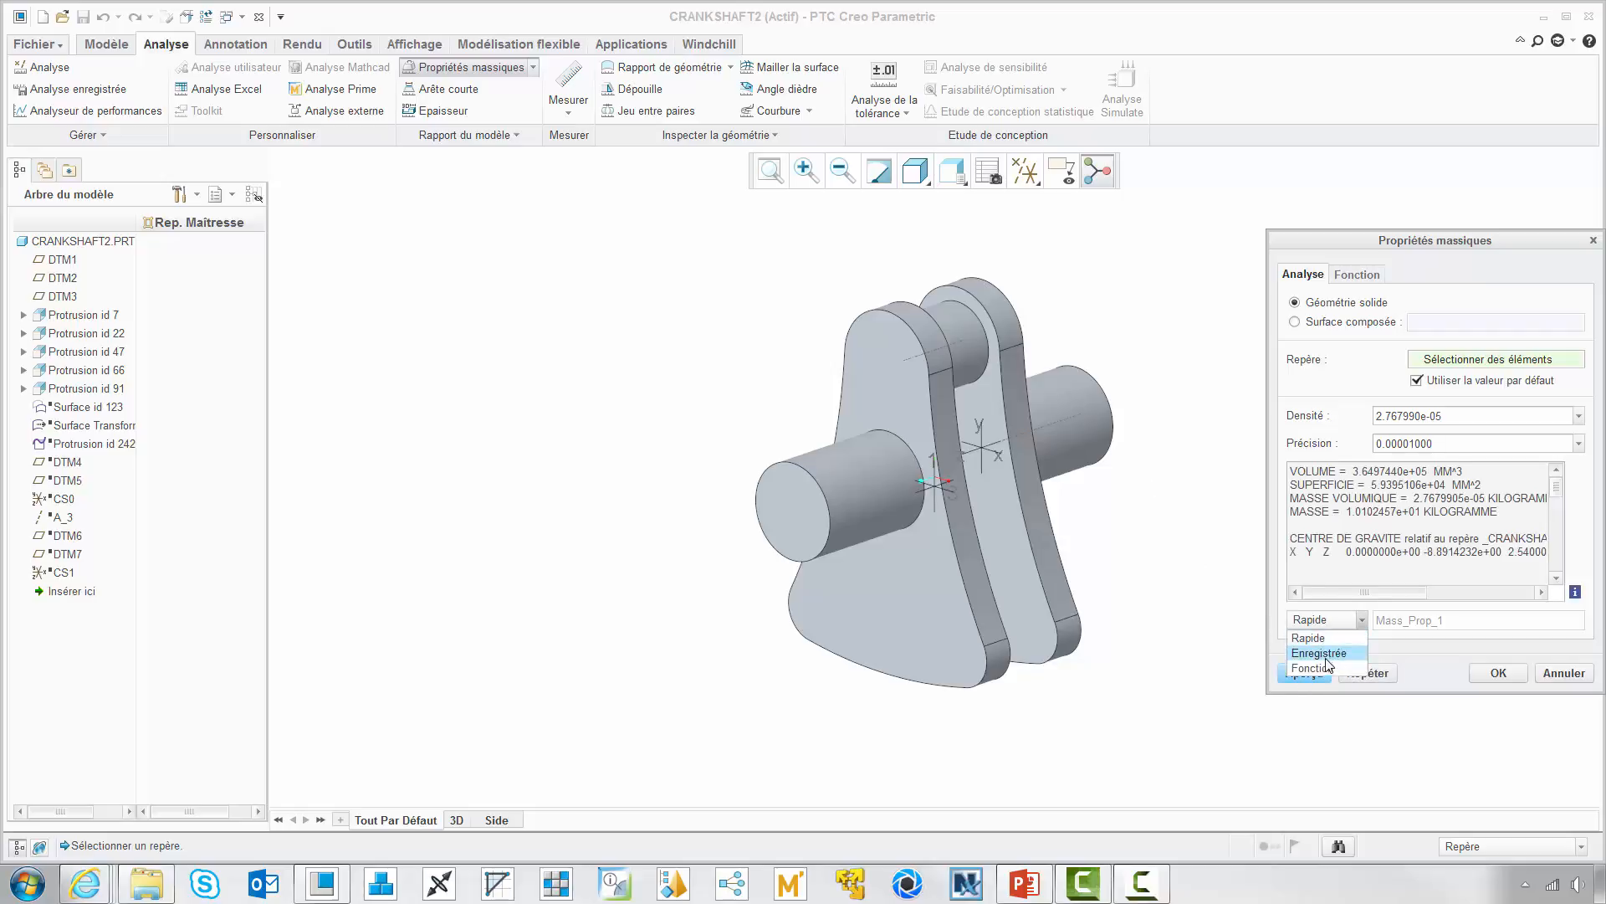
{"action": "left_click", "coordinate": [1320, 666]}
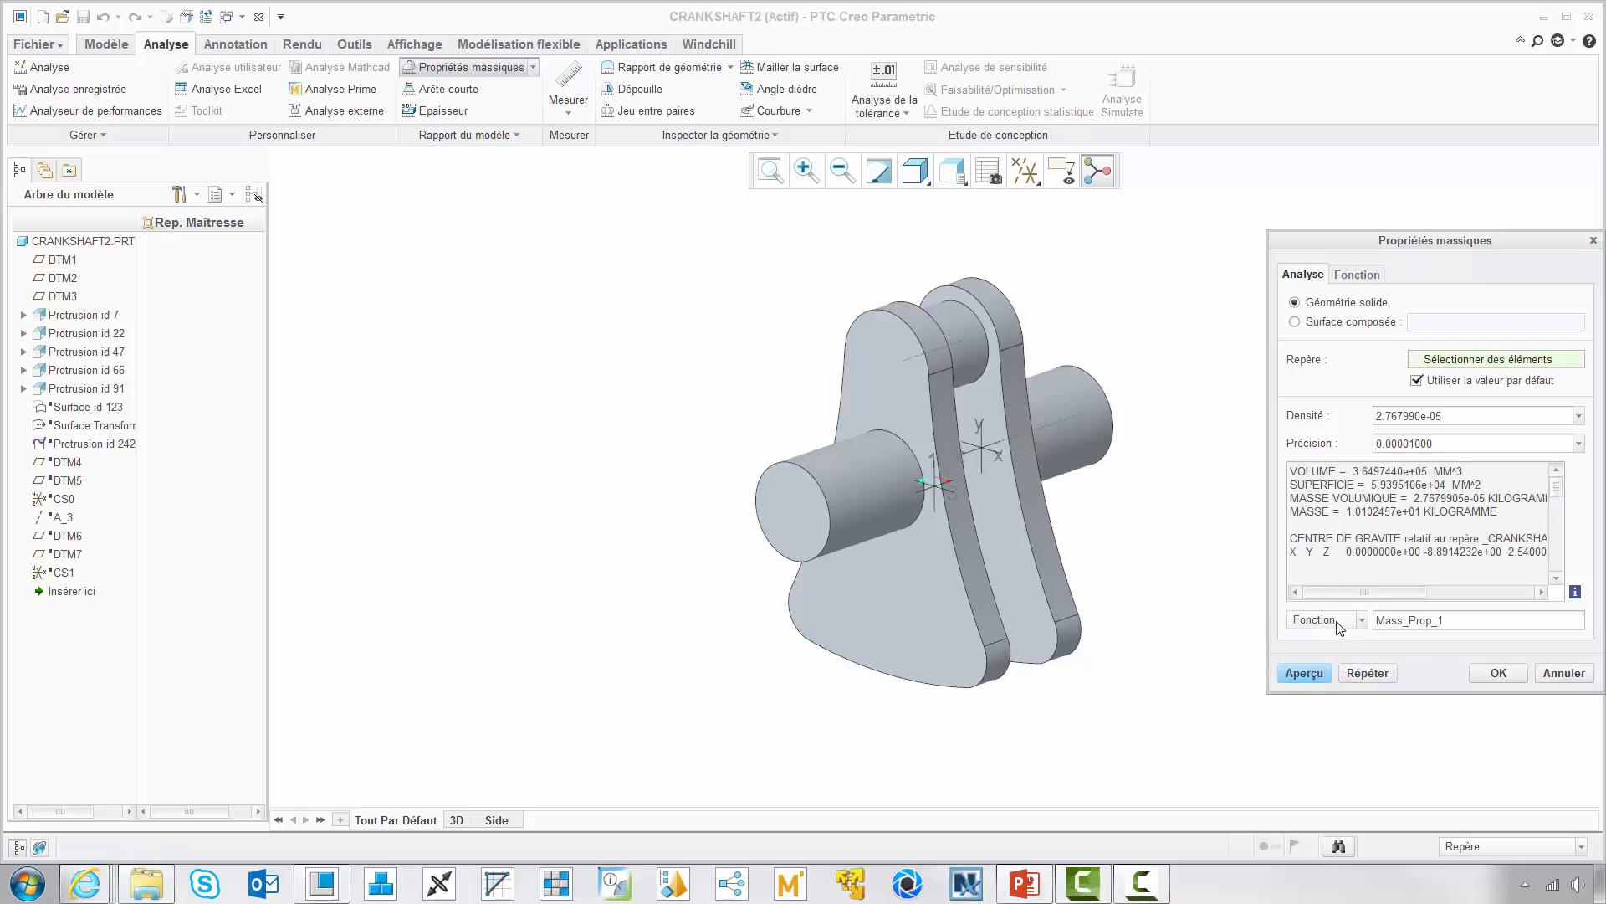
{"action": "left_click", "coordinate": [1372, 276]}
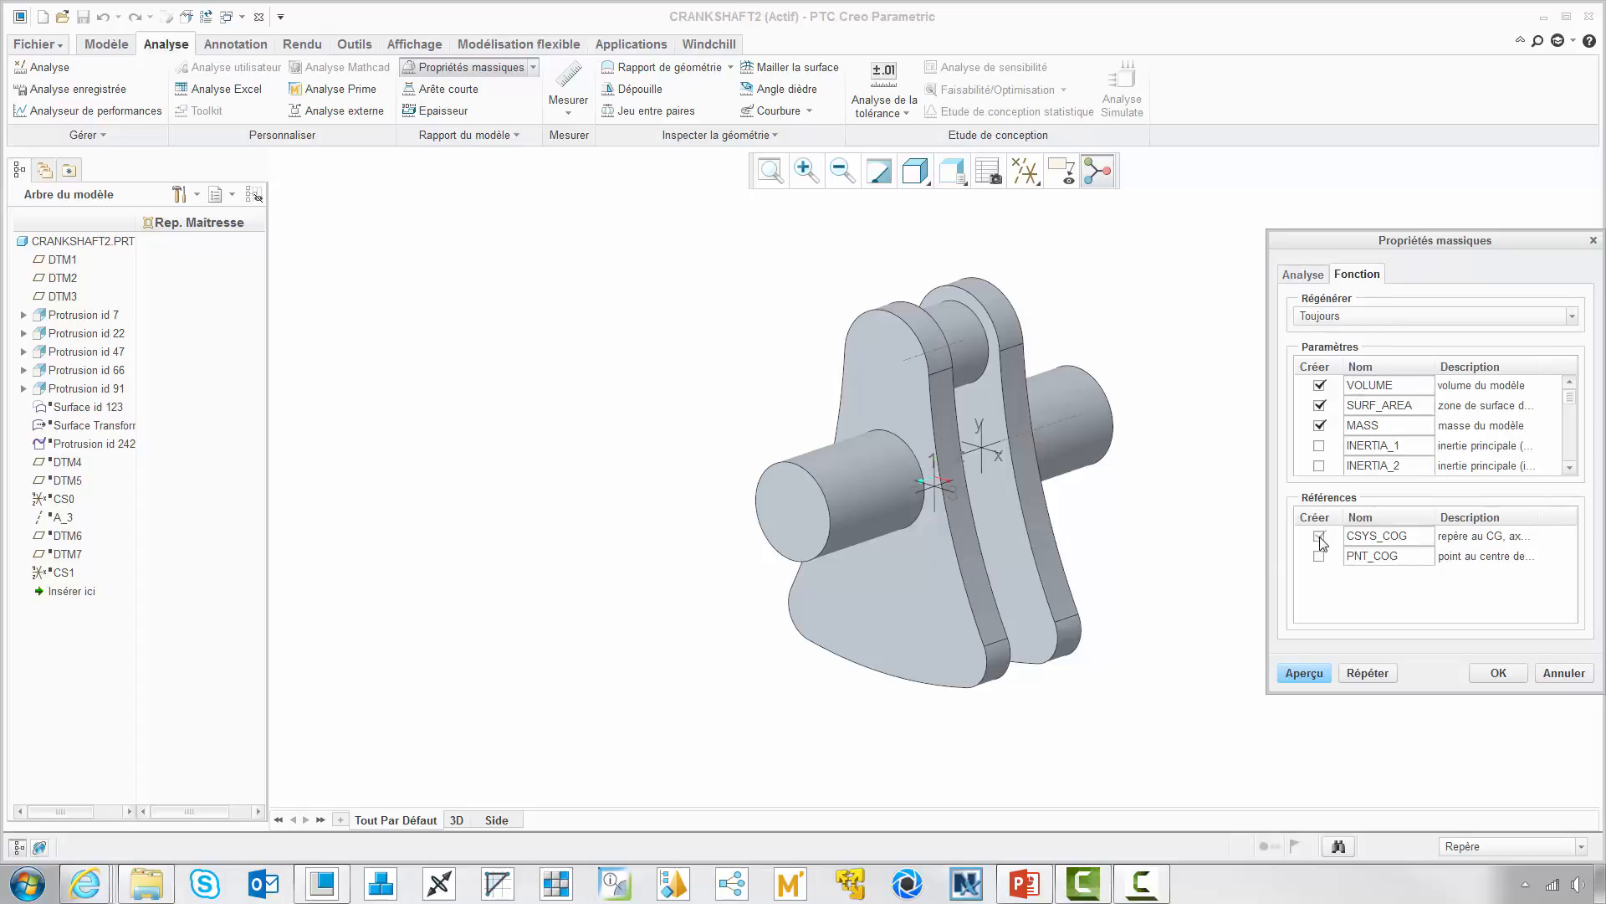
{"action": "left_click", "coordinate": [1496, 672]}
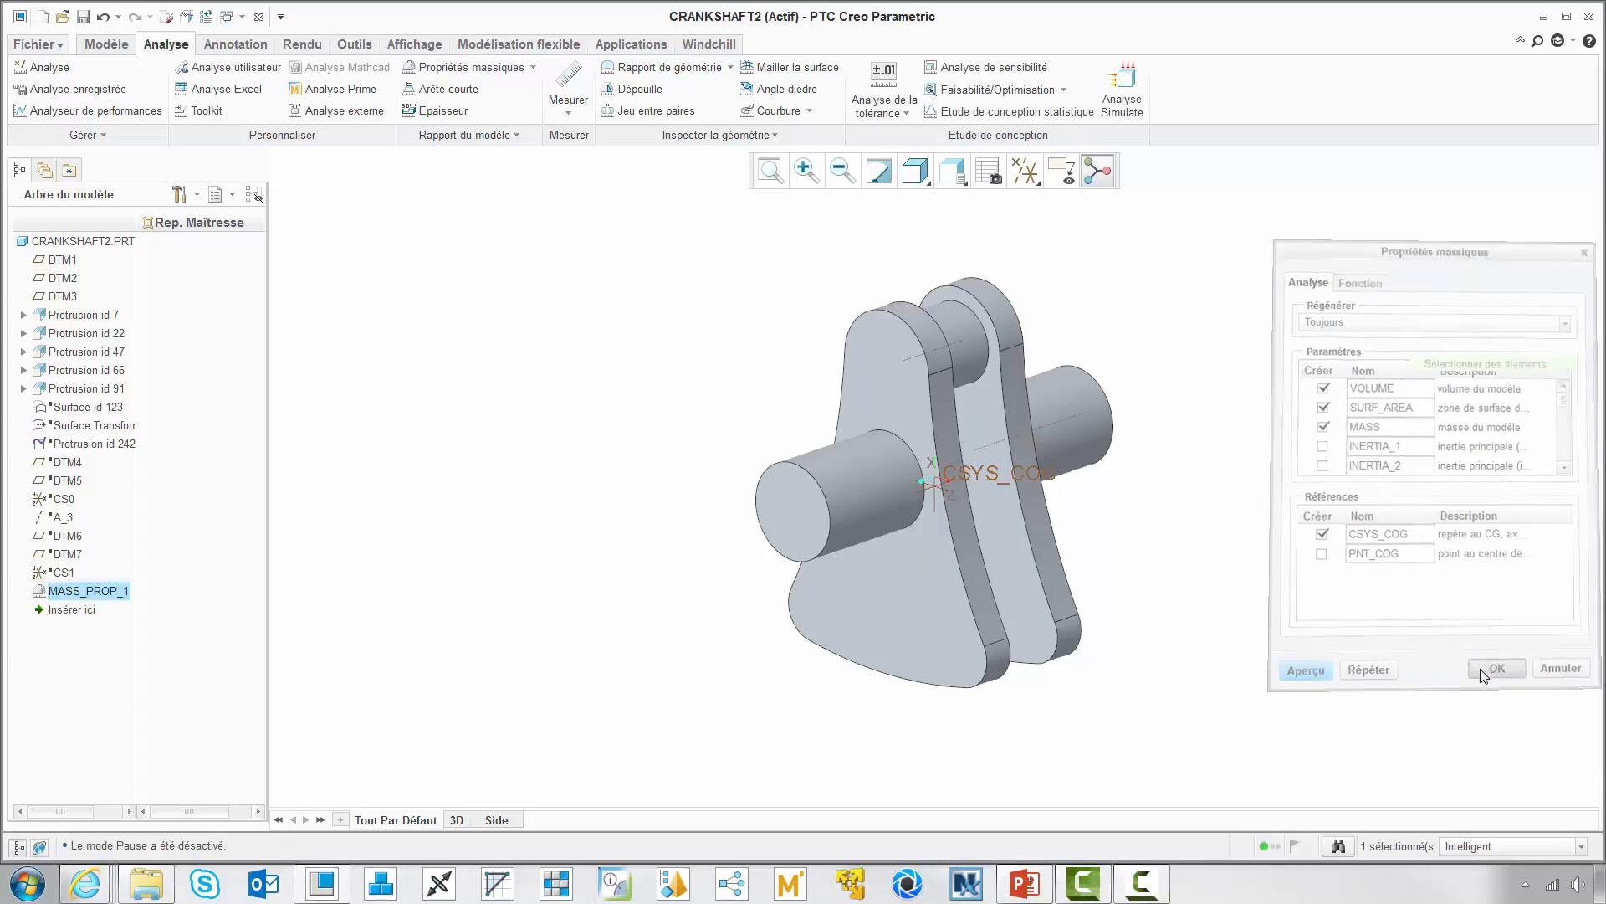
Step: In the Side view, measure the distance between CSYS_COG and the shaft's rotation axis and save it as a feature
{"action": "left_click", "coordinate": [496, 819]}
{"action": "left_click", "coordinate": [568, 99]}
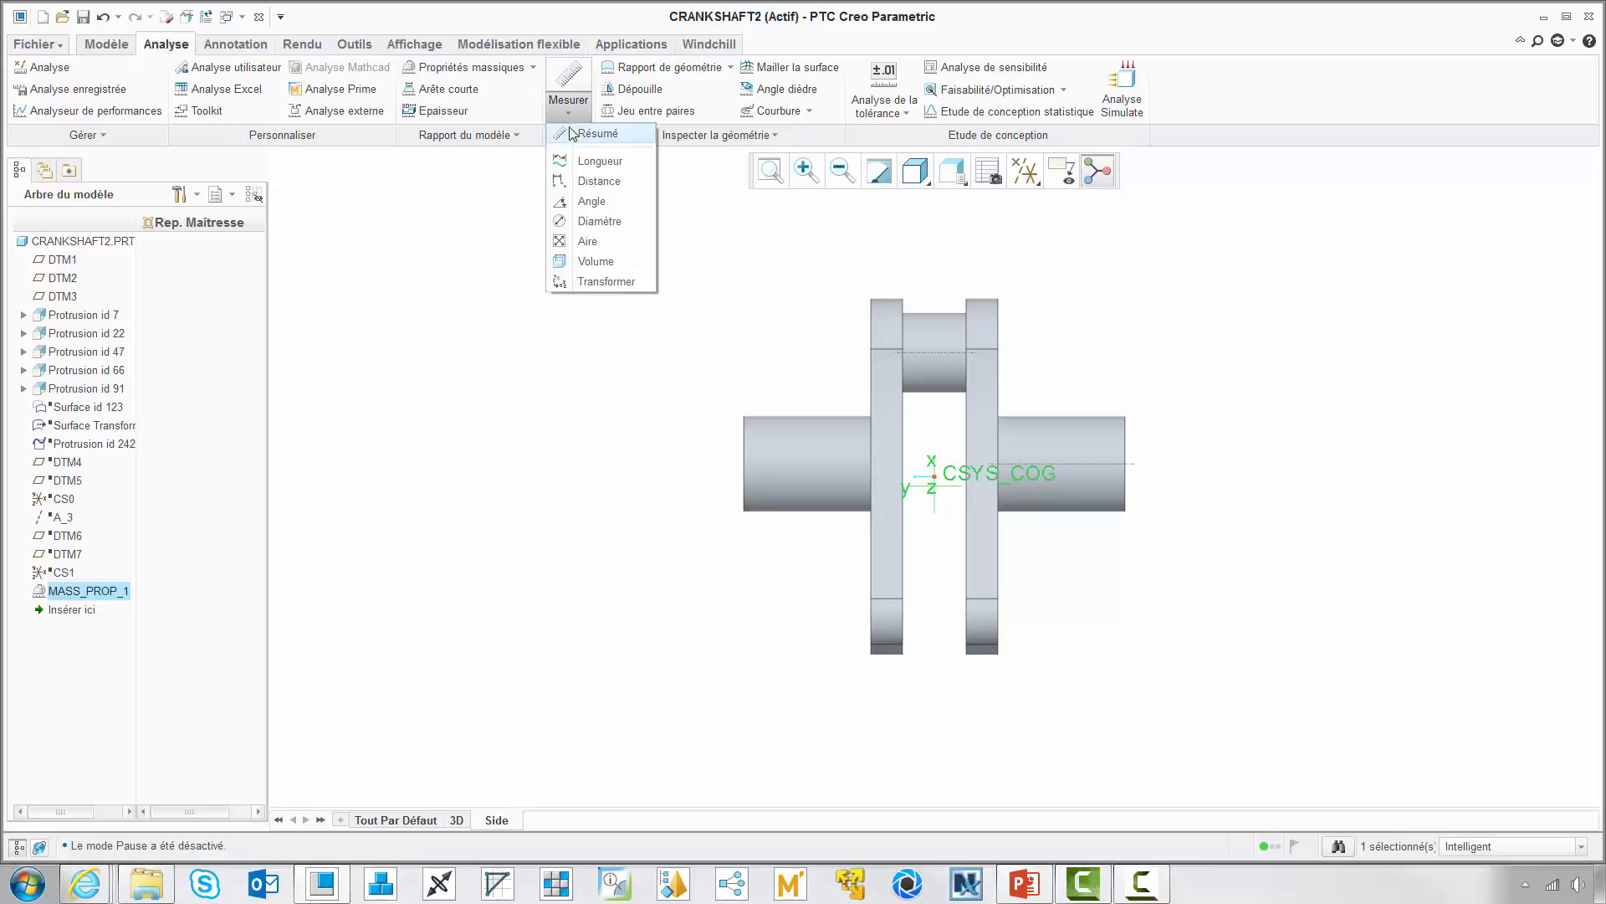
{"action": "left_click", "coordinate": [596, 183]}
{"action": "left_click", "coordinate": [952, 482]}
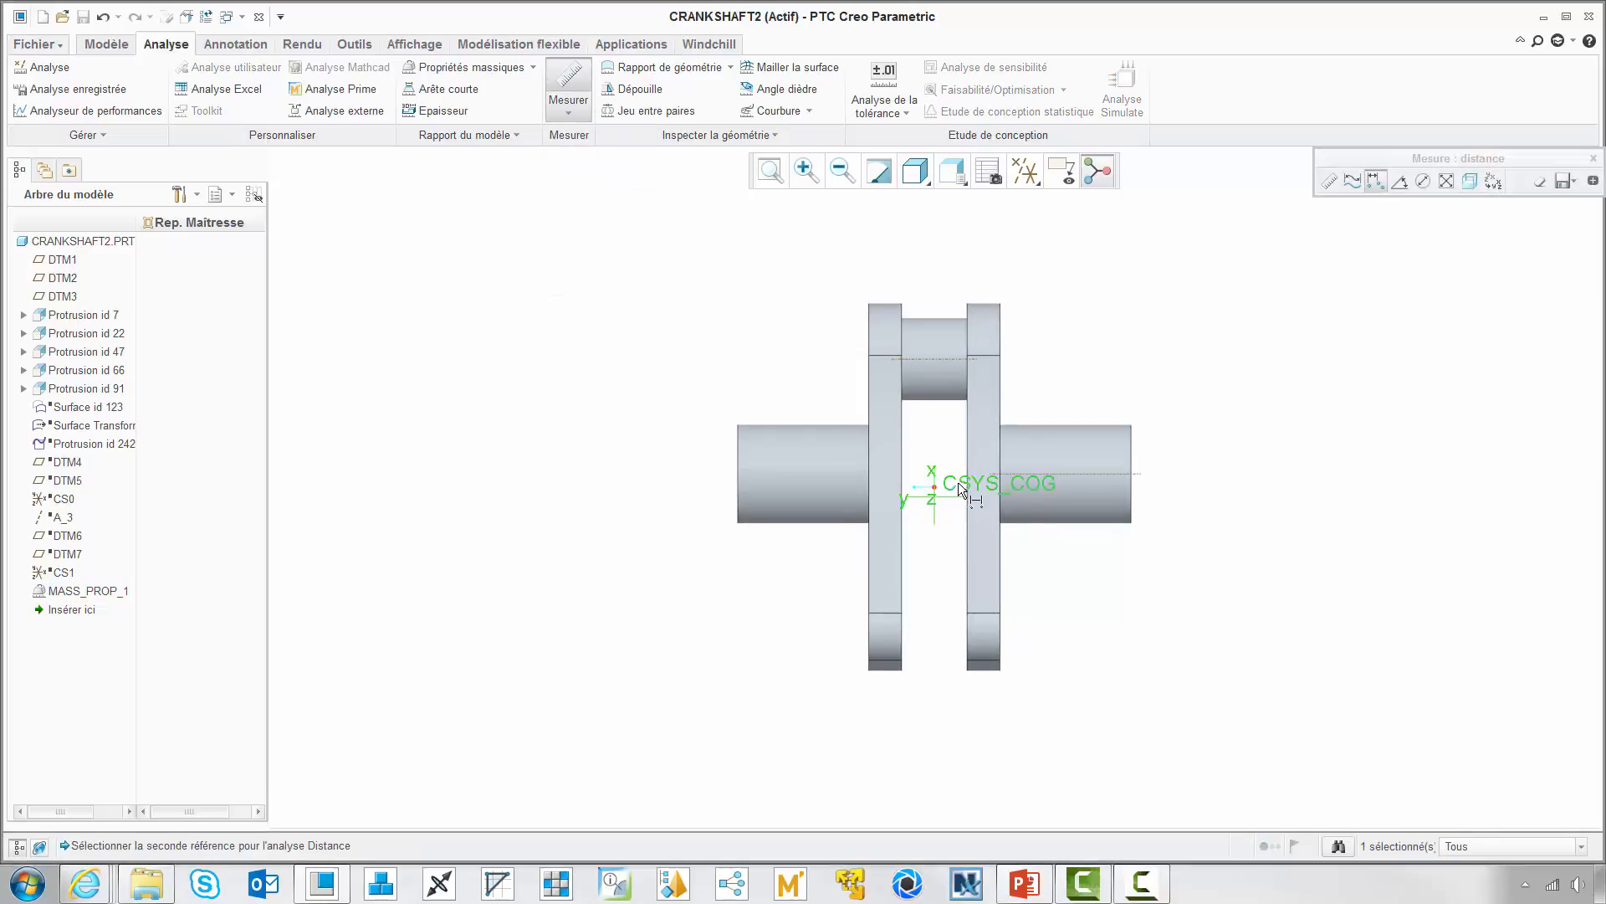
{"action": "left_click", "coordinate": [1074, 474]}
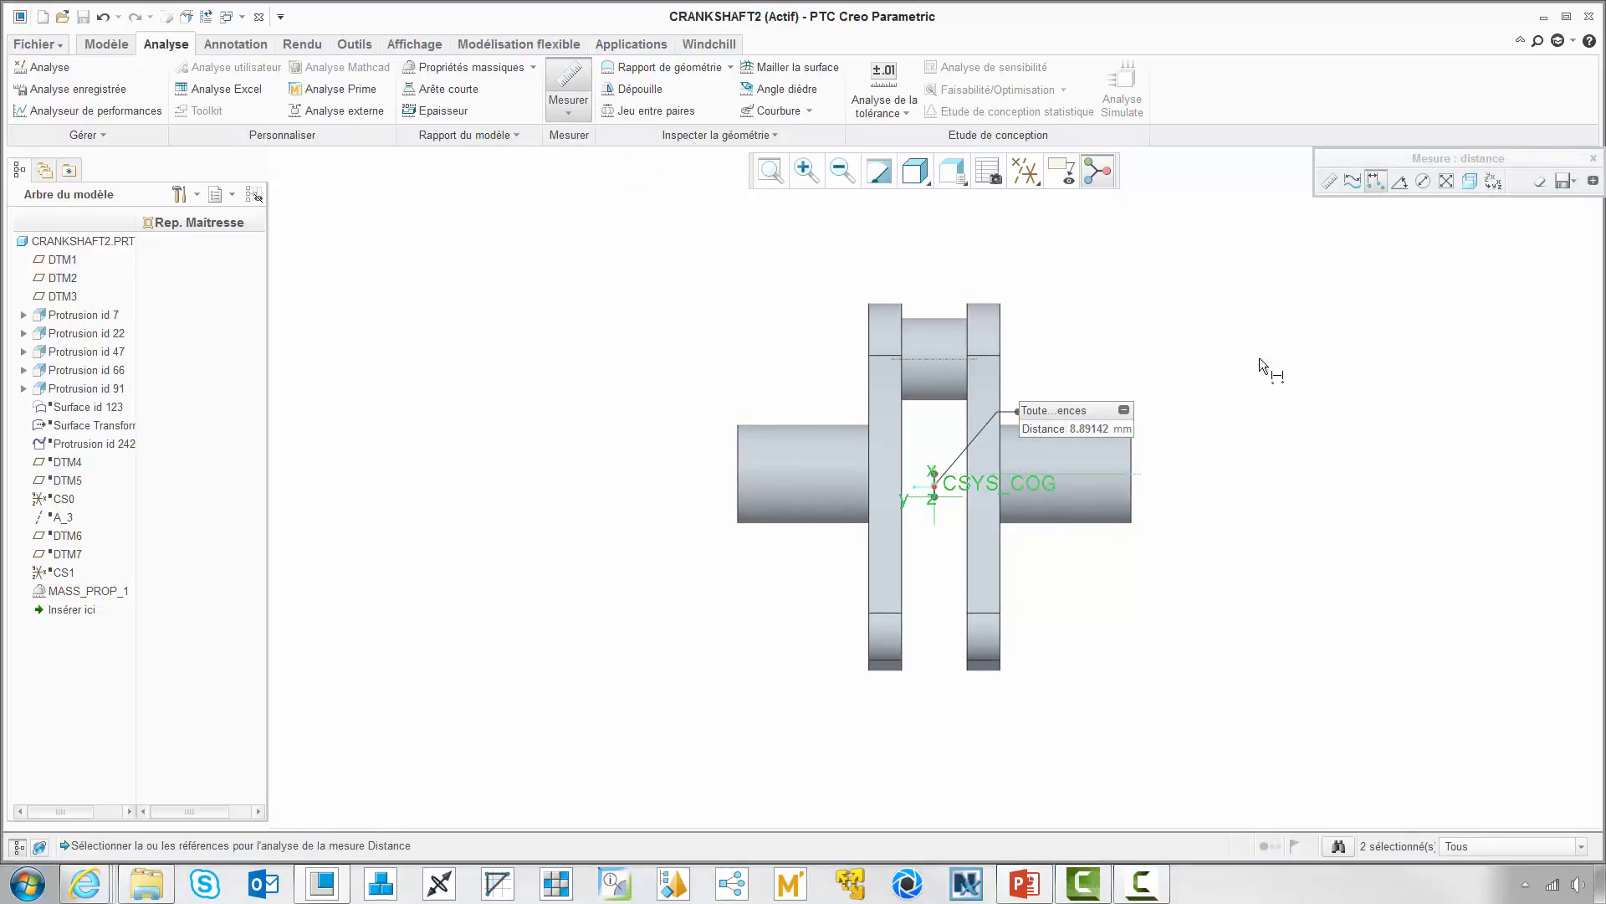
{"action": "left_click", "coordinate": [1562, 181]}
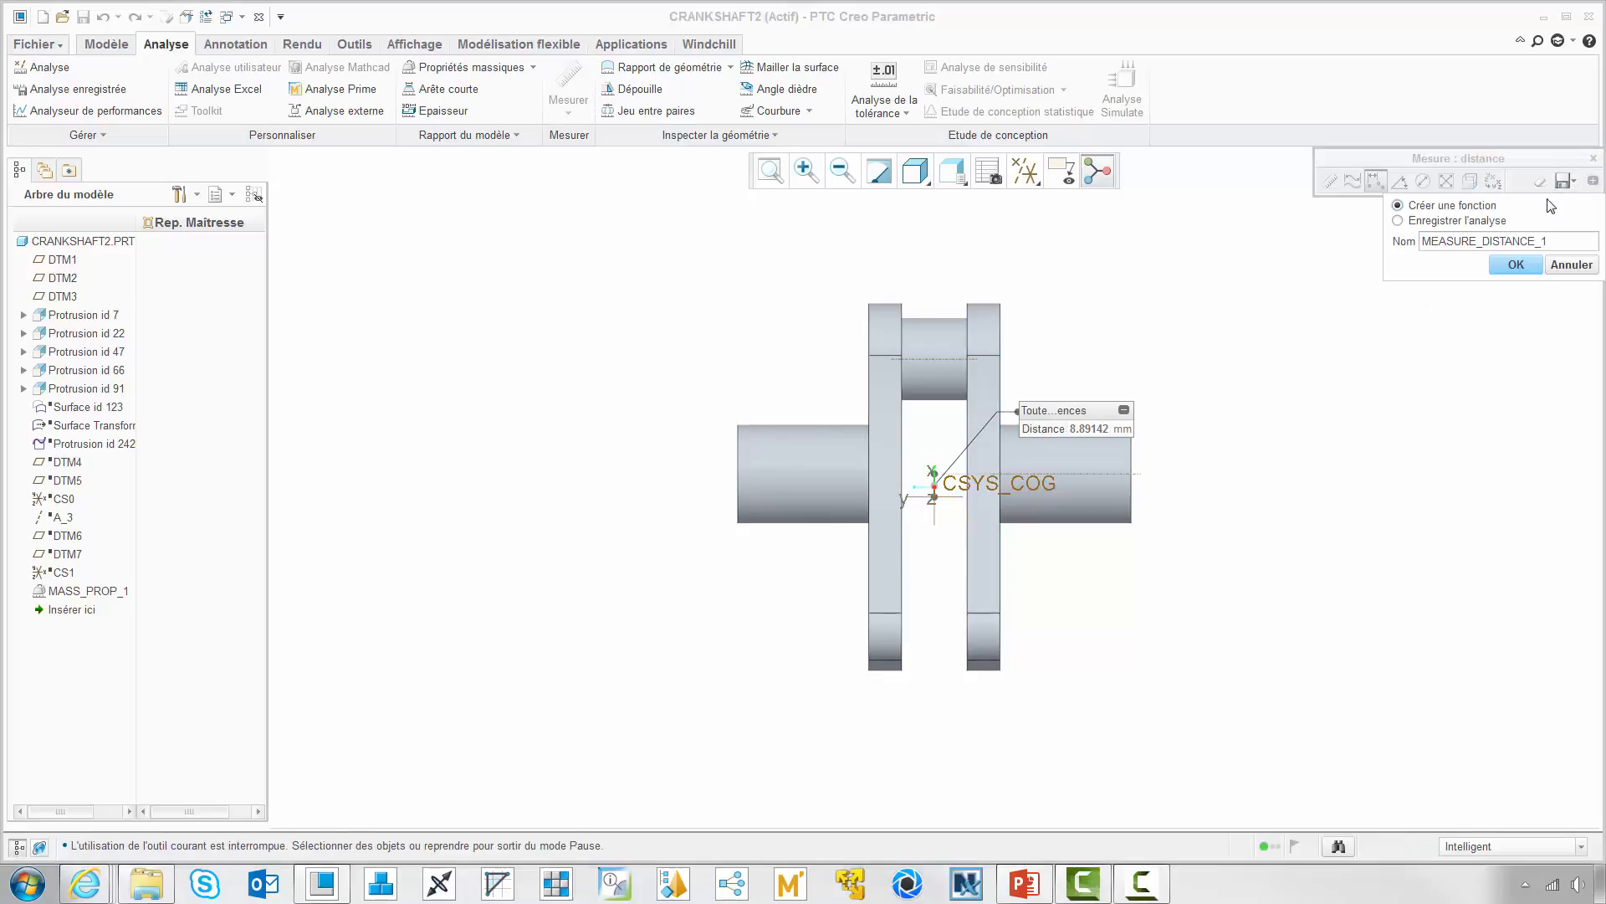
{"action": "left_click", "coordinate": [1516, 267]}
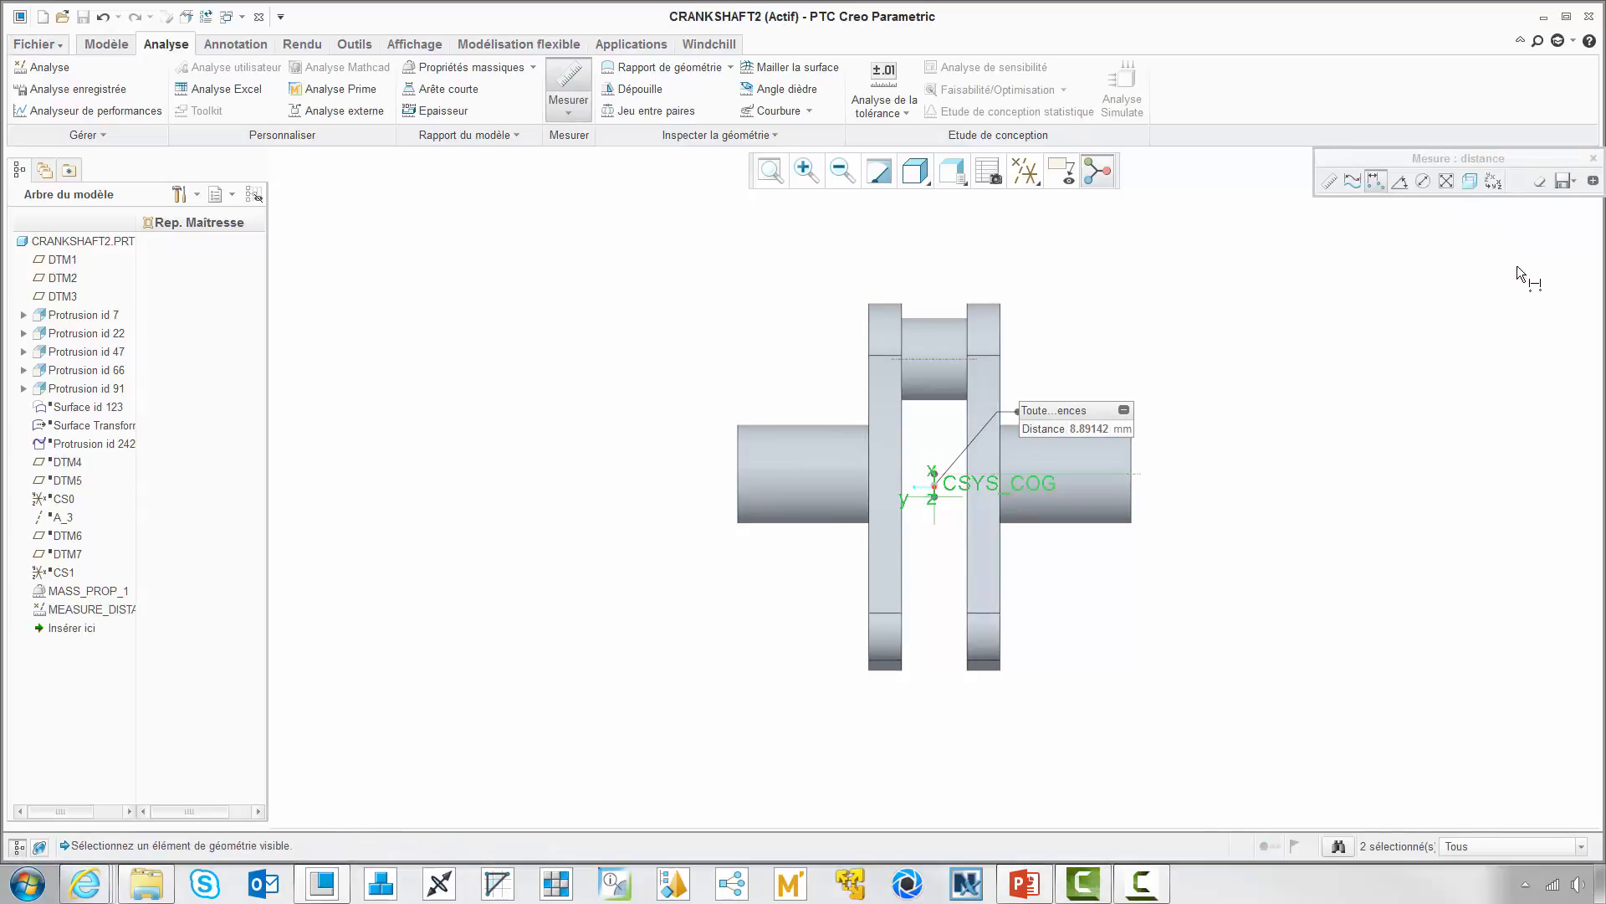
Step: Start a feasibility study on the crankshaft with the design constraint DISTANCE:MEASURE_DISTANCE_1 equal to 0
{"action": "left_click", "coordinate": [1593, 160]}
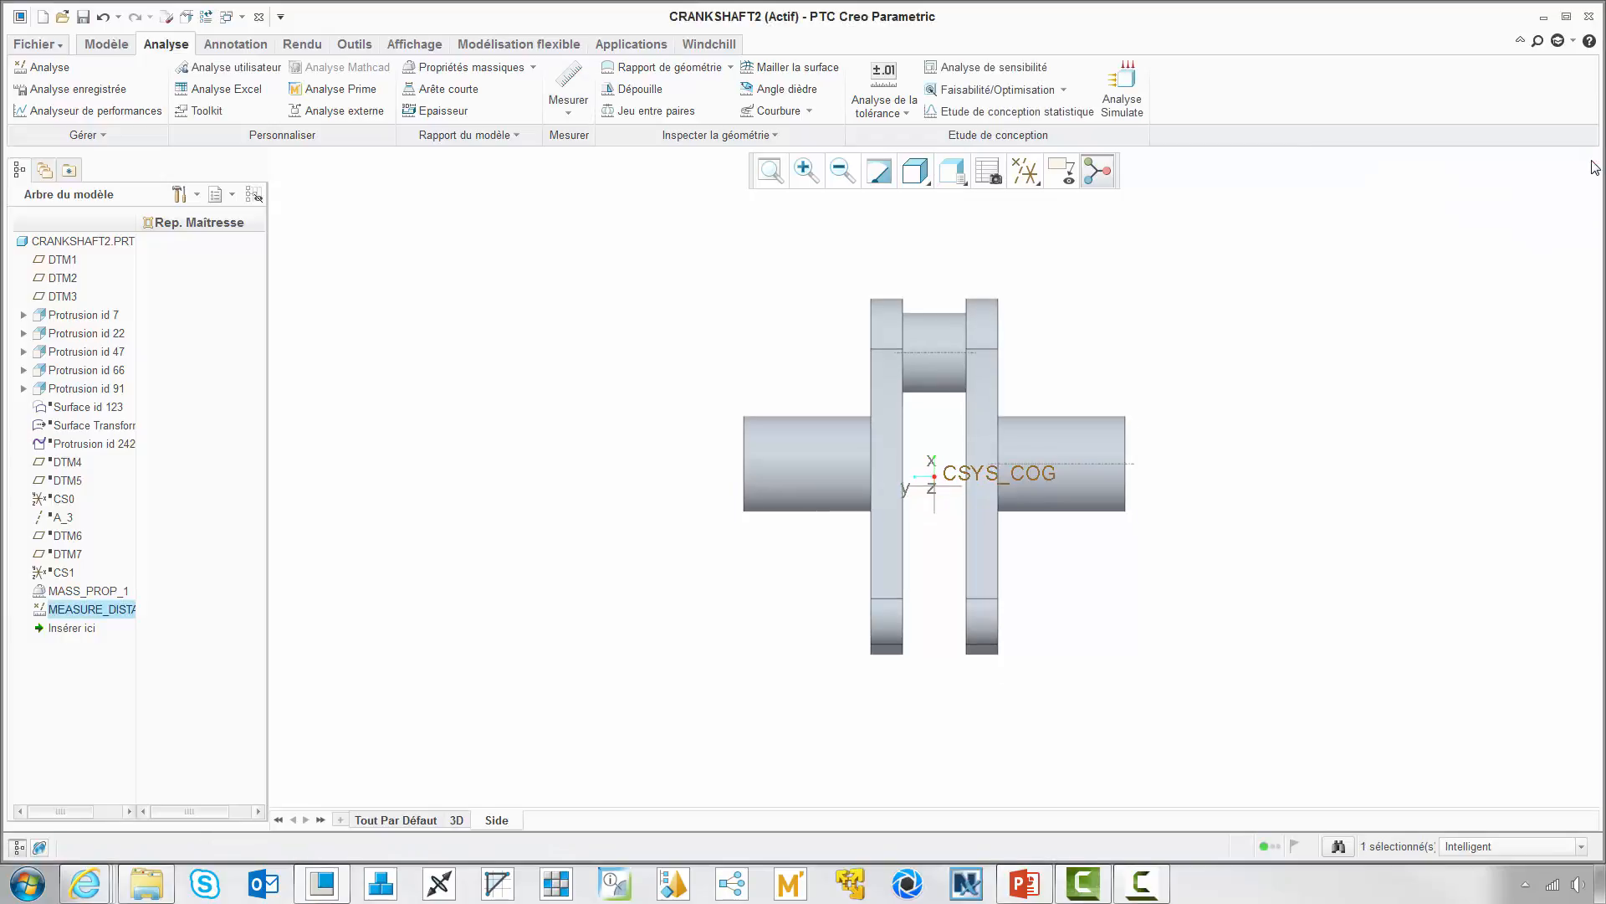
{"action": "left_click", "coordinate": [457, 820]}
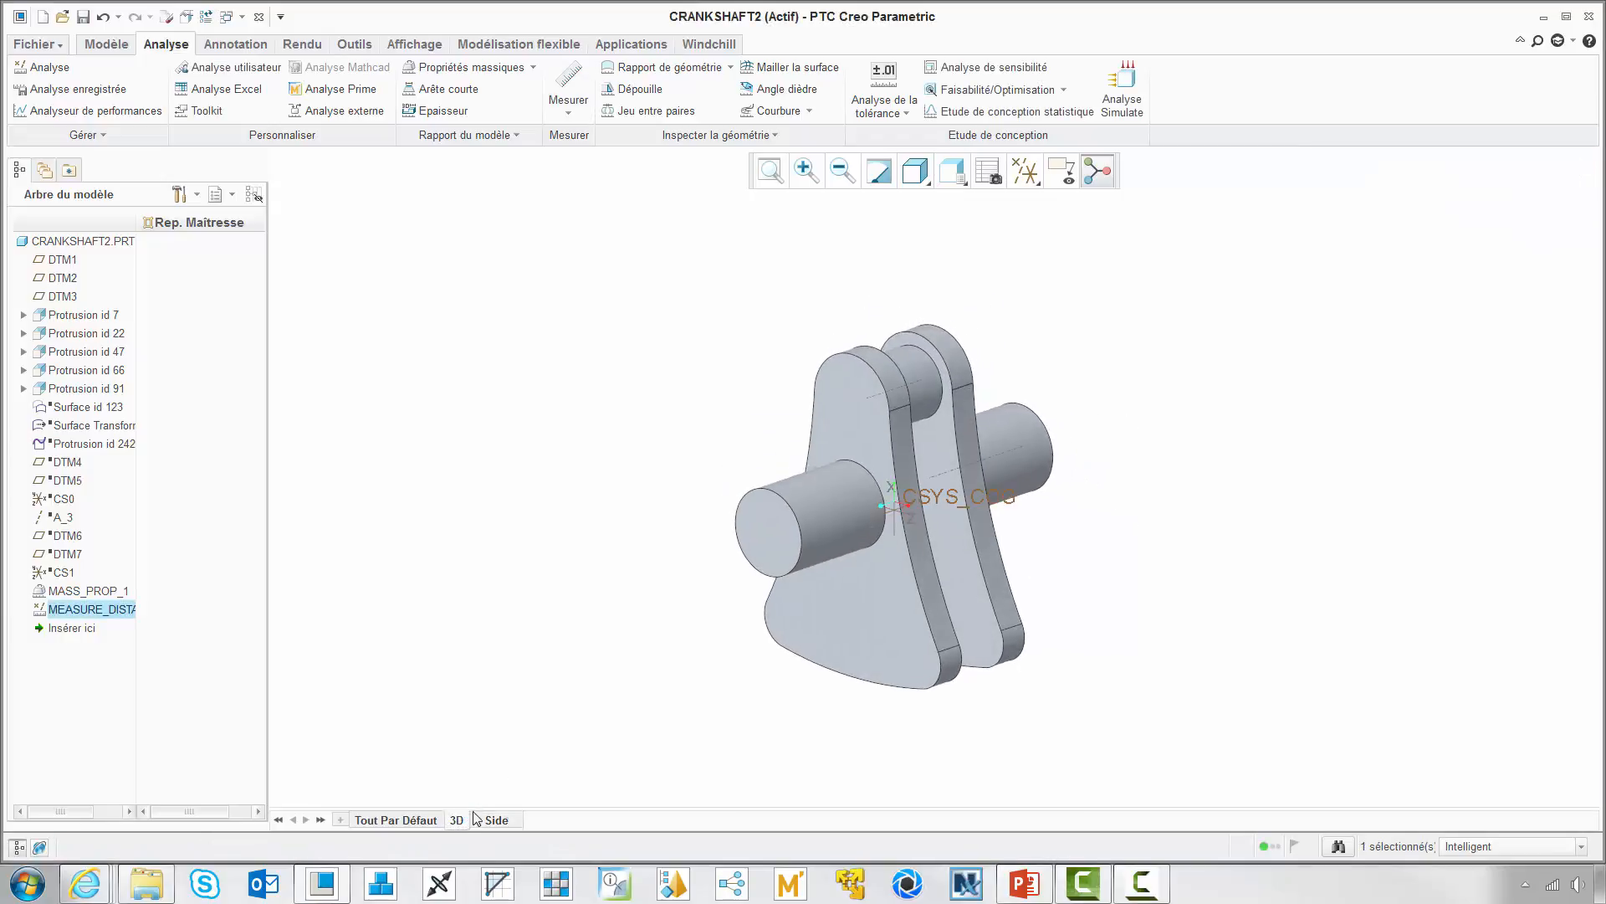
{"action": "left_click", "coordinate": [996, 89]}
{"action": "left_click", "coordinate": [1431, 252]}
{"action": "left_click", "coordinate": [1263, 481]}
{"action": "left_click", "coordinate": [1355, 761]}
{"action": "left_click", "coordinate": [1337, 824]}
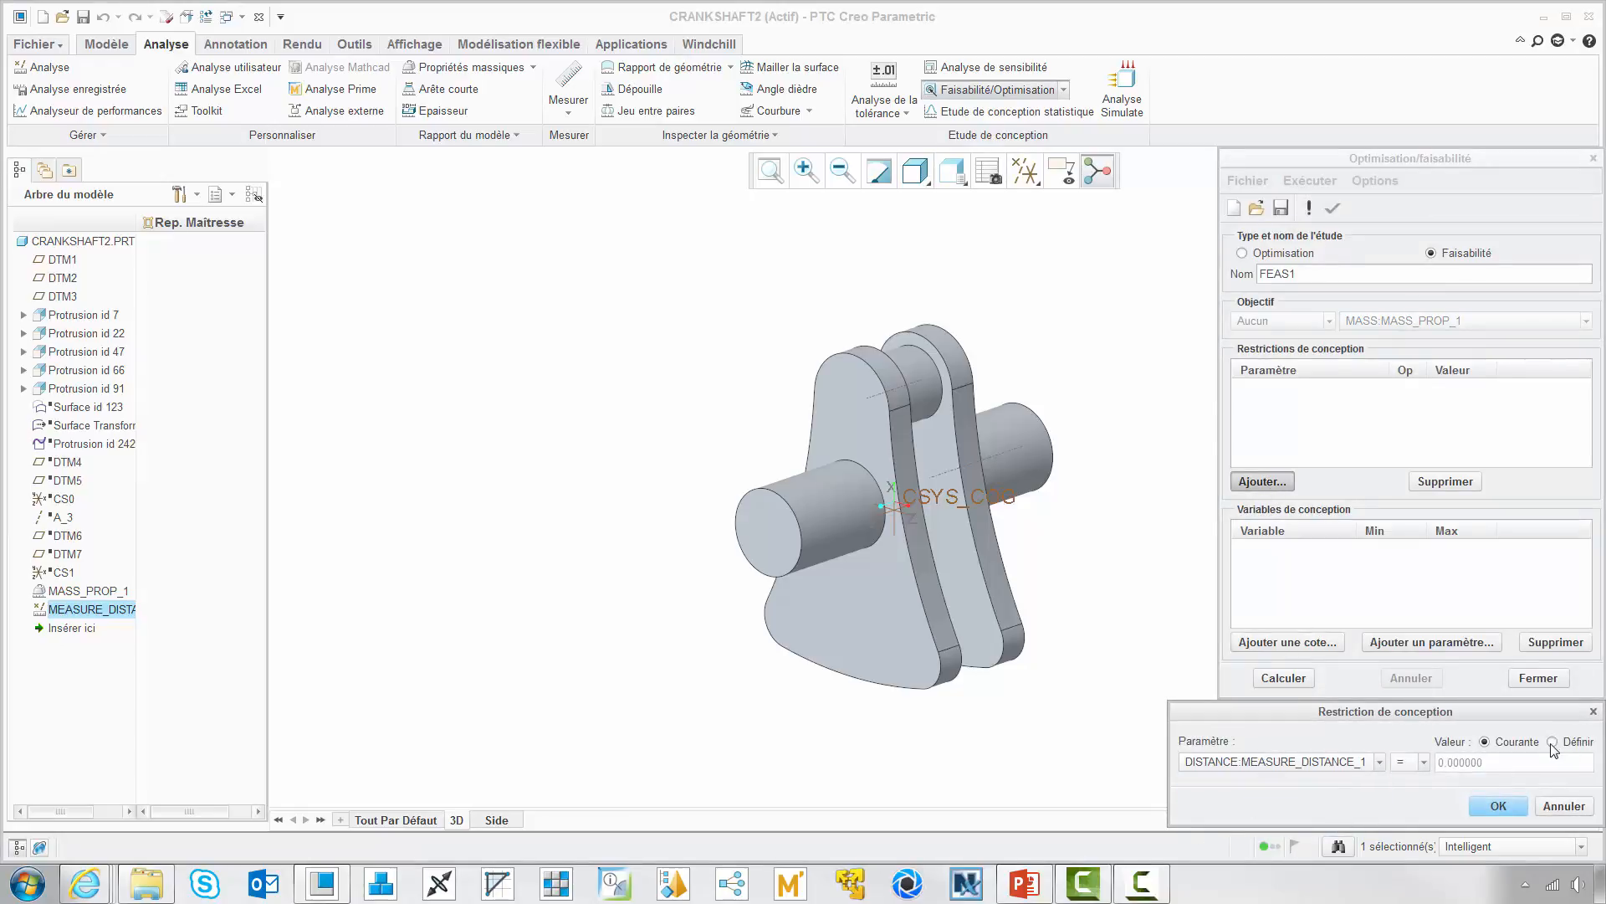
{"action": "left_click", "coordinate": [1498, 804]}
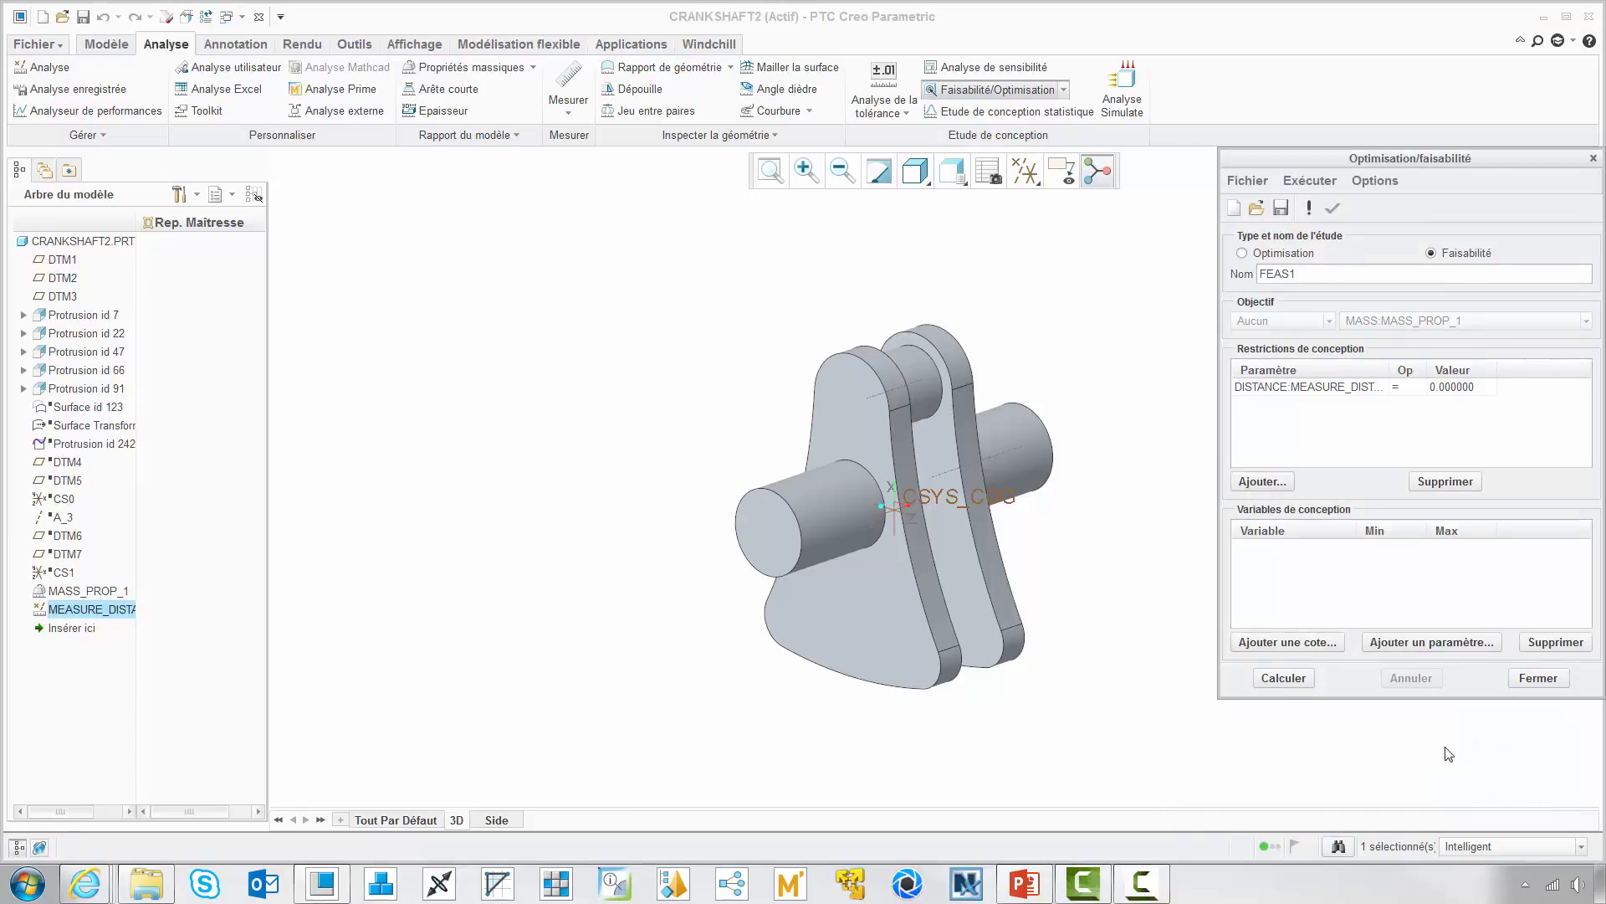
Step: Add the crank web's 101.6, R203.2 and 76.2 dimensions to the study as design variables
{"action": "left_click", "coordinate": [1287, 641]}
{"action": "left_click", "coordinate": [995, 585]}
{"action": "left_click", "coordinate": [937, 677]}
{"action": "left_click", "coordinate": [1037, 696]}
{"action": "left_click", "coordinate": [1062, 580]}
Step: Set the variable ranges to 50–152 for d27, 150–230 for d31 and 50–130 for d28
{"action": "double_click", "coordinate": [1384, 547]}
{"action": "key", "text": "Tab"}
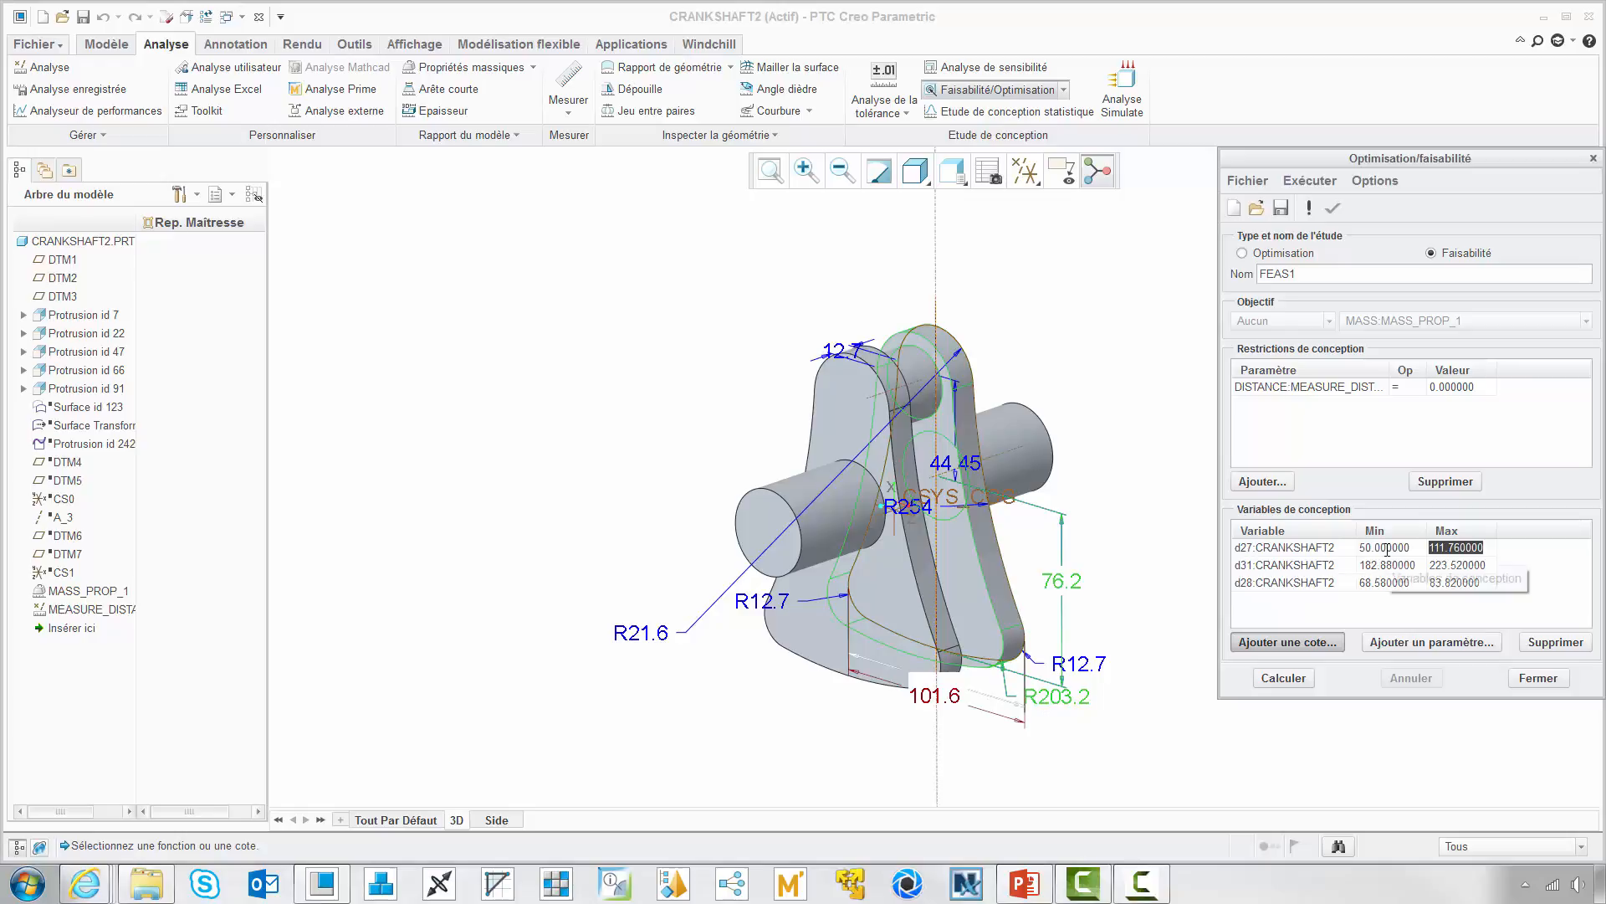
{"action": "type", "text": "152"}
{"action": "key", "text": "Return"}
{"action": "left_click", "coordinate": [1389, 565]}
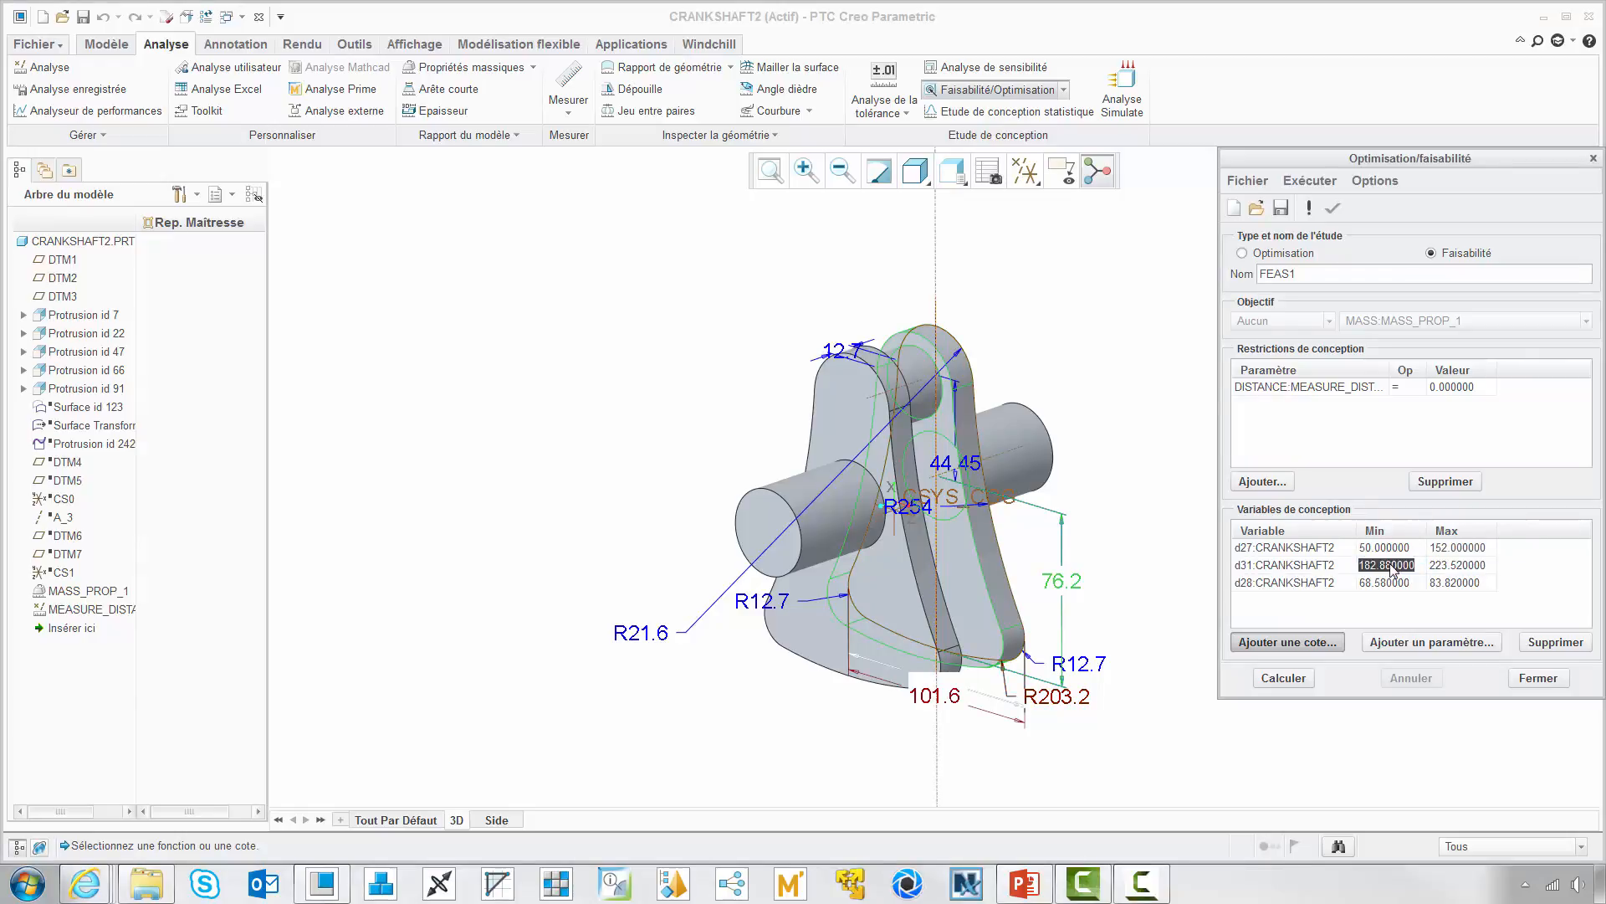
{"action": "type", "text": "150"}
{"action": "key", "text": "Tab"}
{"action": "type", "text": "230"}
{"action": "key", "text": "Return"}
{"action": "left_click", "coordinate": [1393, 582]}
{"action": "type", "text": "50"}
{"action": "key", "text": "Tab"}
{"action": "type", "text": "130"}
{"action": "key", "text": "Return"}
Step: Compute the feasibility study, inspect the crankshaft from the side and restore its initial state
{"action": "left_click", "coordinate": [1295, 680]}
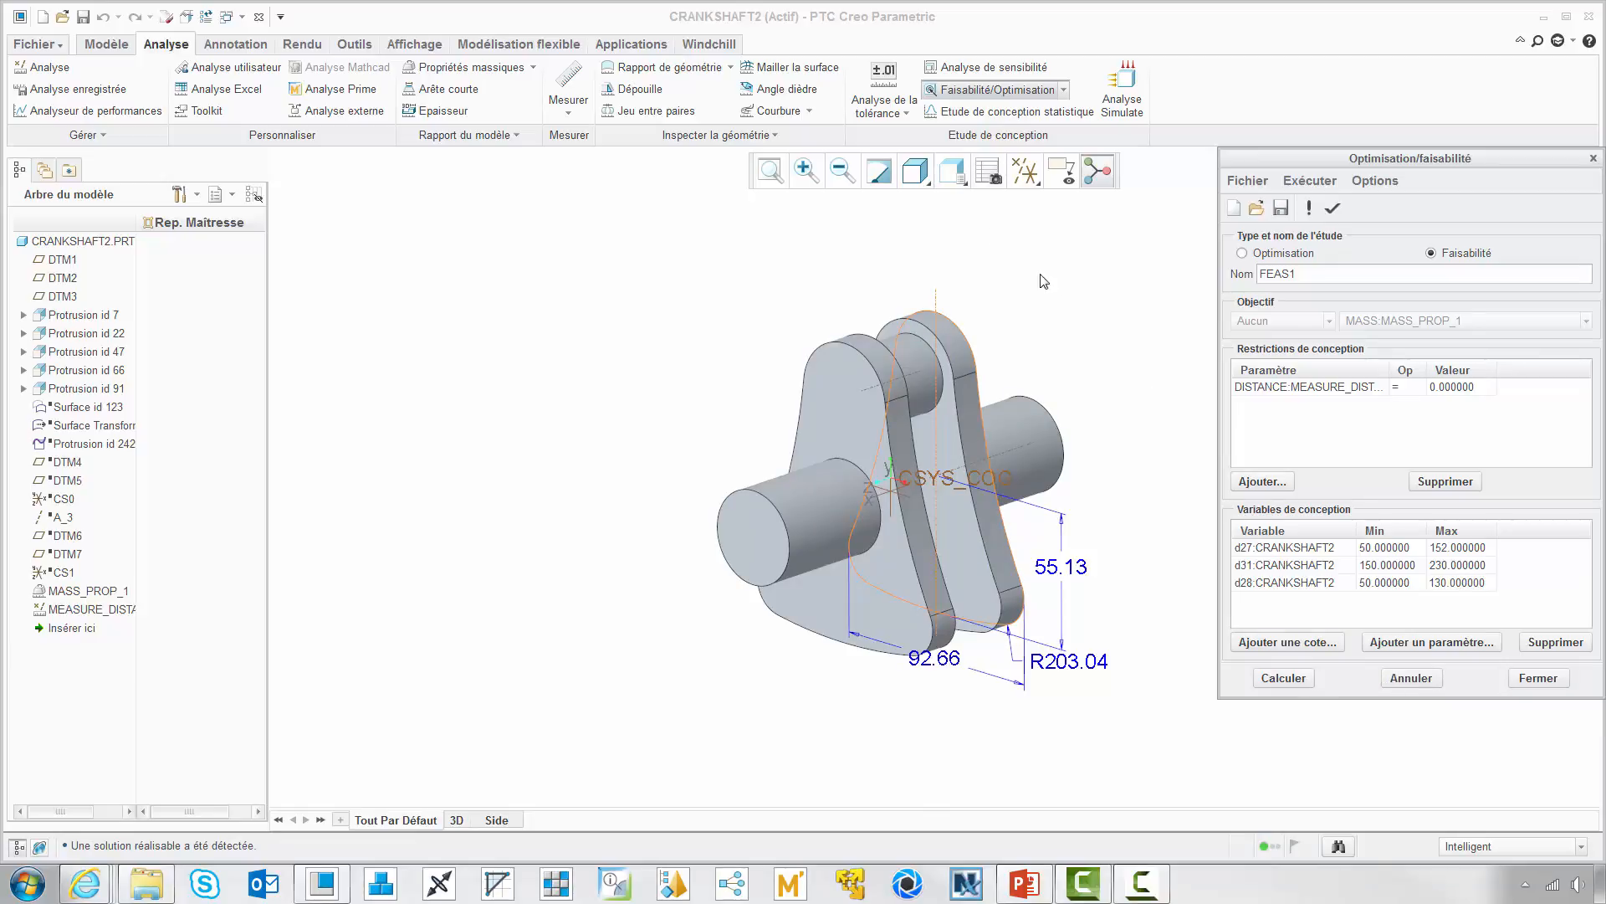
{"action": "left_click", "coordinate": [953, 182]}
{"action": "left_click", "coordinate": [952, 184]}
{"action": "left_click", "coordinate": [964, 242]}
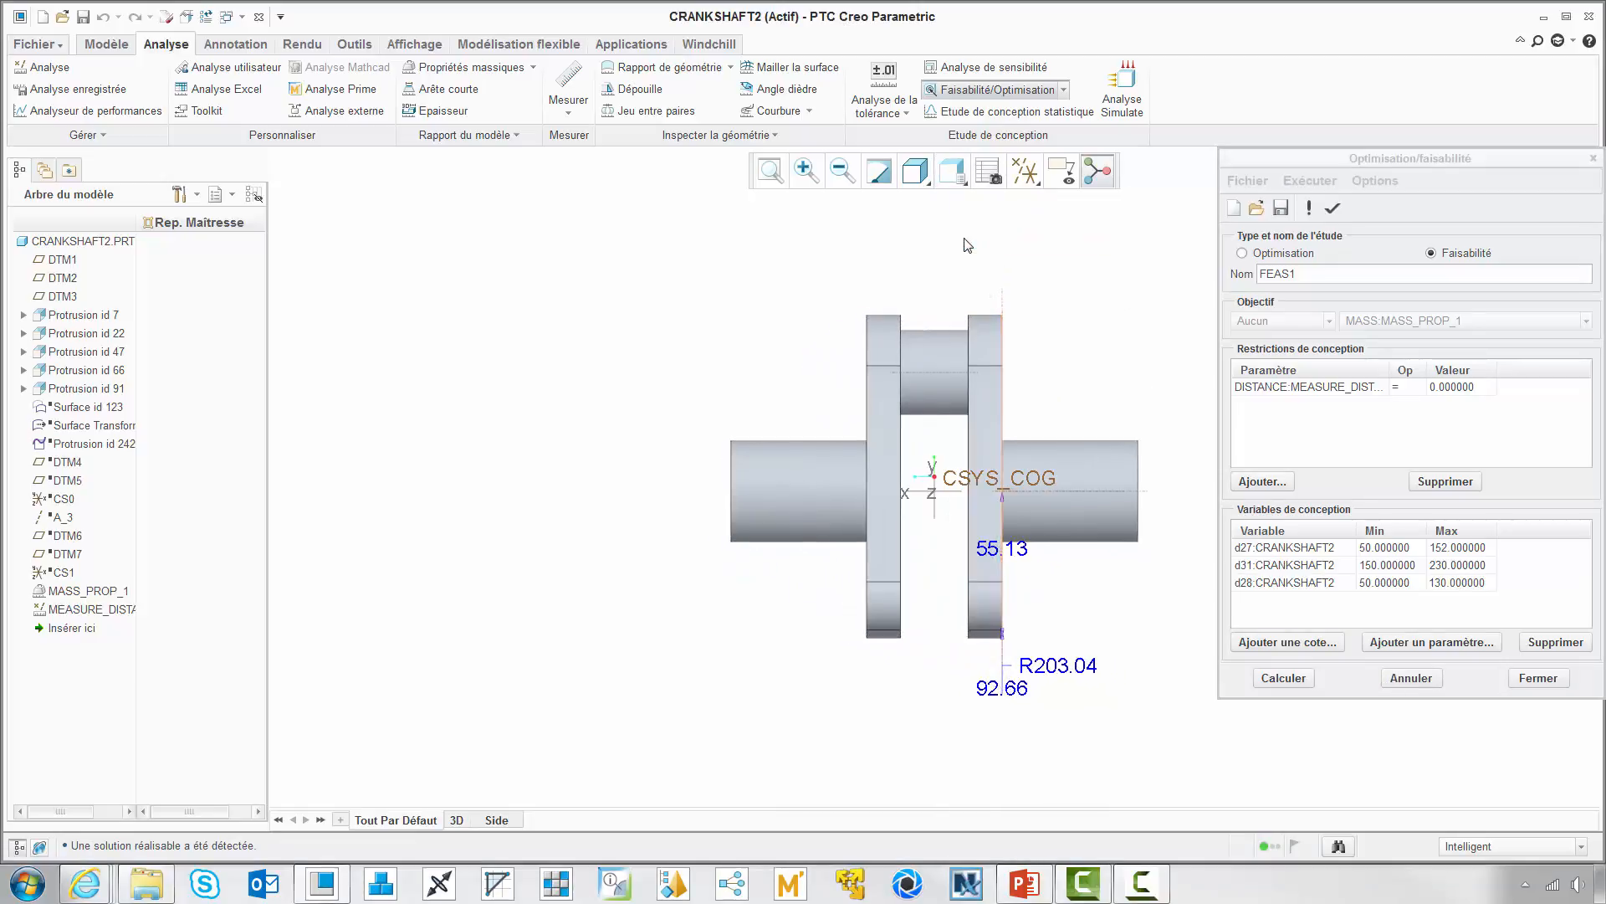
{"action": "left_click", "coordinate": [1405, 679]}
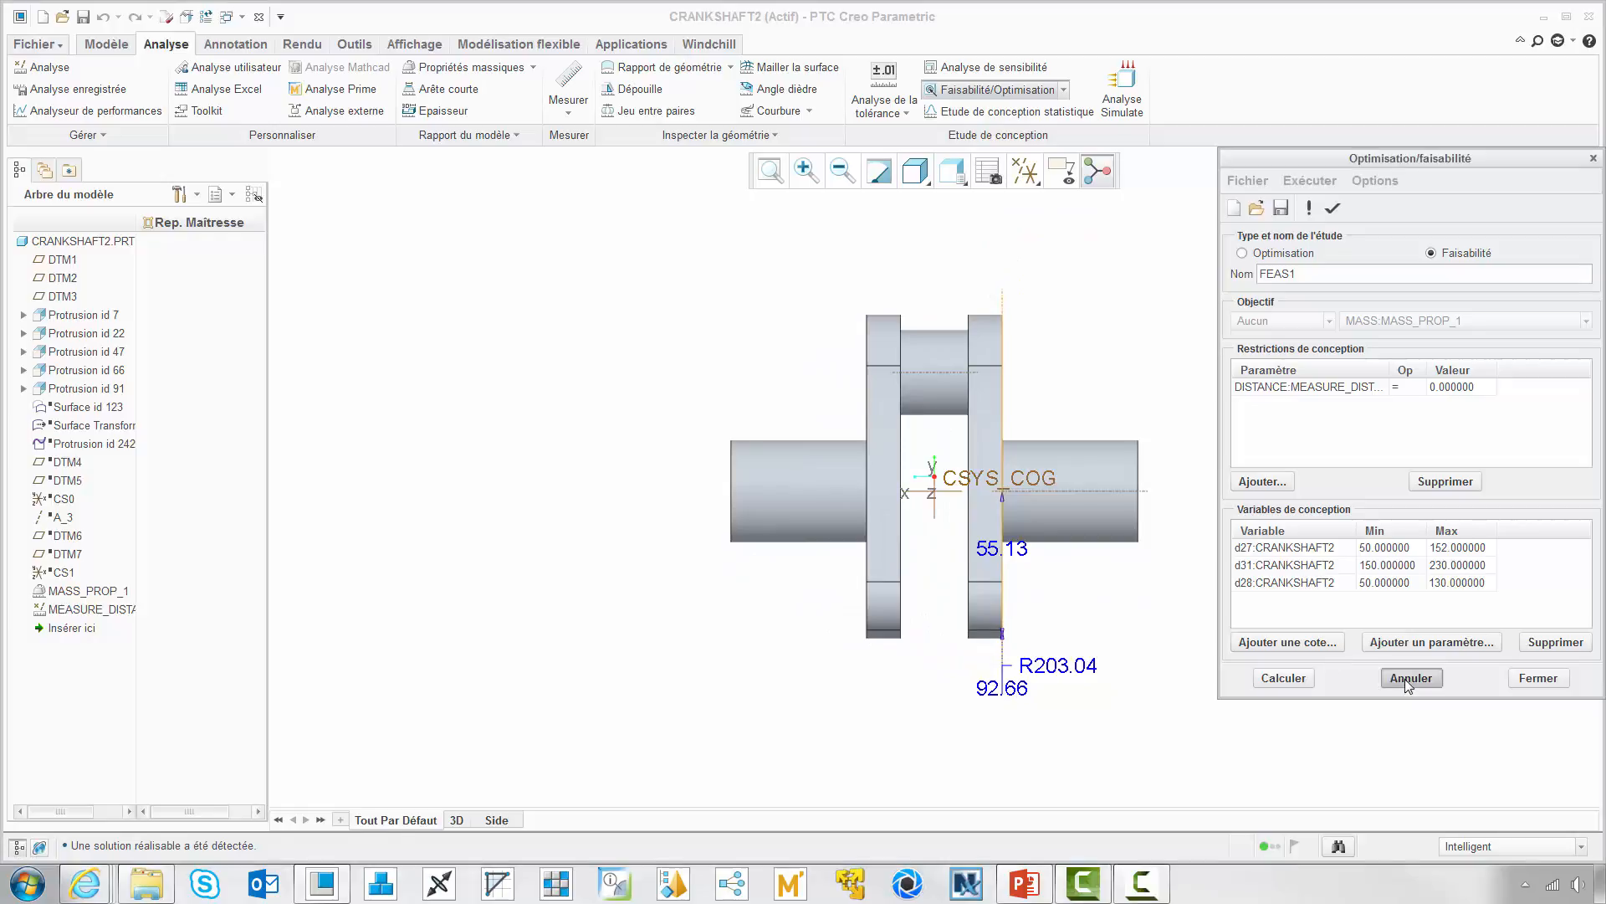
Step: Switch the study to an optimisation that minimises MASS:MASS_PROP_1
{"action": "left_click", "coordinate": [1245, 251]}
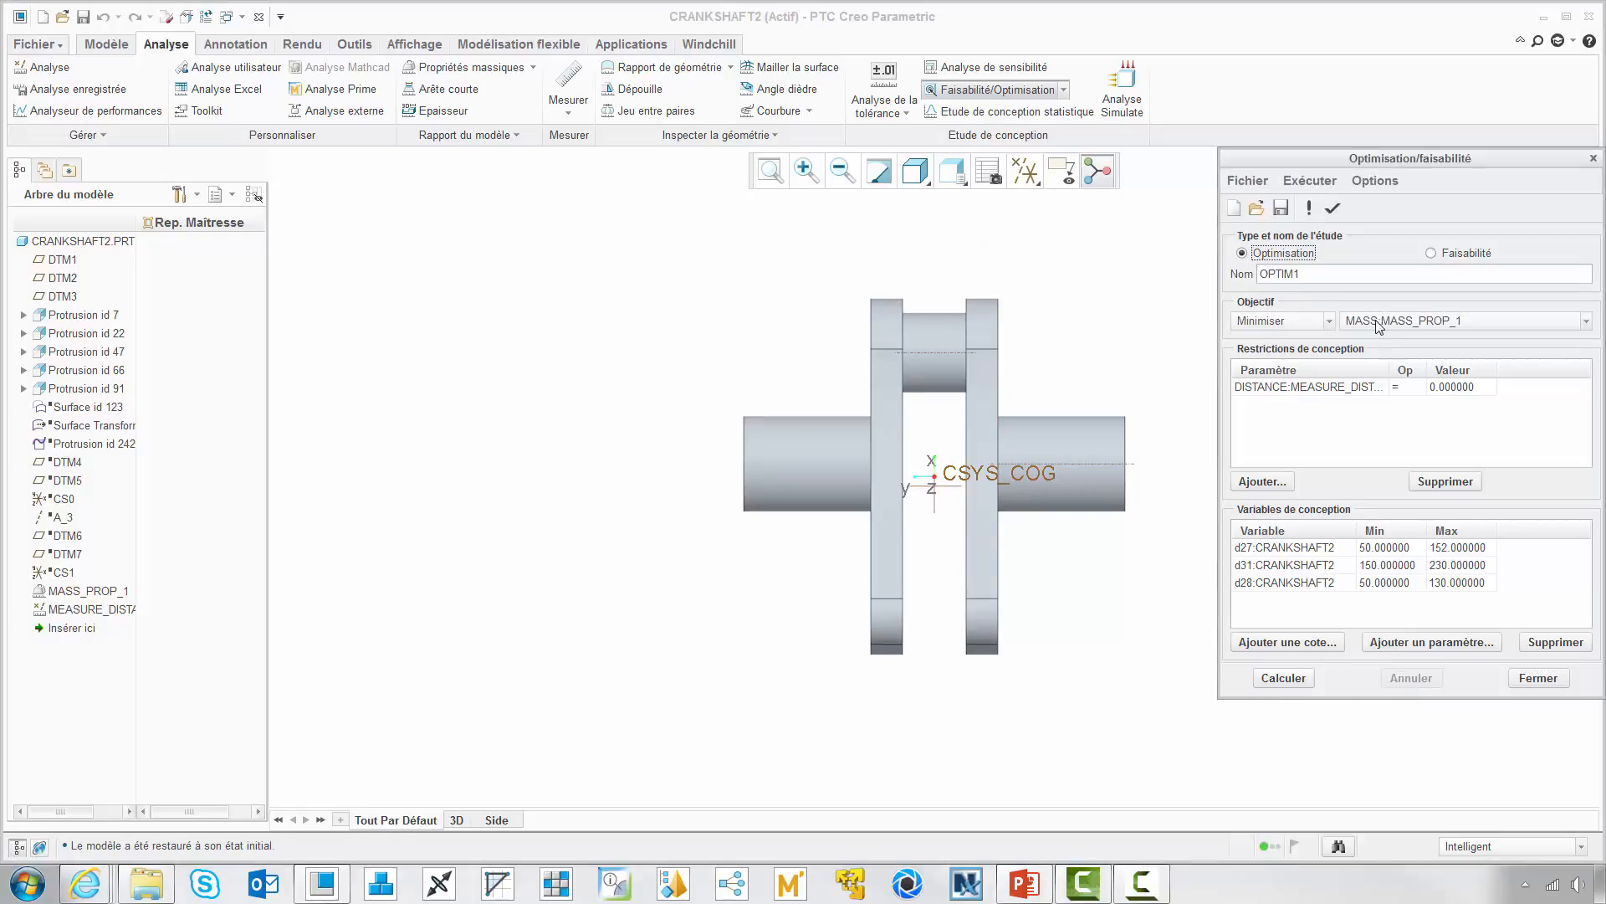
{"action": "left_click", "coordinate": [1369, 319]}
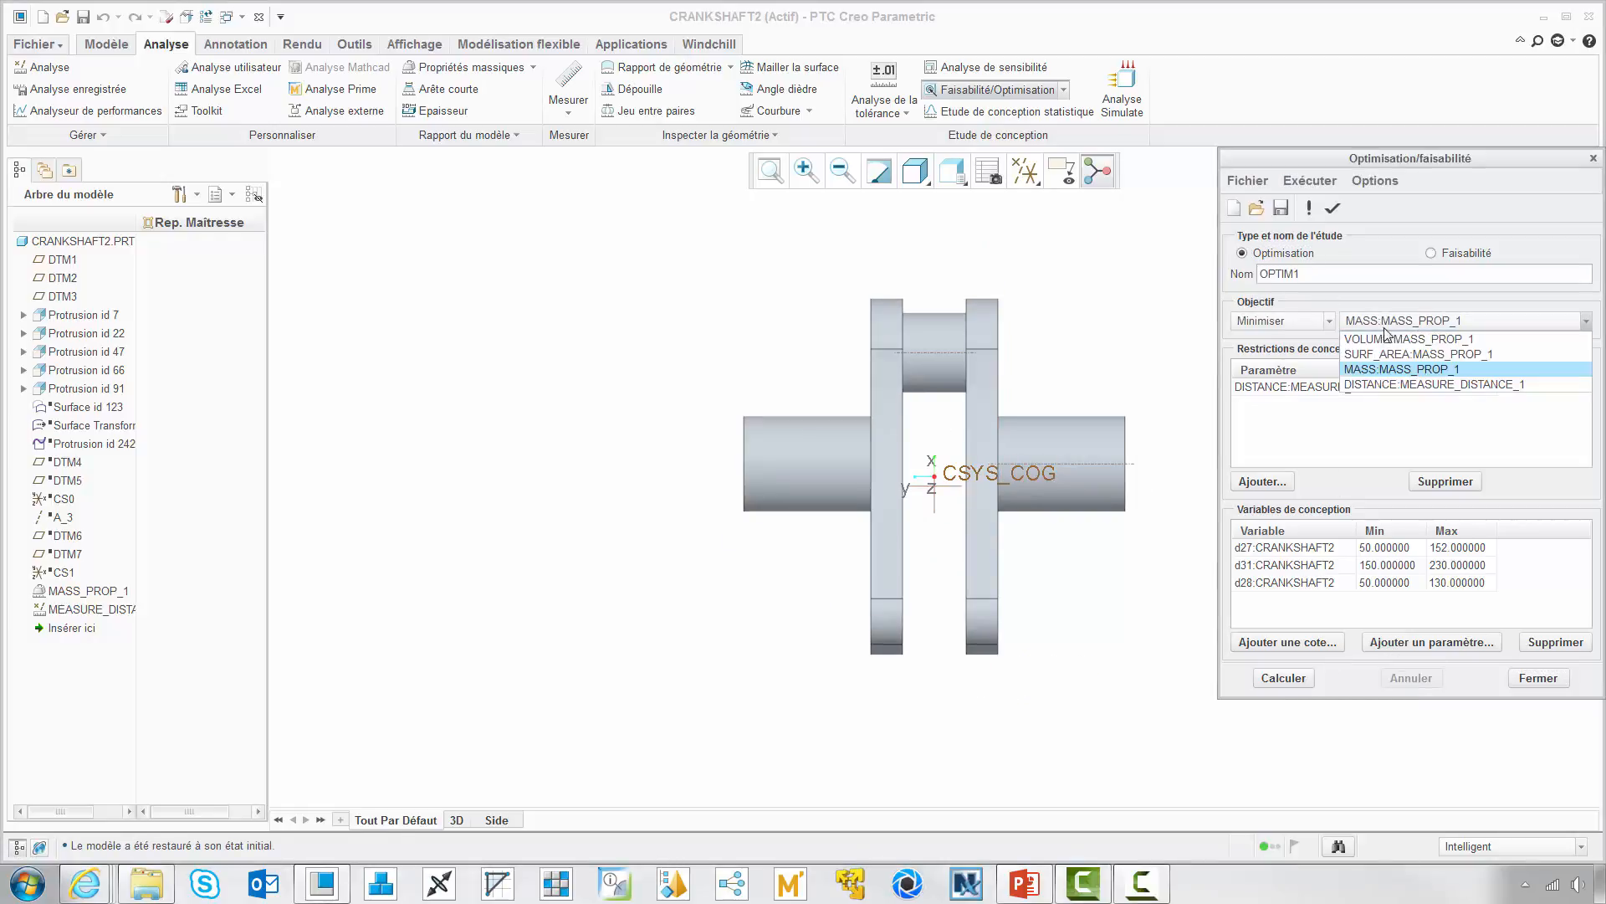
{"action": "left_click", "coordinate": [1442, 377]}
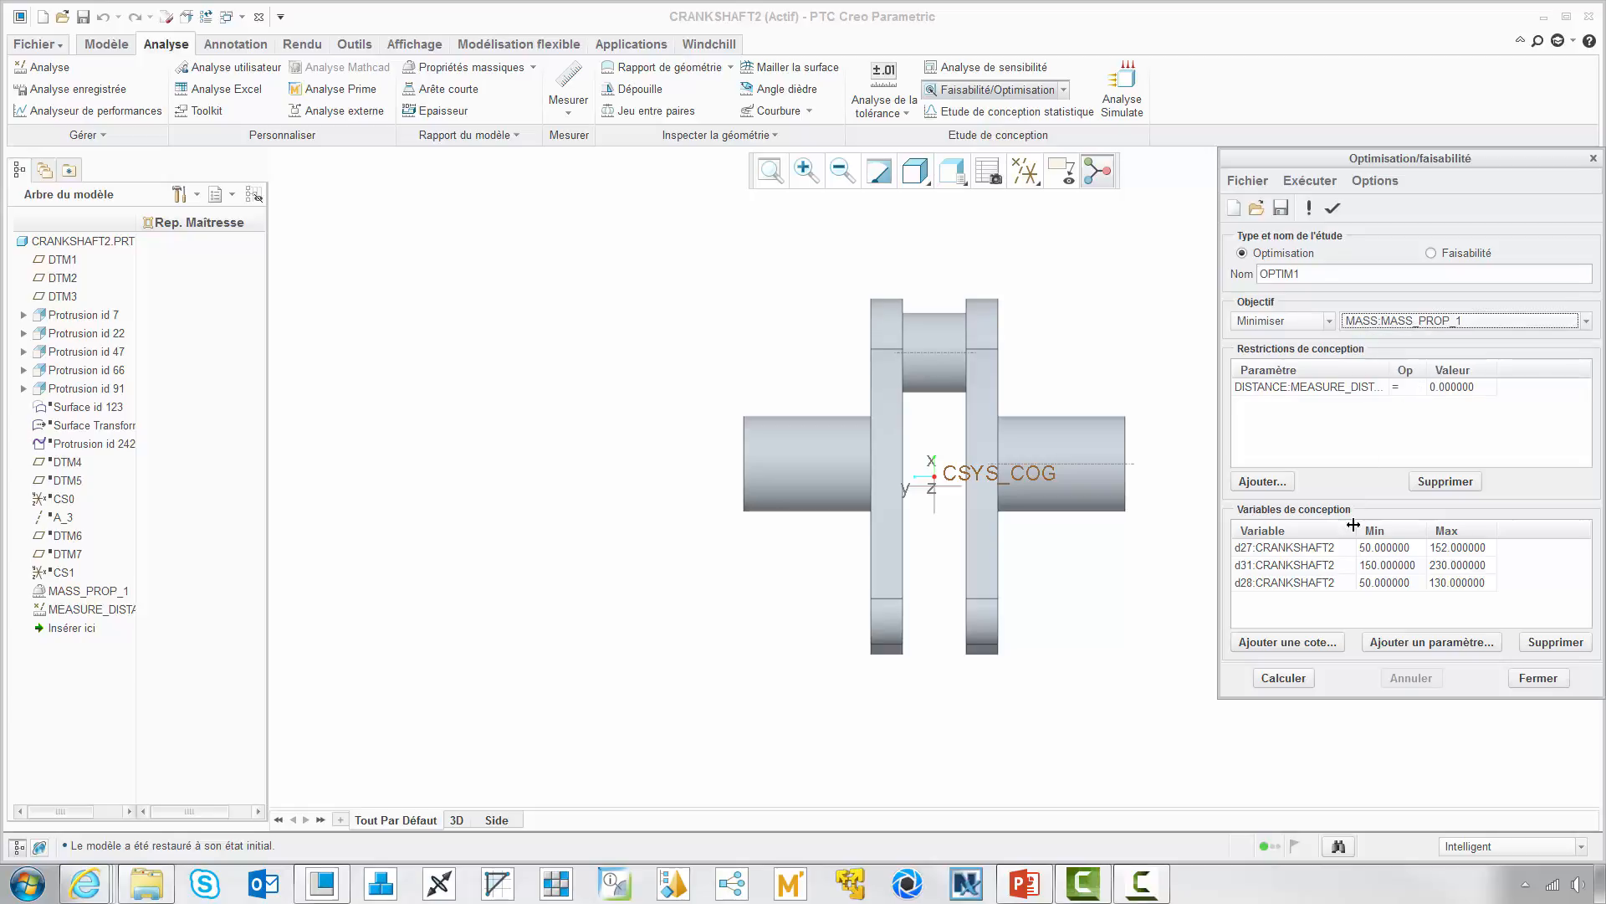
Step: Run the mass optimisation with the crankshaft in its 3D view and close the study, keeping the optimised dimensions
{"action": "left_click", "coordinate": [952, 171]}
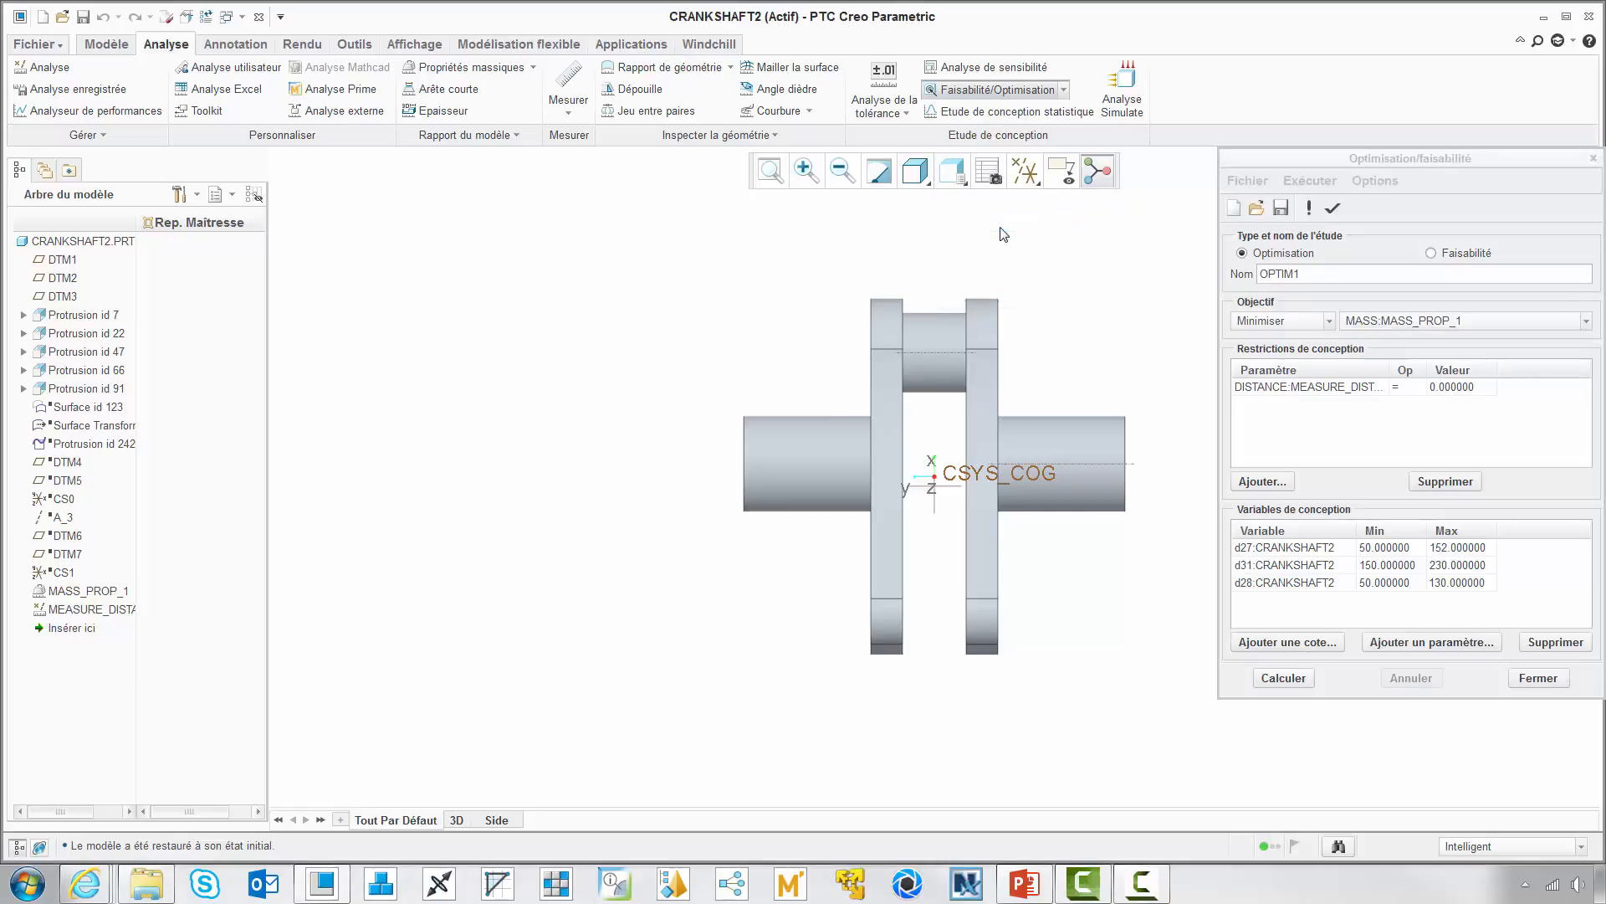
{"action": "left_click", "coordinate": [967, 229]}
{"action": "left_click", "coordinate": [1284, 677]}
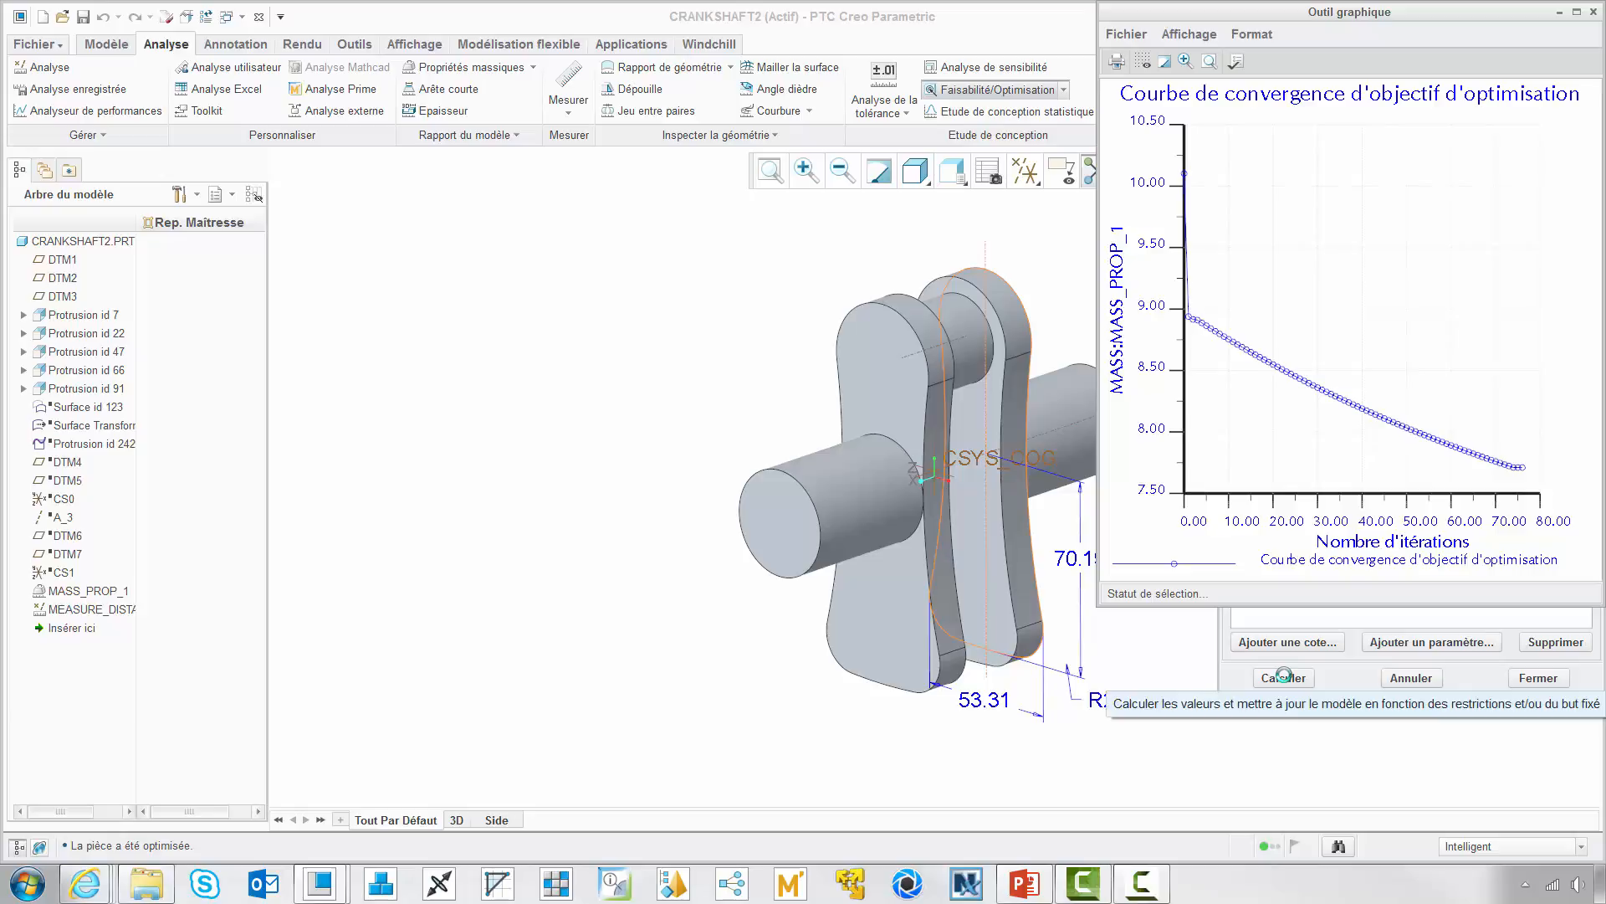
{"action": "left_click_drag", "start_coordinate": [195, 846], "coordinate": [191, 847]}
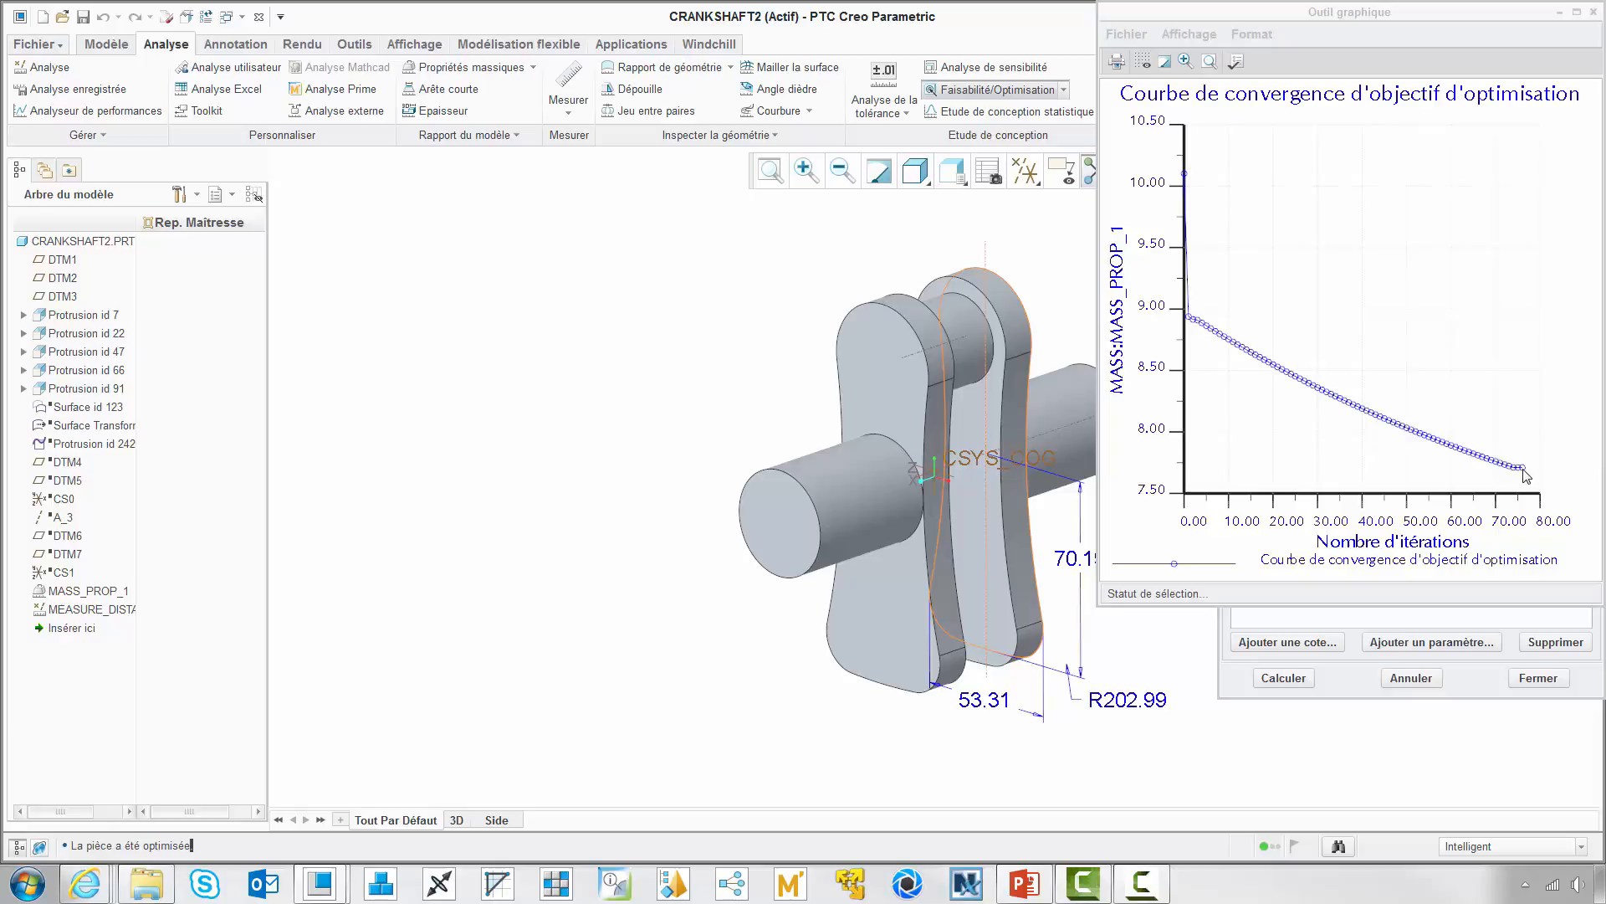
{"action": "left_click", "coordinate": [1539, 679]}
{"action": "left_click", "coordinate": [1452, 489]}
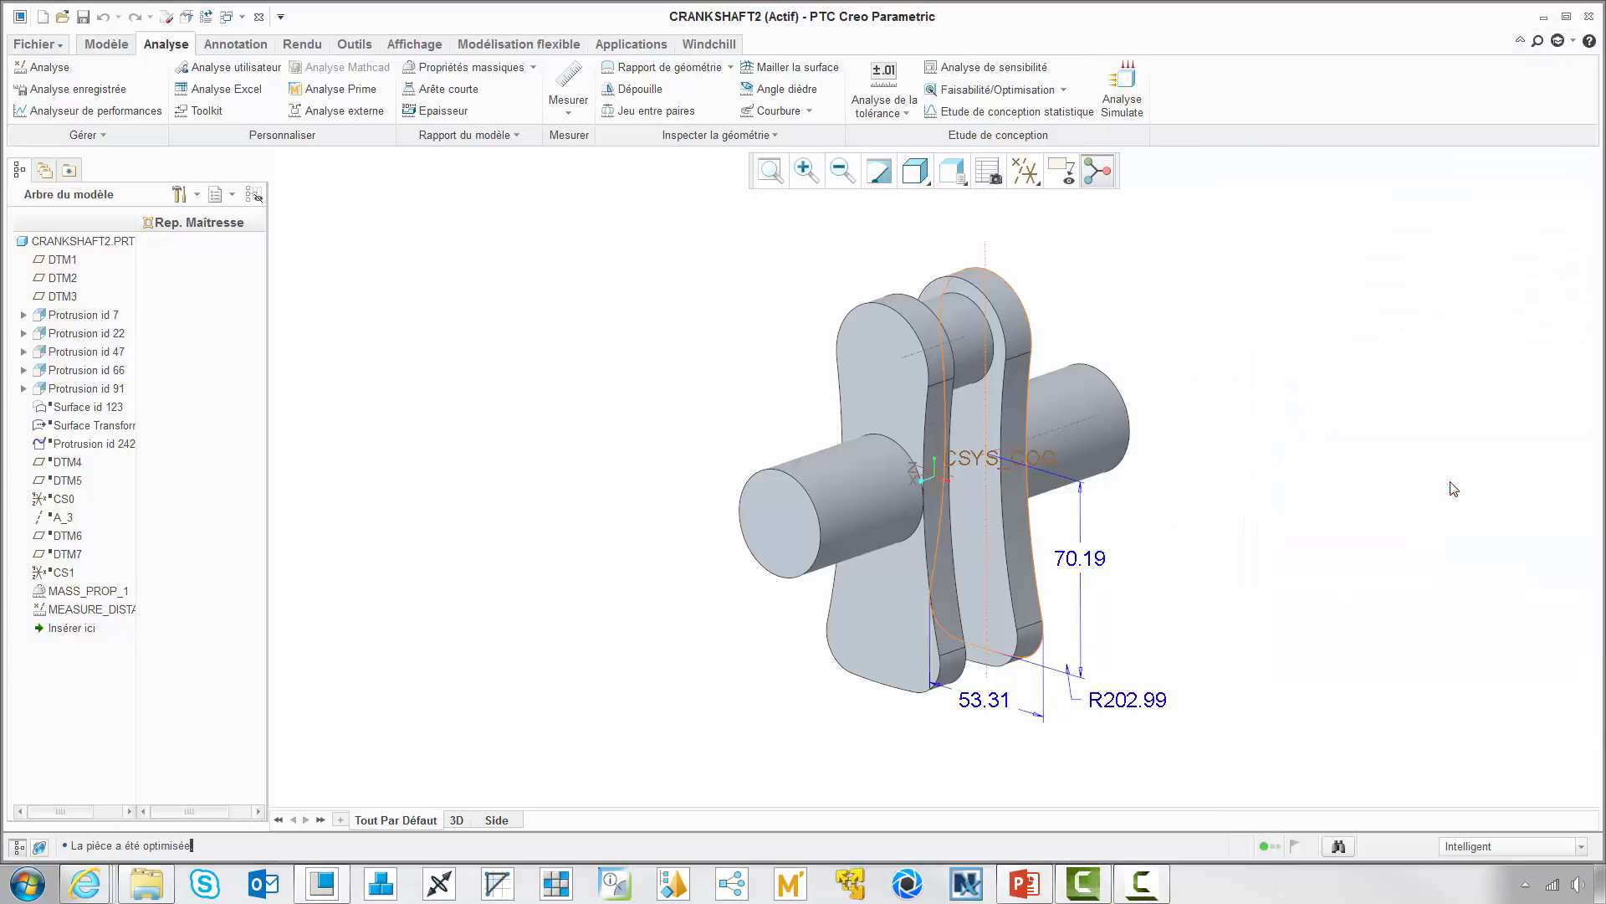
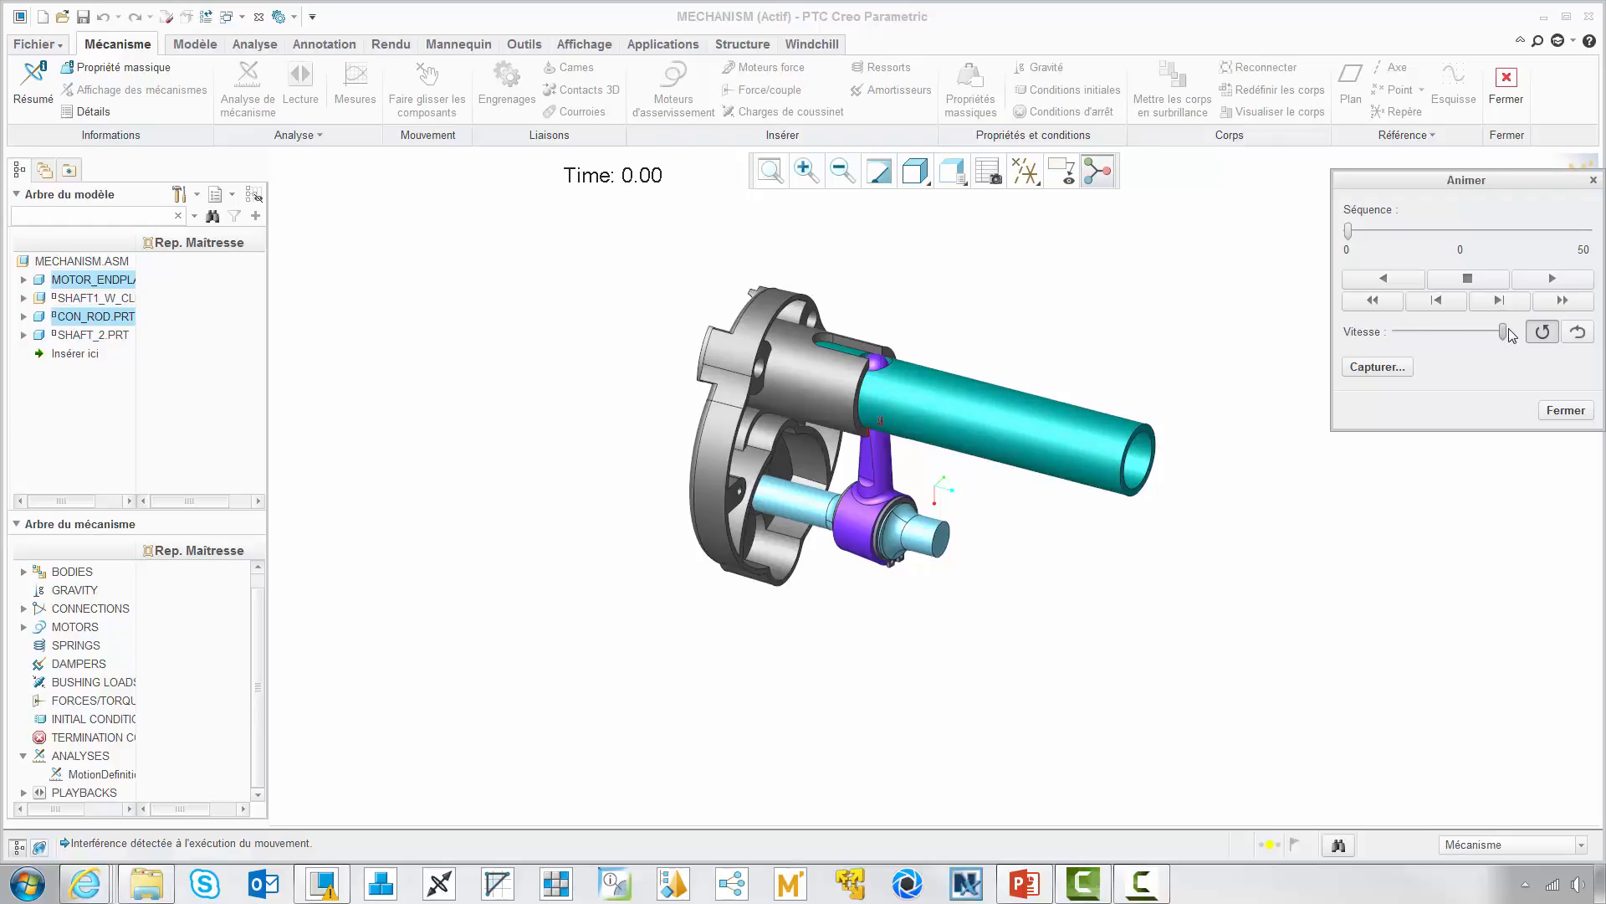
Step: Play the mechanism's motion animation and view the connecting rod close up at the endplate slot
{"action": "left_click", "coordinate": [1542, 279]}
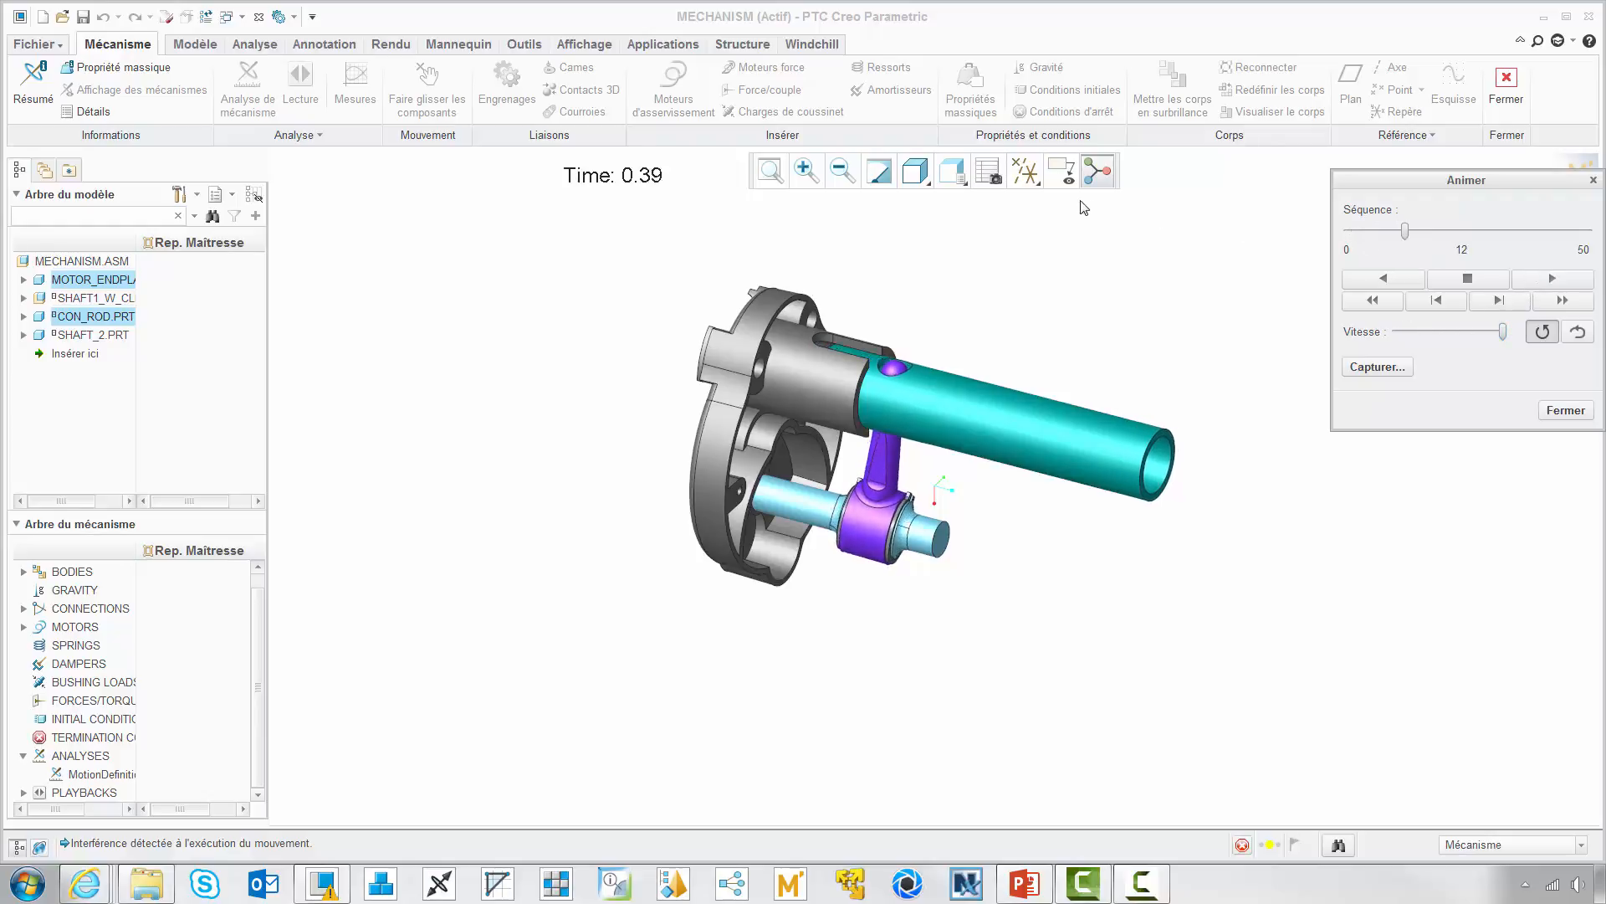
{"action": "left_click", "coordinate": [957, 182]}
{"action": "left_click", "coordinate": [958, 237]}
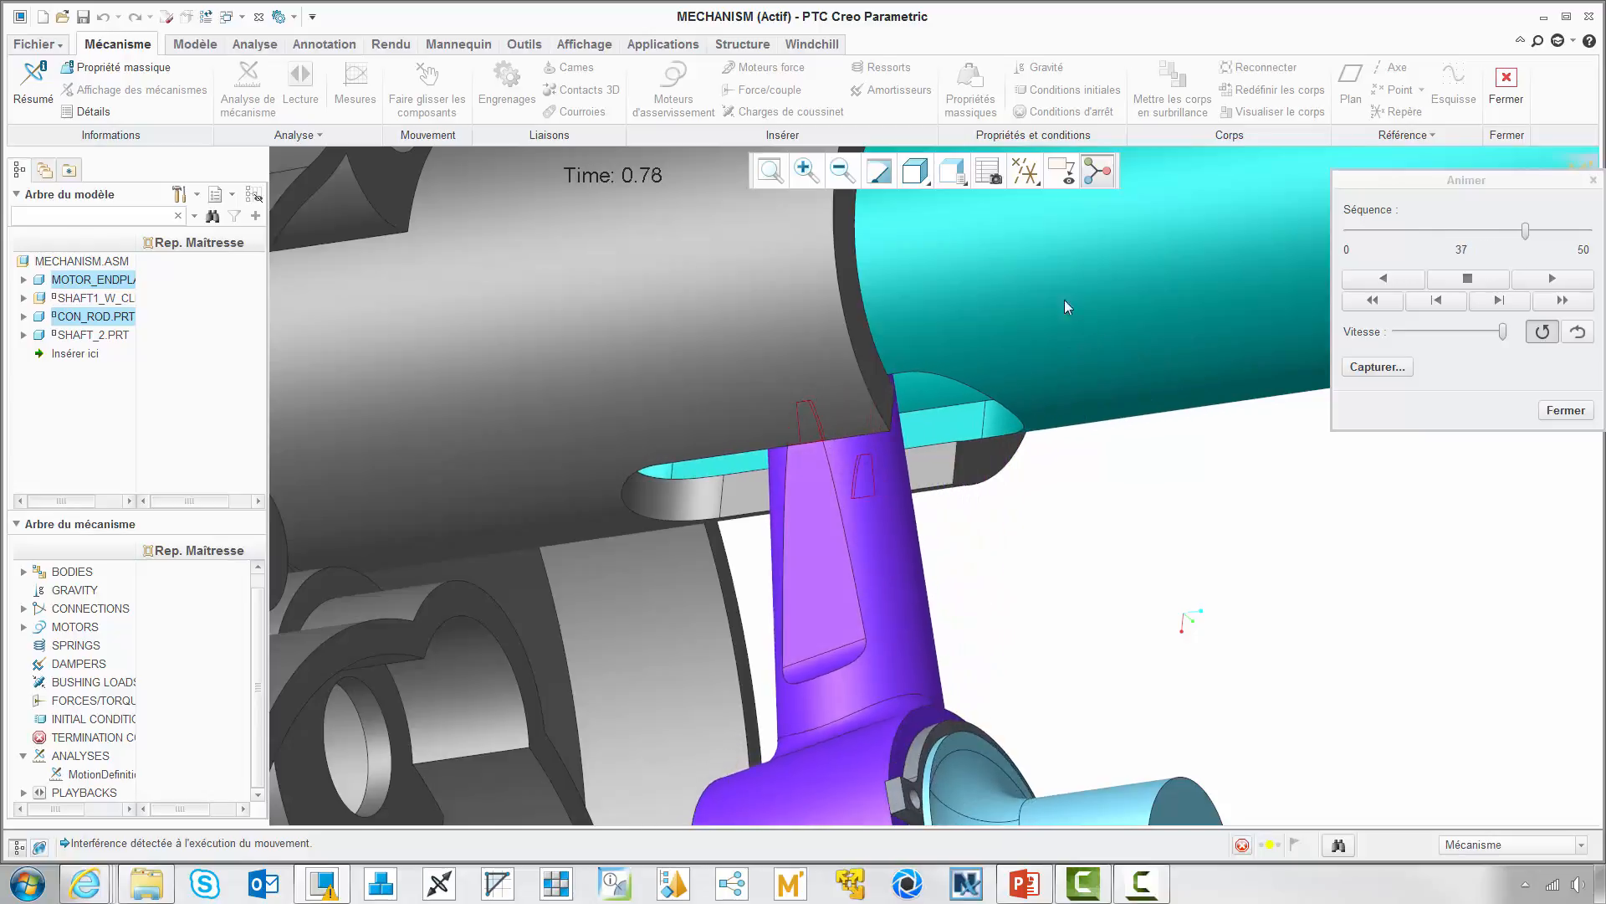
Step: Leave the mechanism environment without saving the MotionDefinition1 results and restore the Vue_01 view
{"action": "left_click", "coordinate": [1564, 410]}
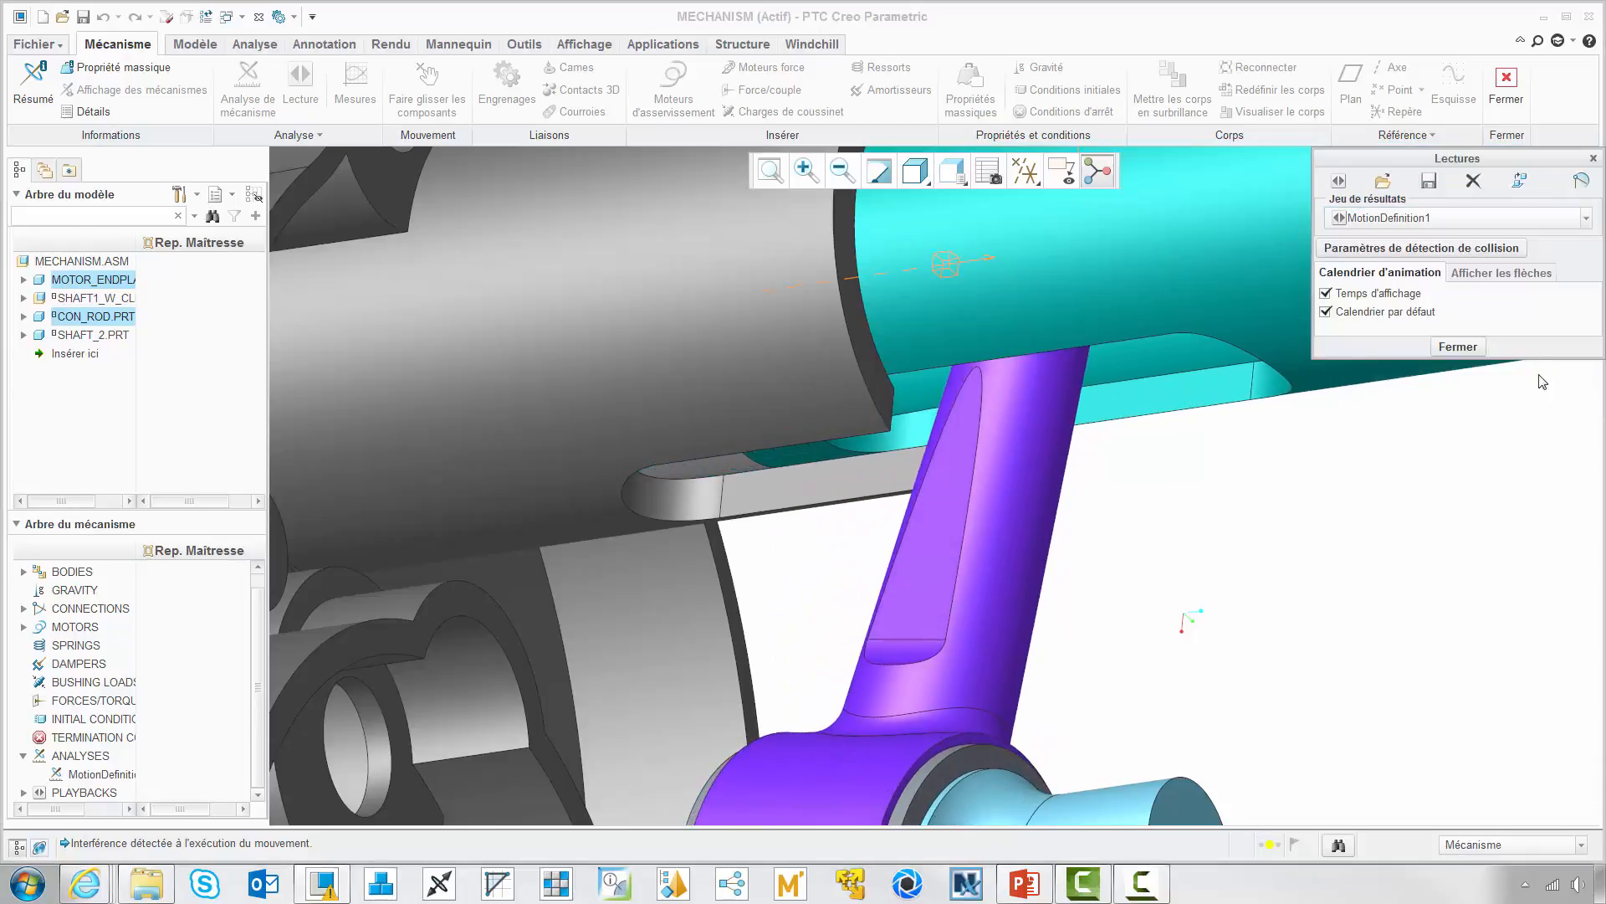
{"action": "left_click", "coordinate": [1489, 121]}
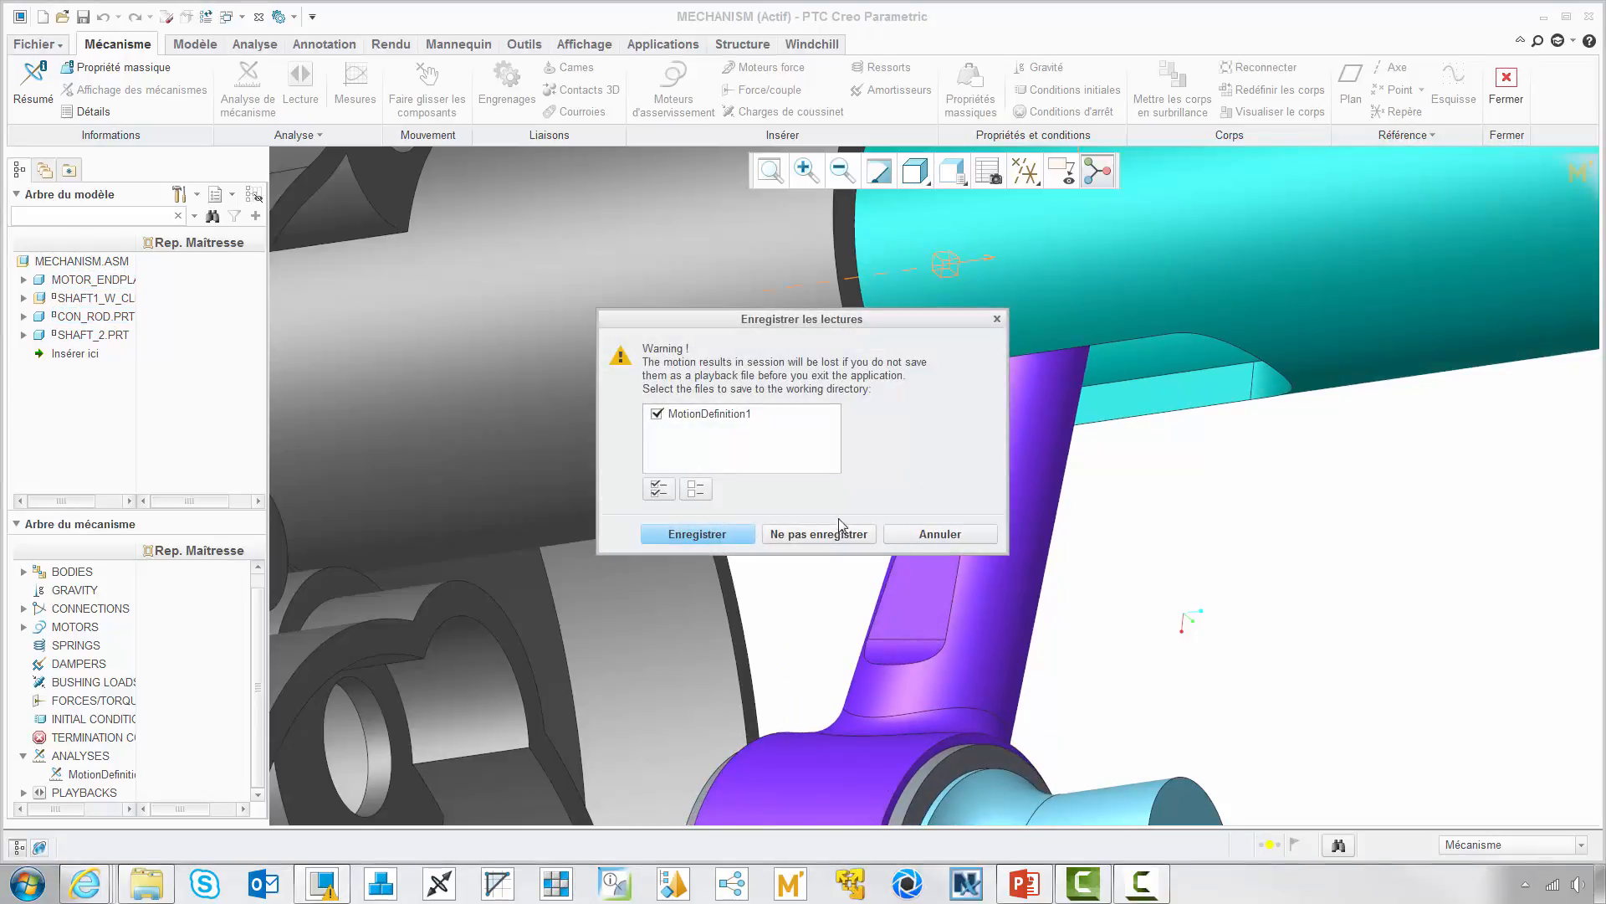
{"action": "left_click", "coordinate": [818, 538]}
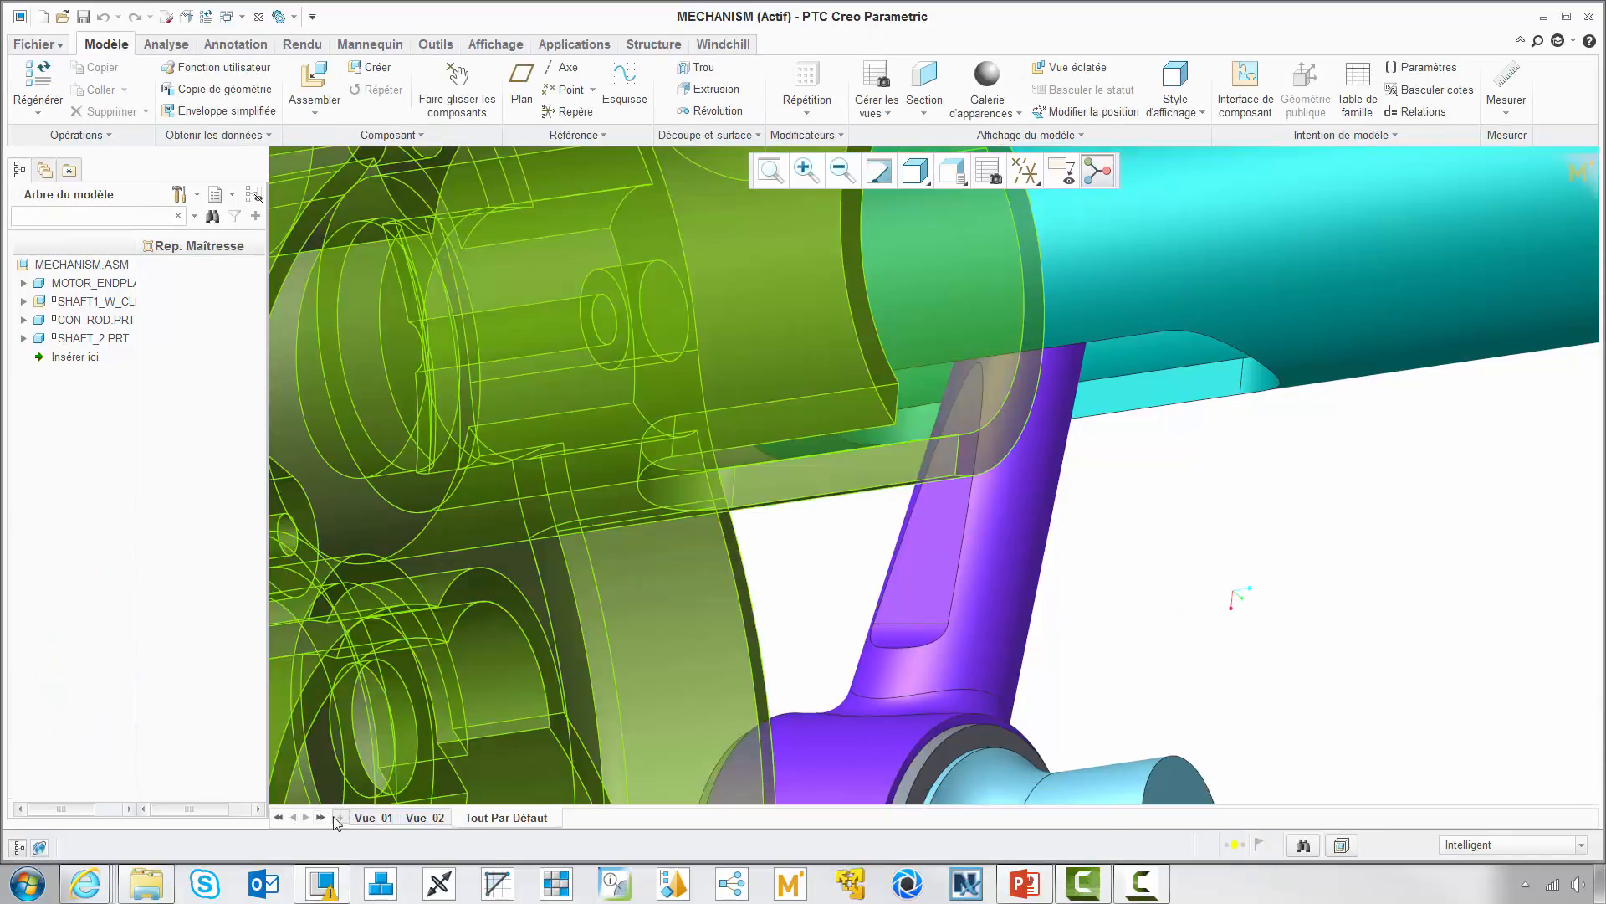
{"action": "left_click", "coordinate": [374, 818]}
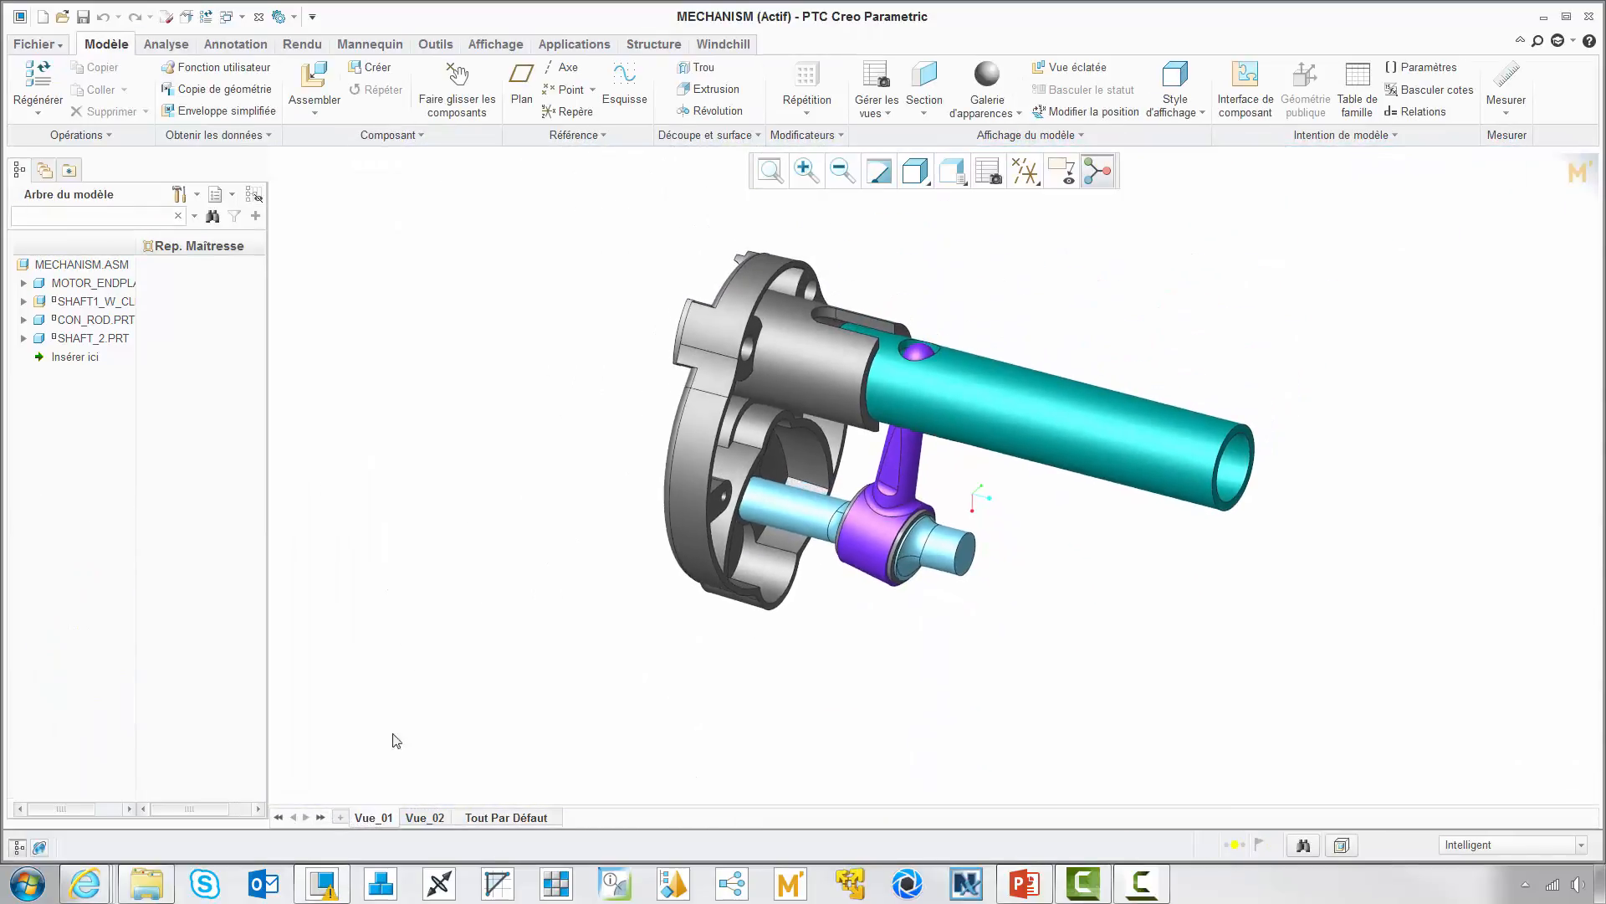
Step: Measure the distance between the connecting rod and the motor endplate, selecting both as whole parts
{"action": "scroll", "coordinate": [521, 97], "scroll_direction": "down", "scroll_amount": 1}
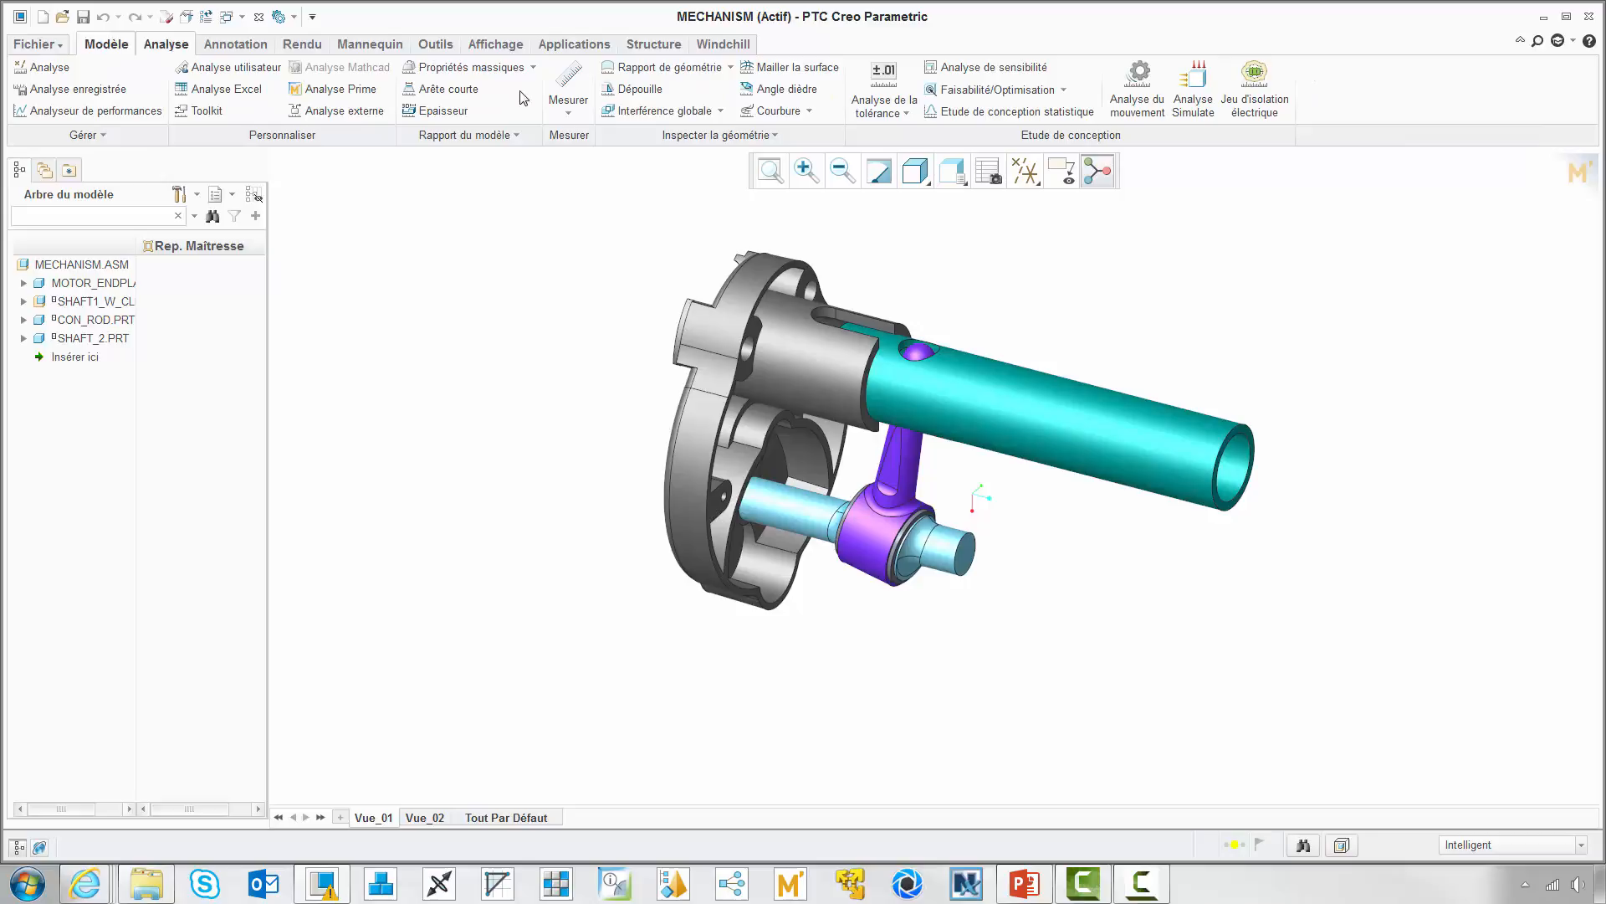
{"action": "left_click", "coordinate": [563, 114]}
{"action": "left_click", "coordinate": [594, 153]}
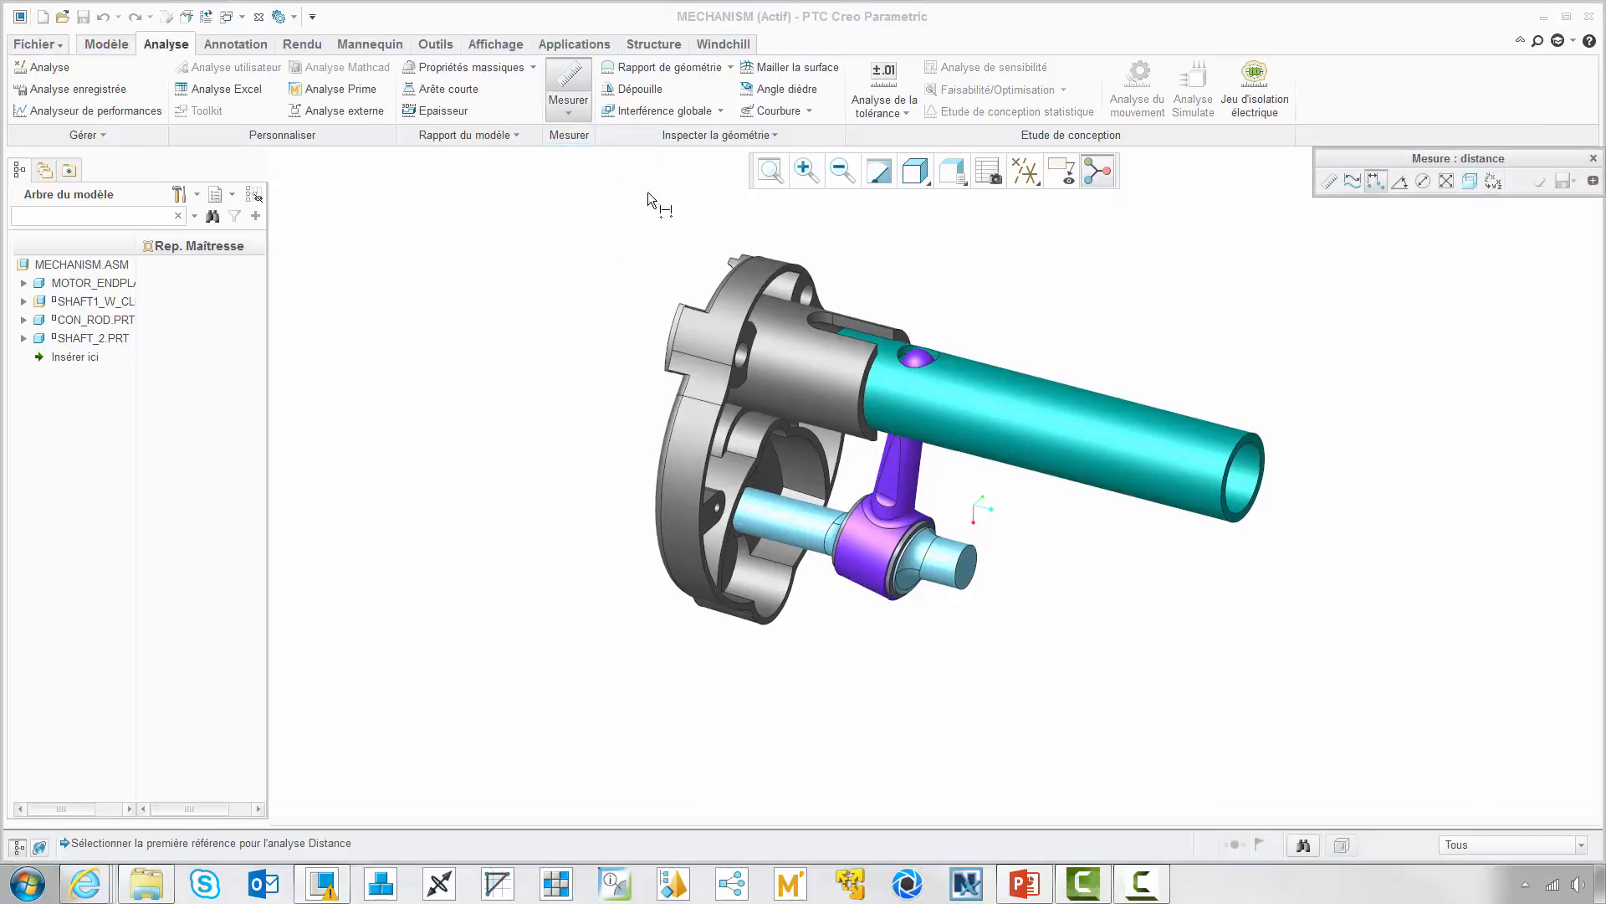
{"action": "left_click", "coordinate": [1456, 846]}
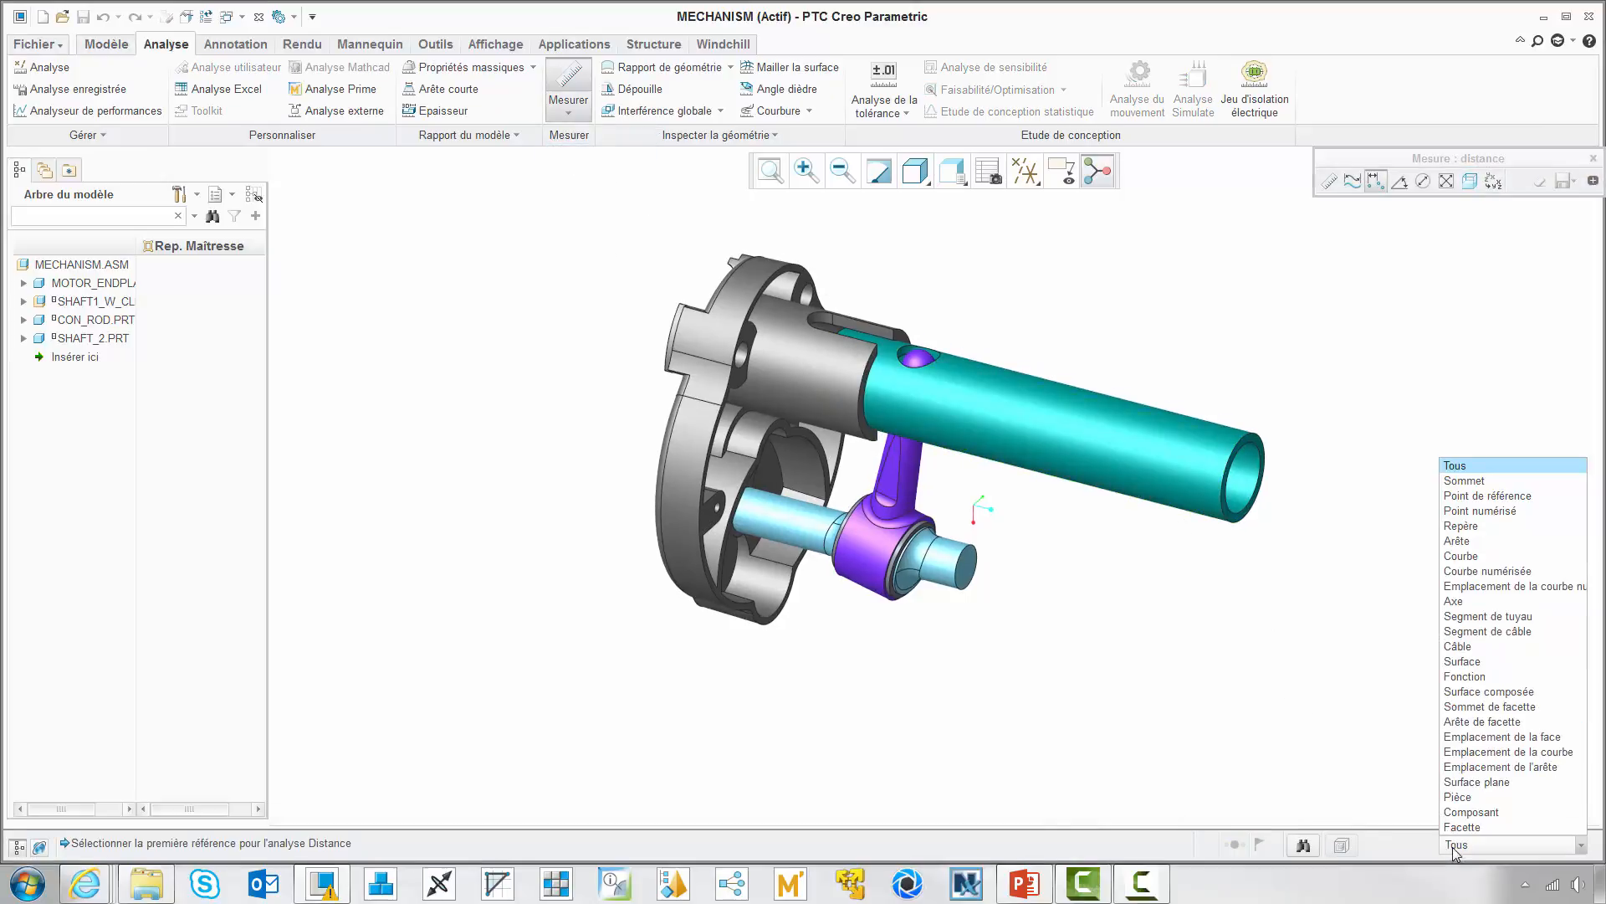
{"action": "left_click", "coordinate": [1457, 796]}
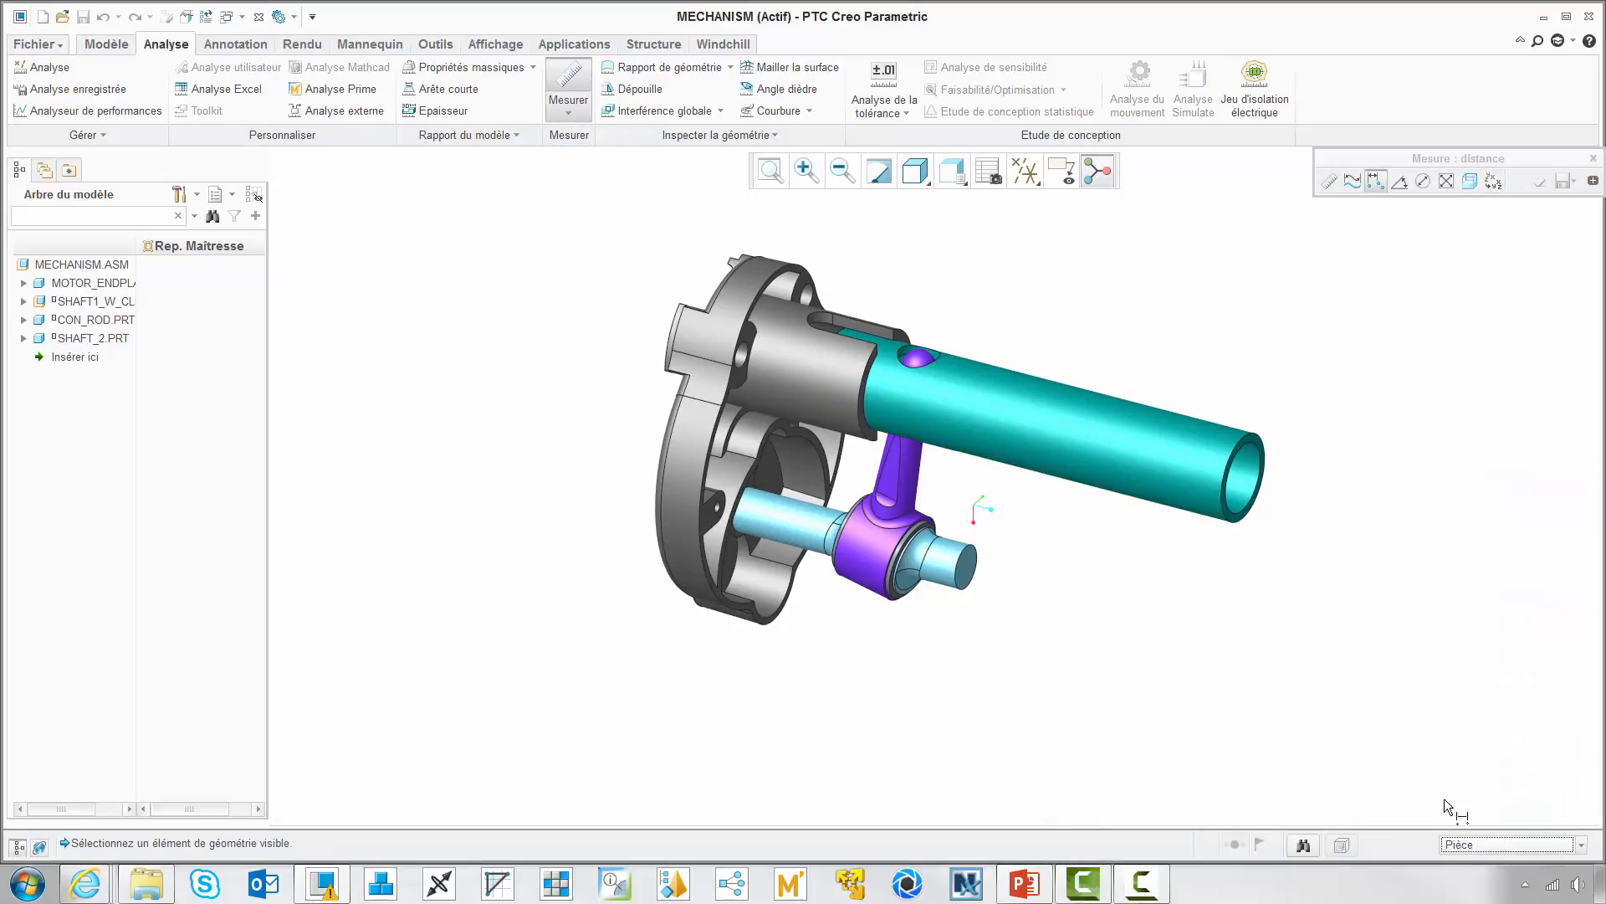
{"action": "left_click", "coordinate": [917, 460]}
{"action": "left_click", "coordinate": [820, 413]}
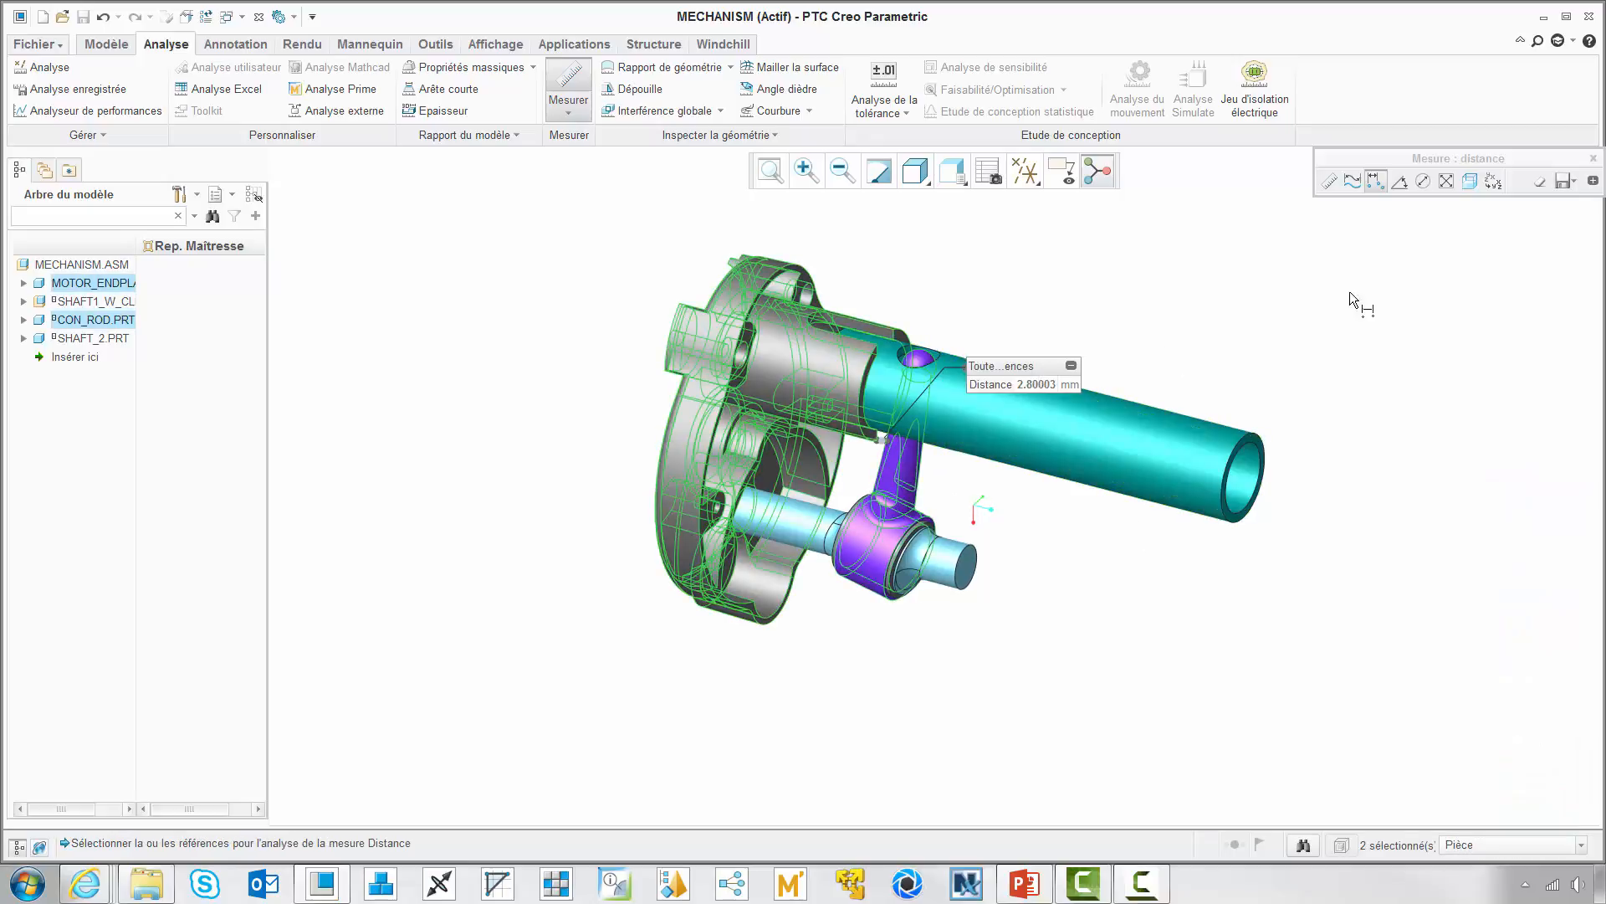
Step: Save the distance measurement as a feature named ecart
{"action": "left_click", "coordinate": [1561, 181]}
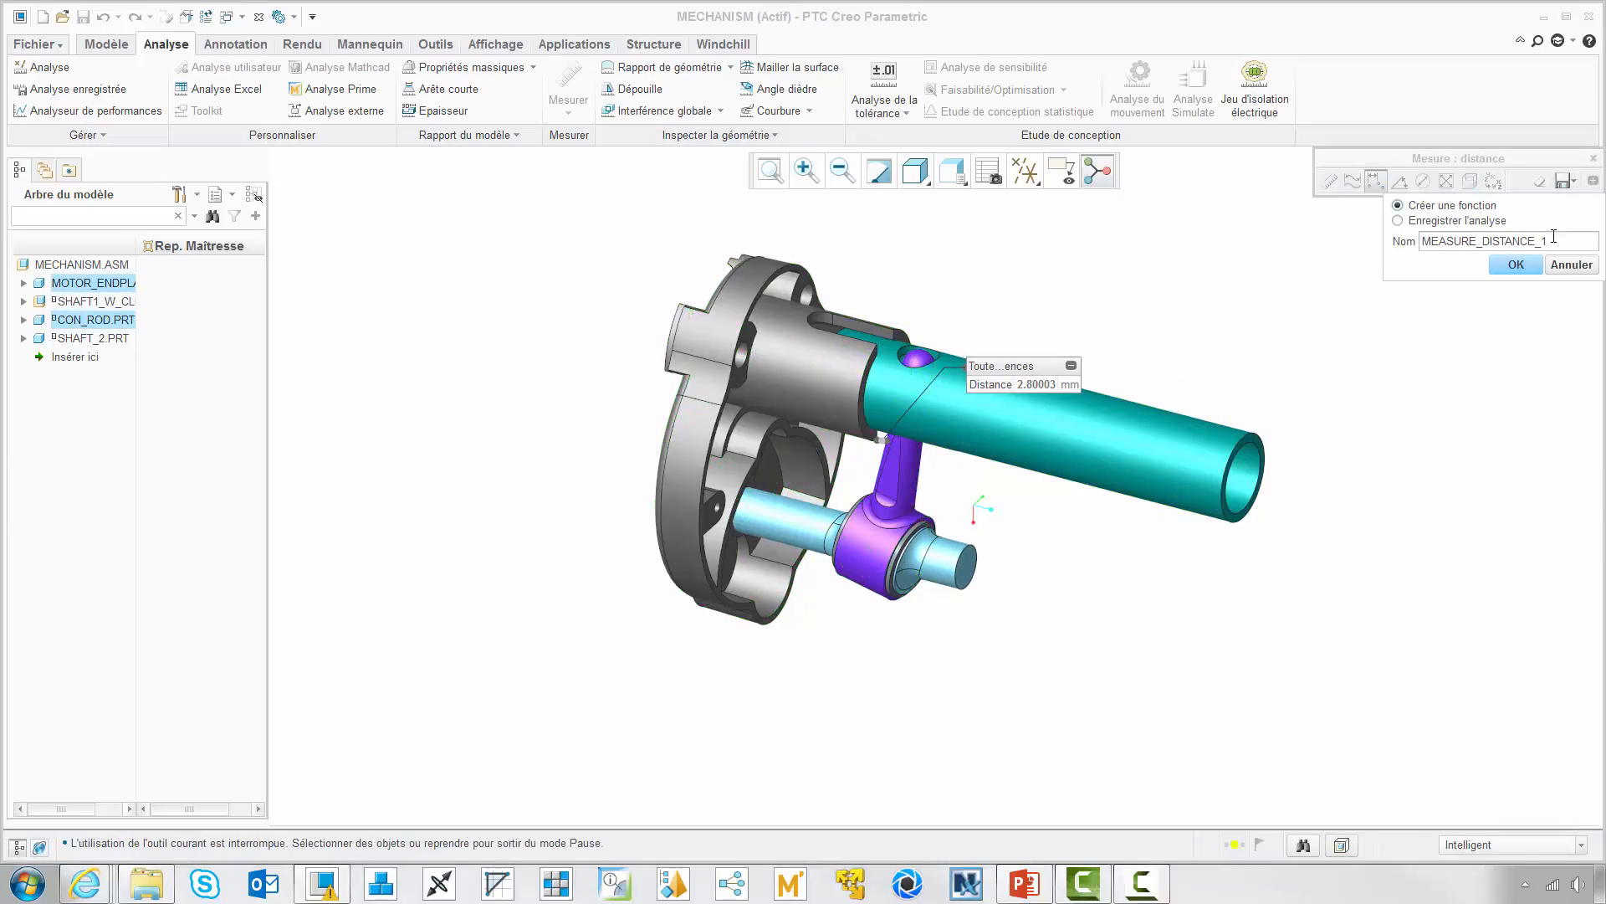
{"action": "left_click_drag", "start_coordinate": [1547, 241], "coordinate": [1427, 236]}
{"action": "type", "text": "ecart"}
{"action": "left_click", "coordinate": [1514, 264]}
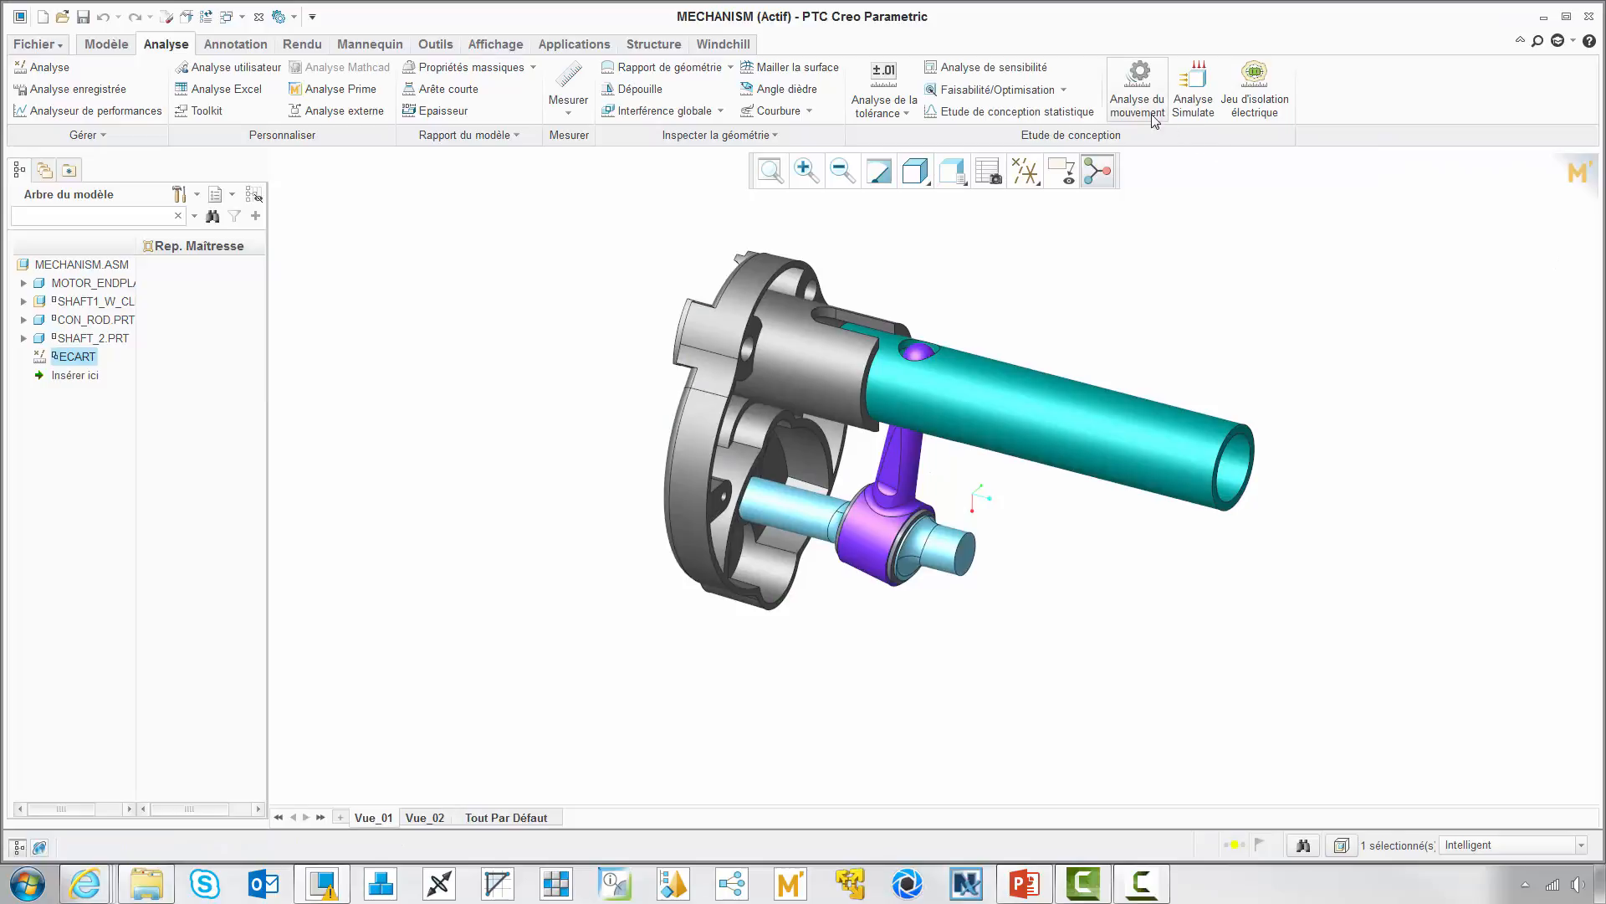
Step: Run a motion analysis of MotionDefinition1 on the DISTANCE:ECART parameter and add it to the model as a feature
{"action": "left_click", "coordinate": [1150, 116]}
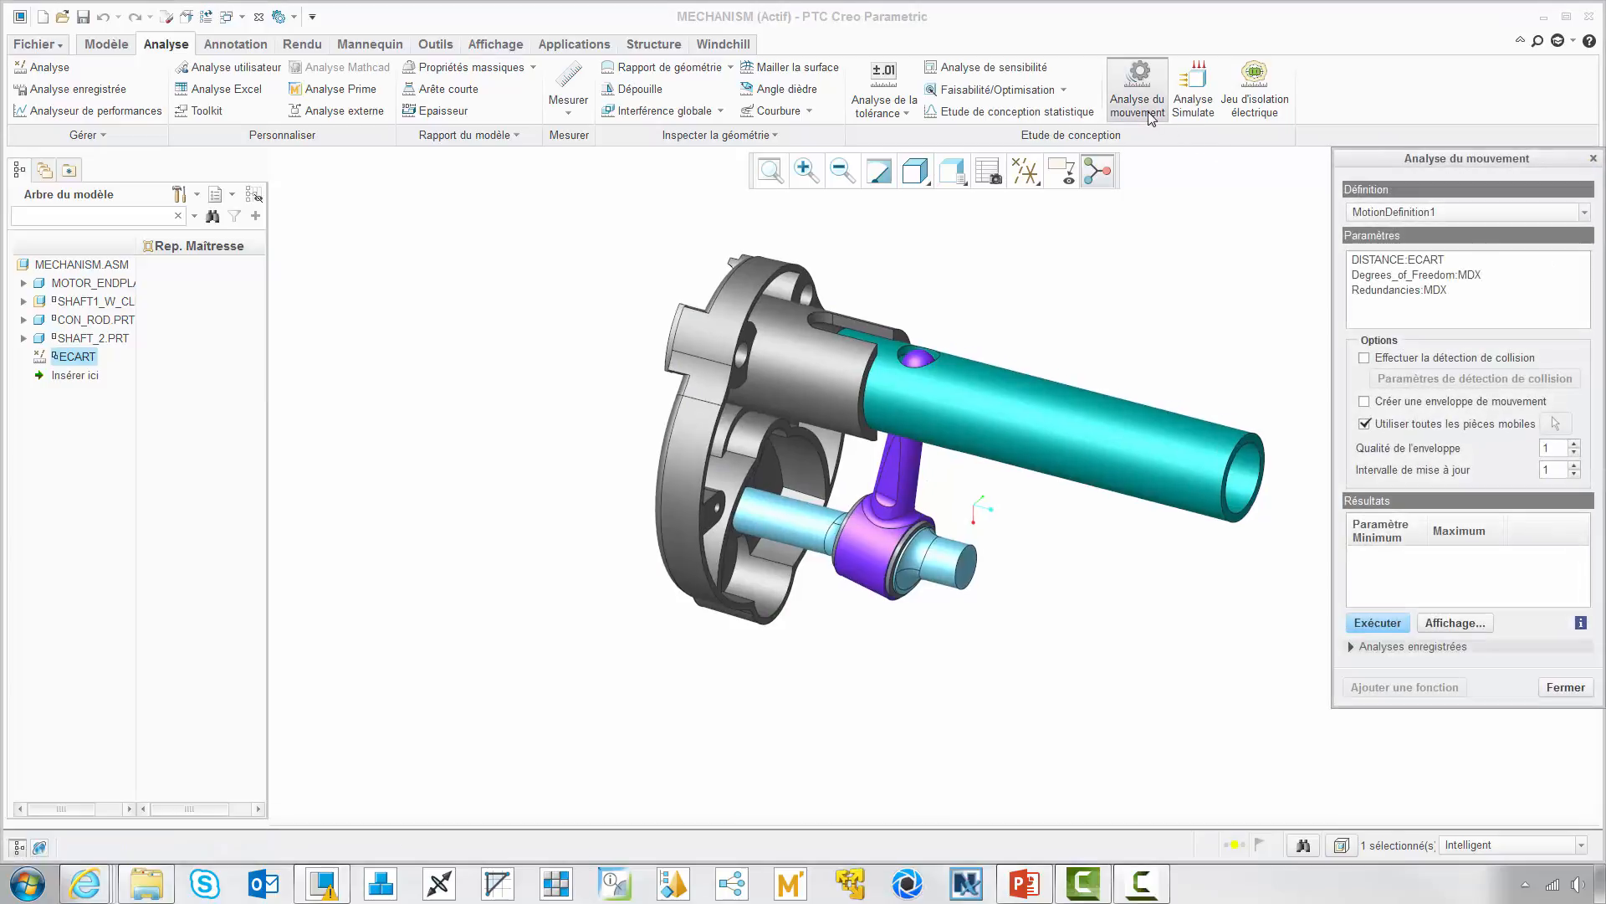
{"action": "left_click", "coordinate": [1380, 257]}
{"action": "left_click", "coordinate": [1390, 623]}
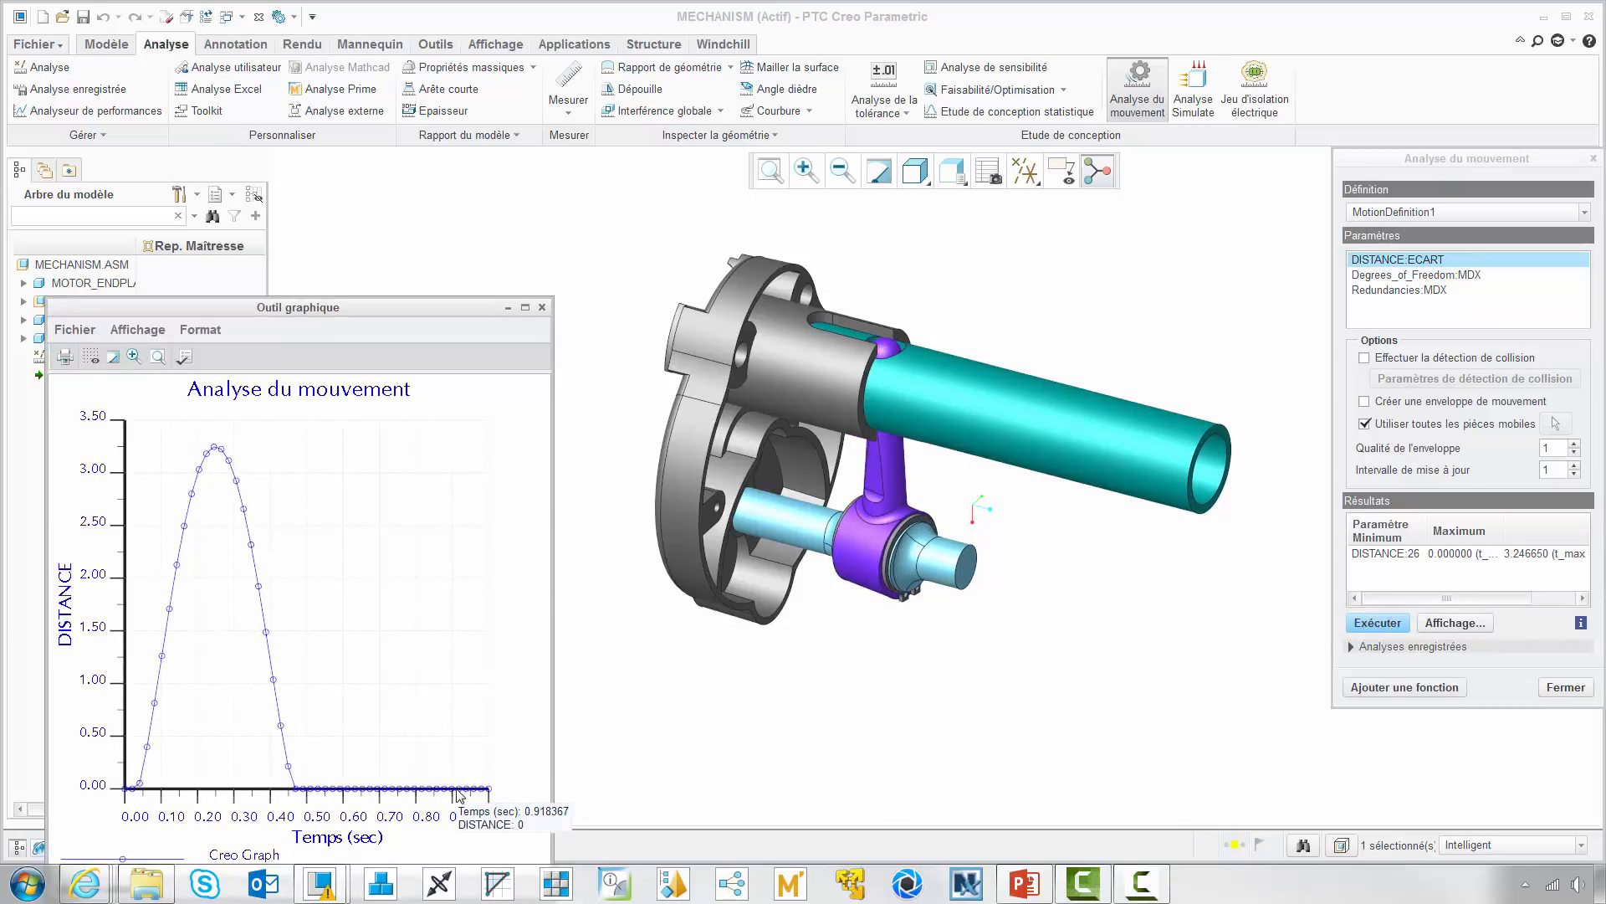
{"action": "mouse_move", "coordinate": [385, 796]}
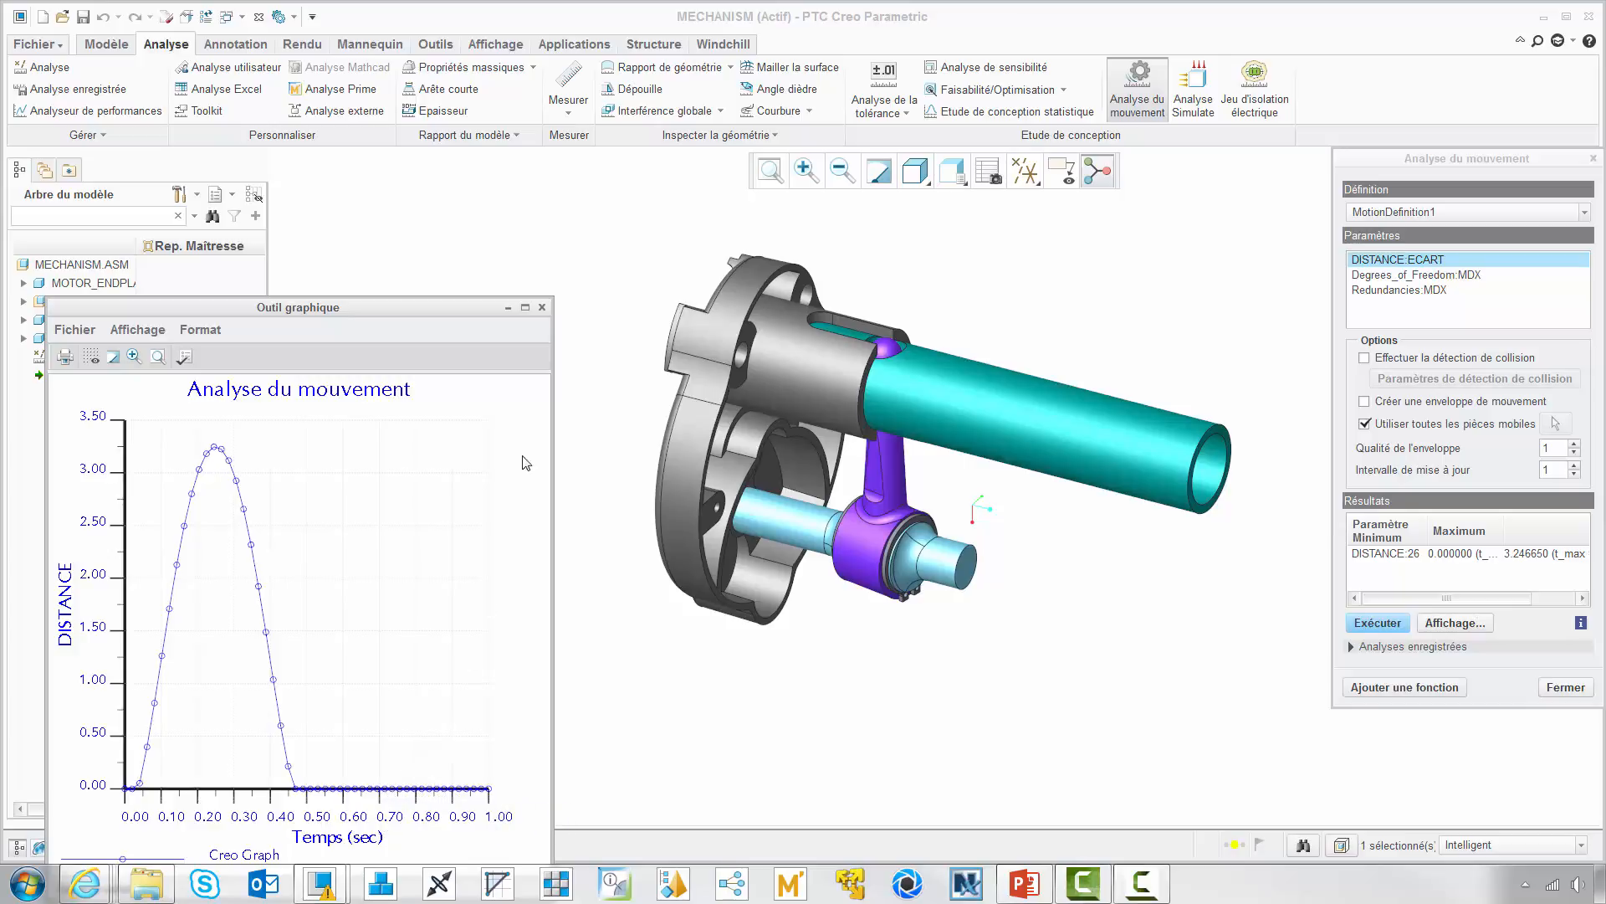
{"action": "left_click", "coordinate": [542, 308]}
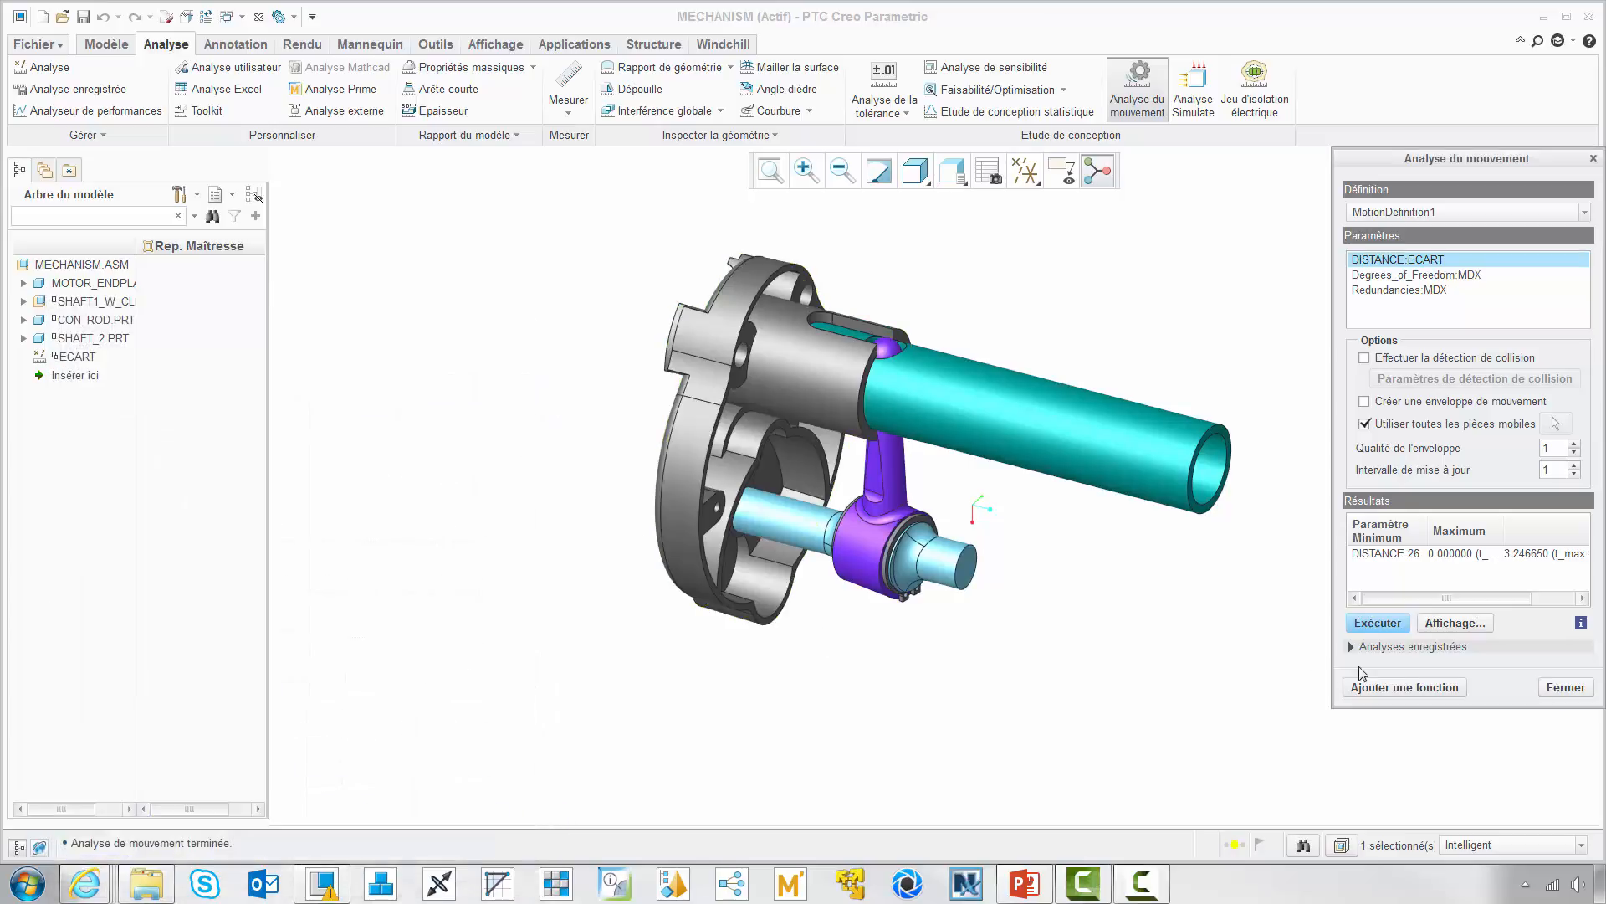
{"action": "left_click", "coordinate": [1406, 688]}
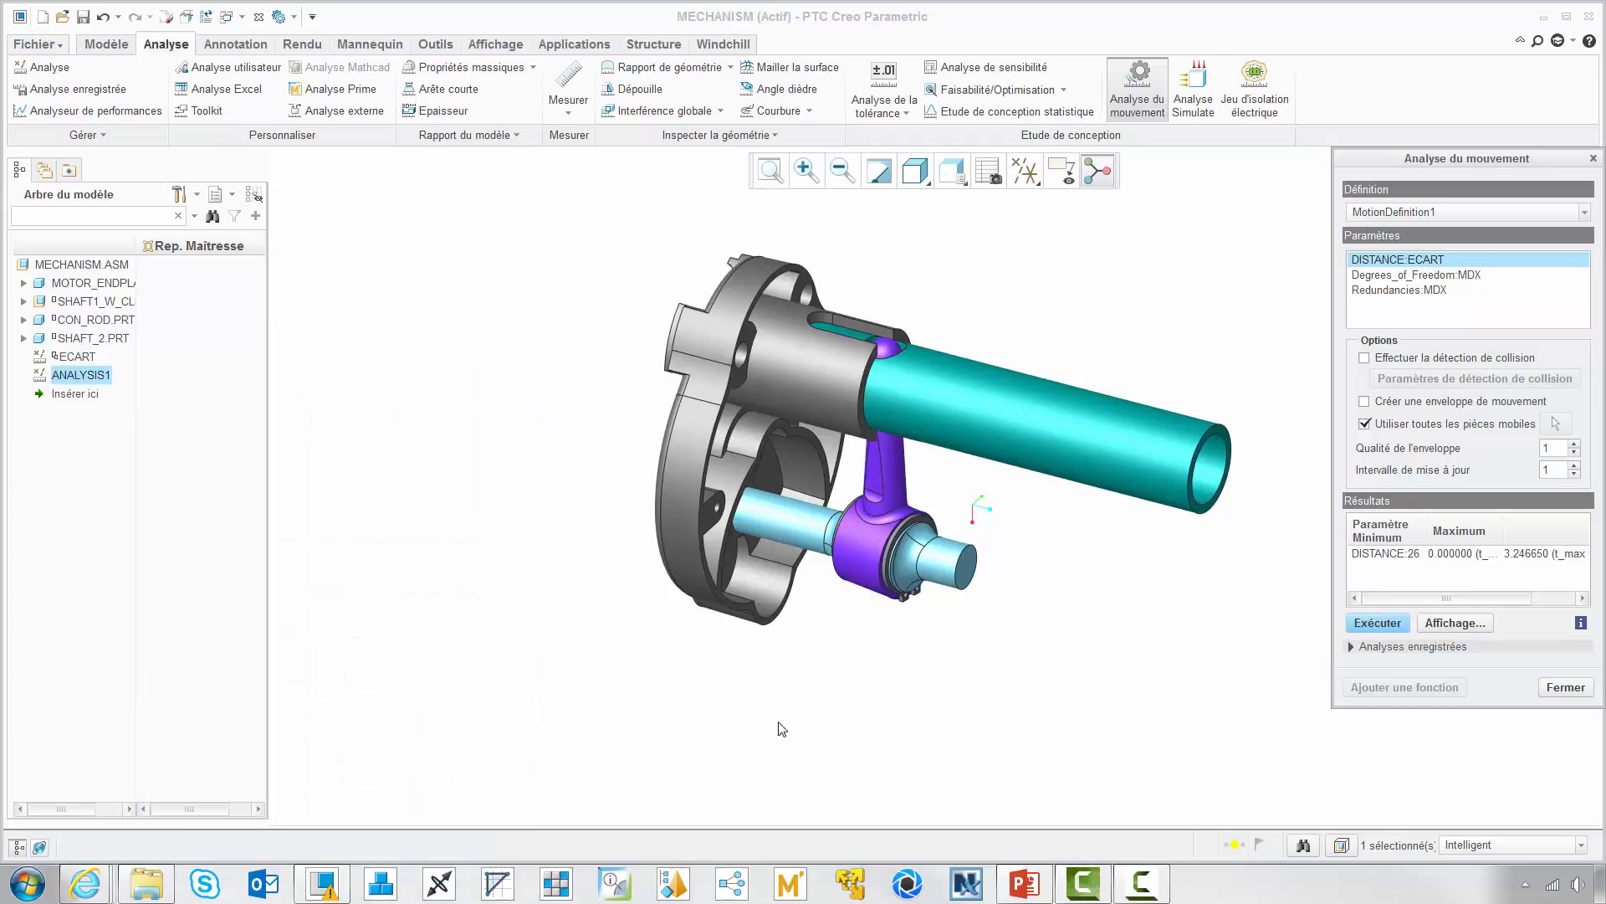
Step: Redefine the ANALYSIS1 feature and rerun its motion analysis of MotionDefinition1 on DISTANCE:ECART
{"action": "right_click", "coordinate": [106, 382]}
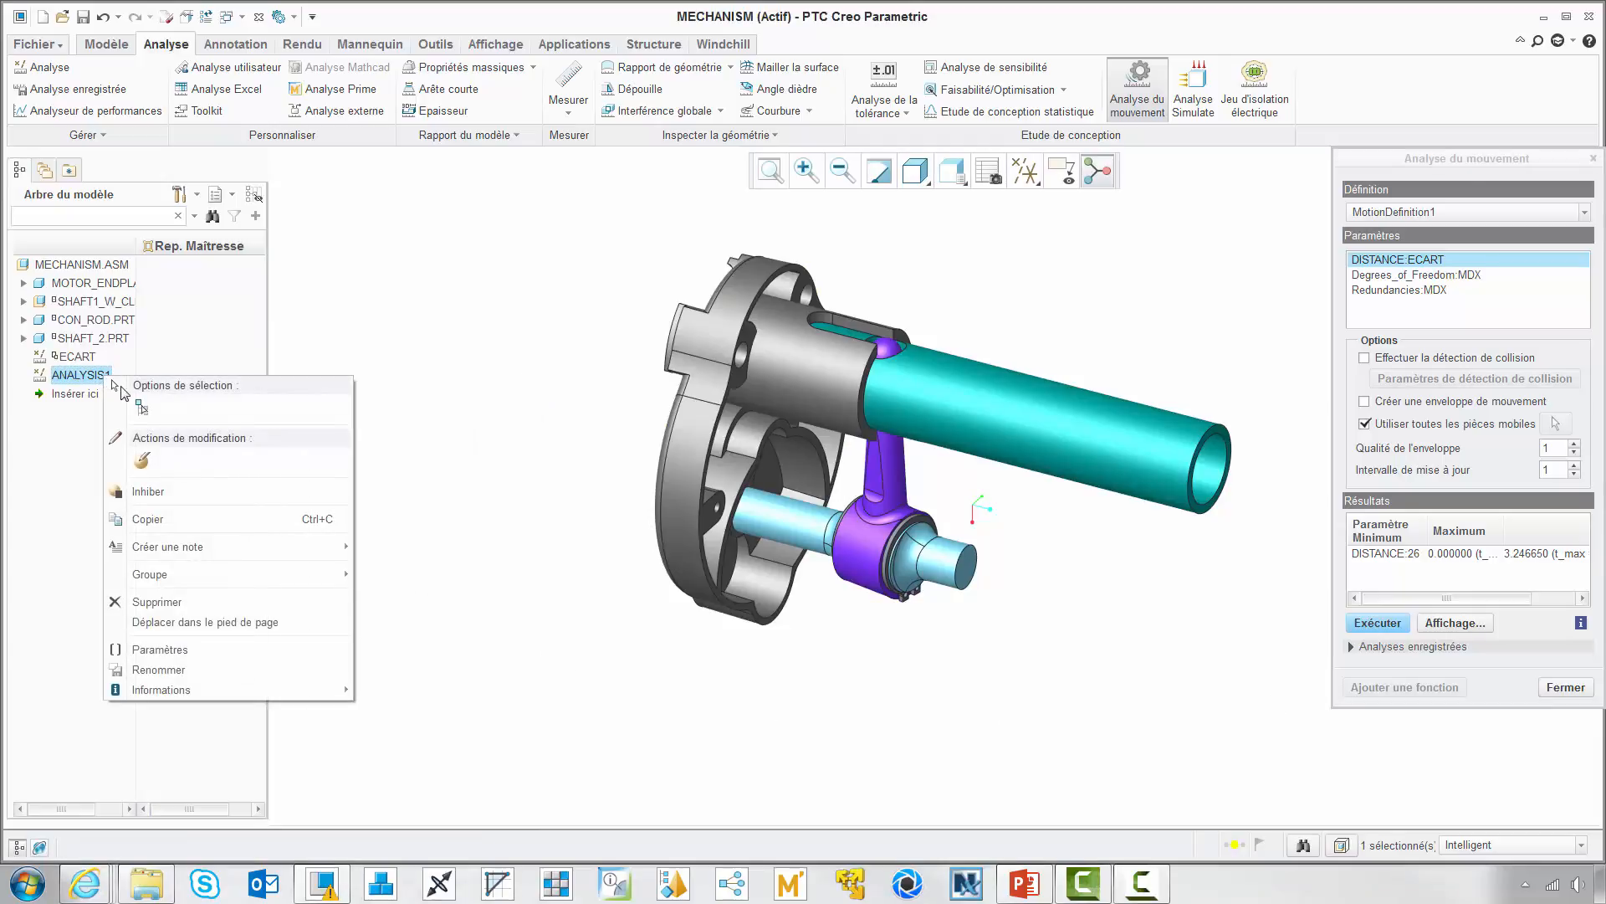
{"action": "left_click", "coordinate": [140, 436]}
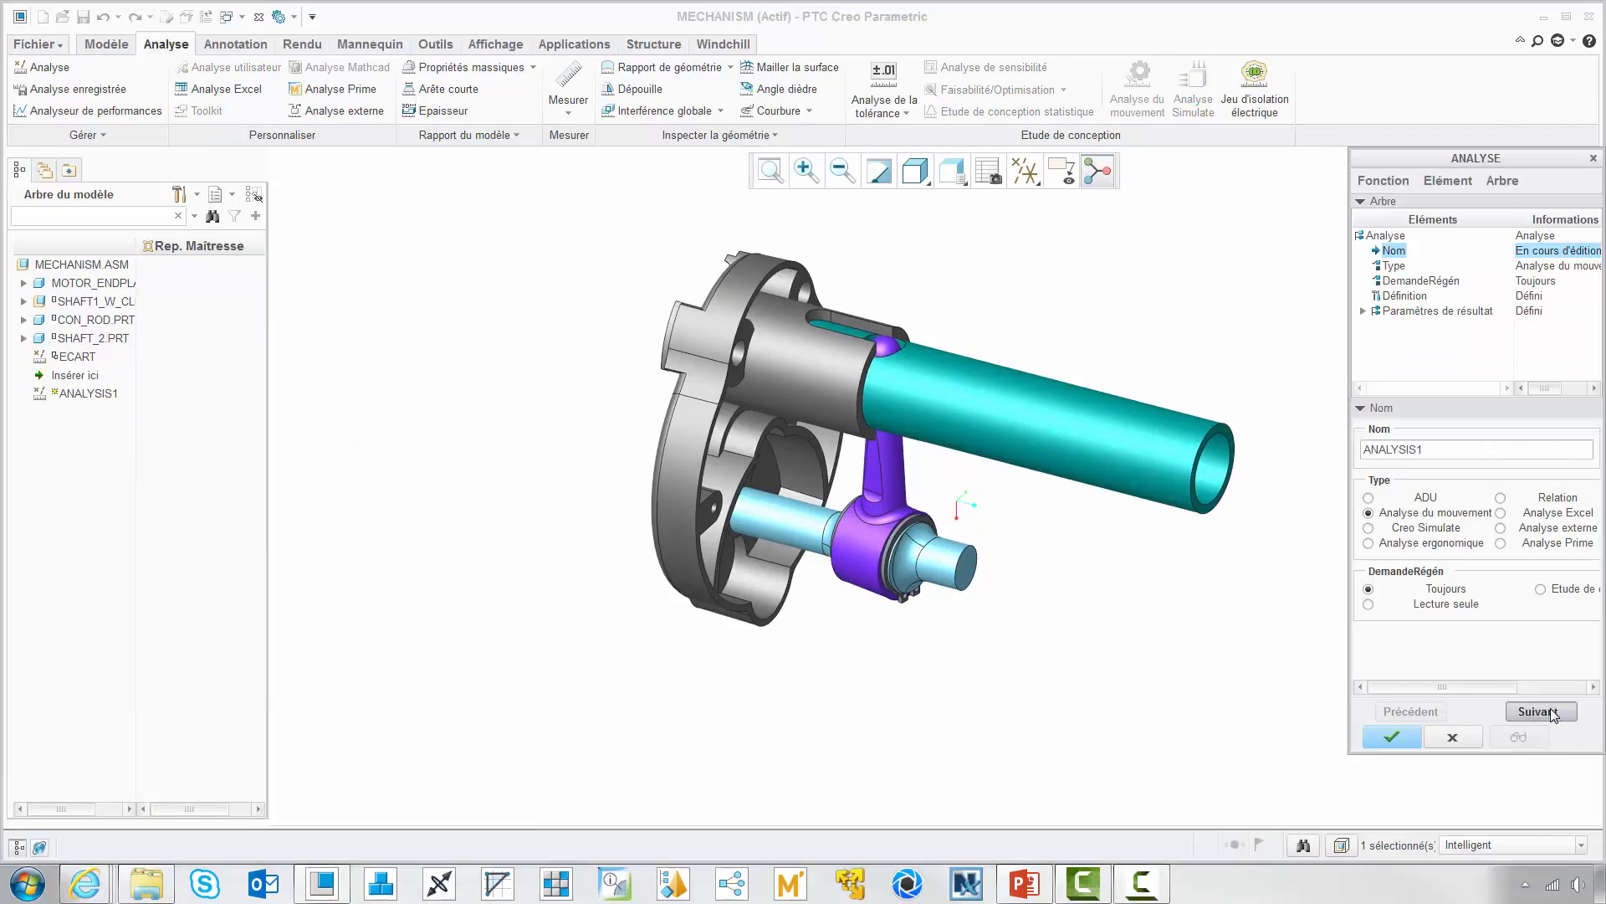
{"action": "left_click", "coordinate": [1538, 711]}
{"action": "left_click", "coordinate": [1395, 623]}
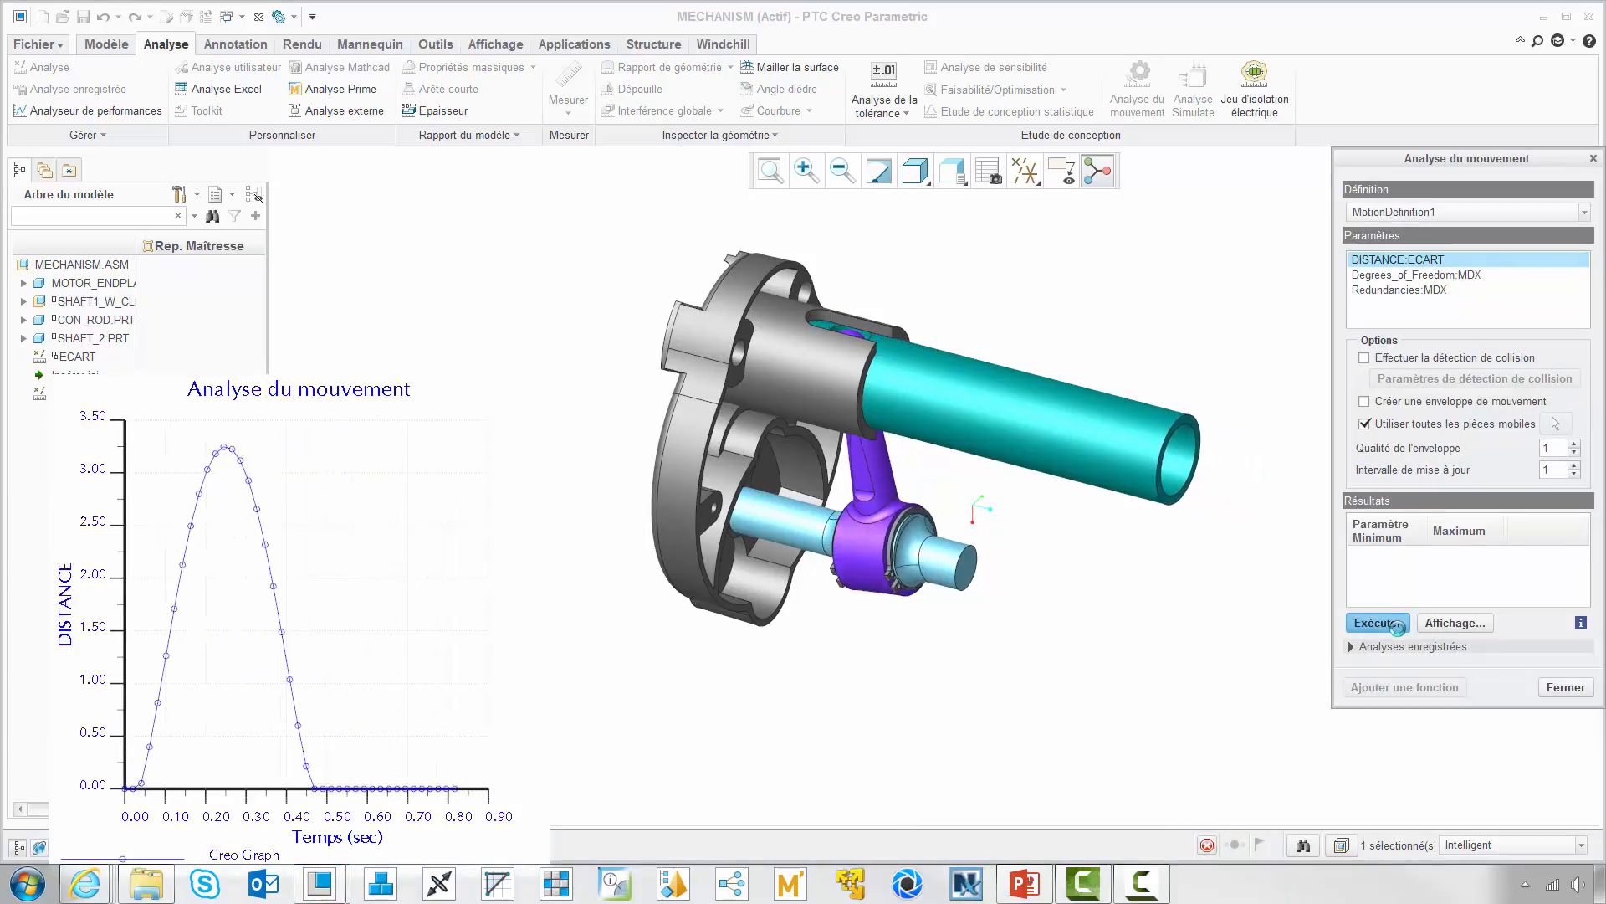
{"action": "left_click", "coordinate": [1558, 685]}
Step: Disable creation of the MOTION_RUNTIME and MAX_DISTANCE result parameters, keep MIN_DISTANCE, and validate ANALYSIS1
{"action": "left_click", "coordinate": [1483, 560]}
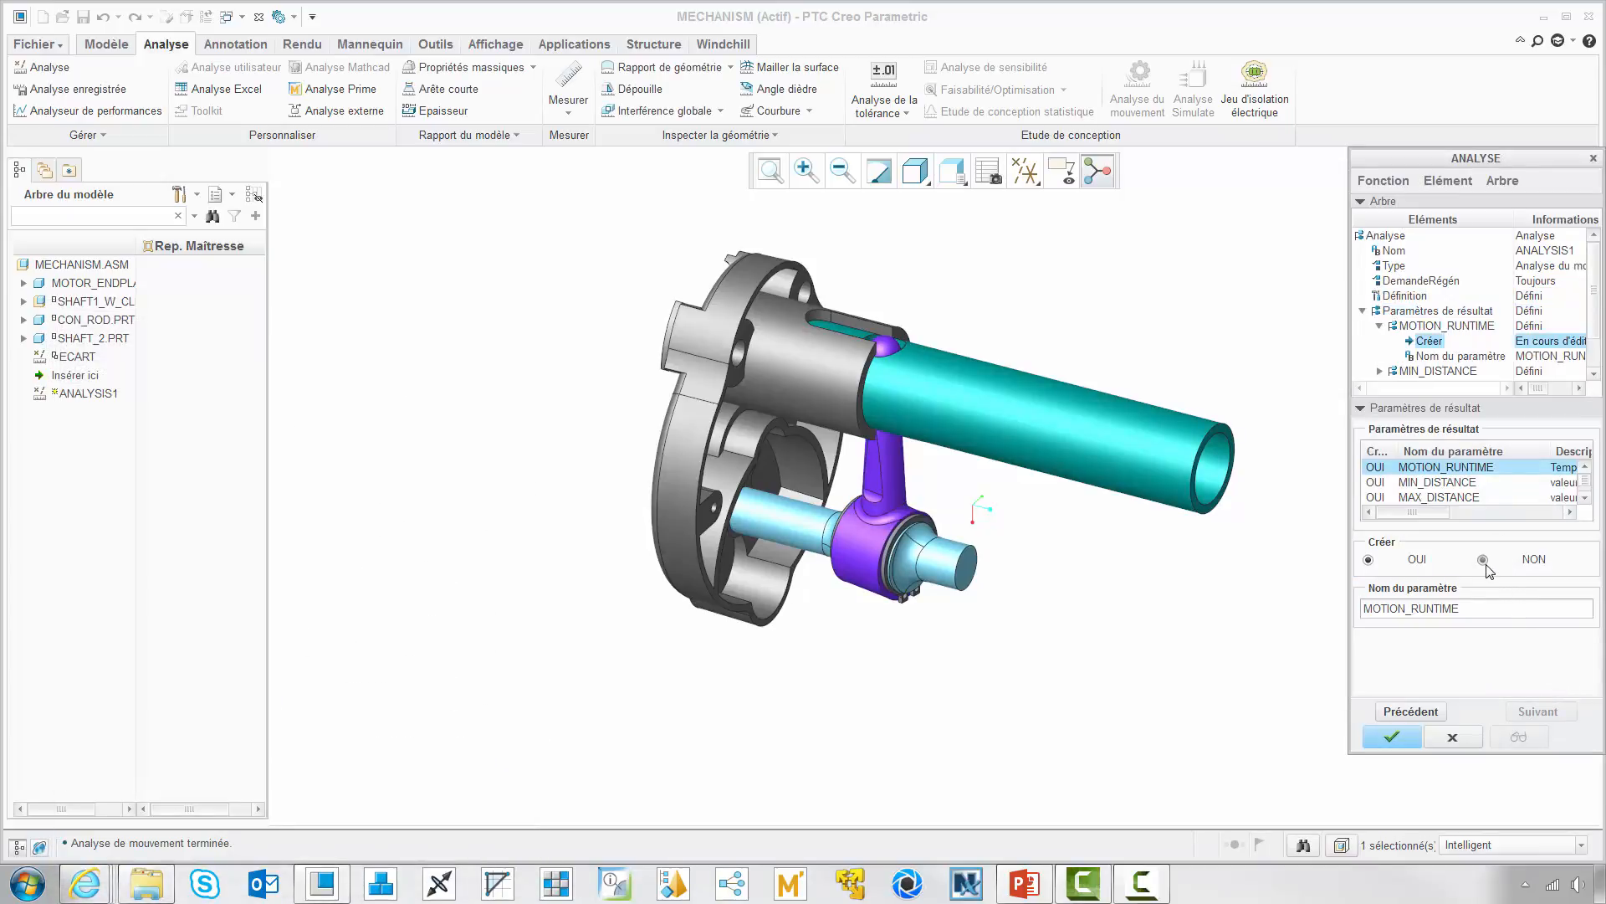
{"action": "left_click", "coordinate": [1464, 497]}
{"action": "left_click", "coordinate": [1484, 560]}
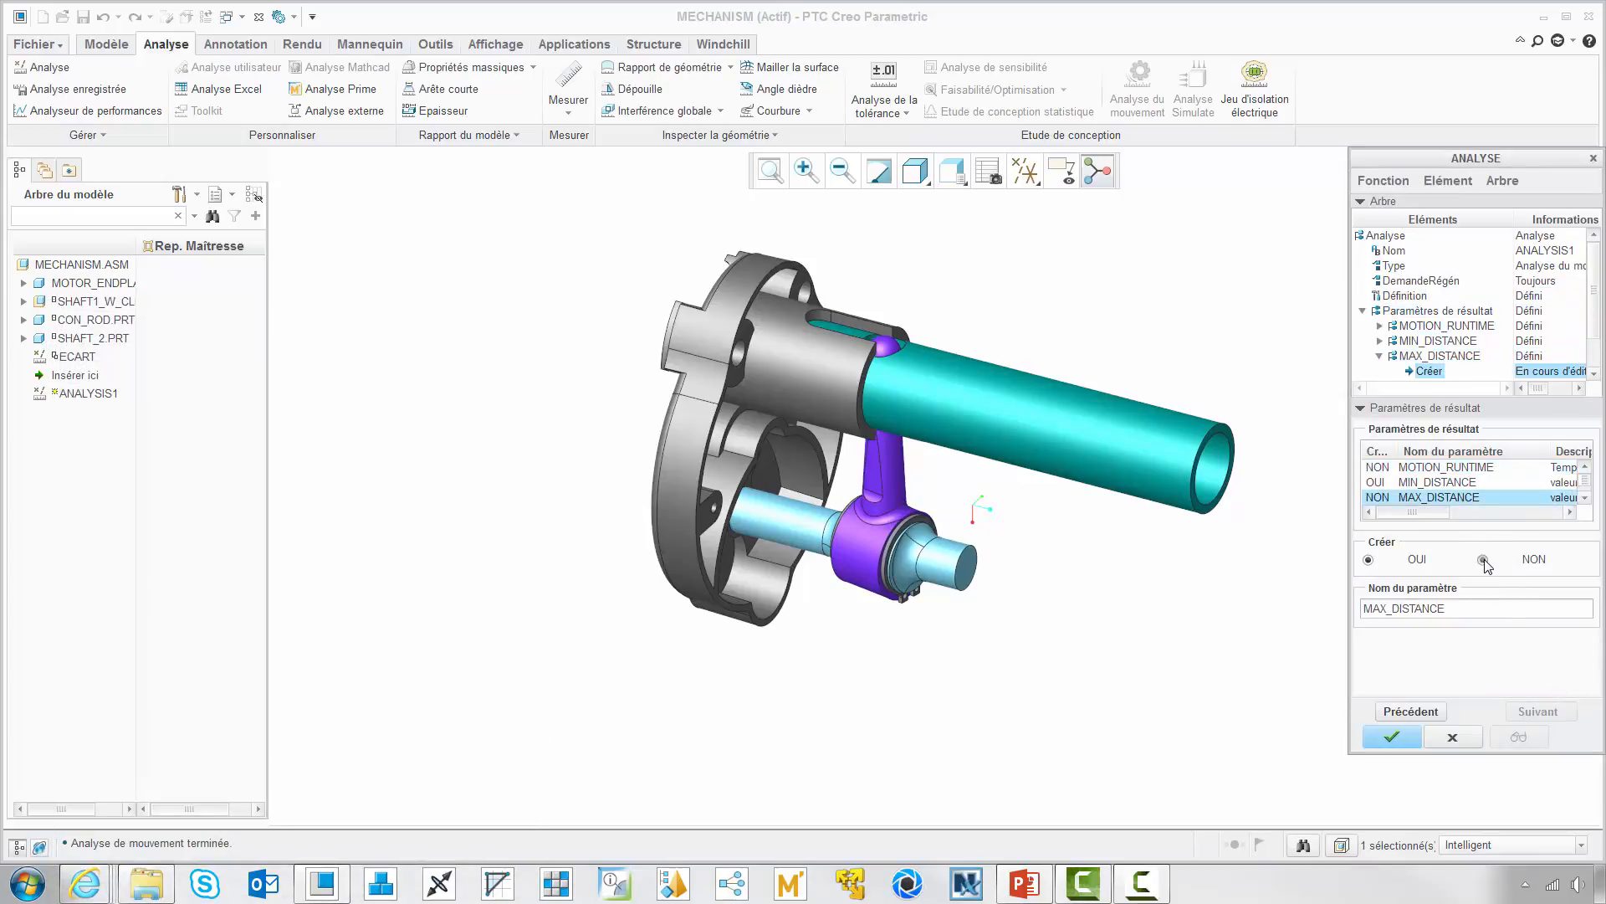
{"action": "left_click", "coordinate": [1462, 484]}
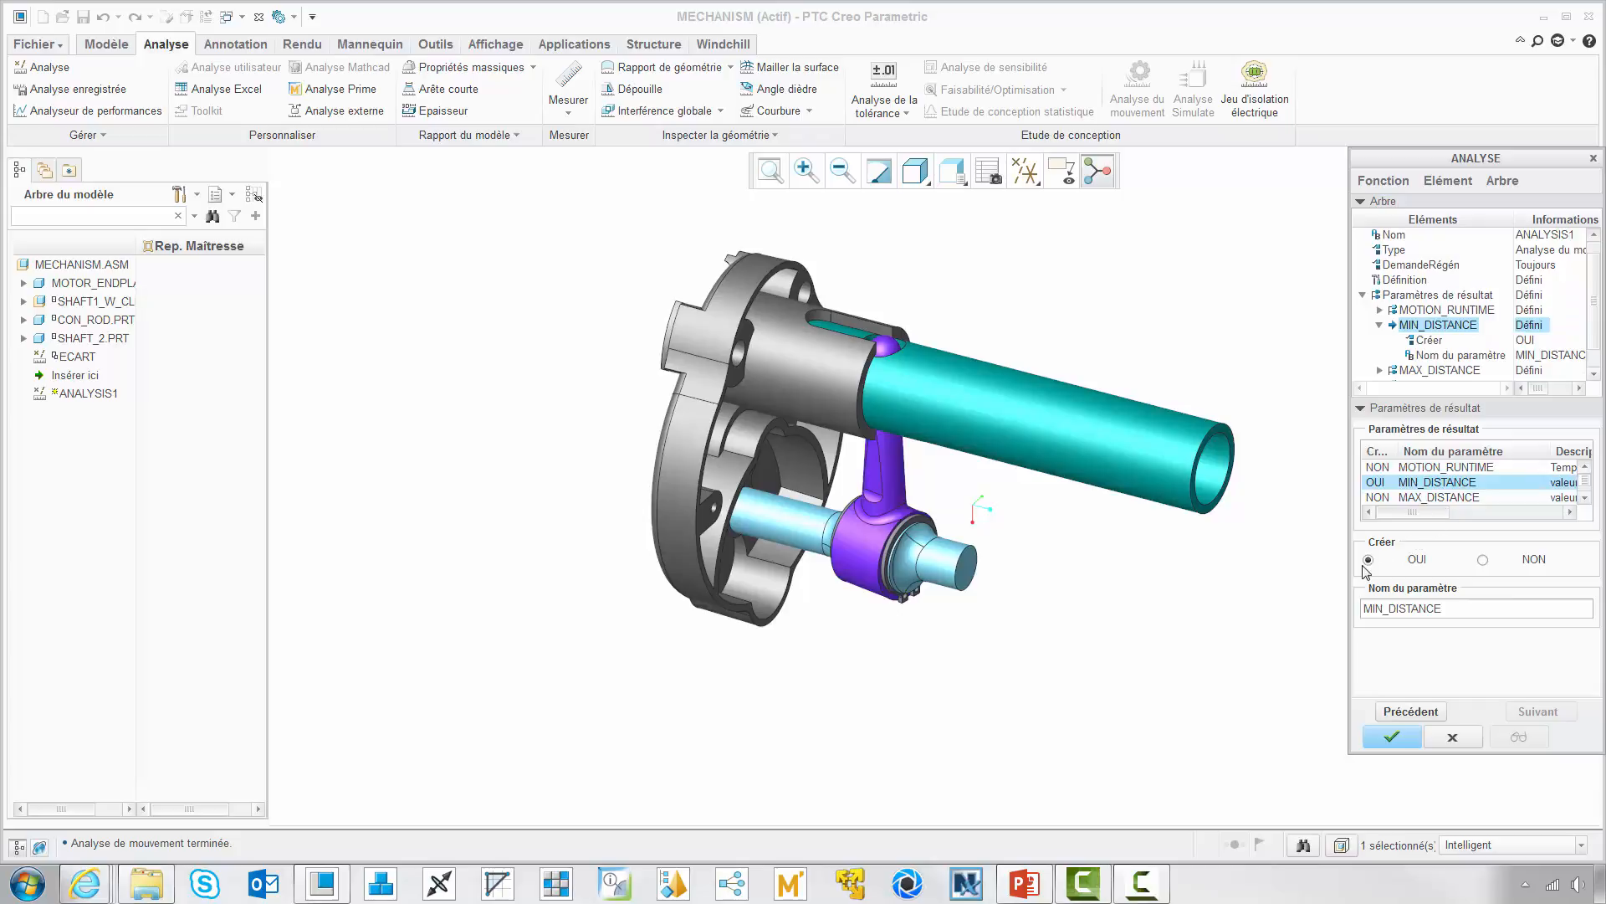
{"action": "left_click", "coordinate": [1403, 736]}
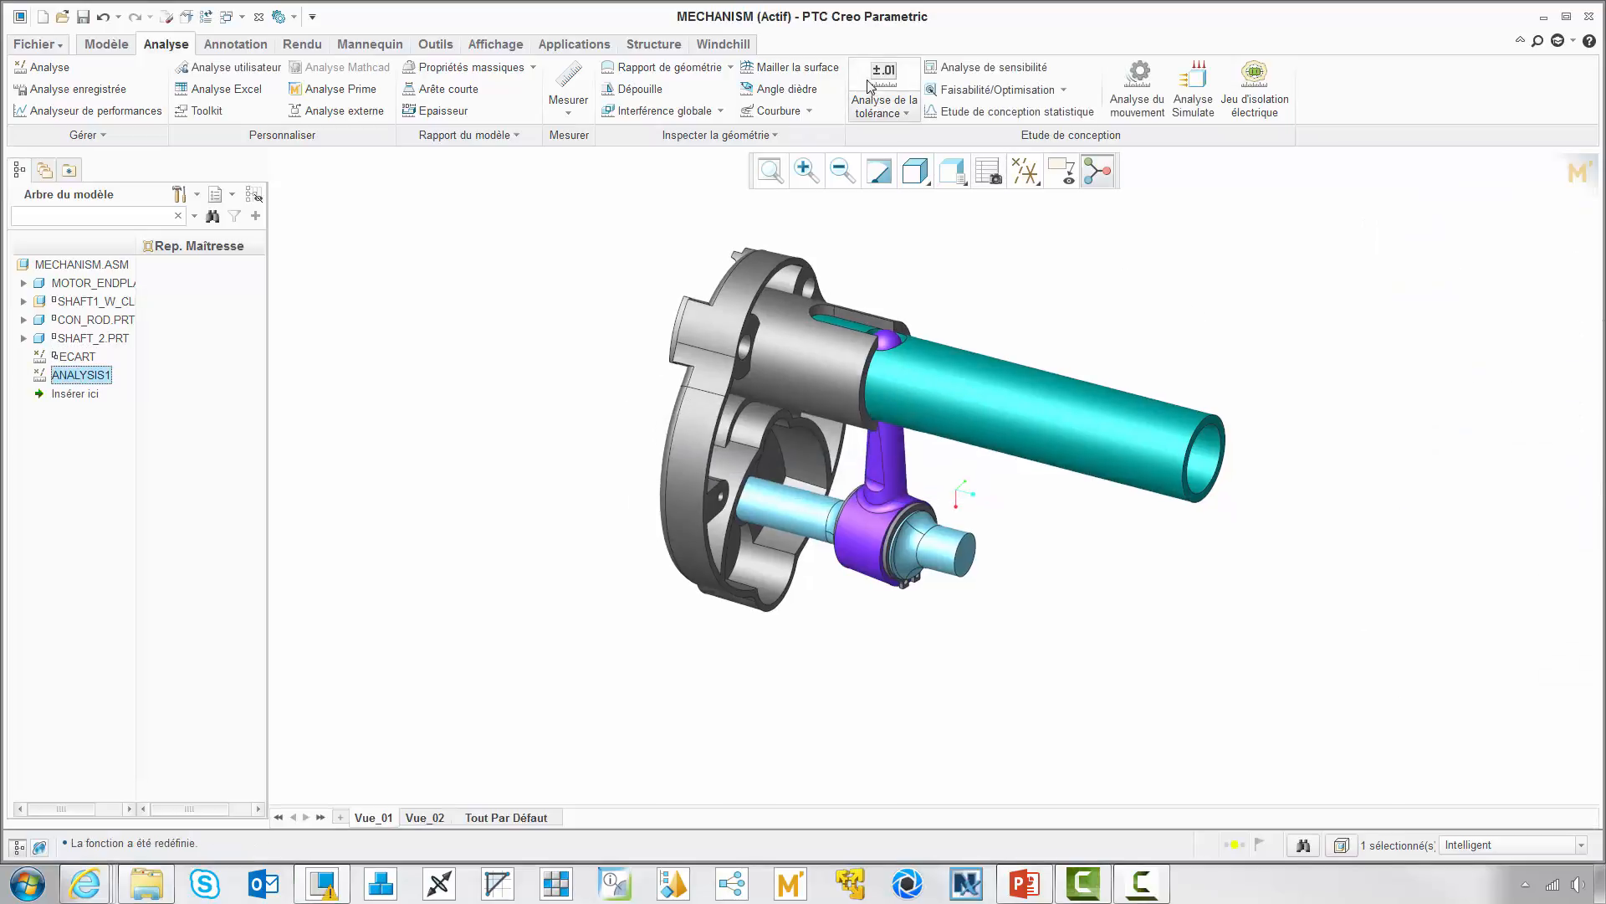
Step: Start sensitivity study SENS1 on the motor endplate's Ø9.5 dimension (d134), varying it from 9 to 13
{"action": "left_click", "coordinate": [938, 70]}
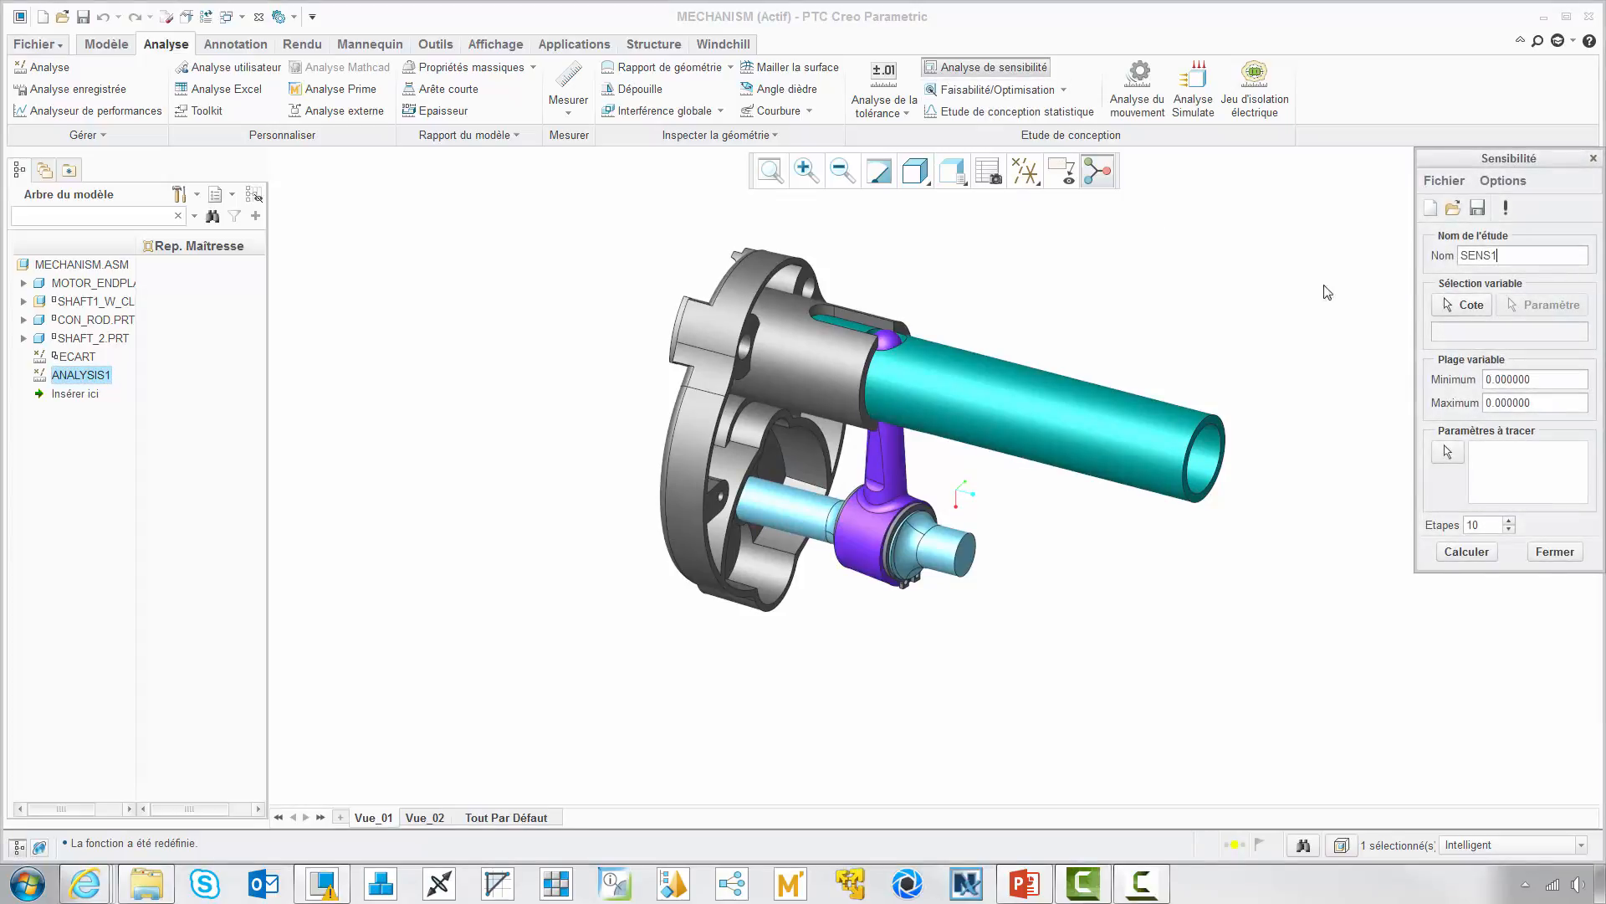
{"action": "left_click", "coordinate": [1465, 306]}
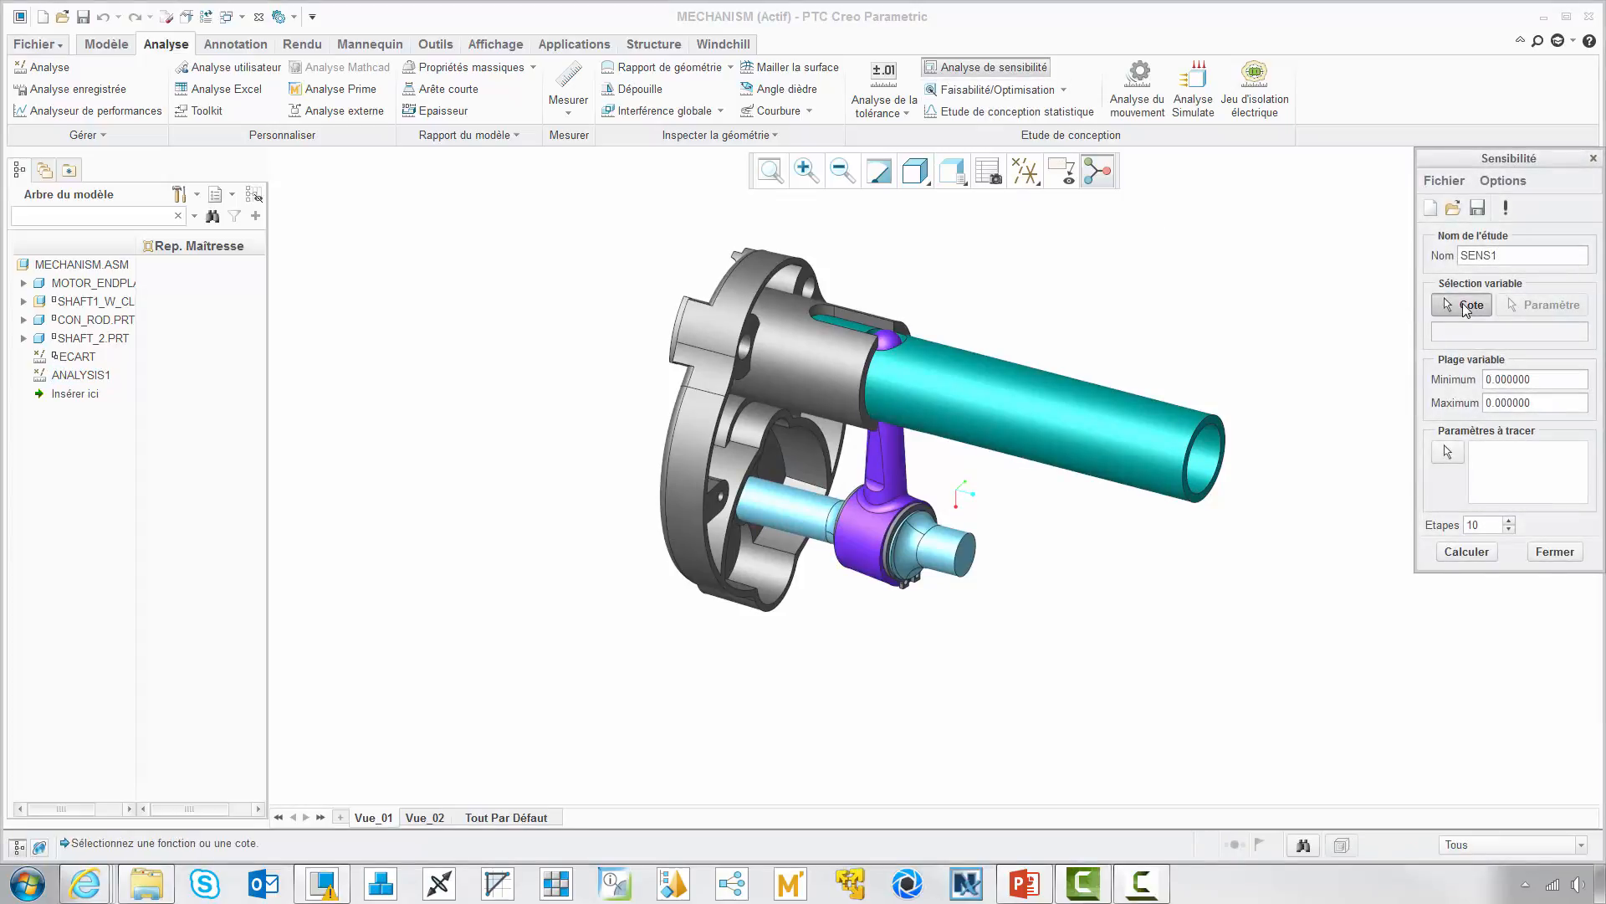
{"action": "left_click", "coordinate": [870, 314]}
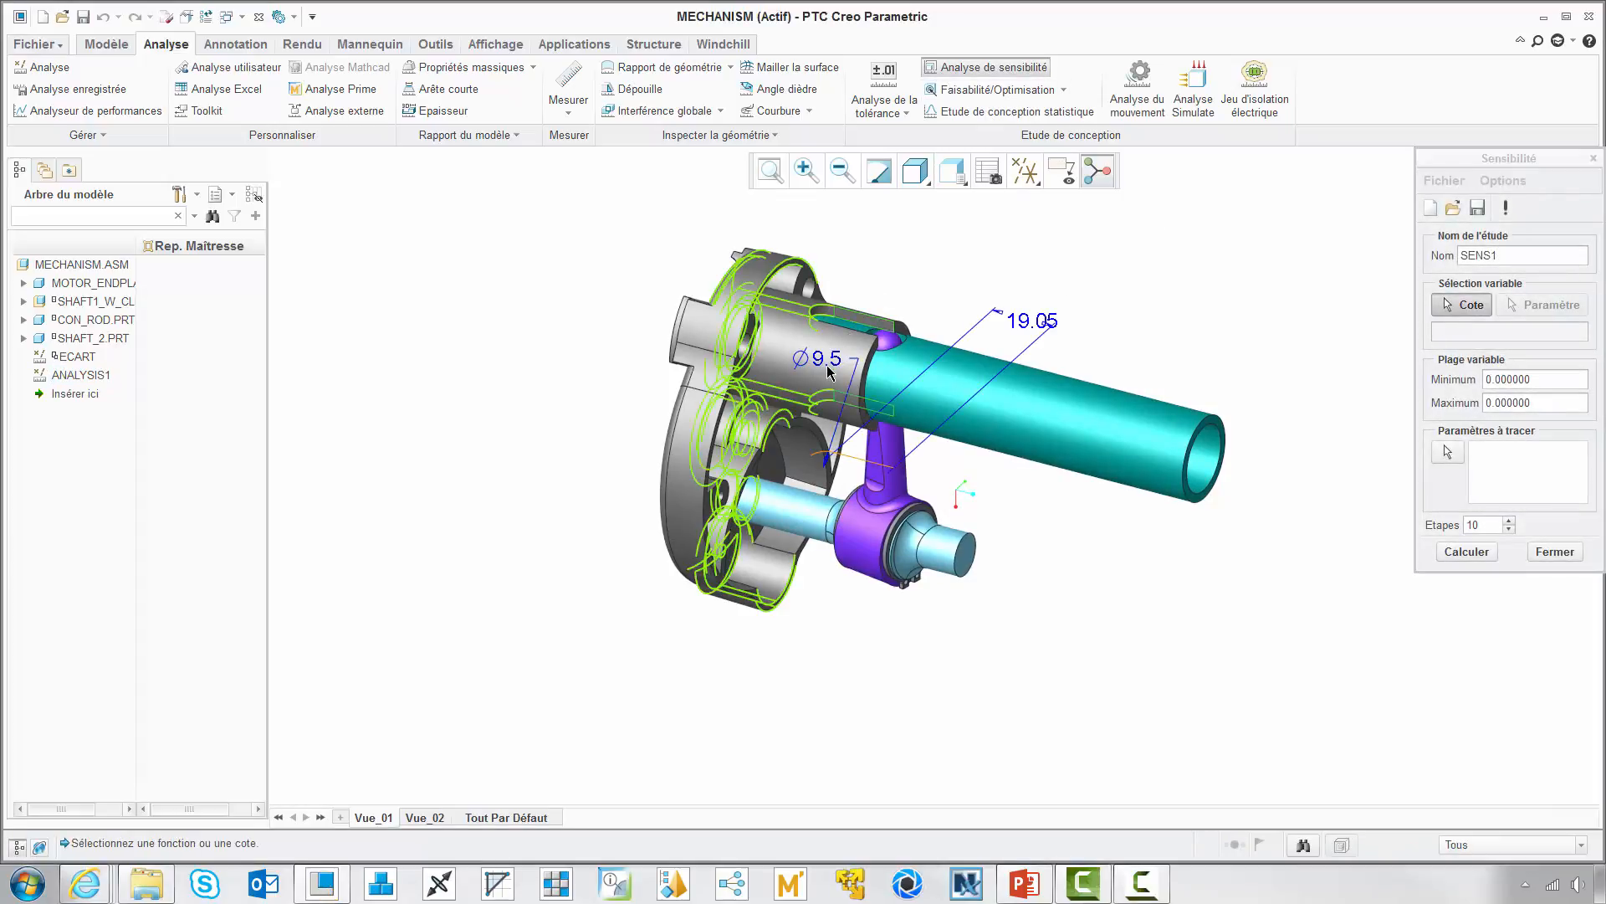
{"action": "left_click", "coordinate": [829, 370]}
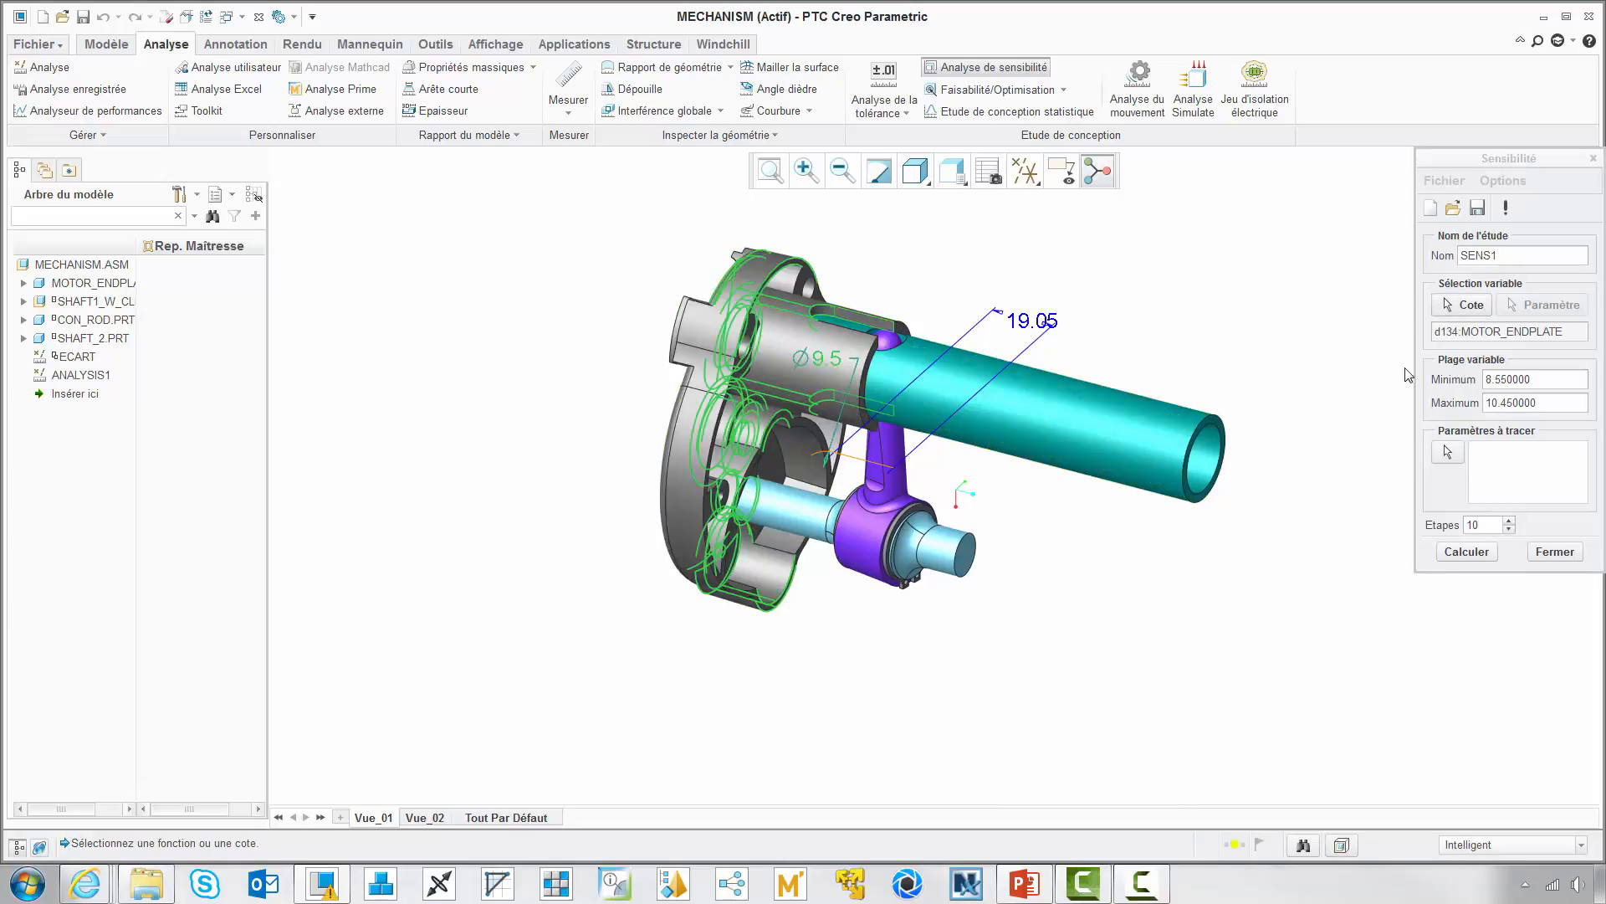
{"action": "left_click_drag", "start_coordinate": [1549, 375], "coordinate": [1490, 404]}
{"action": "type", "text": "9"}
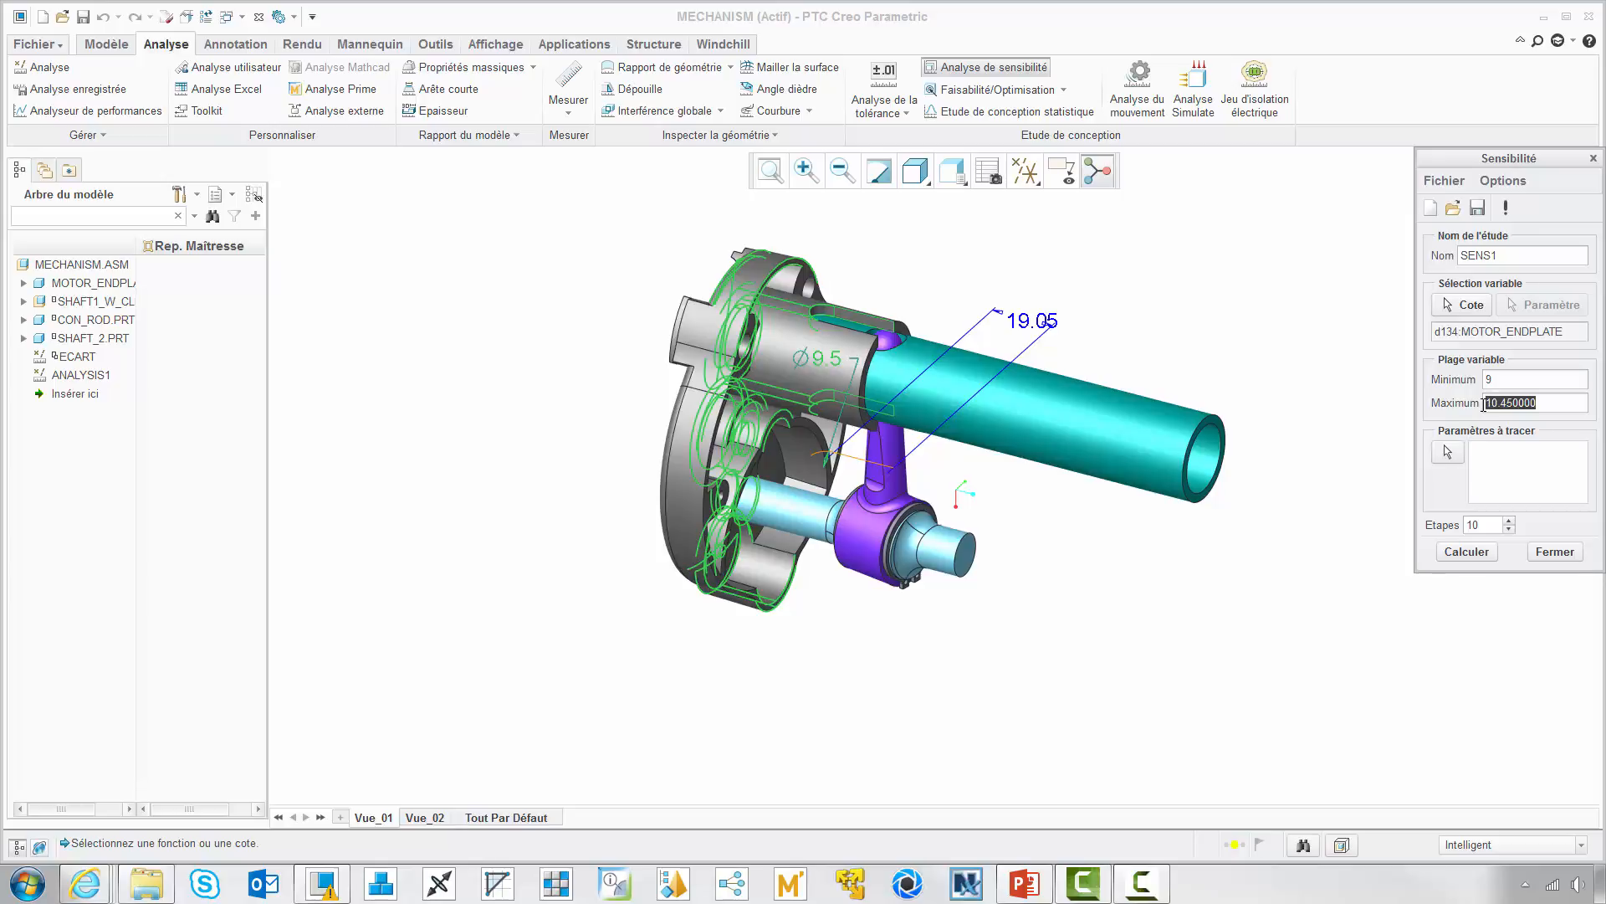
{"action": "type", "text": "13"}
Step: Choose MIN_DISTANCE:ANALYSIS1 as the parameter to plot and compute the sensitivity study in 10 steps
{"action": "left_click", "coordinate": [1448, 452]}
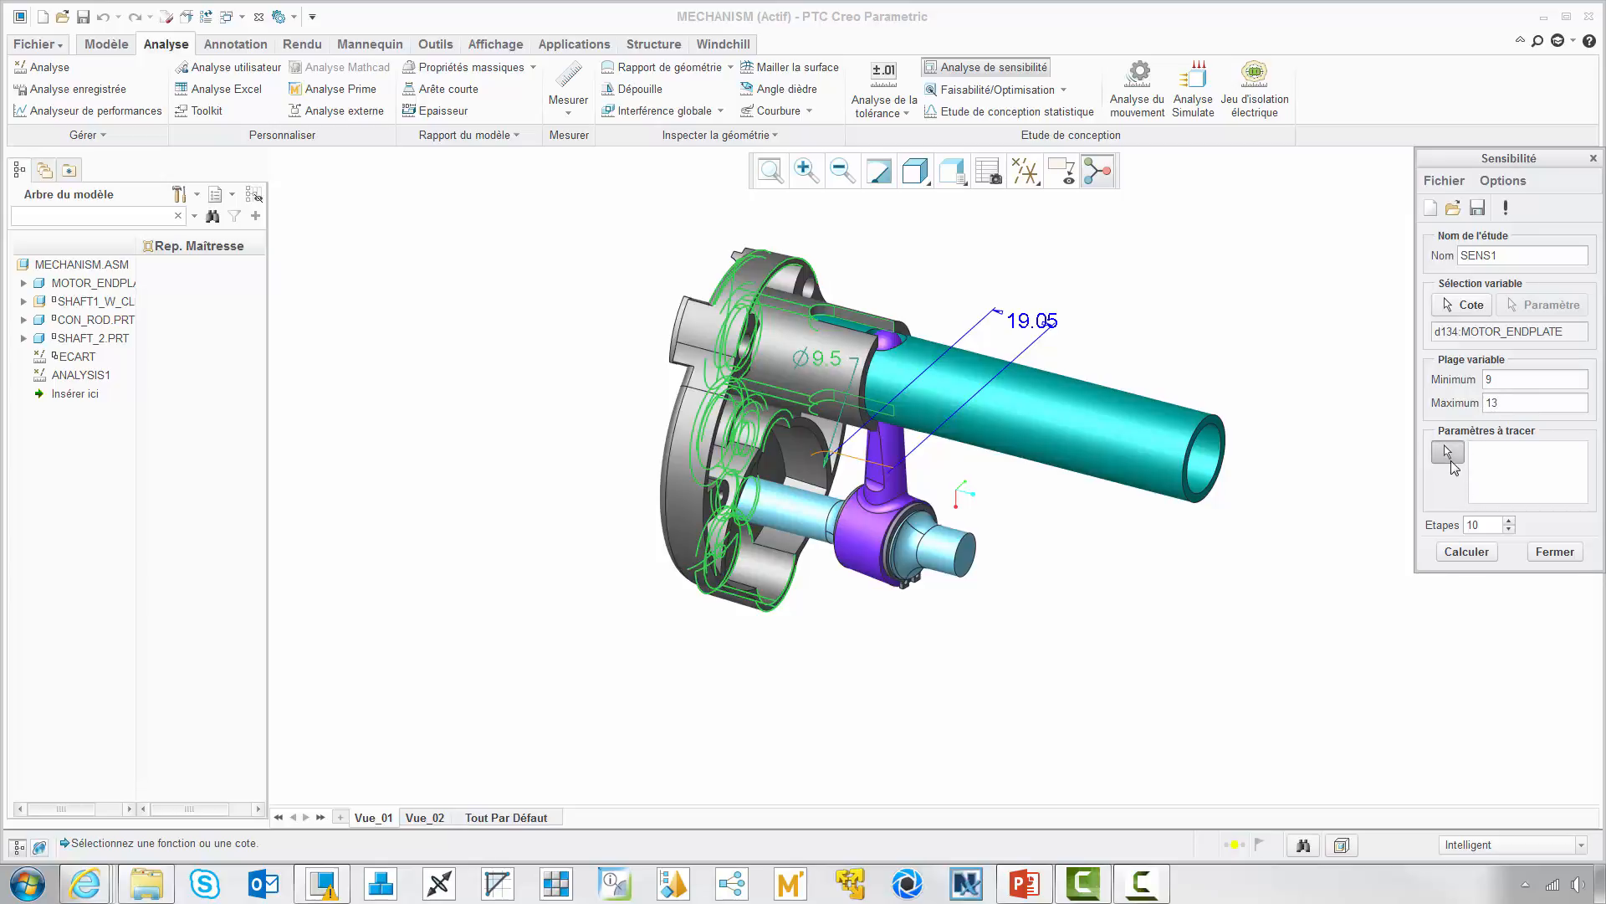
{"action": "left_click", "coordinate": [1467, 633]}
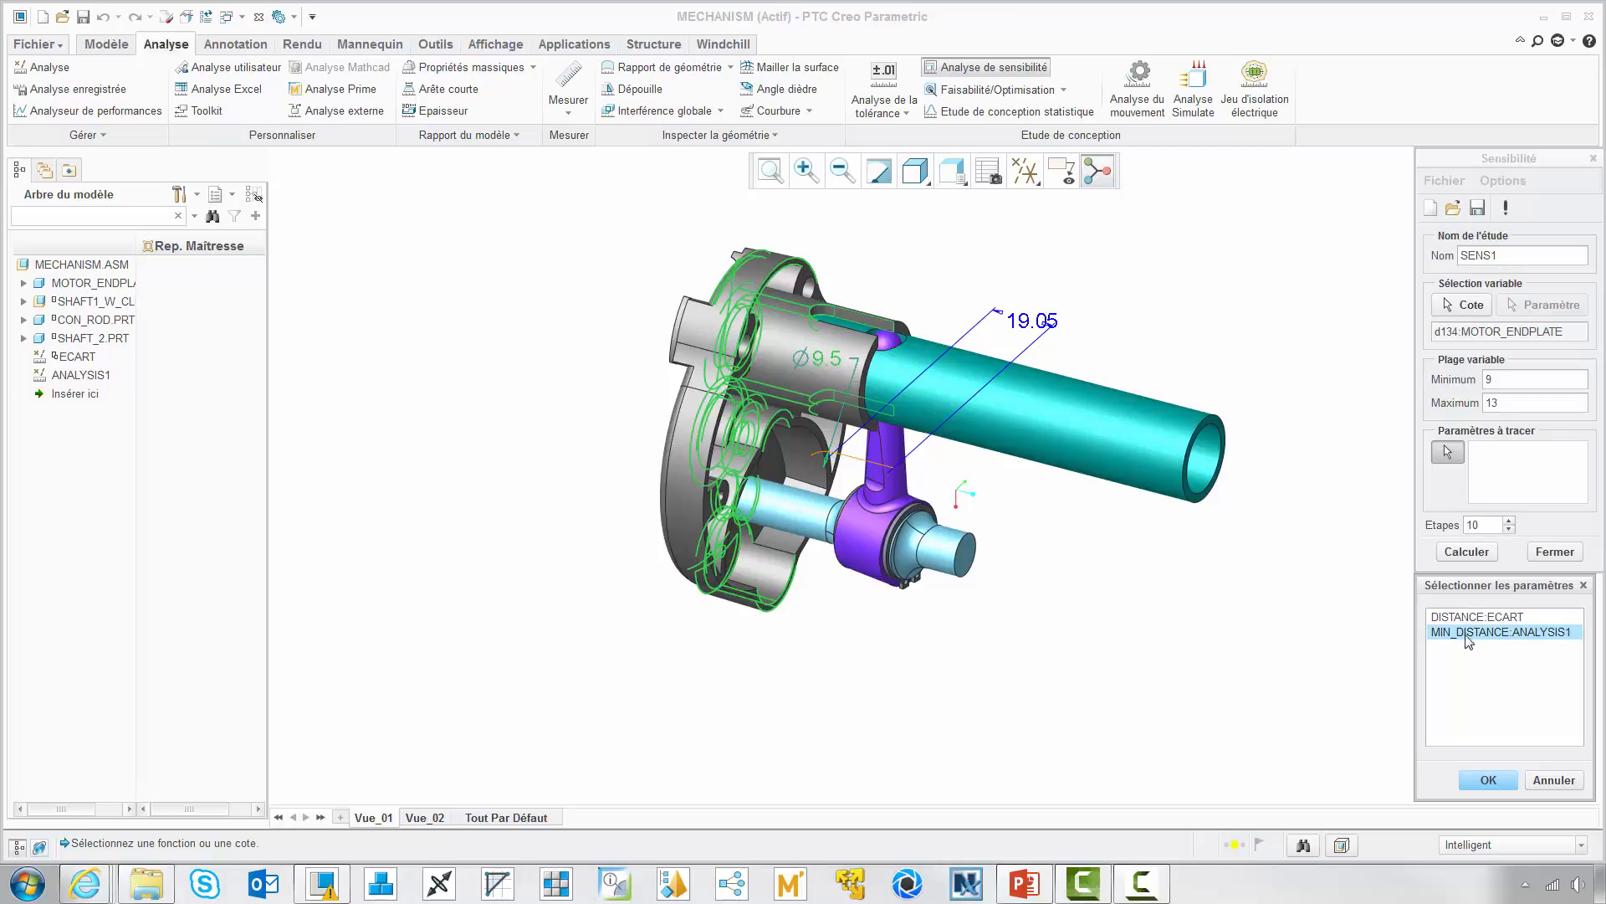
{"action": "left_click", "coordinate": [1487, 781]}
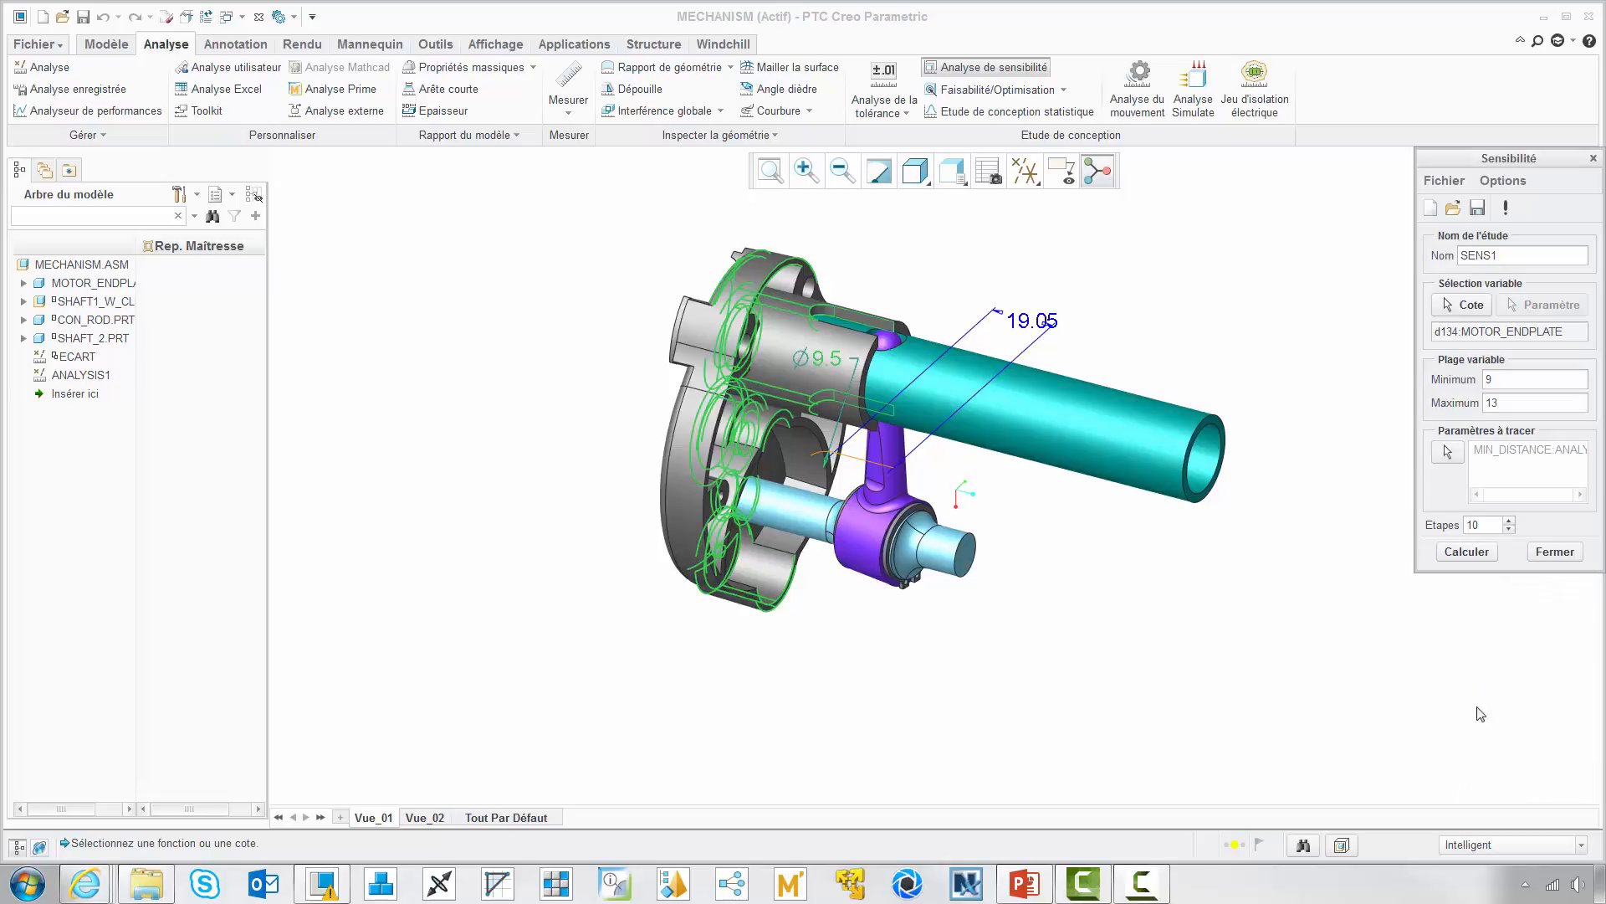
{"action": "left_click", "coordinate": [1458, 552]}
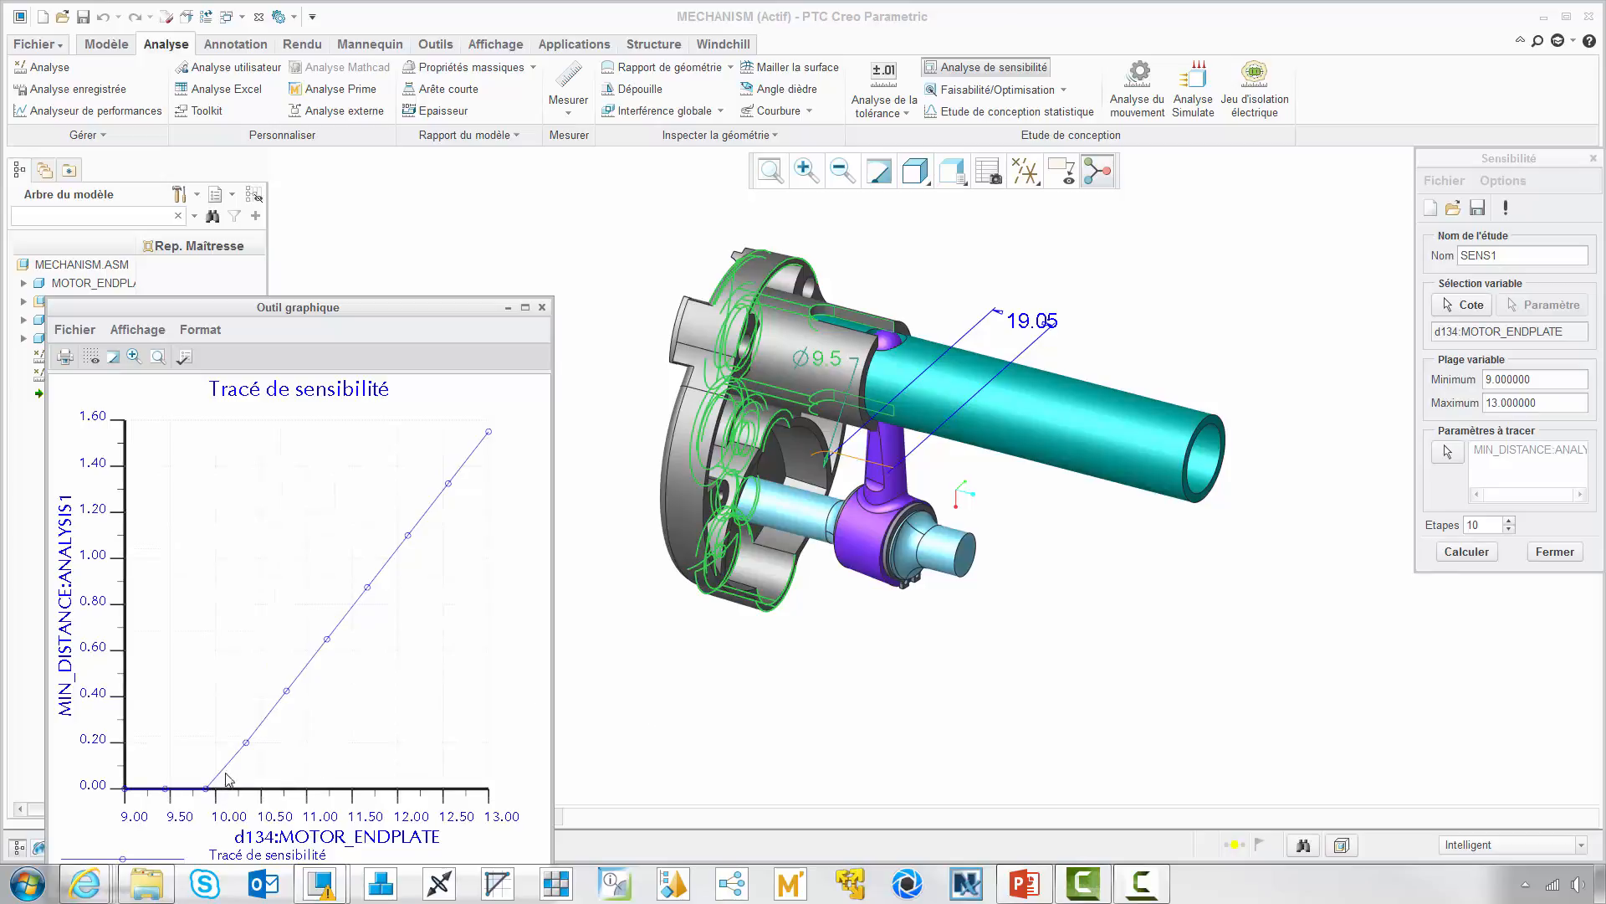
Step: Read the first points with non-zero minimum distance on the sensitivity curve, and close the graph and study
{"action": "mouse_move", "coordinate": [246, 743]}
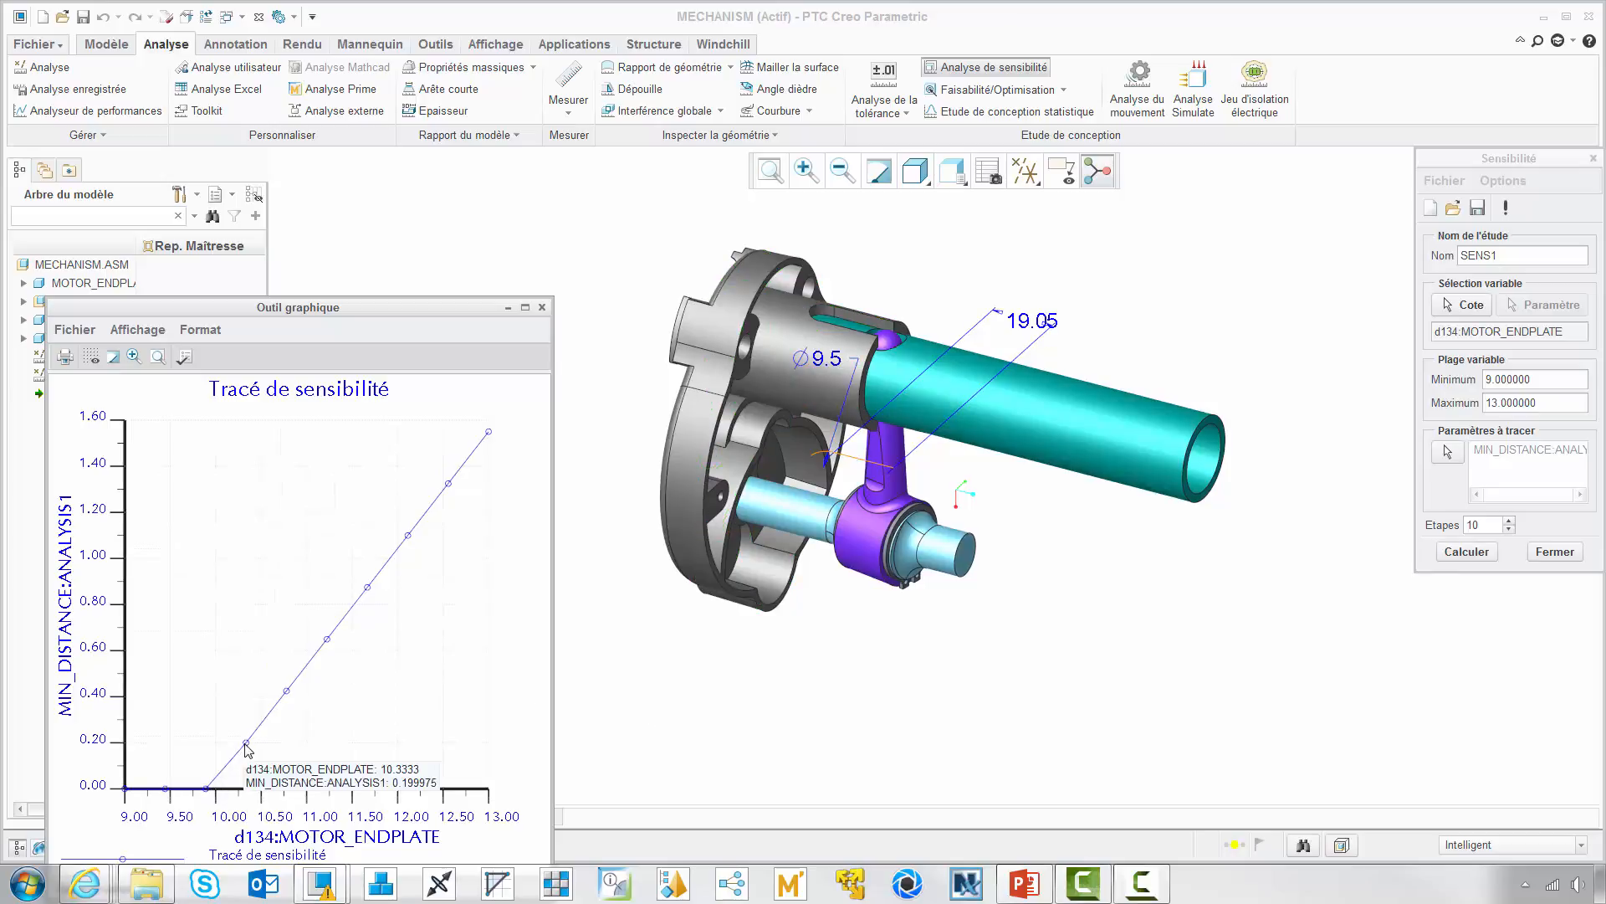
{"action": "mouse_move", "coordinate": [288, 704]}
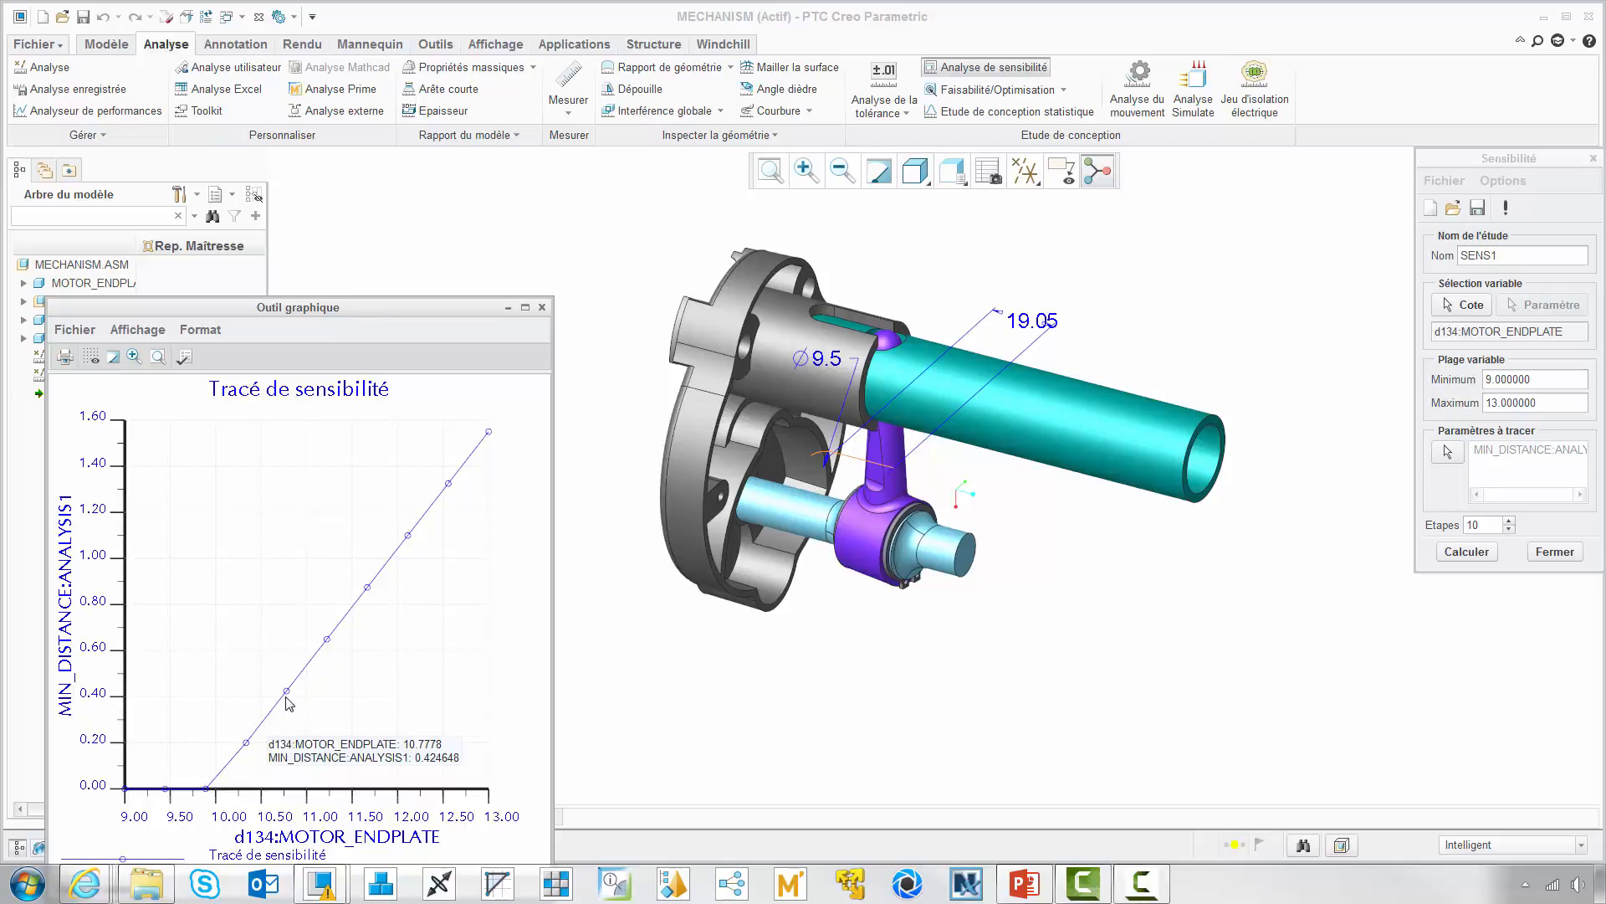
{"action": "left_click", "coordinate": [542, 307]}
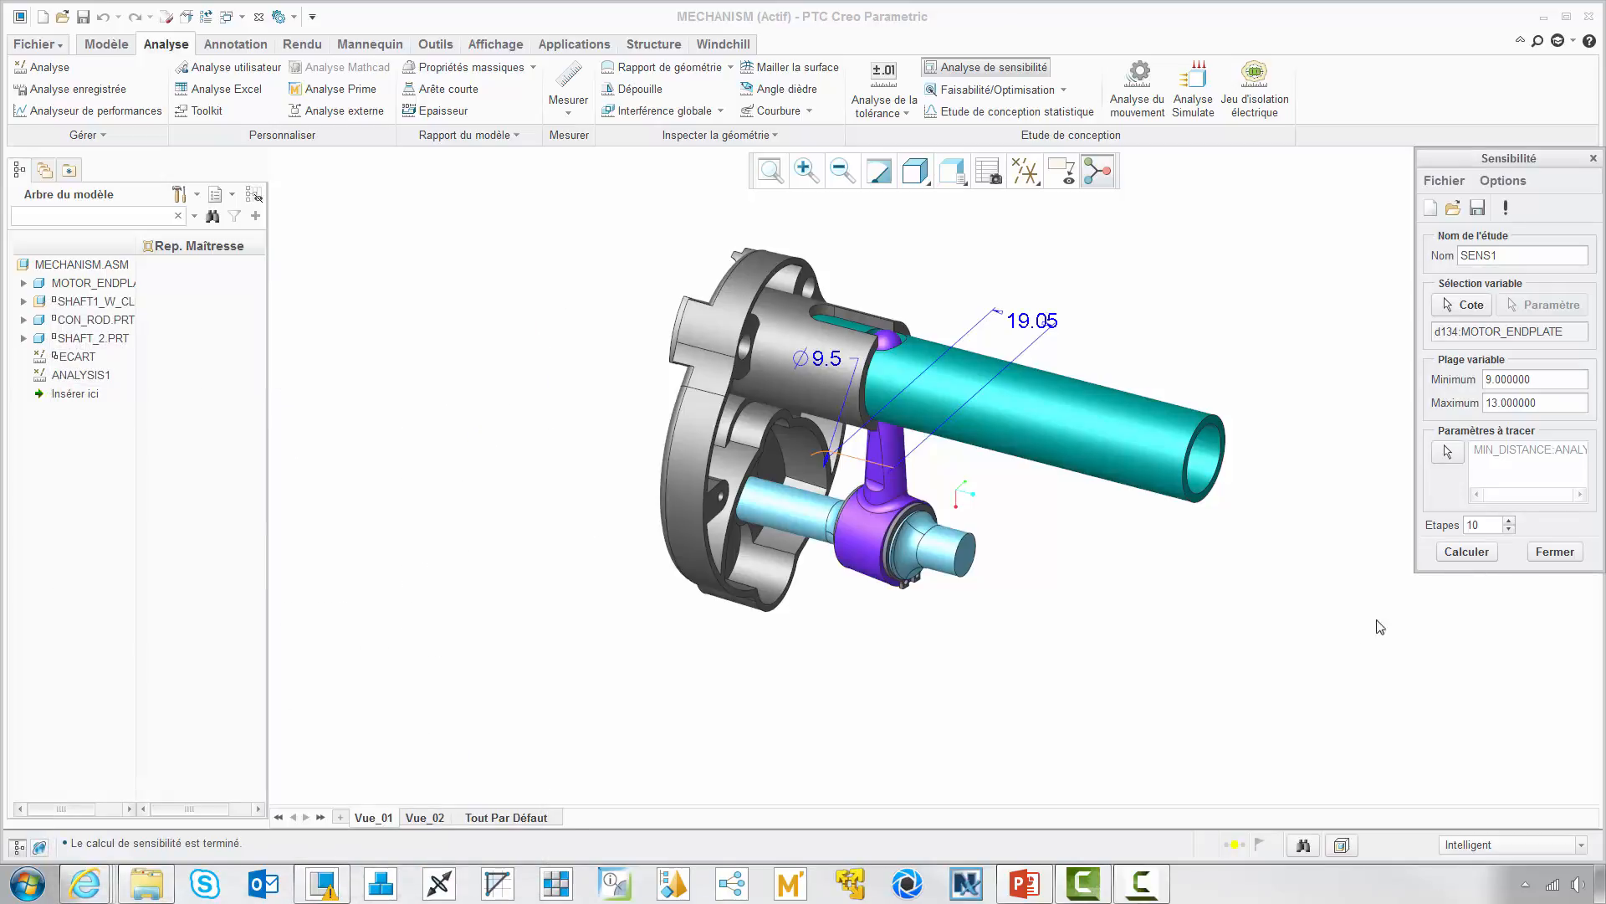
{"action": "left_click", "coordinate": [1553, 552]}
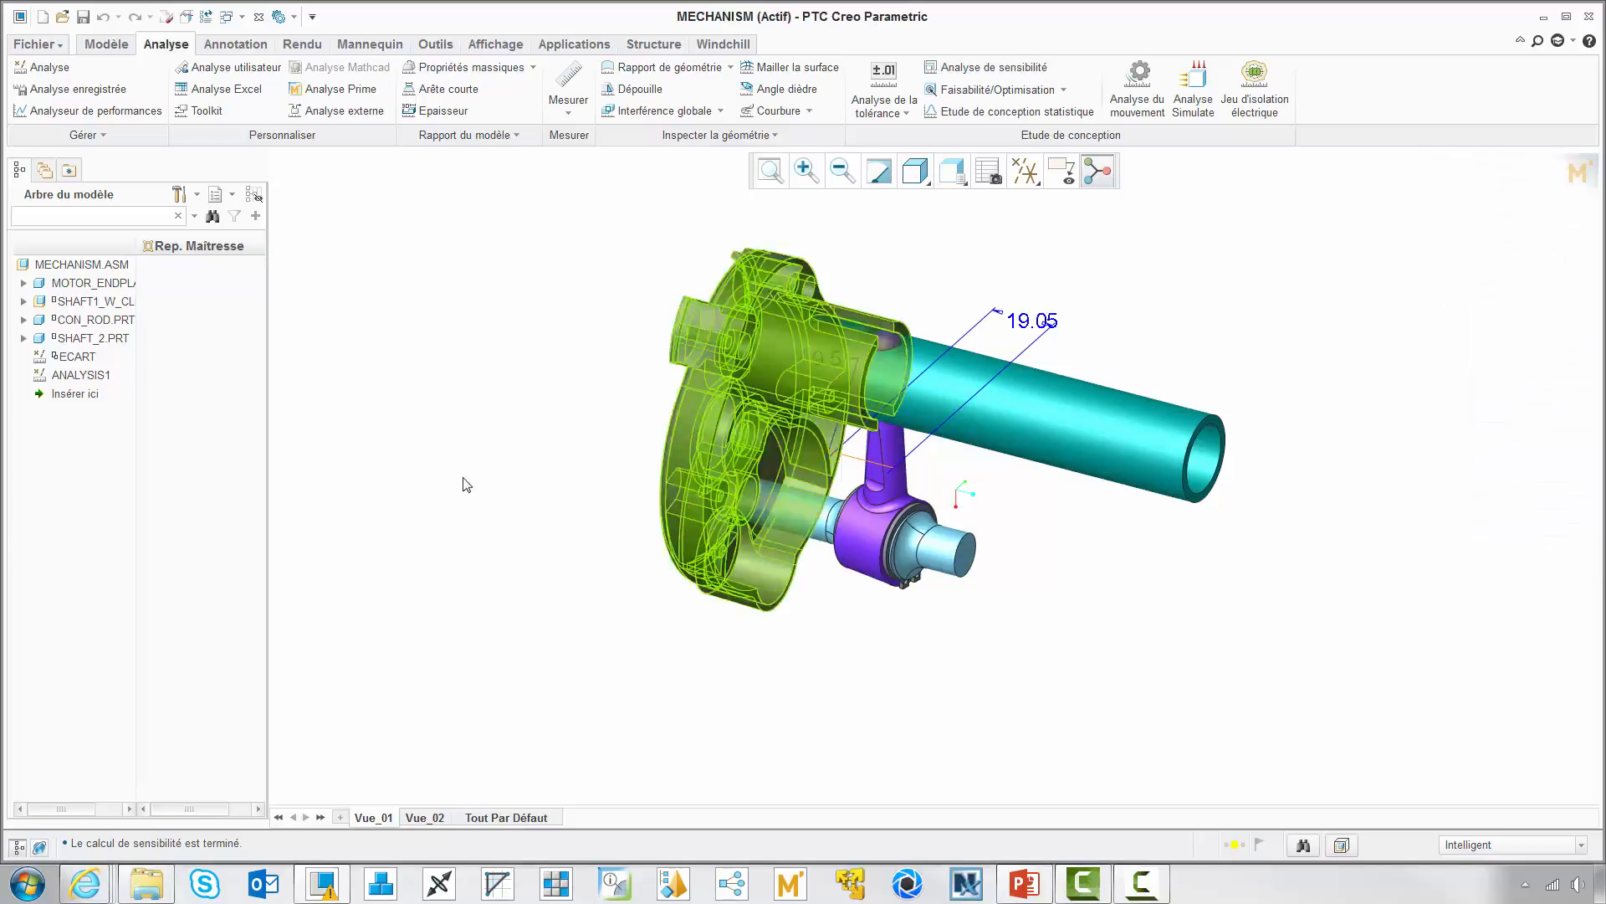
Step: Edit the last cut of the motor endplate, increasing its Ø9.5 dimension by 1, and regenerate
{"action": "left_click", "coordinate": [23, 283]}
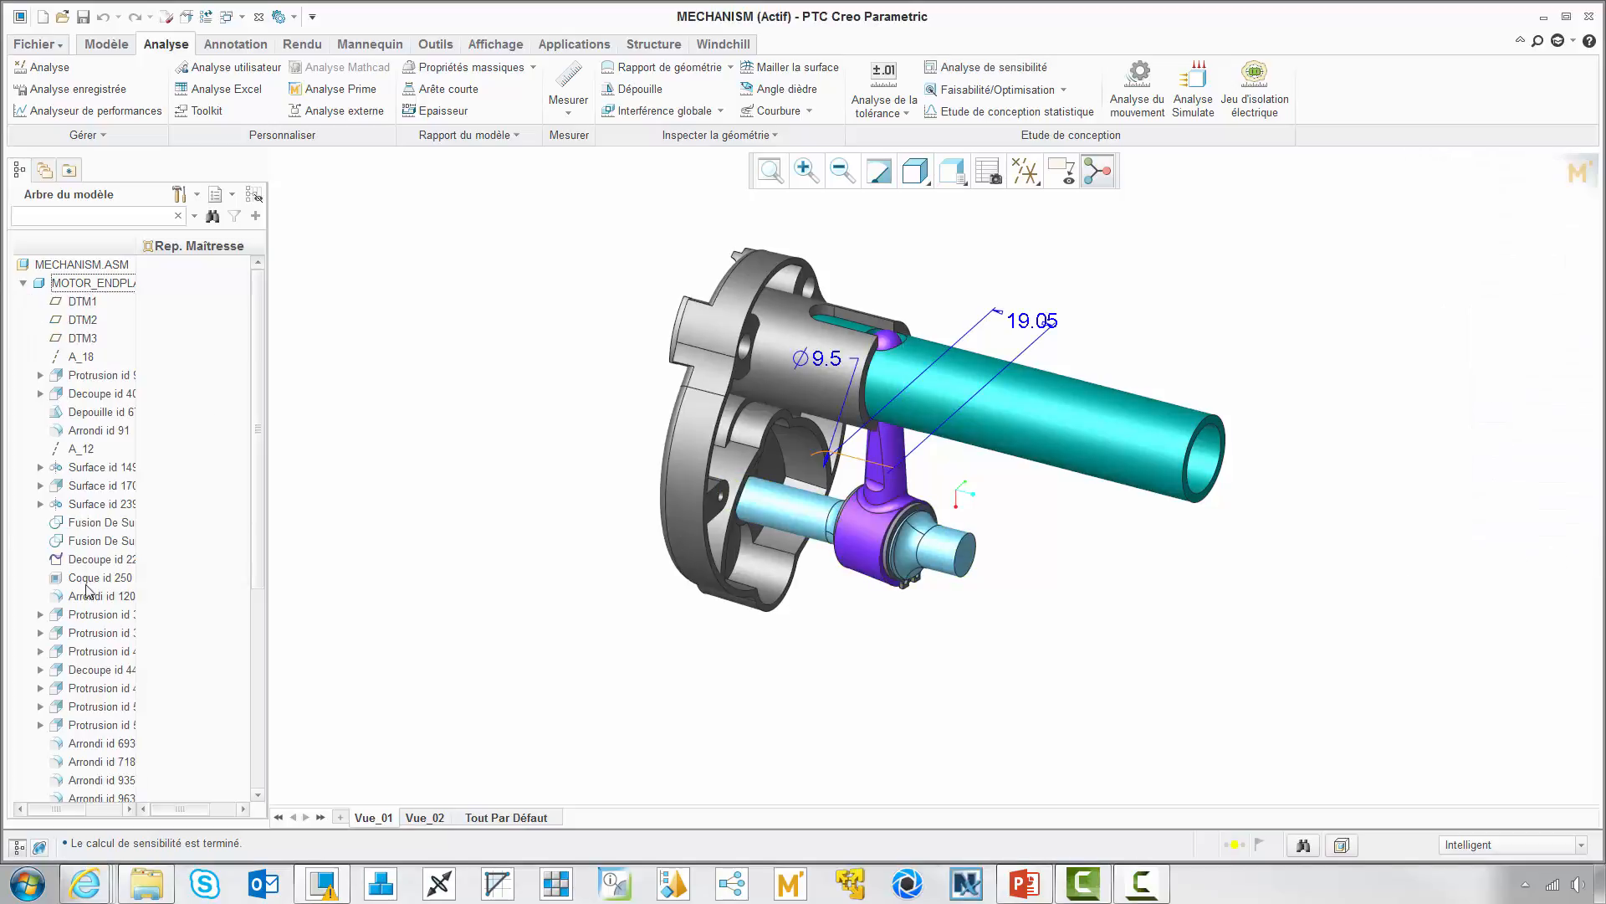
{"action": "scroll", "coordinate": [86, 590], "scroll_direction": "down", "scroll_amount": 6}
{"action": "right_click", "coordinate": [81, 627]}
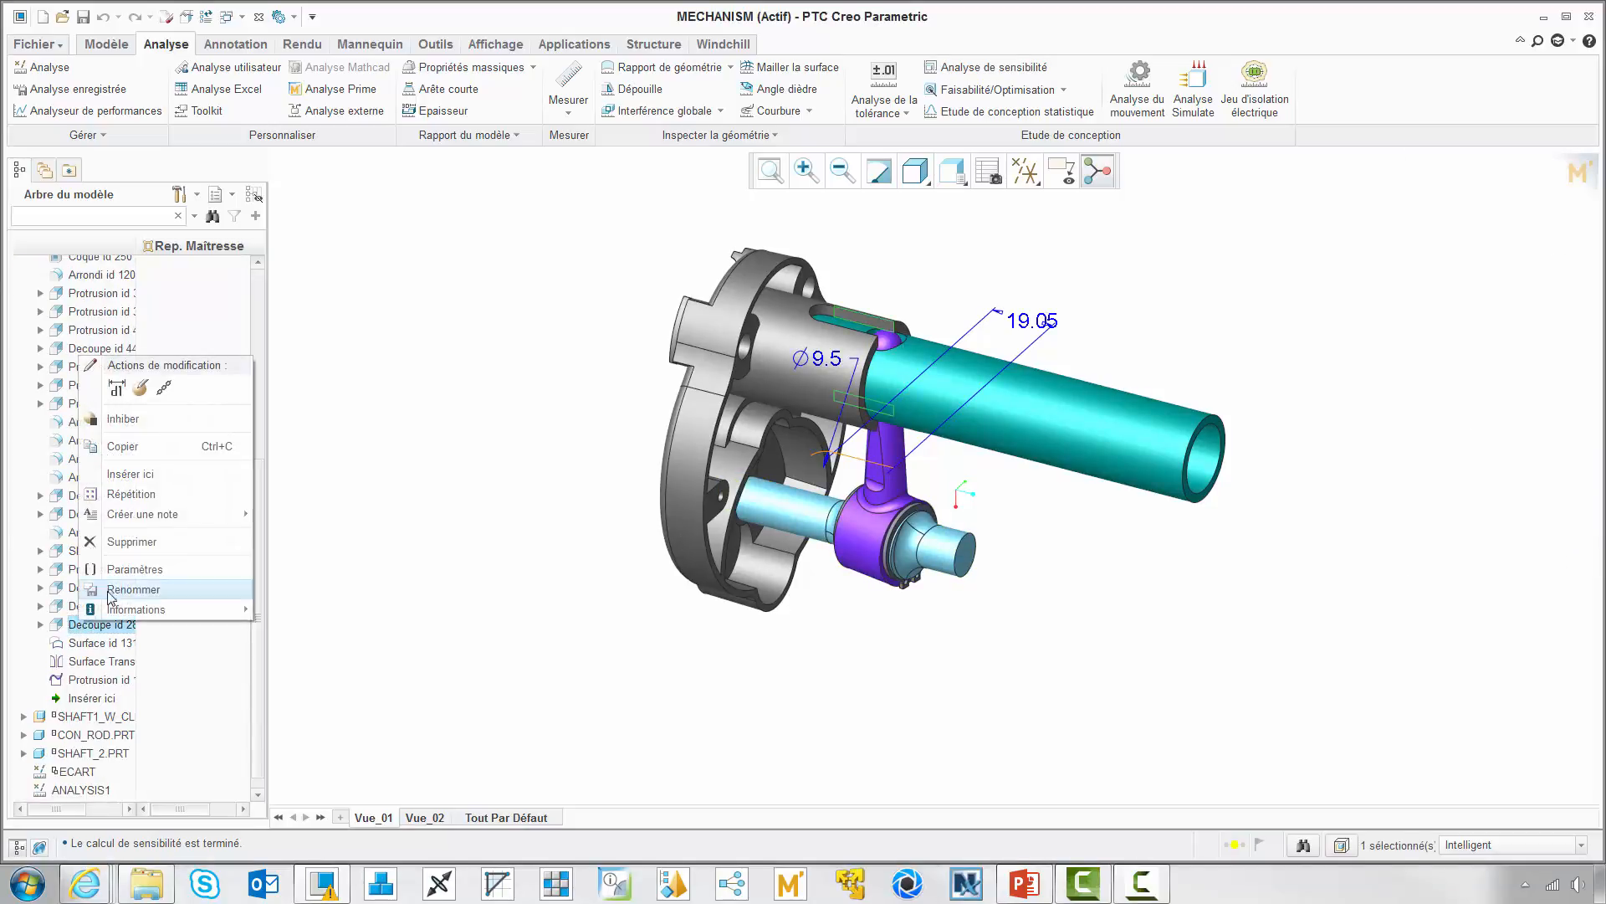
{"action": "left_click", "coordinate": [124, 394]}
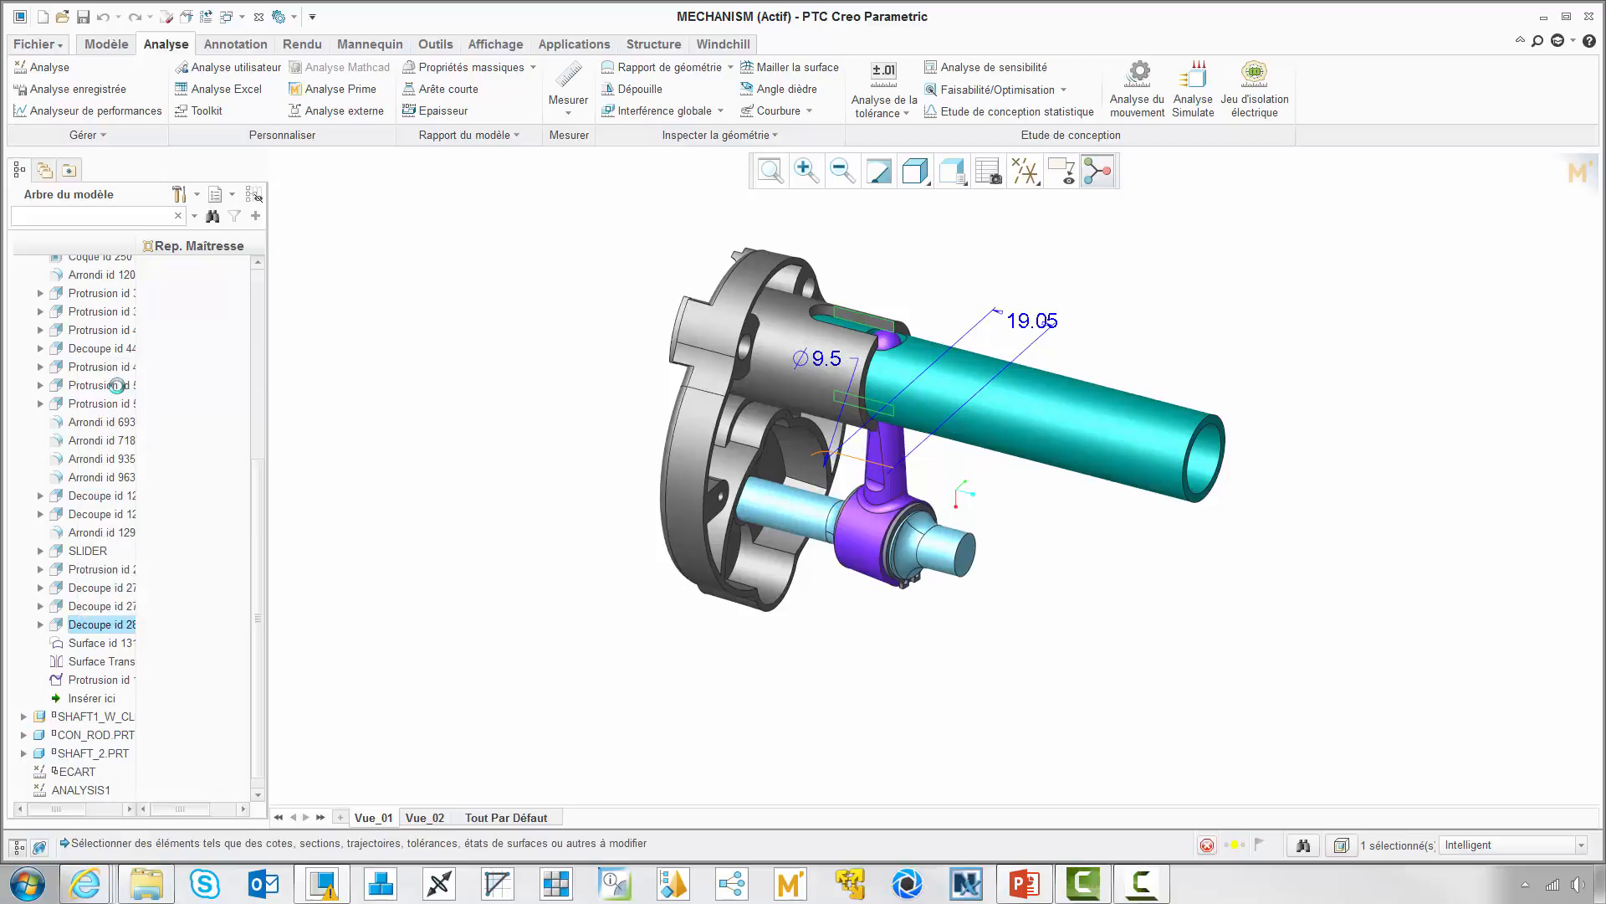
{"action": "double_click", "coordinate": [820, 358]}
{"action": "left_click", "coordinate": [620, 317]}
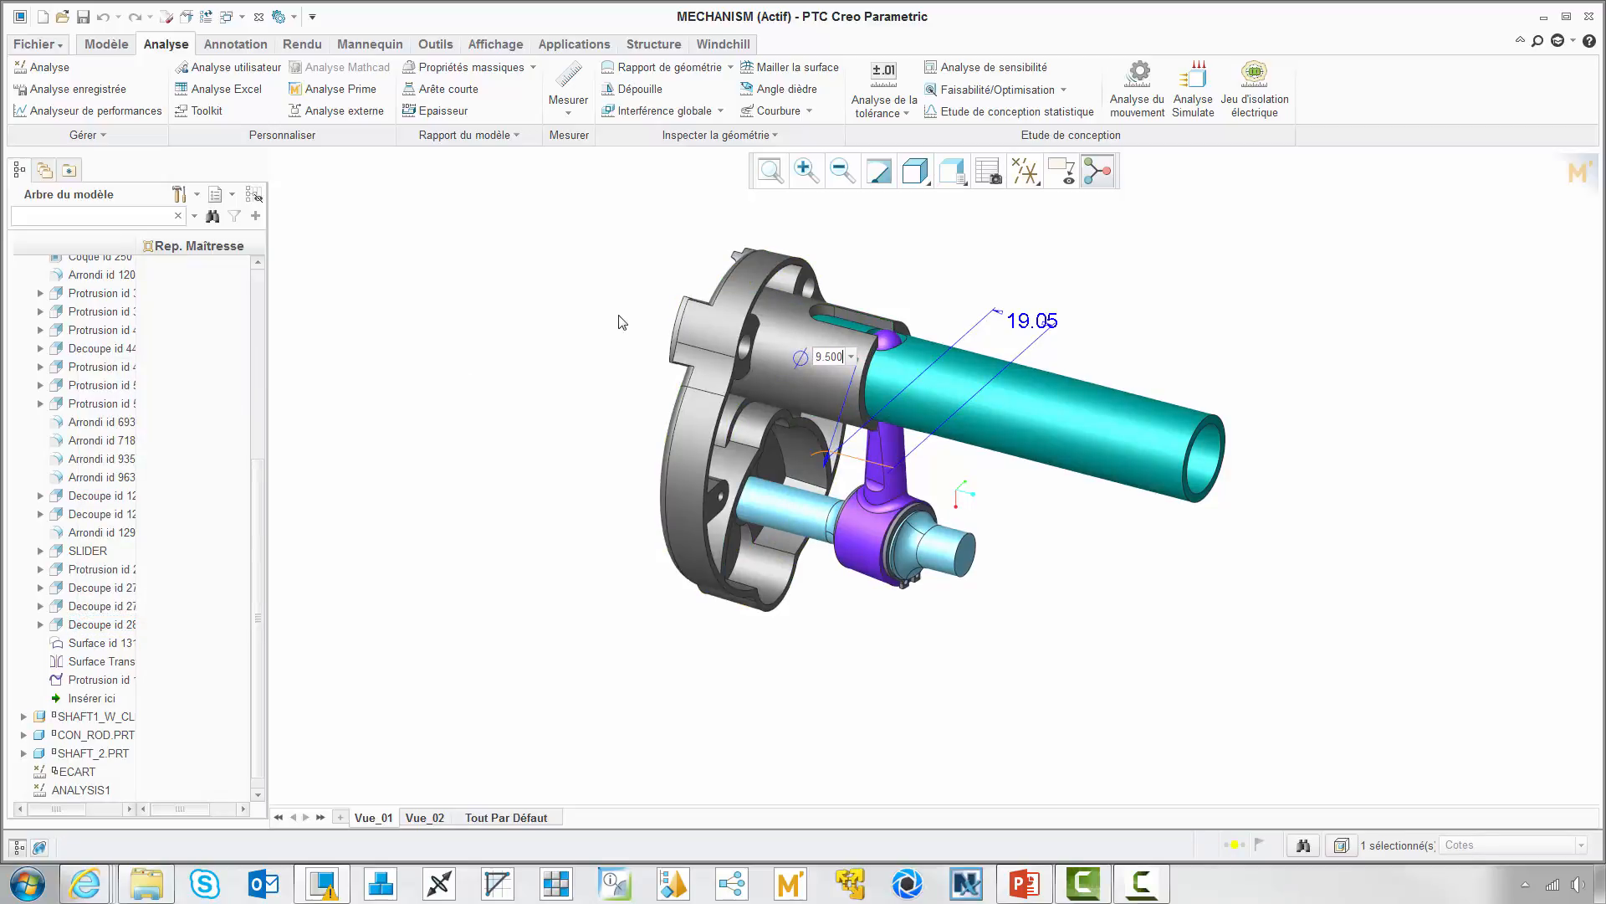
{"action": "type", "text": "+1"}
{"action": "key", "text": "Return"}
{"action": "left_click", "coordinate": [617, 324]}
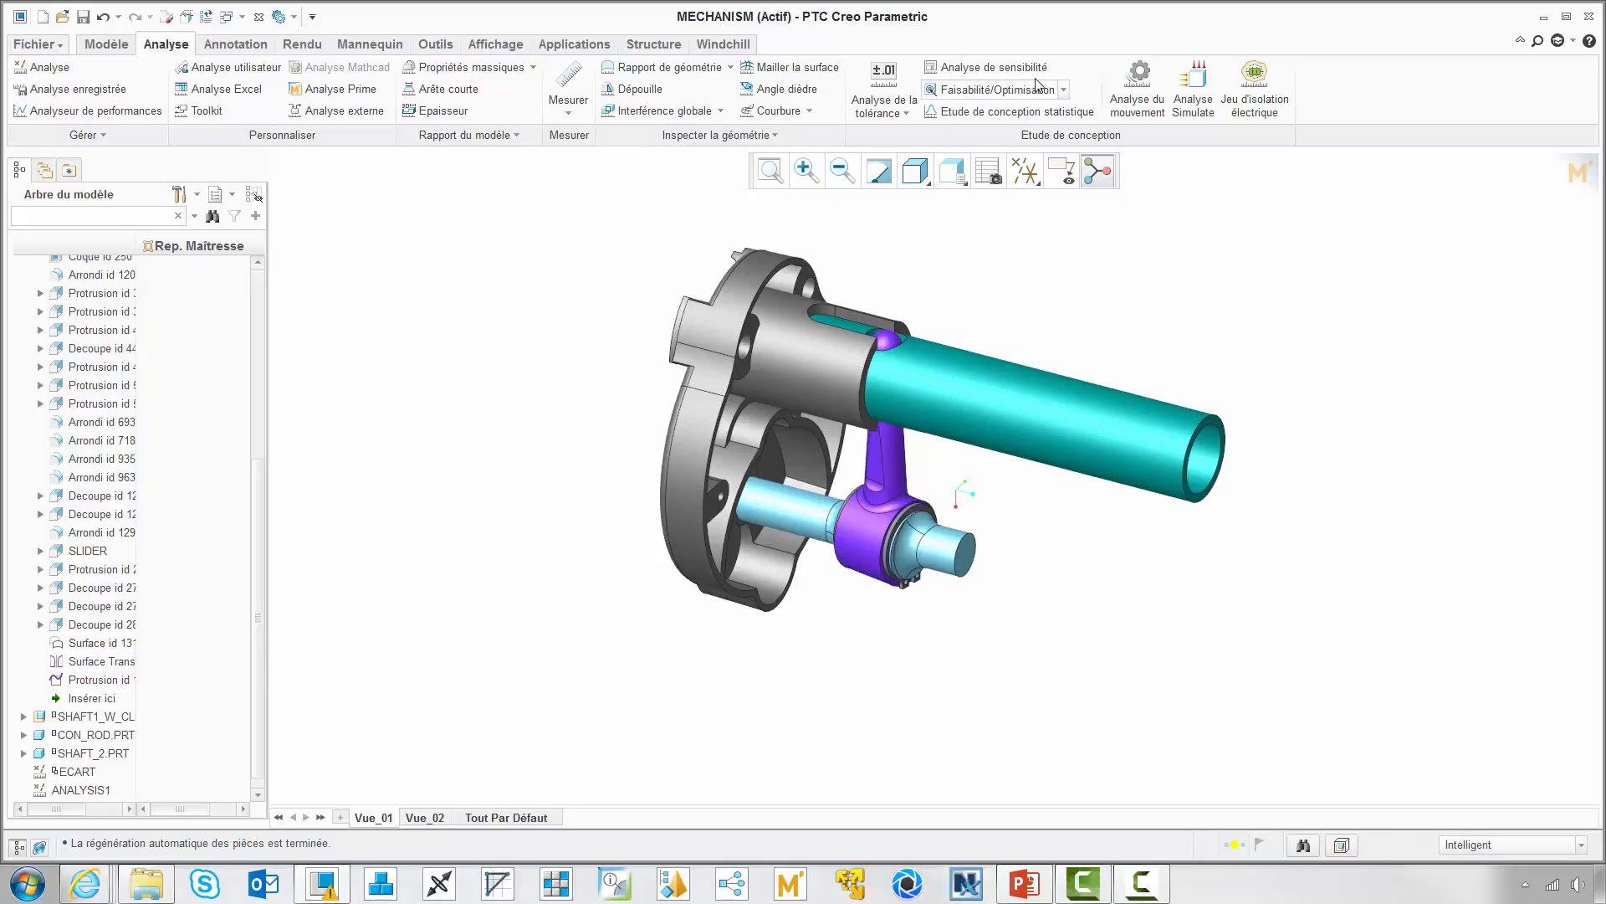
Step: Run a motion analysis of MotionDefinition1 with collision detection enabled, evaluating COLLISIONS_DETECTED:MDX and DISTANCE:ECART
{"action": "left_click", "coordinate": [1138, 92]}
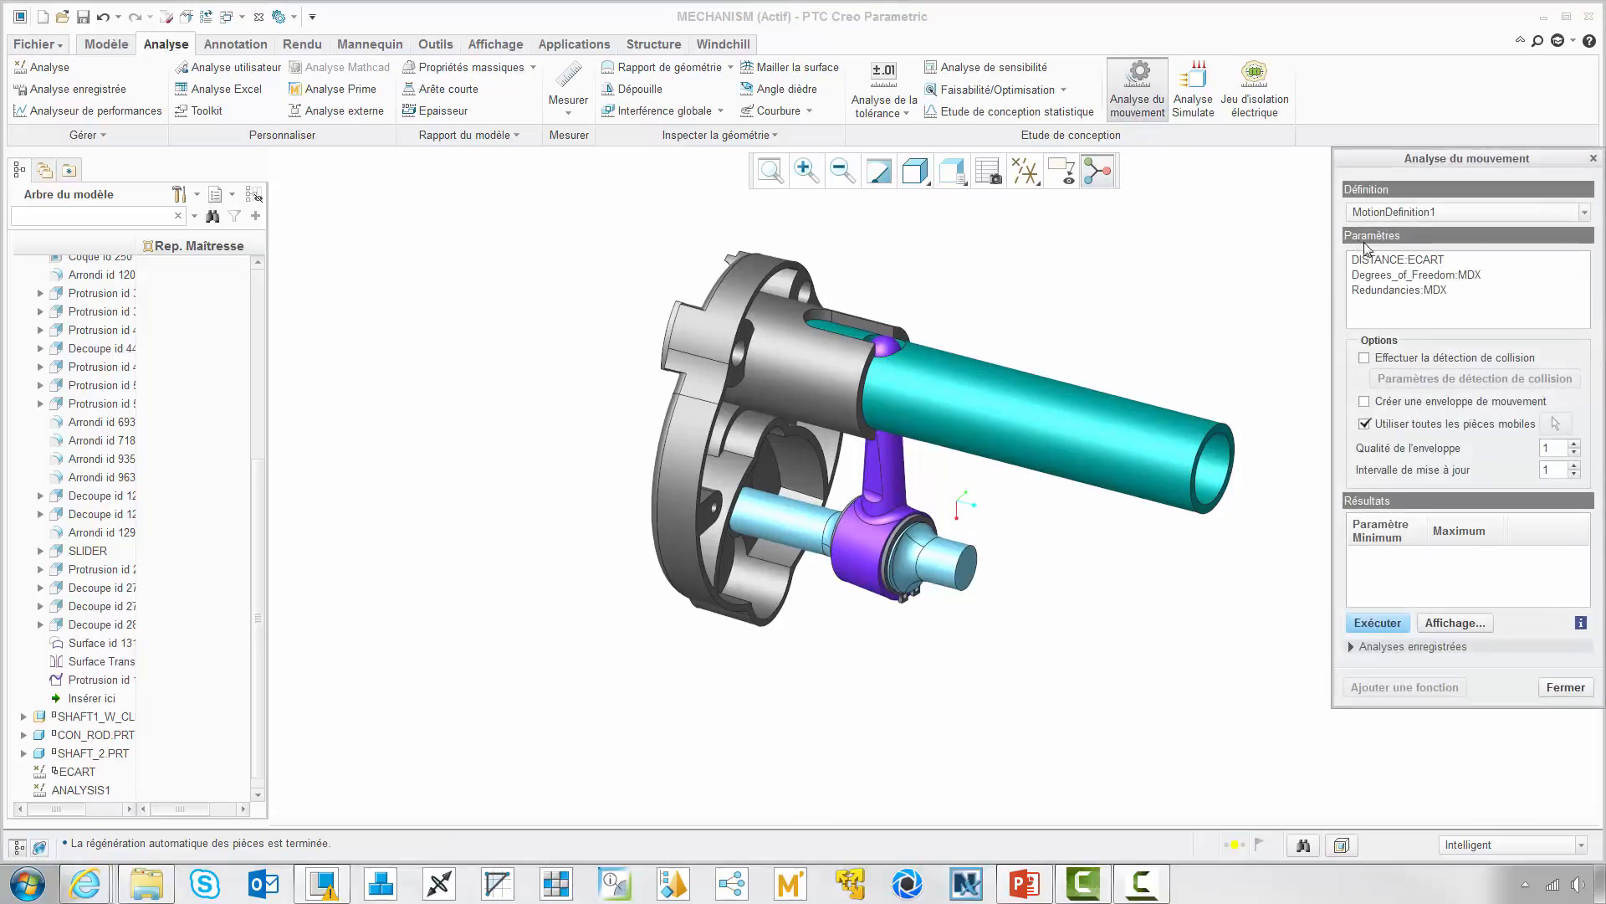
{"action": "left_click", "coordinate": [1374, 261]}
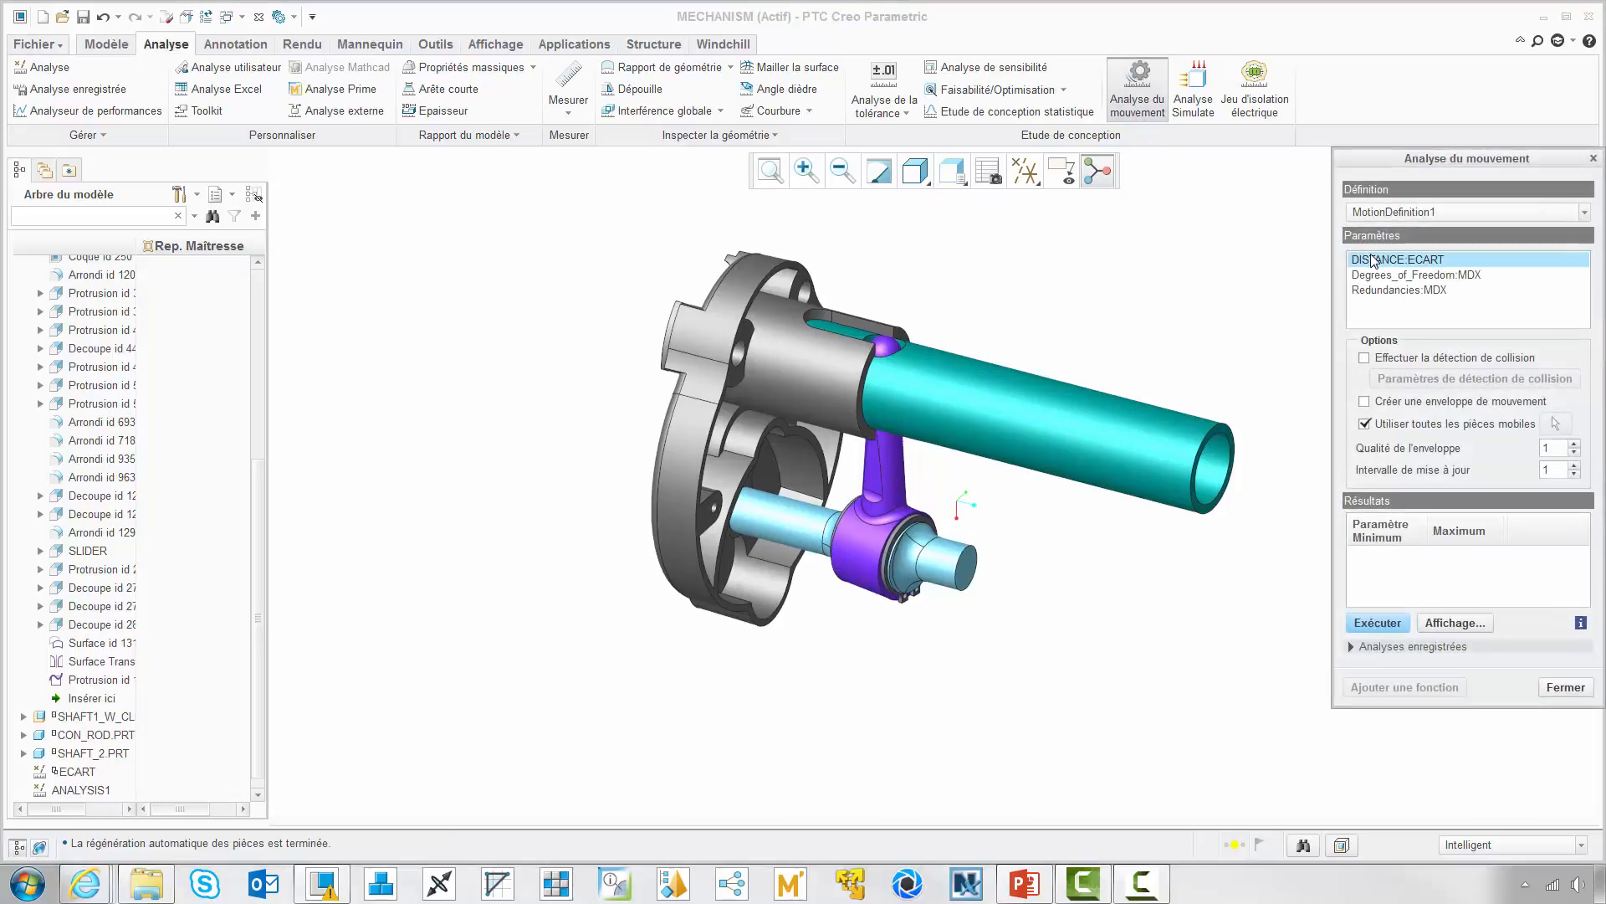
{"action": "left_click", "coordinate": [1365, 358]}
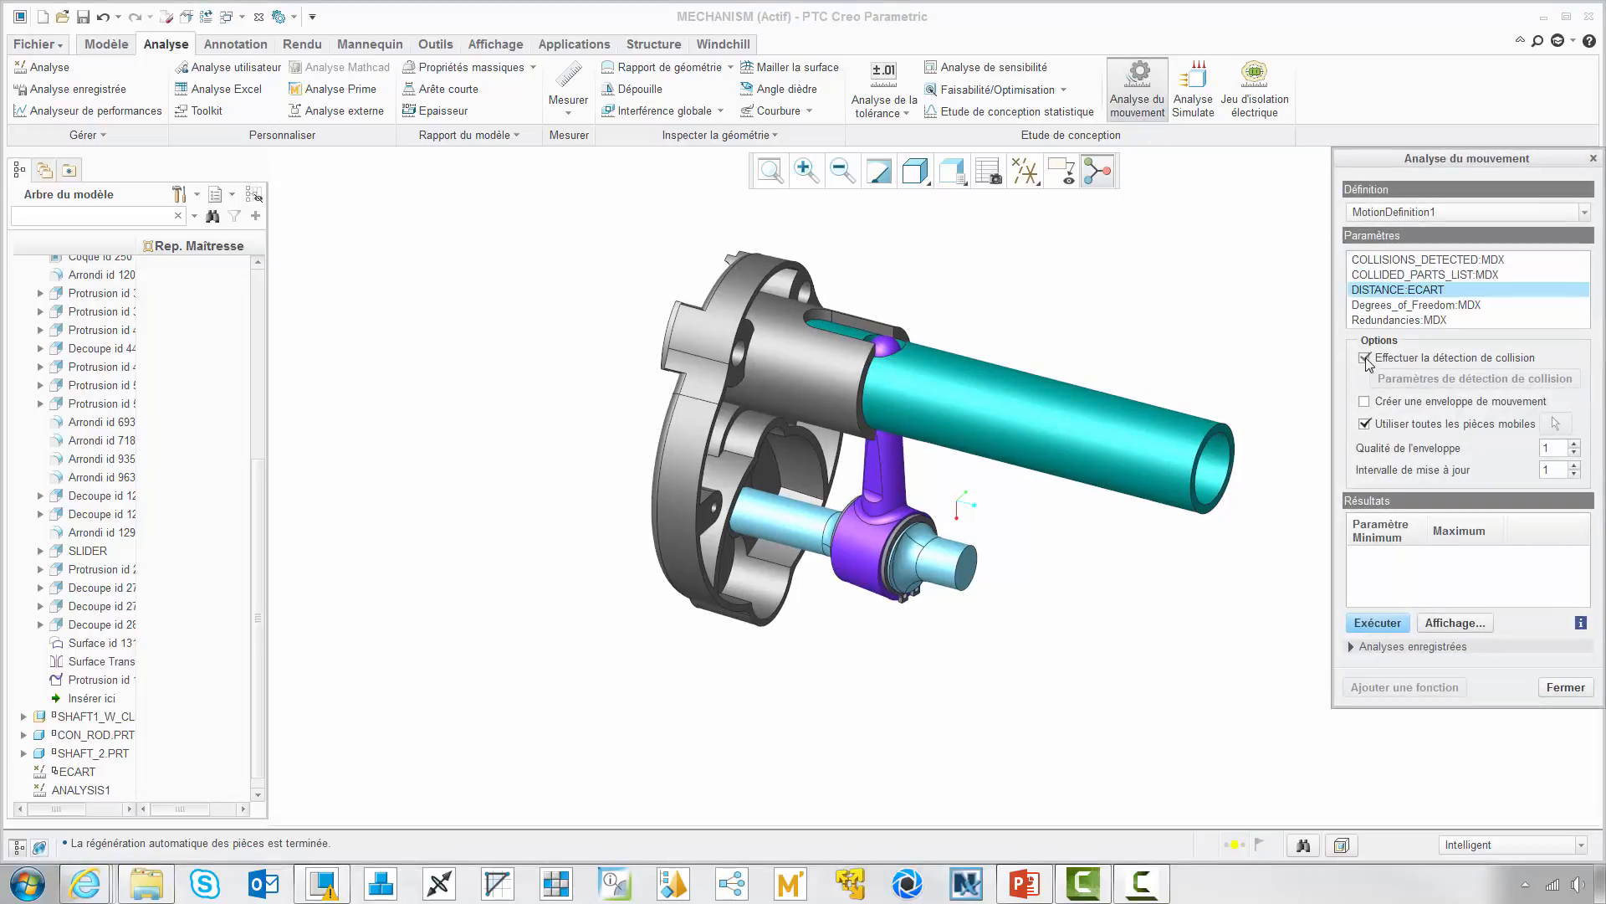
{"action": "left_click", "coordinate": [1380, 261]}
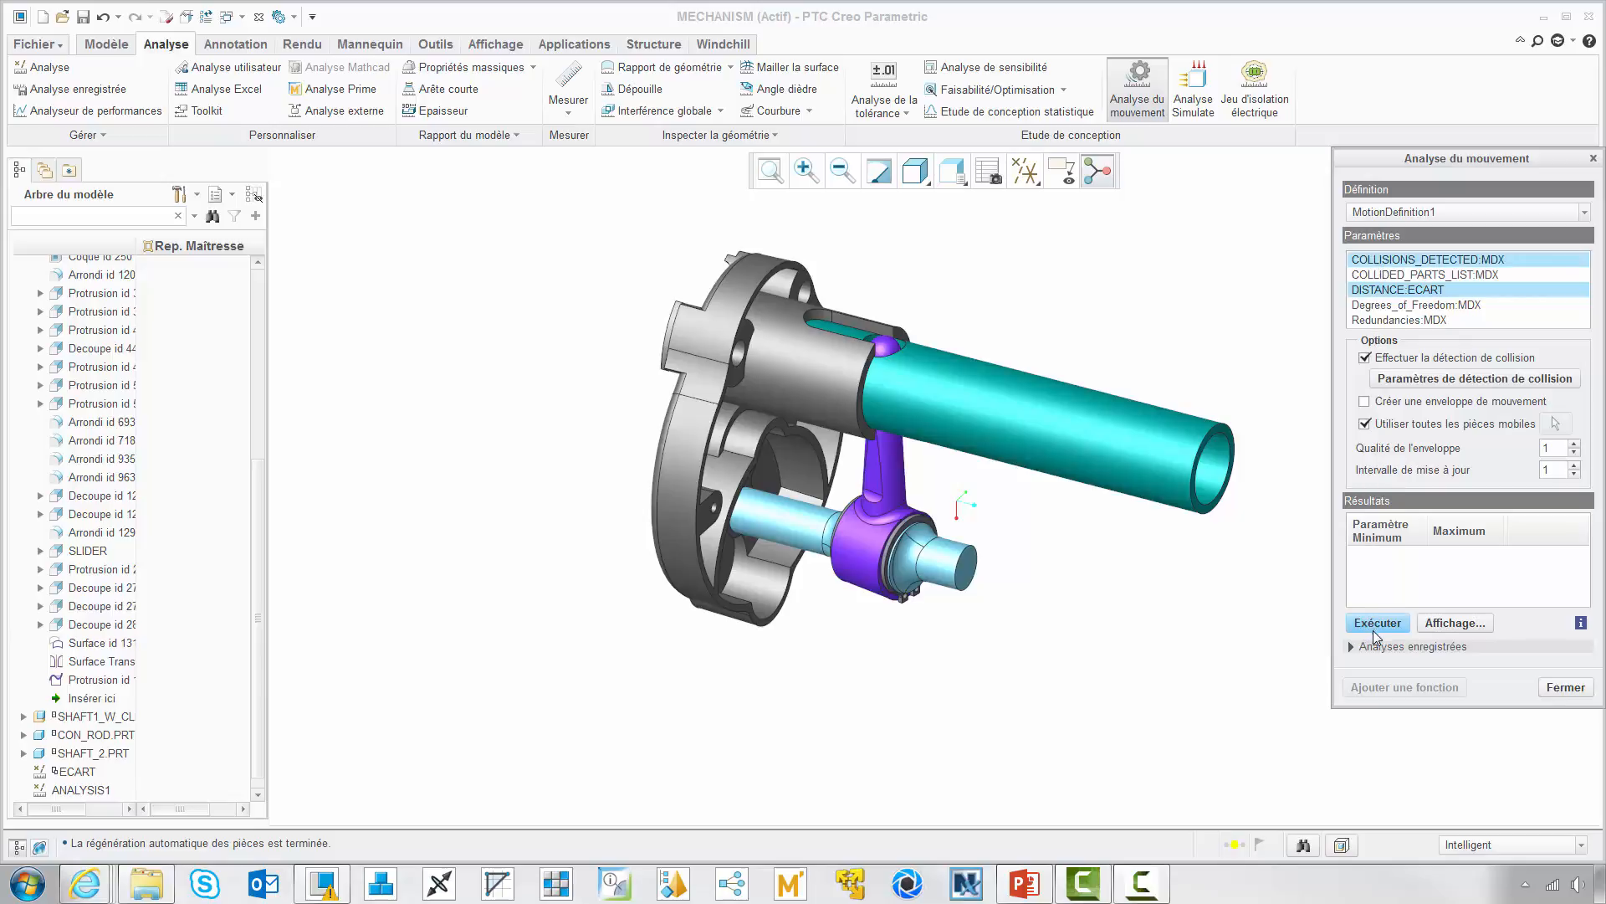
{"action": "left_click", "coordinate": [1375, 629]}
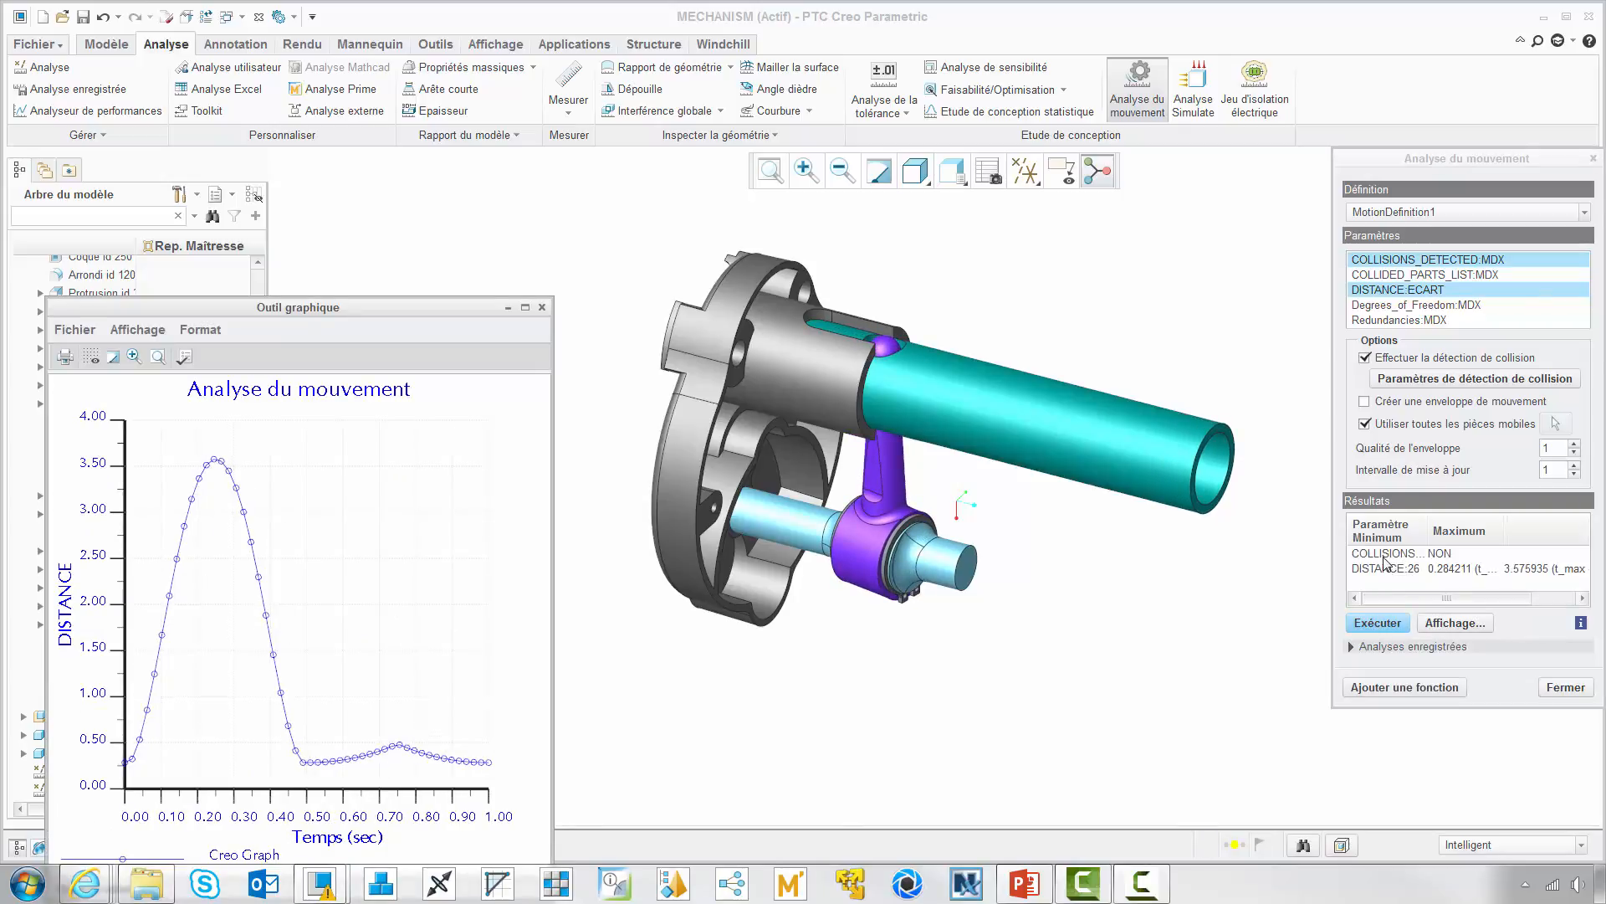
Step: Review the collision and distance results in the information window and the motion graph, and close both
{"action": "left_click", "coordinate": [1384, 557]}
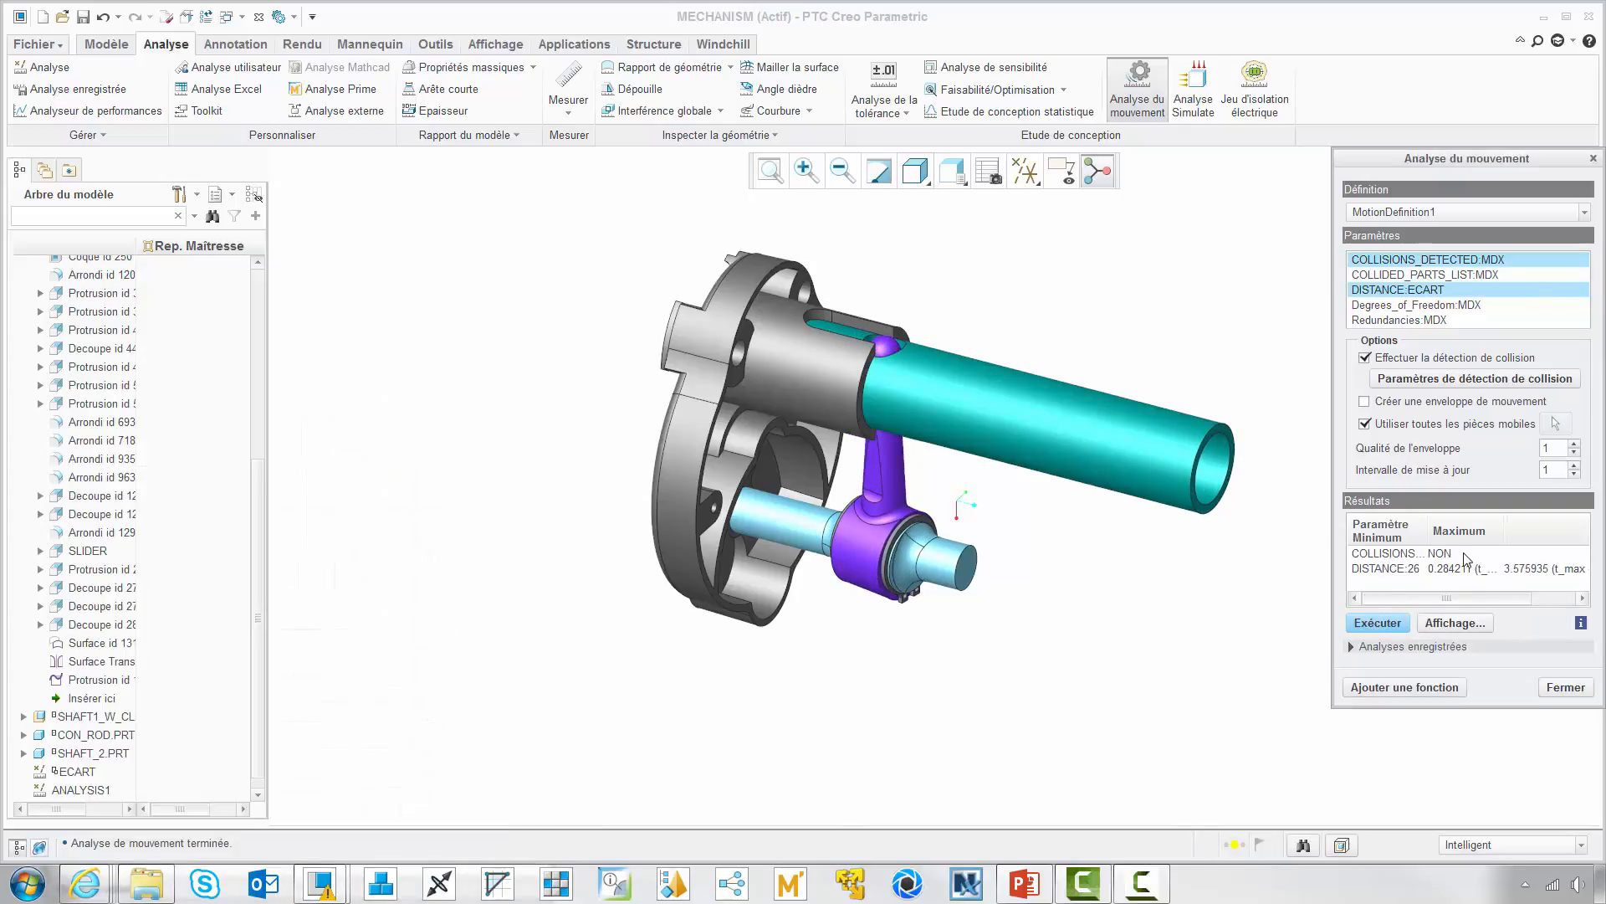
{"action": "left_click", "coordinate": [1581, 622]}
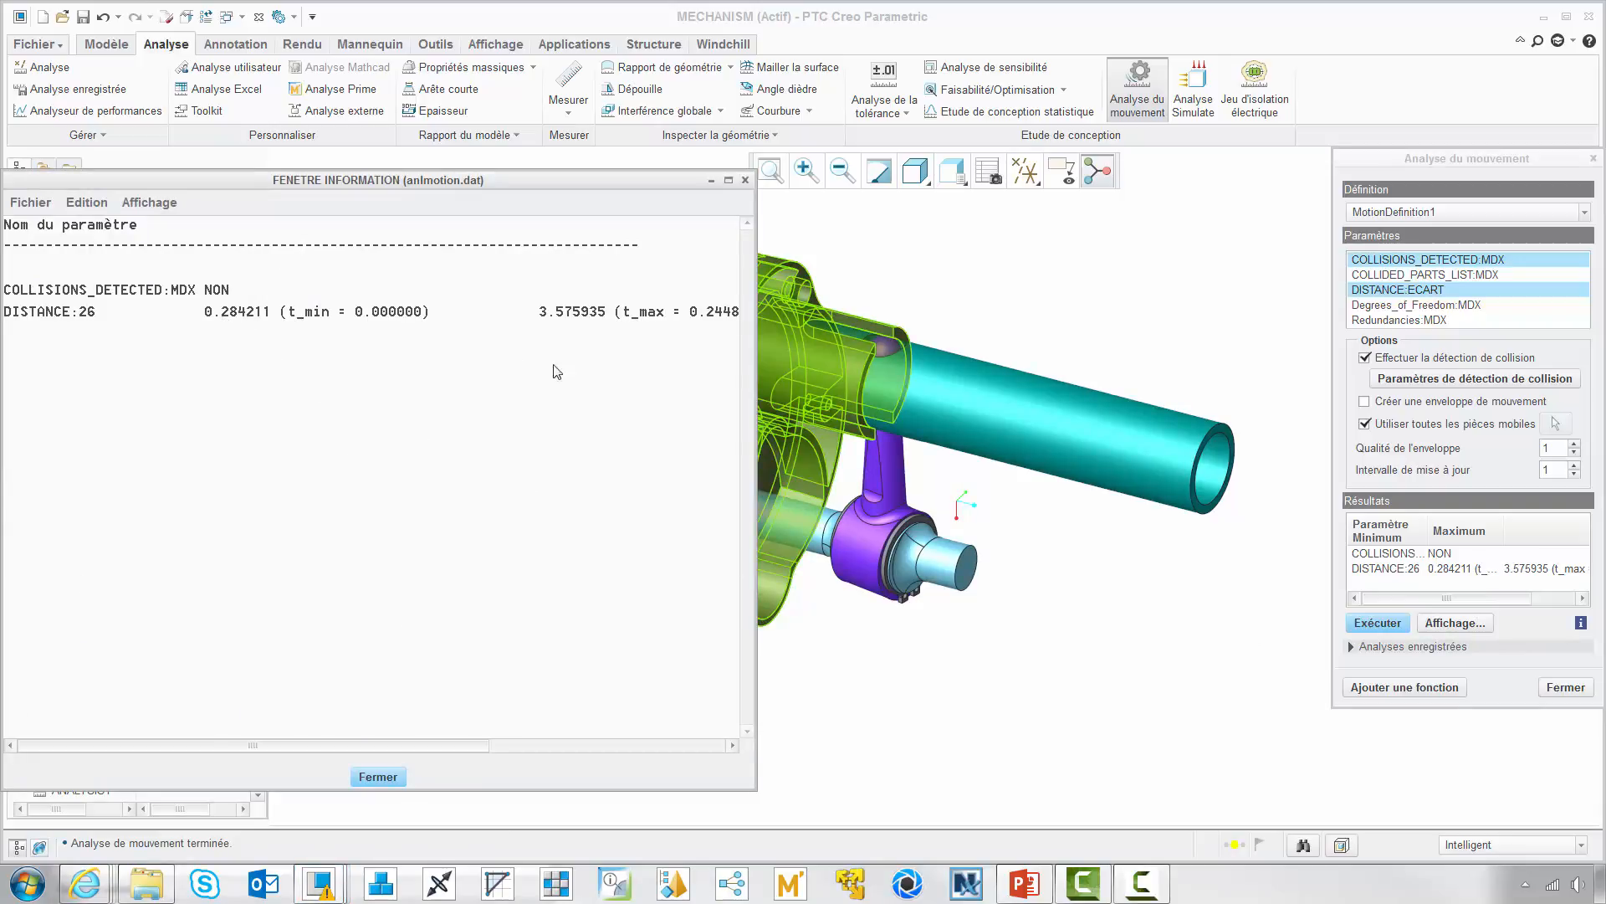
{"action": "left_click", "coordinate": [378, 775]}
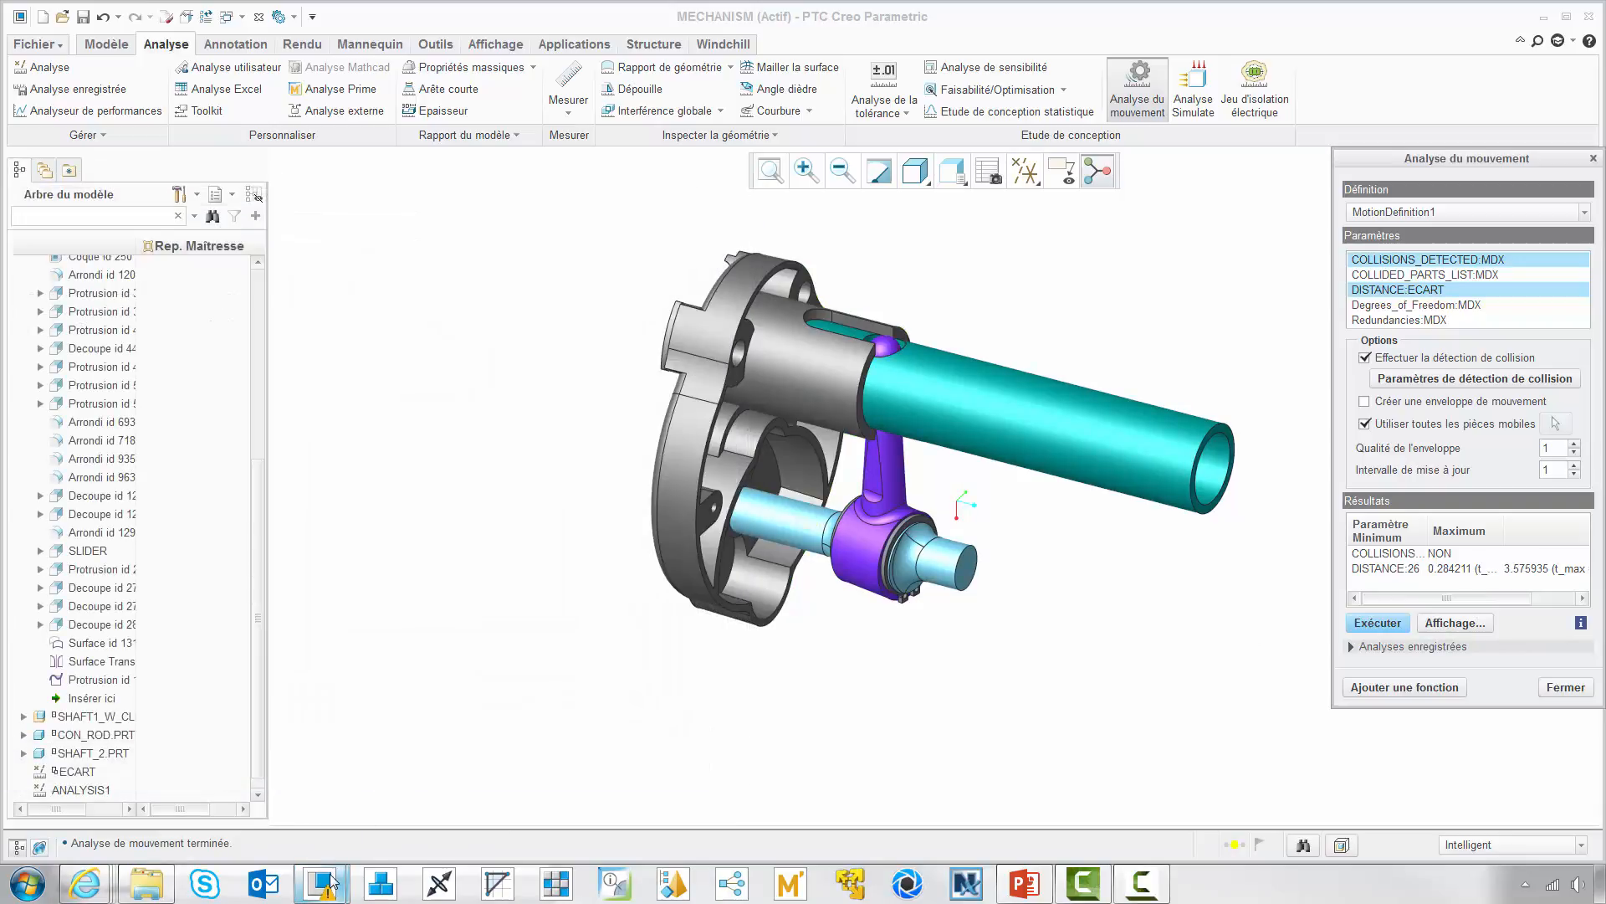
{"action": "mouse_move", "coordinate": [320, 883]}
{"action": "left_click", "coordinate": [418, 772]}
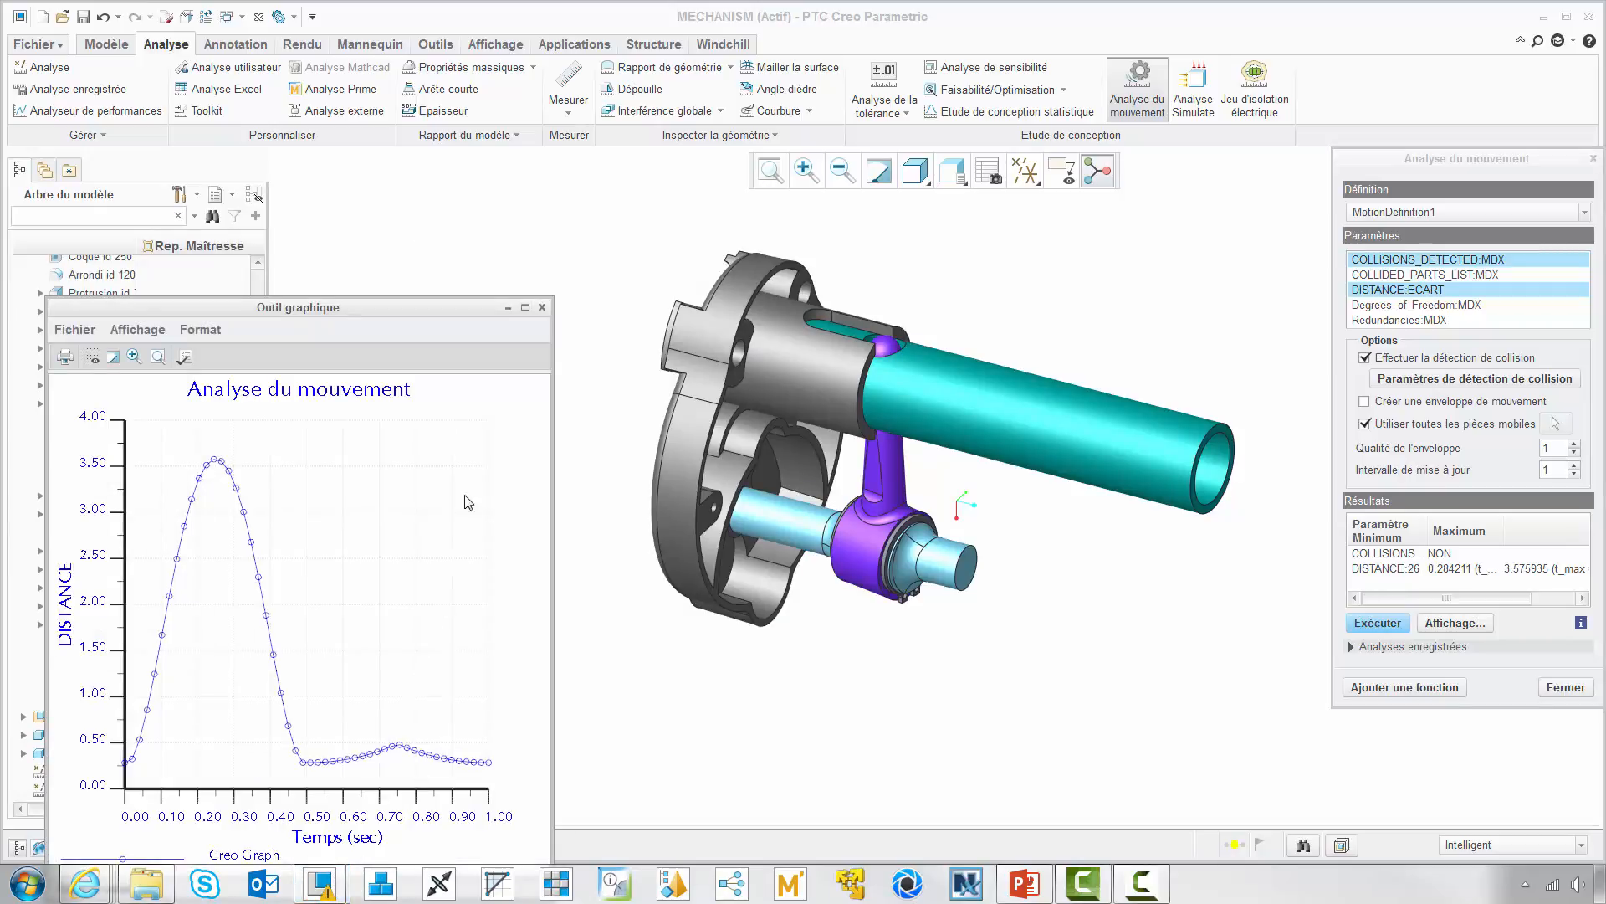
{"action": "left_click", "coordinate": [541, 308]}
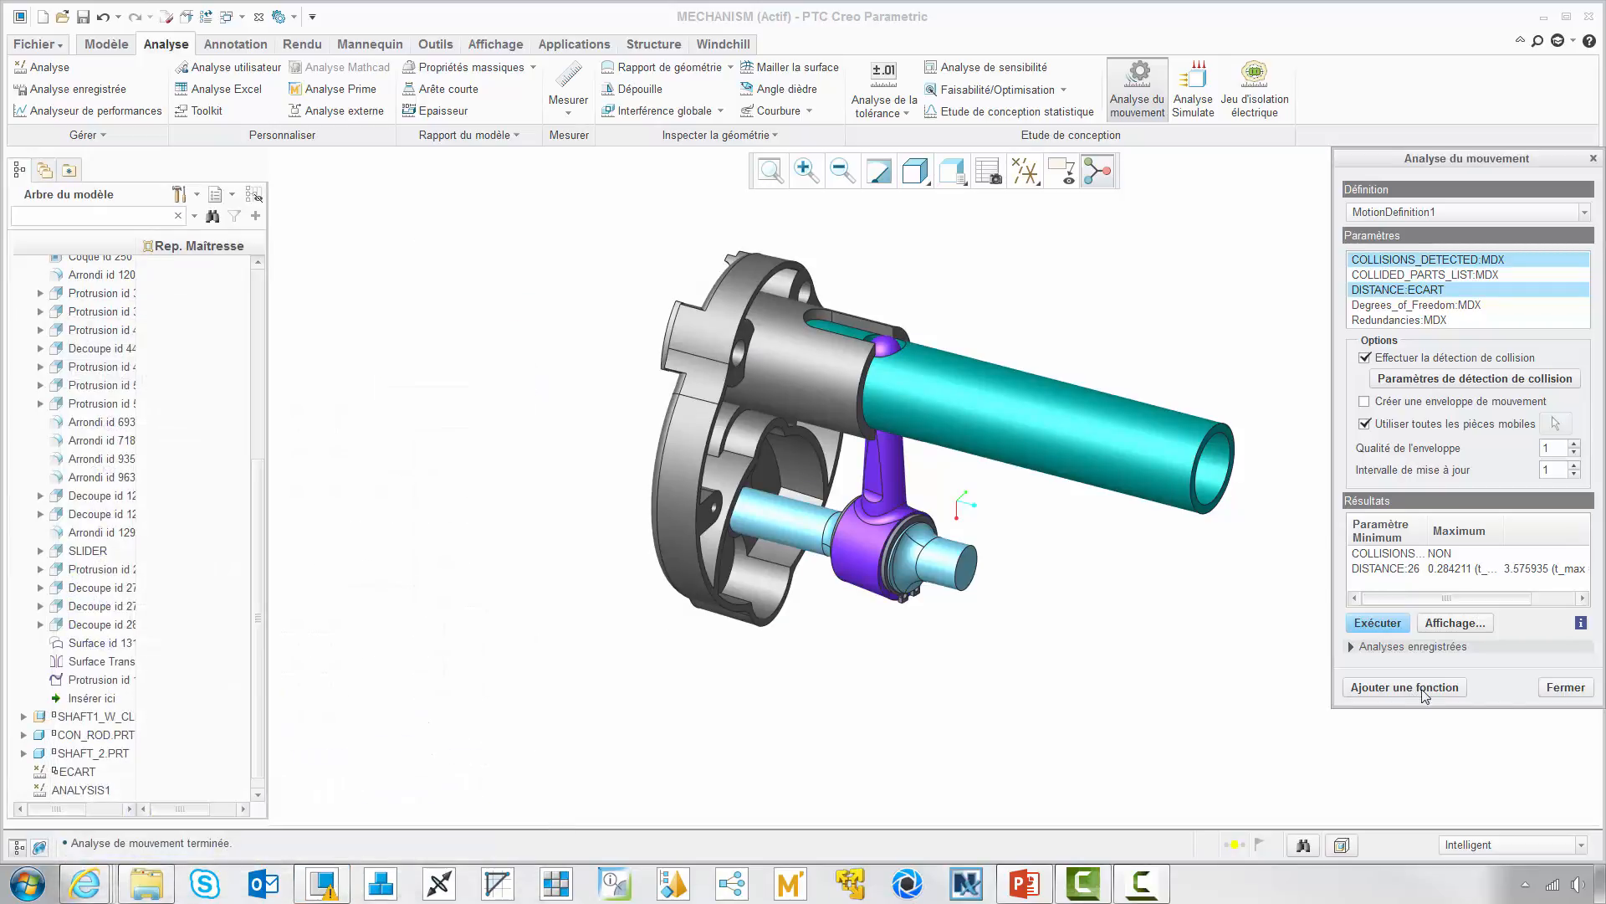
Step: Close the motion analysis and measure the distance between the tube's end face and the endplate sleeve's end face, saving it as feature MEASURE_DISTANCE_1
{"action": "left_click", "coordinate": [1560, 689]}
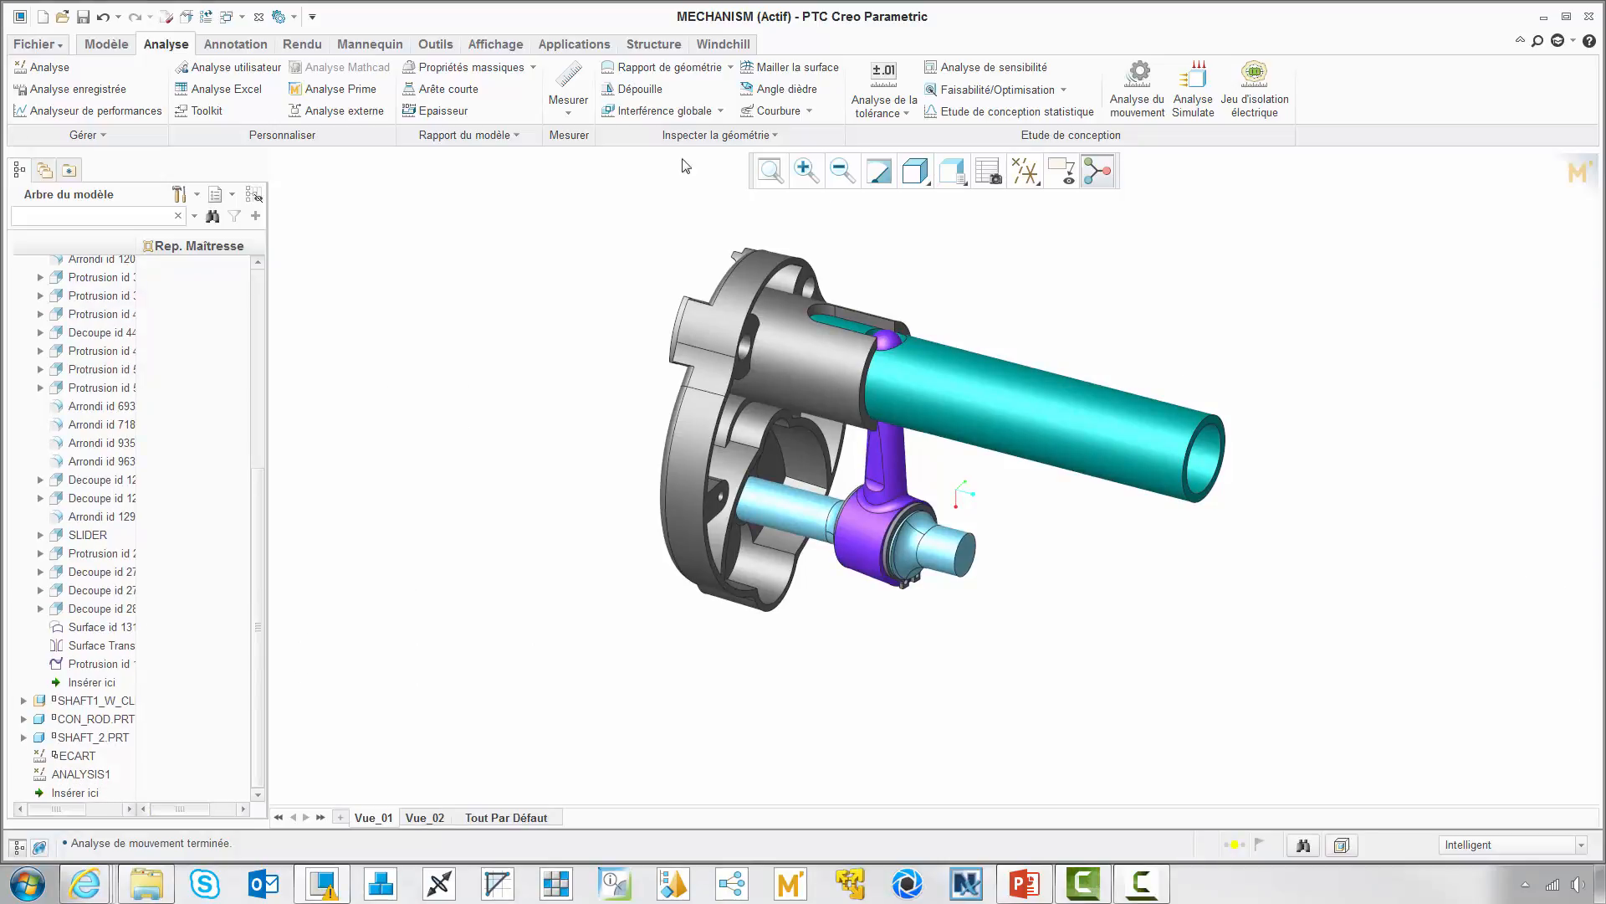
{"action": "left_click", "coordinate": [569, 98]}
{"action": "left_click", "coordinate": [599, 154]}
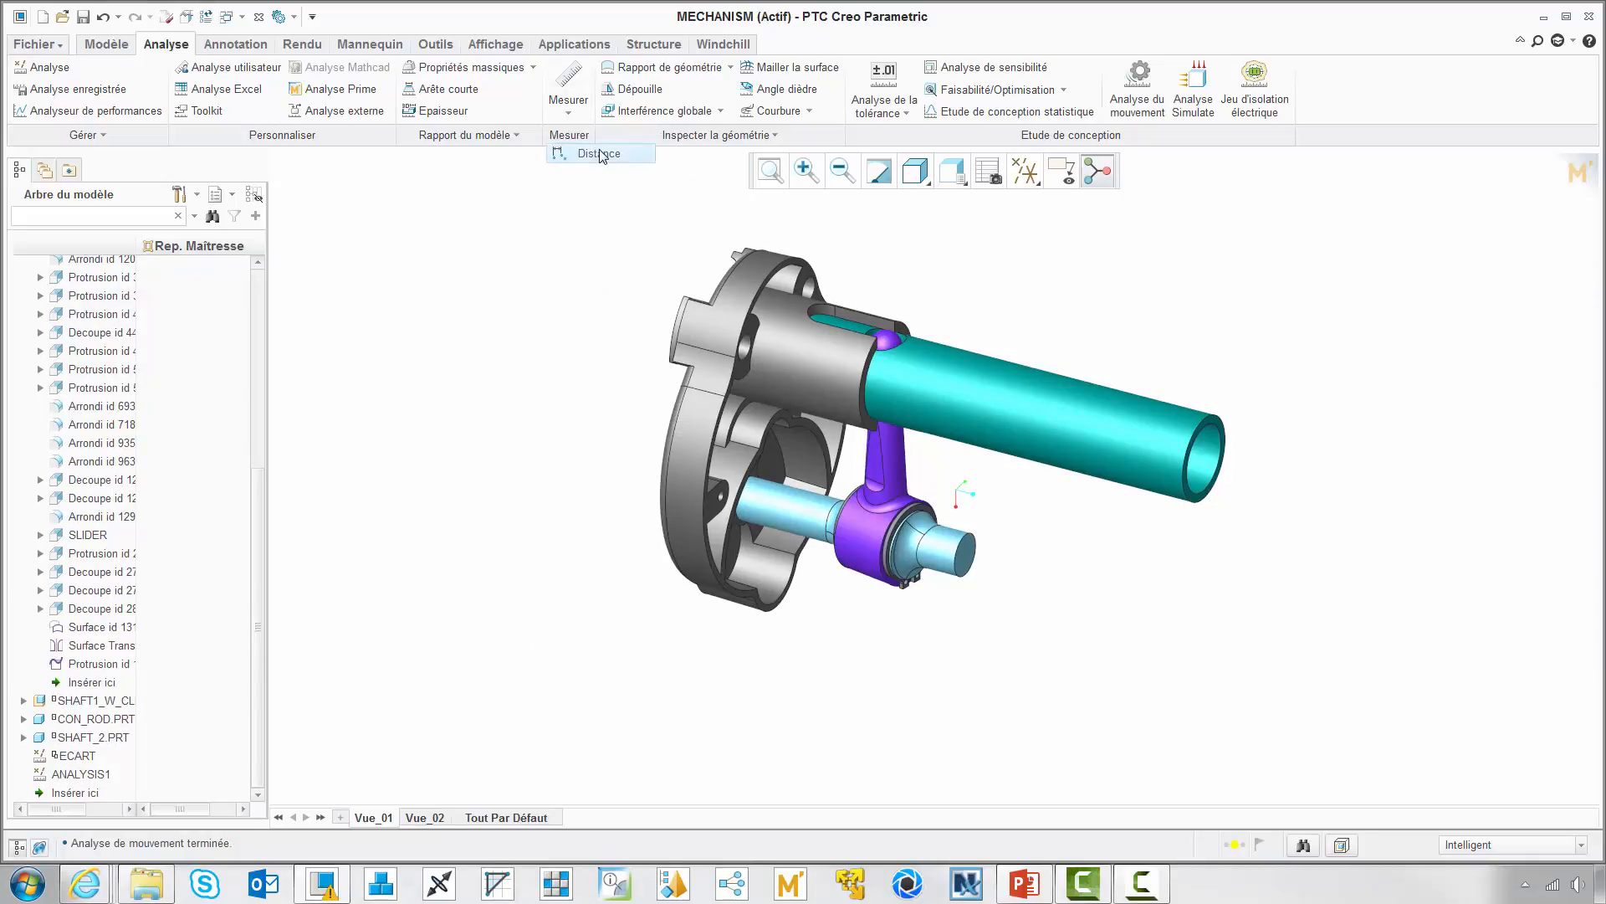
{"action": "left_click", "coordinate": [1205, 439]}
{"action": "left_click", "coordinate": [906, 334]}
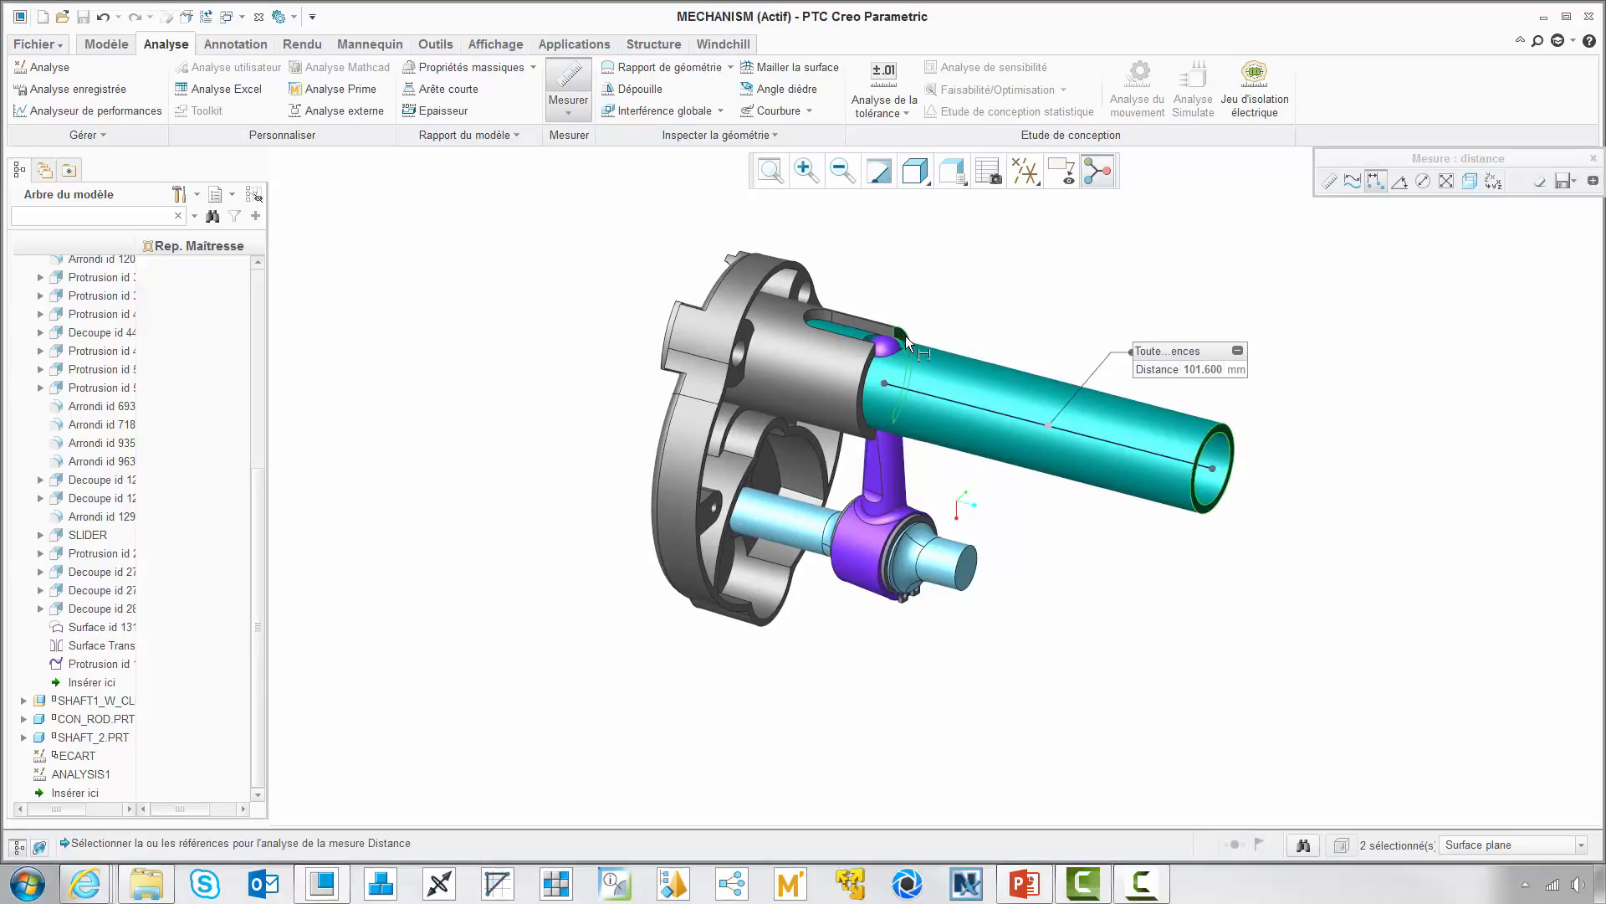
{"action": "left_click", "coordinate": [1562, 181]}
{"action": "left_click", "coordinate": [1517, 266]}
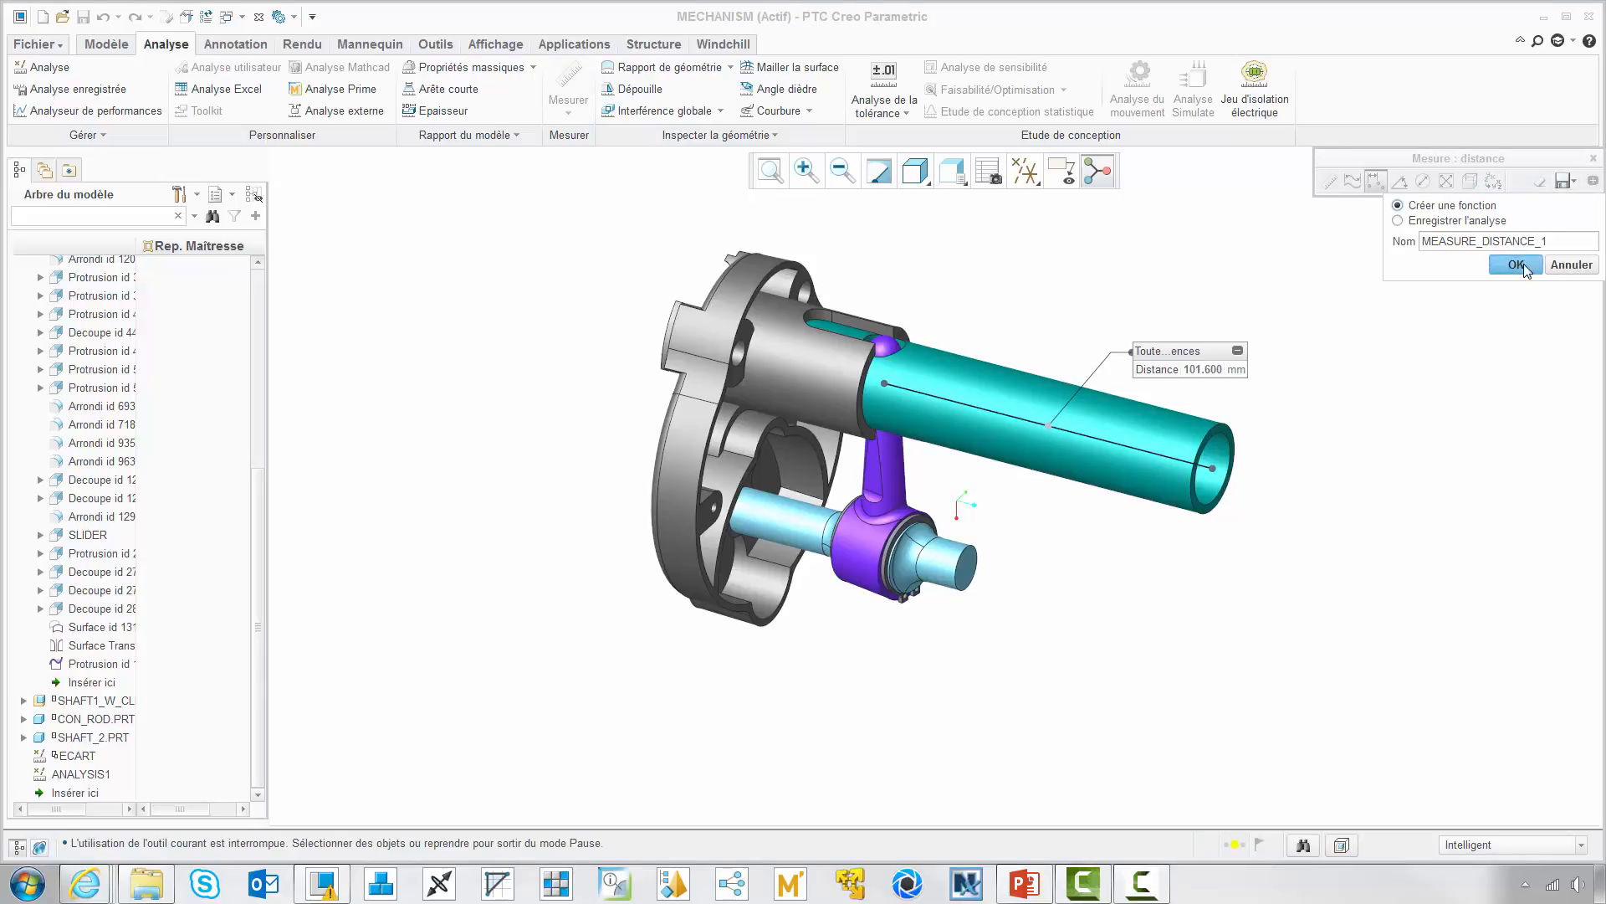
{"action": "left_click", "coordinate": [1593, 158]}
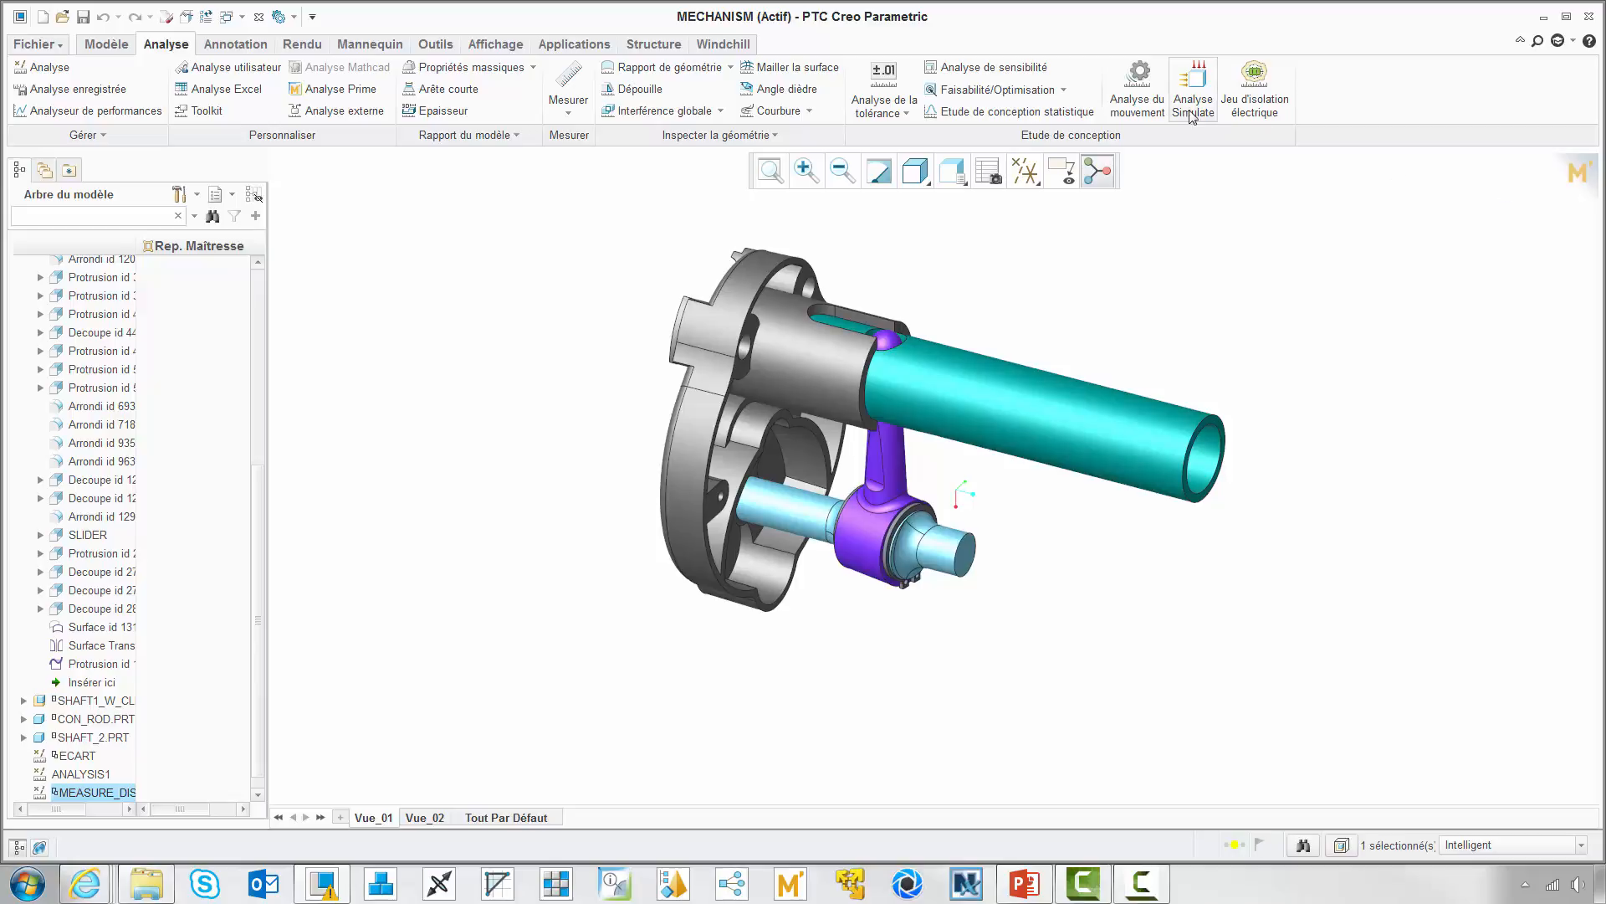
Step: Run a motion analysis of MotionDefinition1 evaluating DISTANCE:MEASURE_DISTANCE_1, close its graph, and add the analysis as a model feature
{"action": "left_click", "coordinate": [1138, 88]}
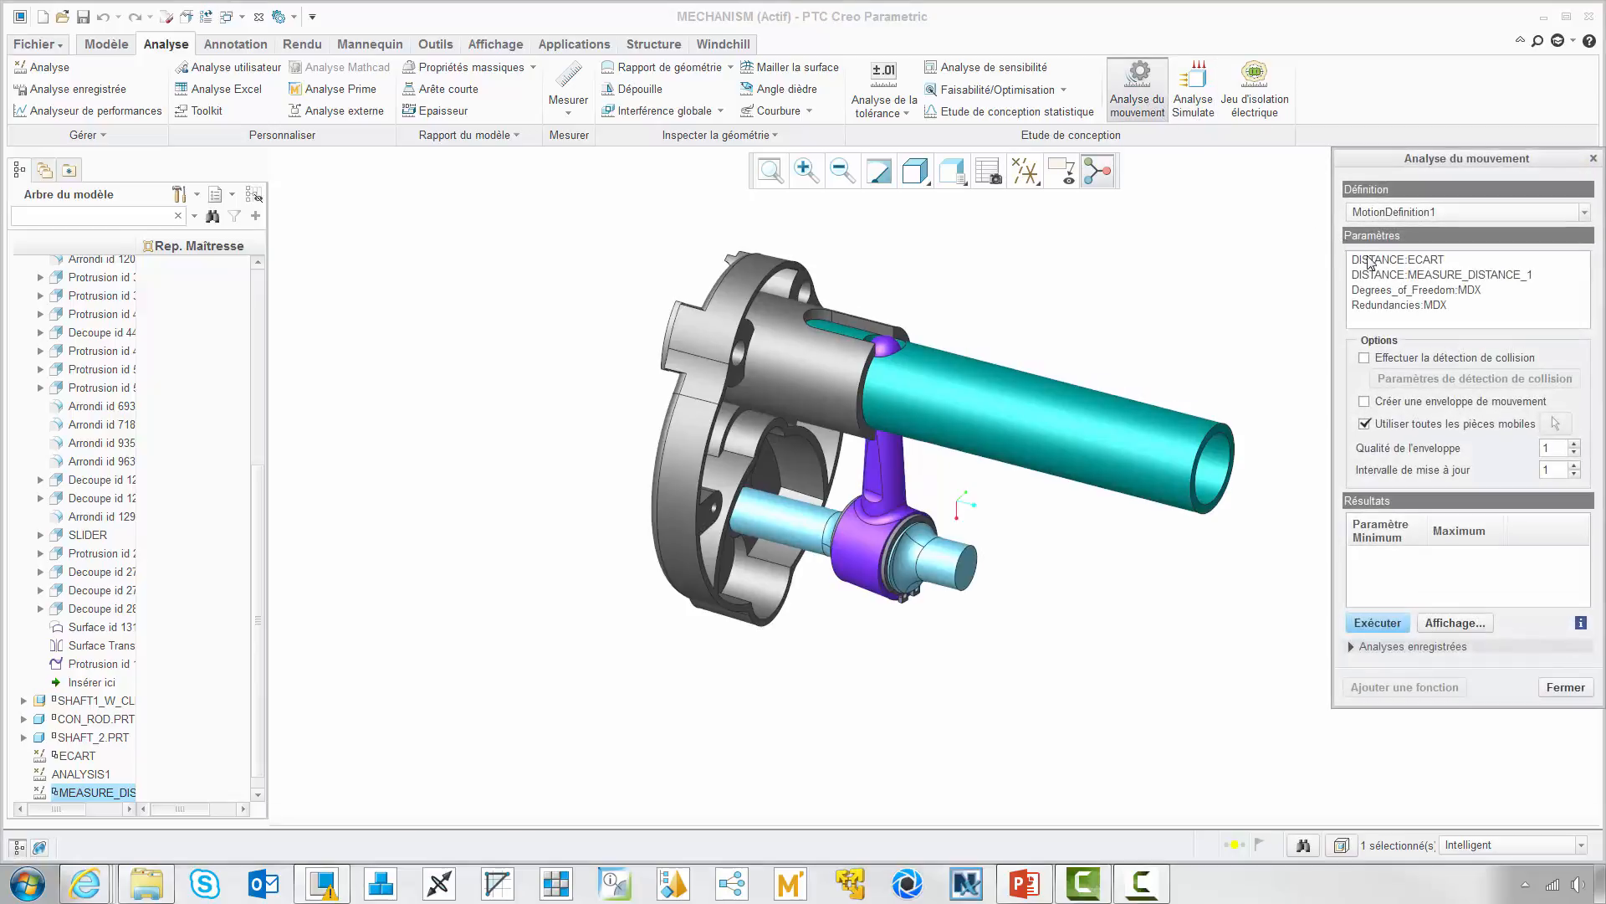
{"action": "left_click", "coordinate": [1384, 276]}
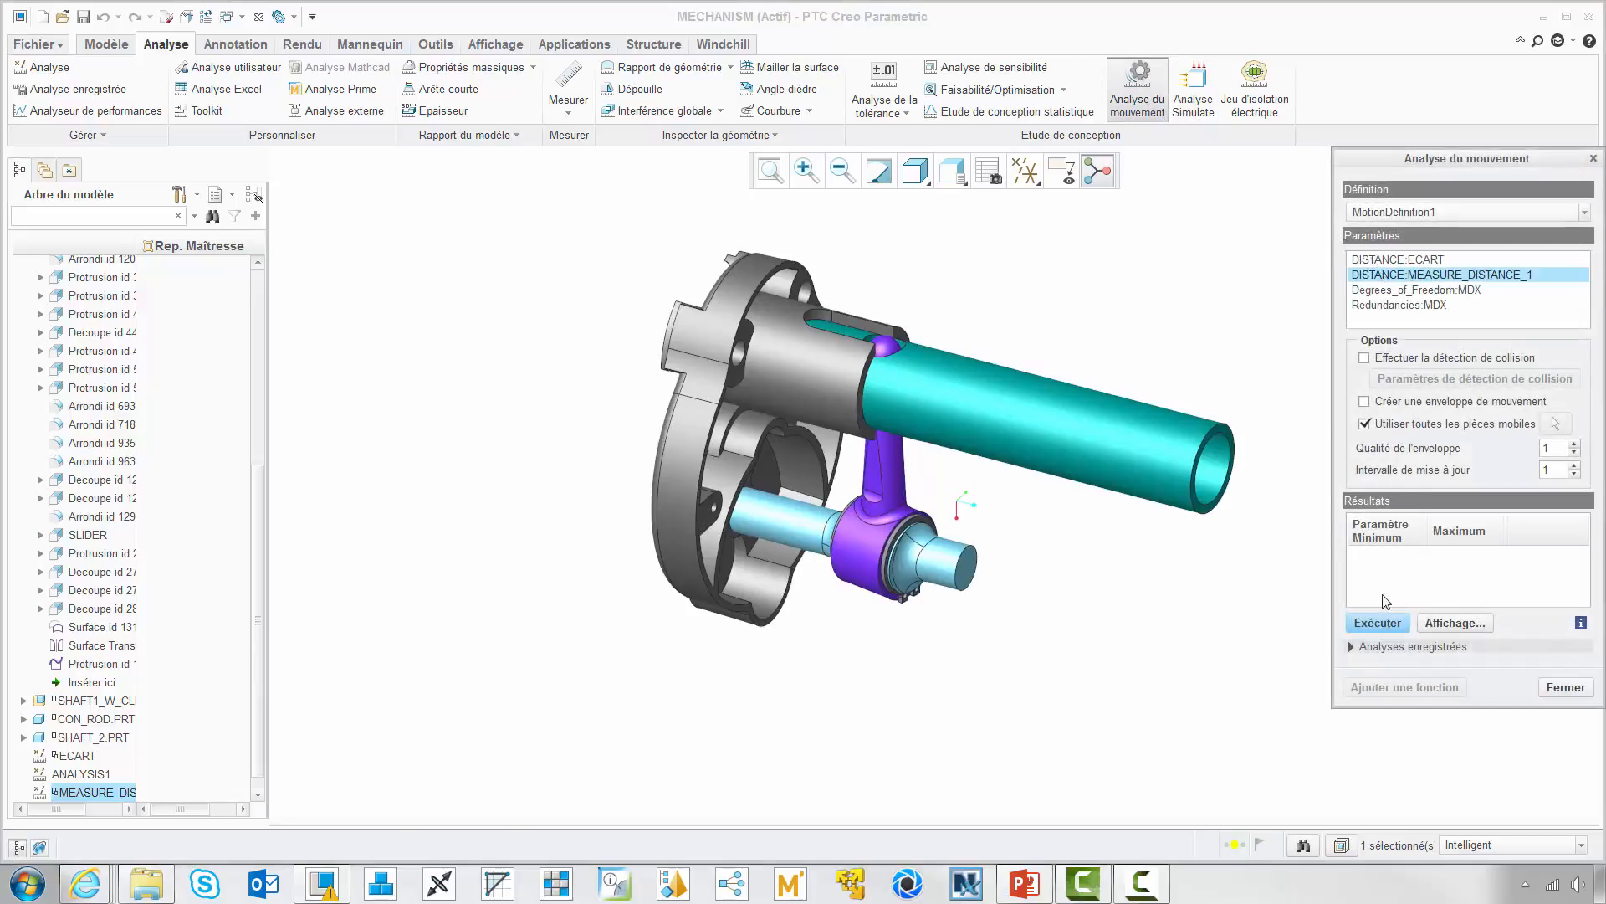
{"action": "left_click", "coordinate": [1379, 622]}
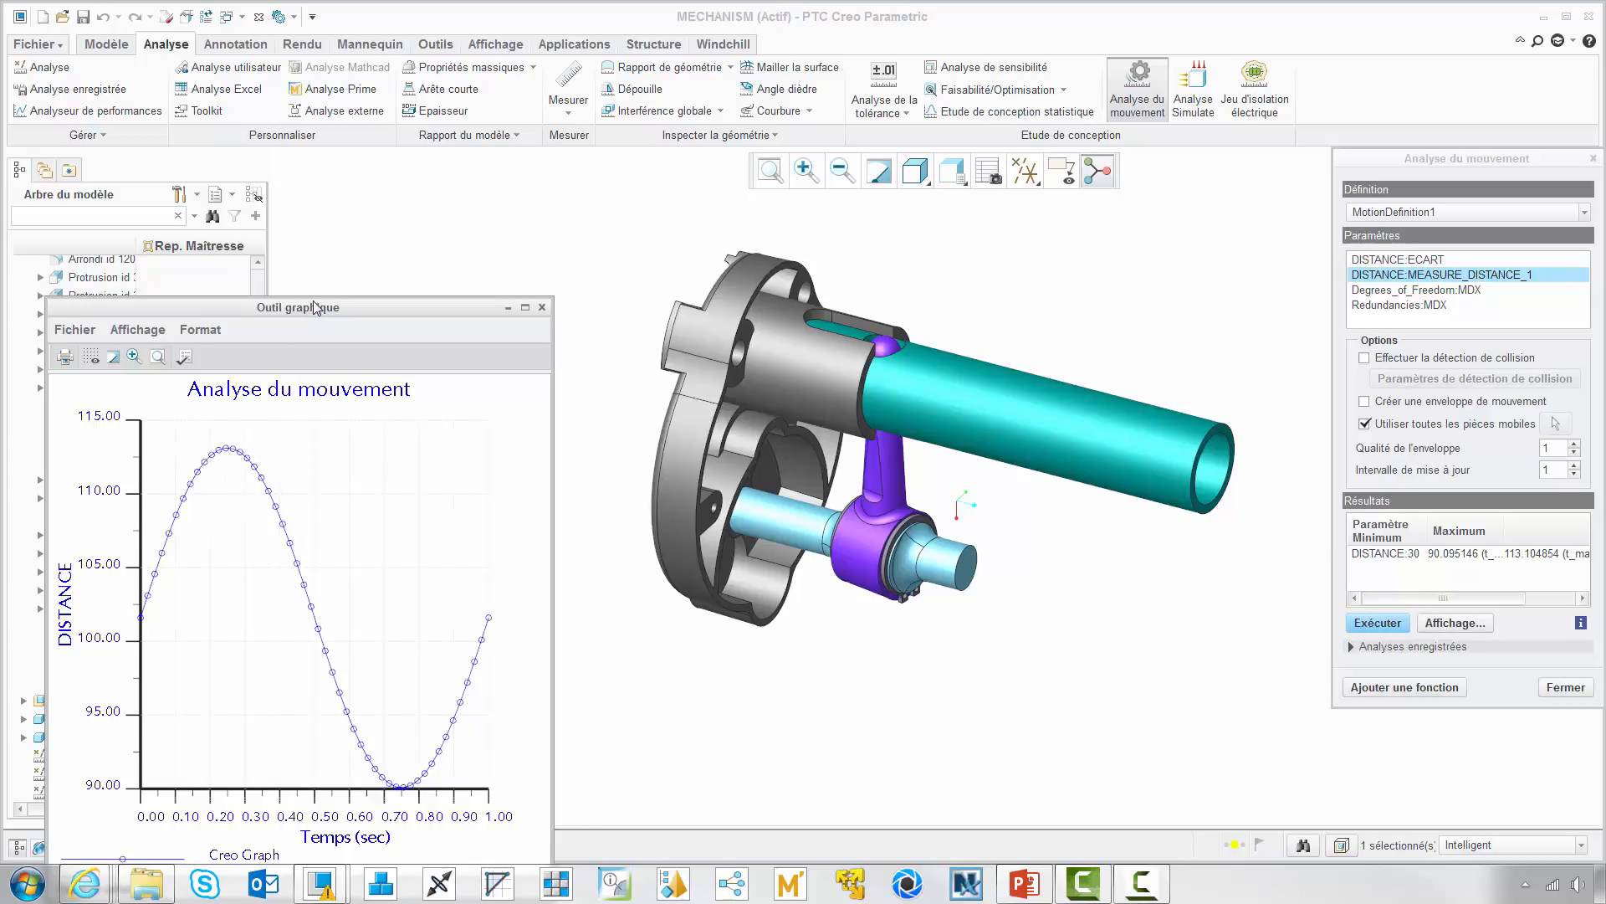
{"action": "left_click_drag", "start_coordinate": [314, 306], "coordinate": [363, 214]}
{"action": "left_click", "coordinate": [688, 234]}
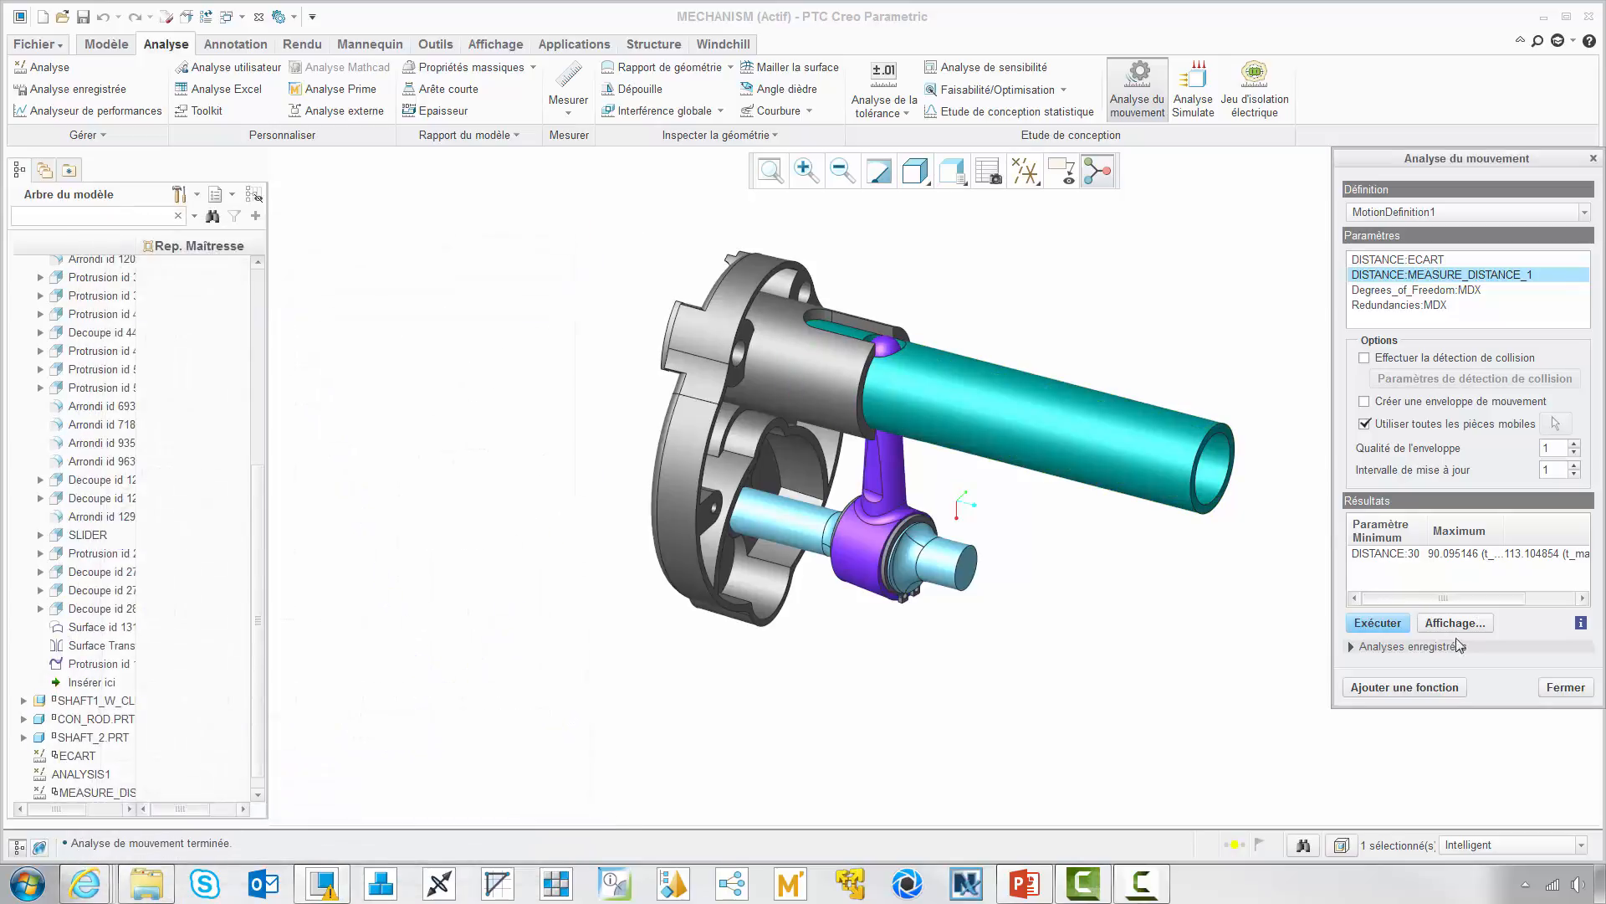
{"action": "left_click", "coordinate": [1439, 685]}
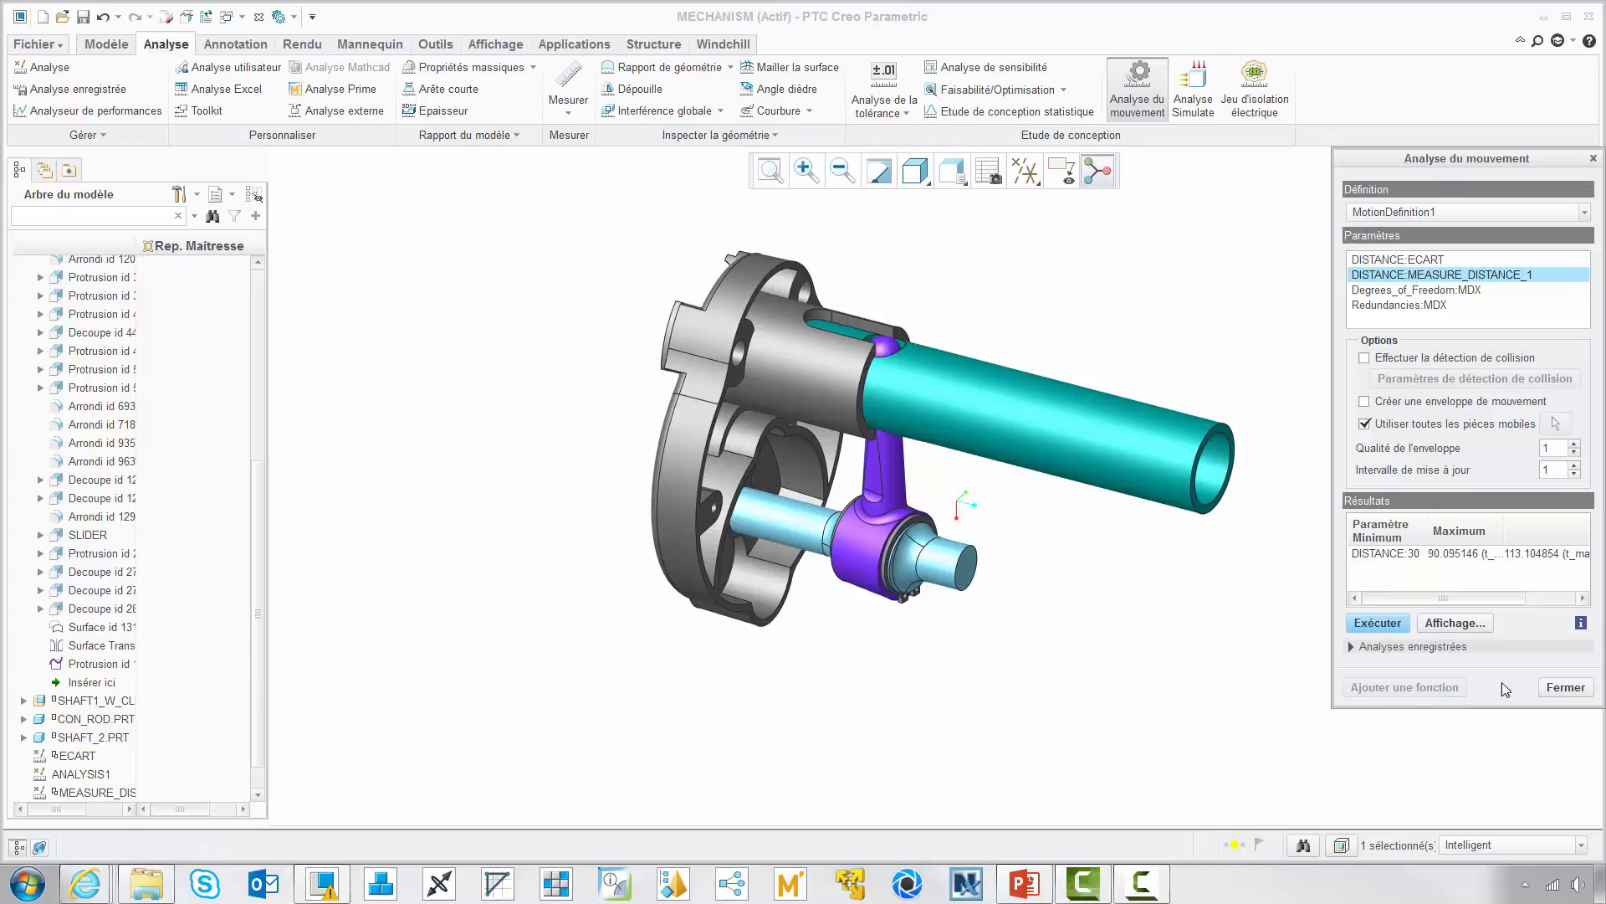
{"action": "left_click", "coordinate": [1564, 687]}
Step: Redefine the ANALYSIS2 feature and rerun its motion analysis to generate the result parameters
{"action": "right_click", "coordinate": [93, 776]}
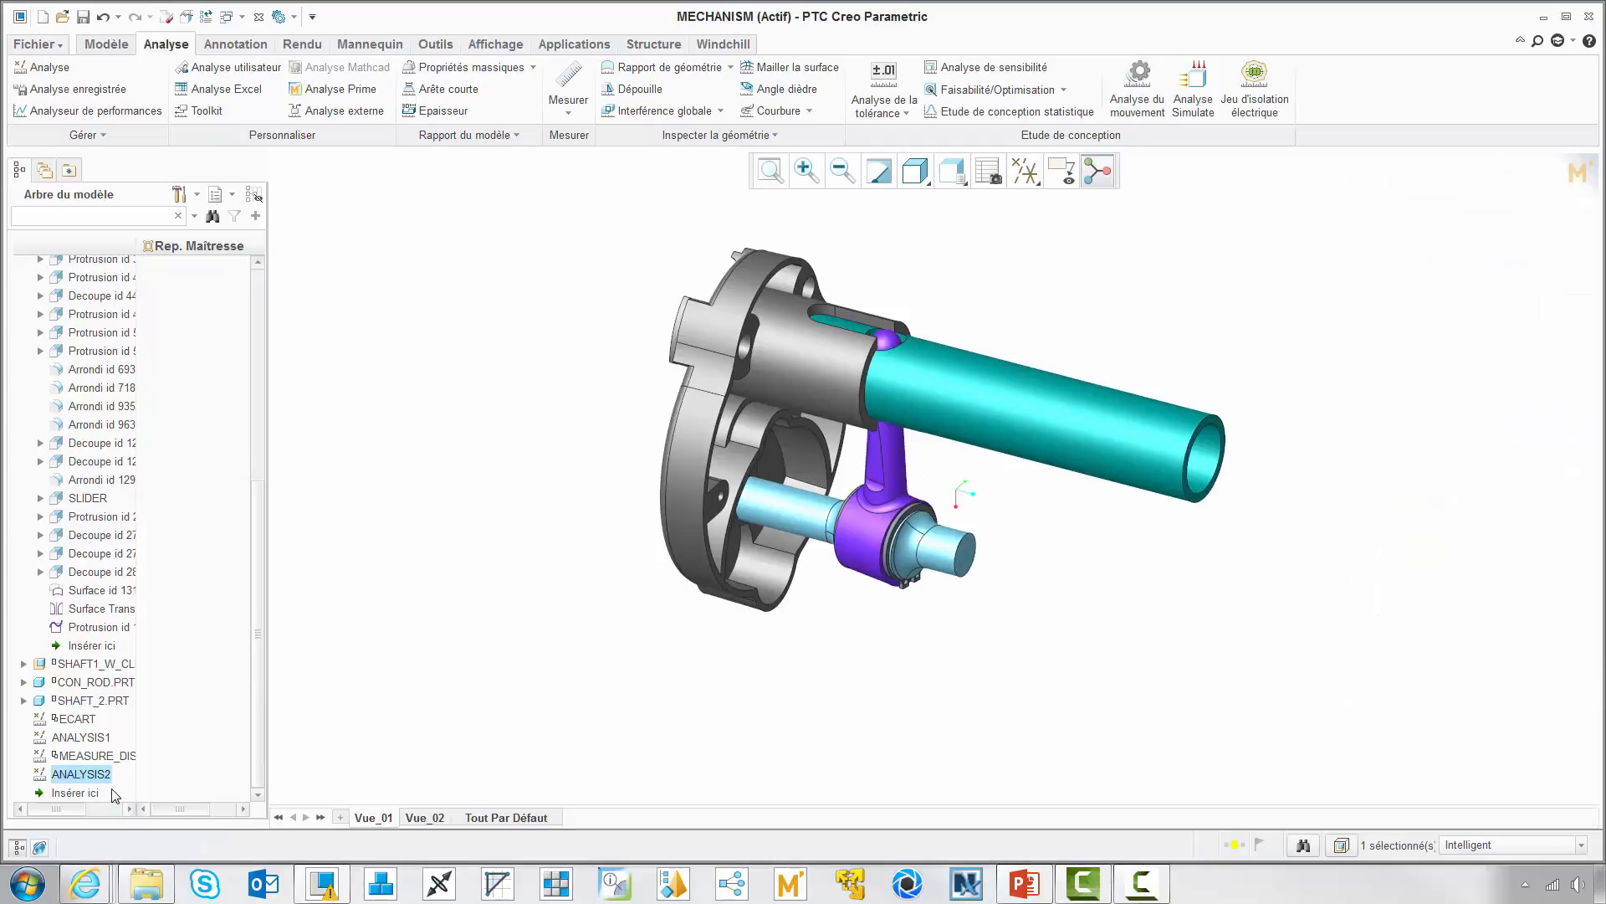
{"action": "left_click", "coordinate": [132, 536]}
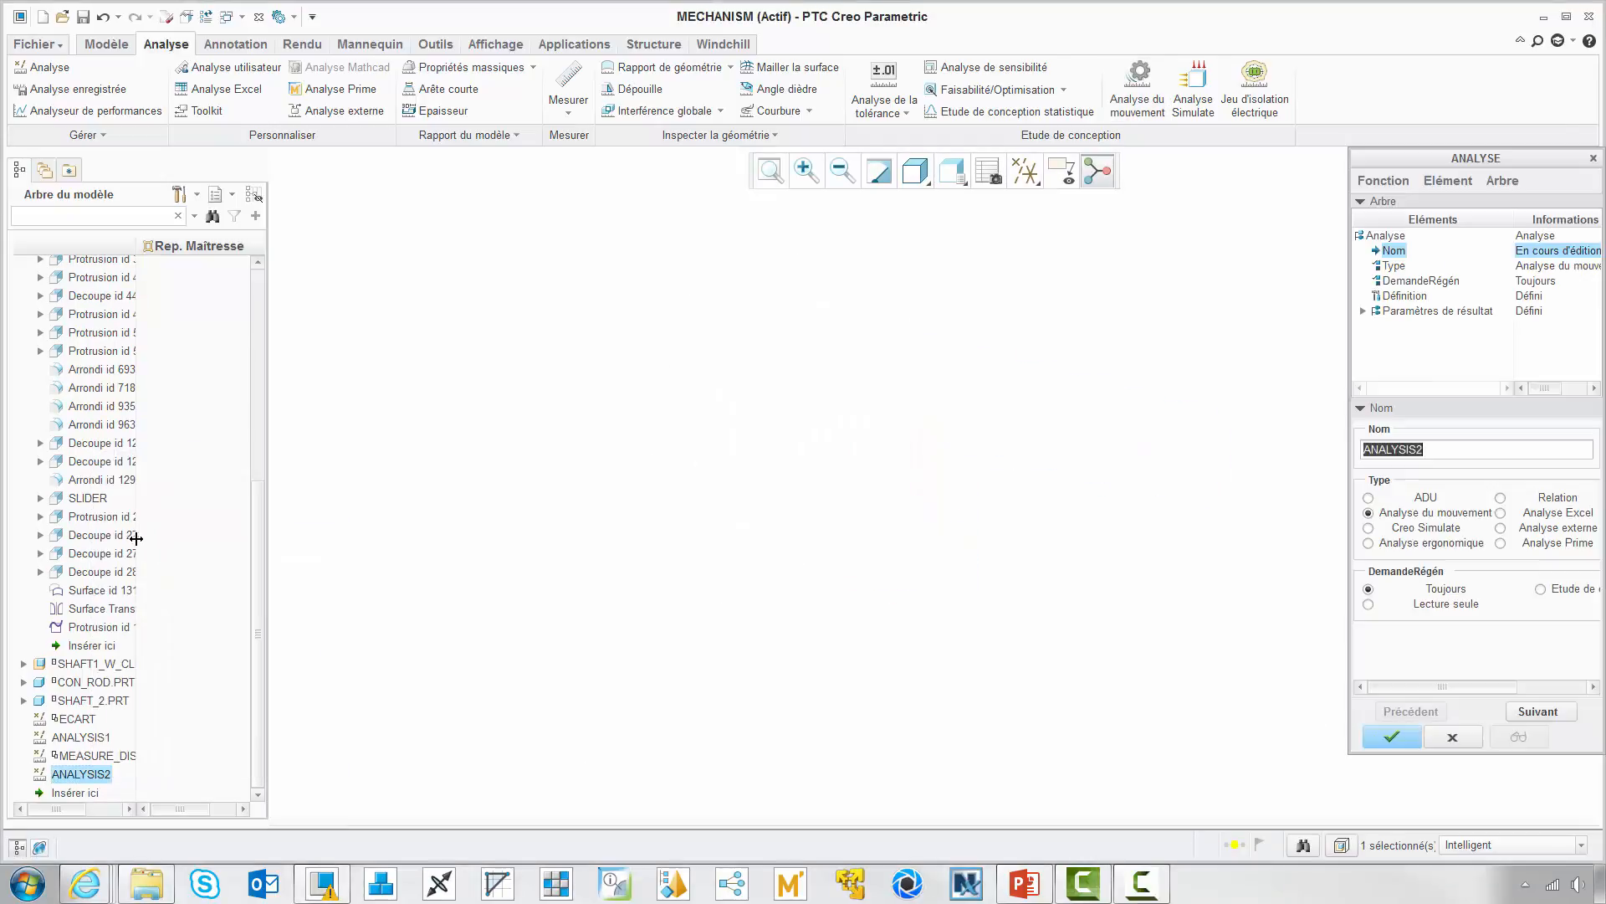
{"action": "left_click", "coordinate": [1538, 711]}
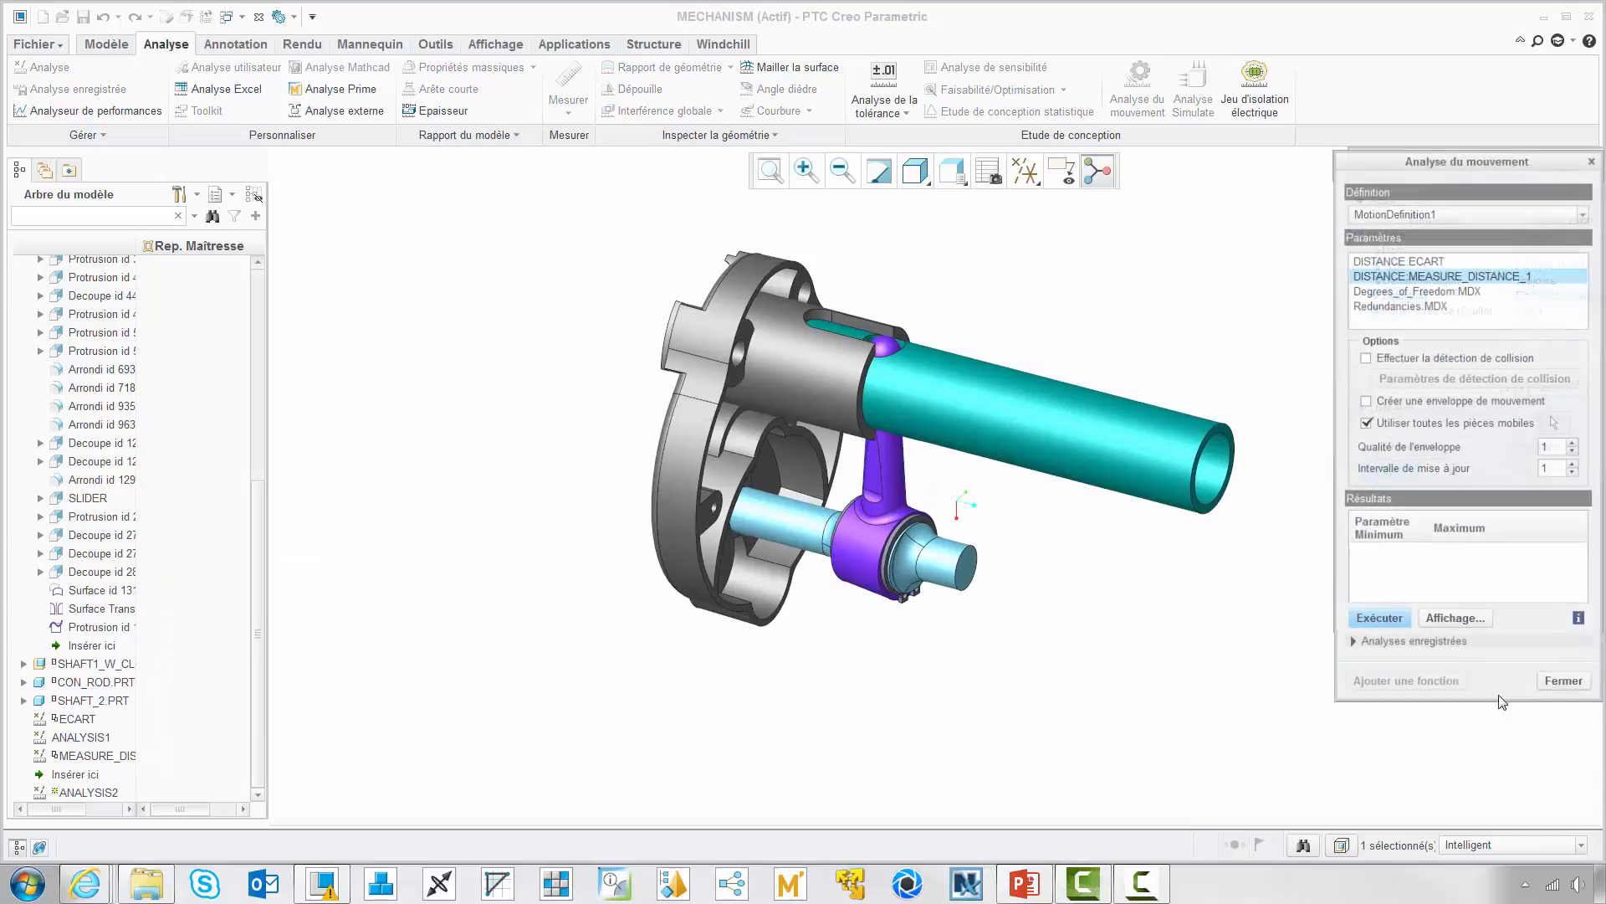
{"action": "left_click", "coordinate": [1383, 626]}
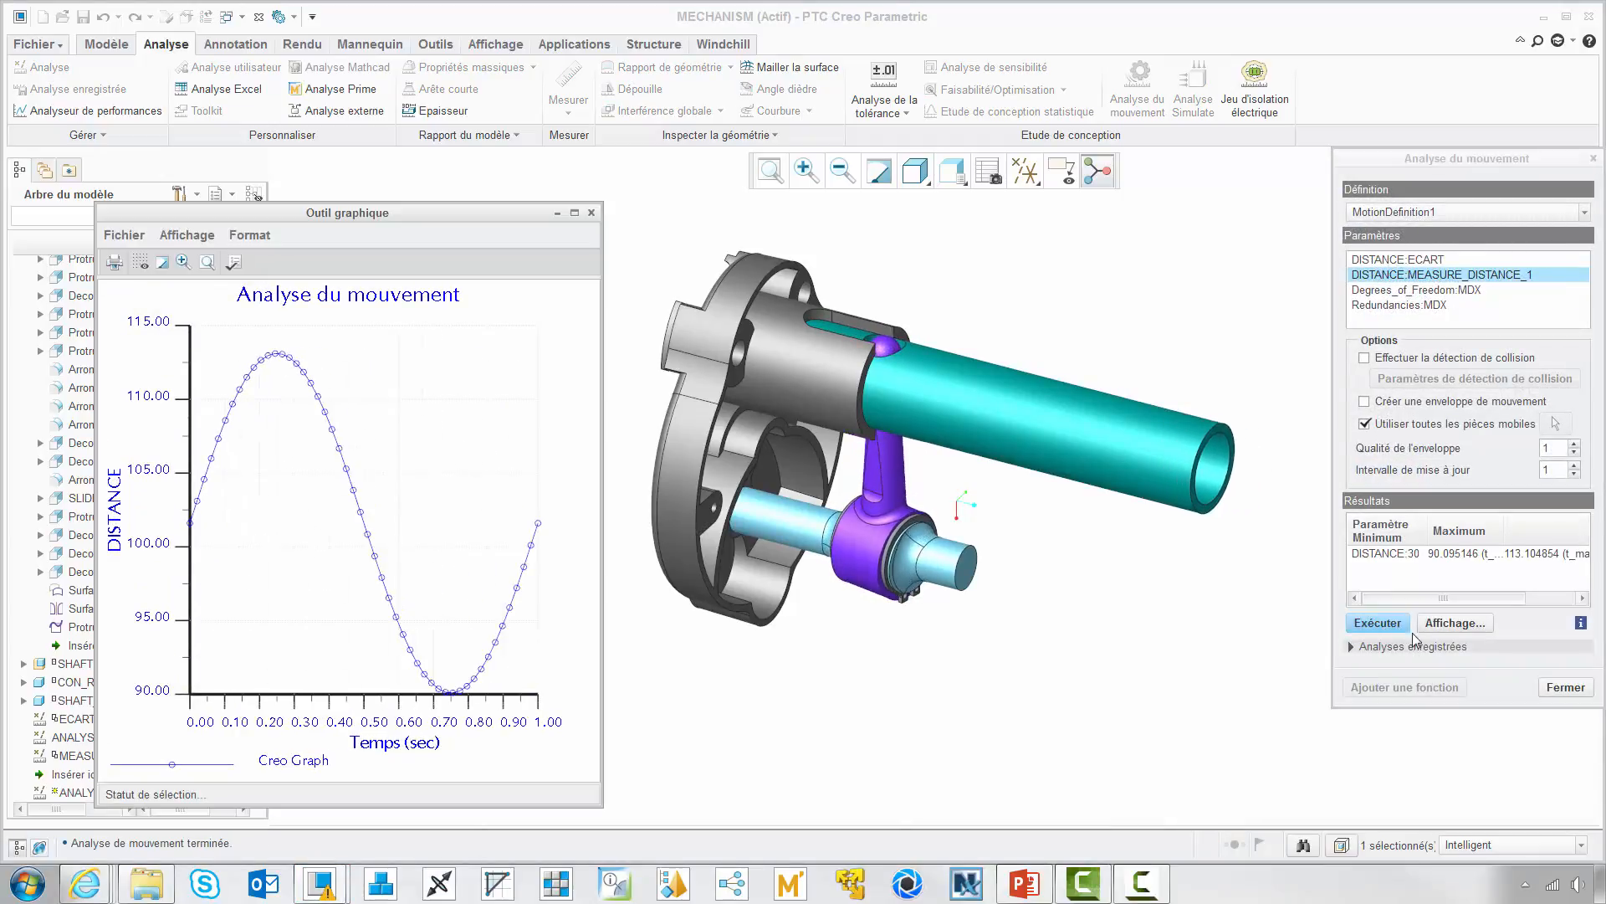
{"action": "left_click", "coordinate": [1547, 688]}
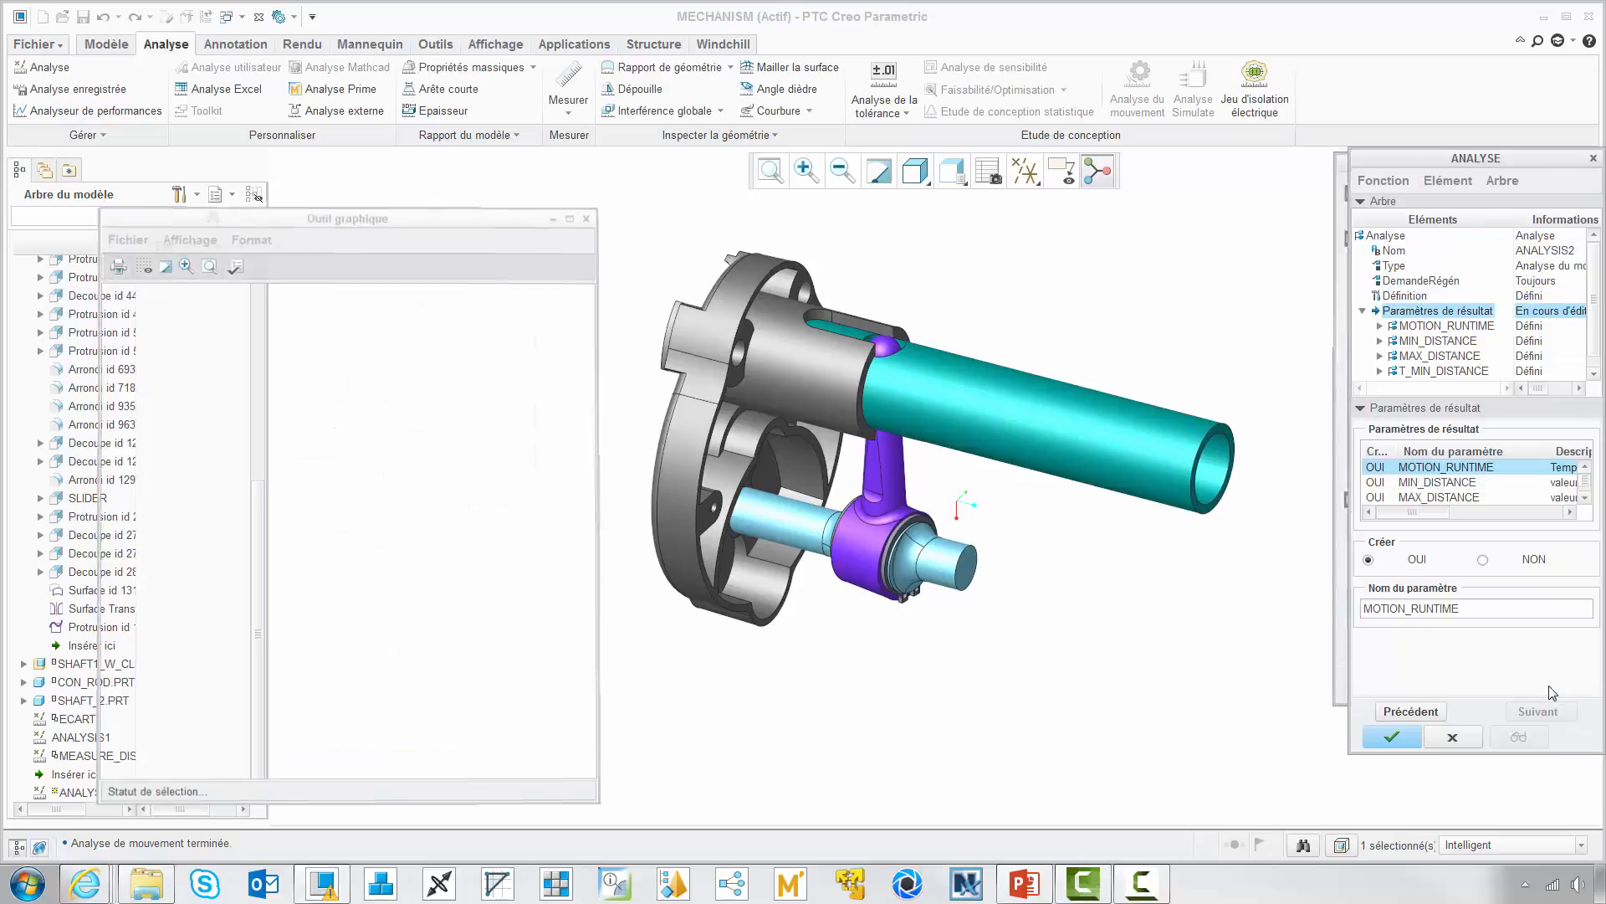
Step: Exclude MOTION_RUNTIME and MIN_DISTANCE from ANALYSIS2's created result parameters, keep MAX_DISTANCE, and confirm the redefinition
{"action": "left_click", "coordinate": [1483, 560]}
{"action": "left_click", "coordinate": [1457, 483]}
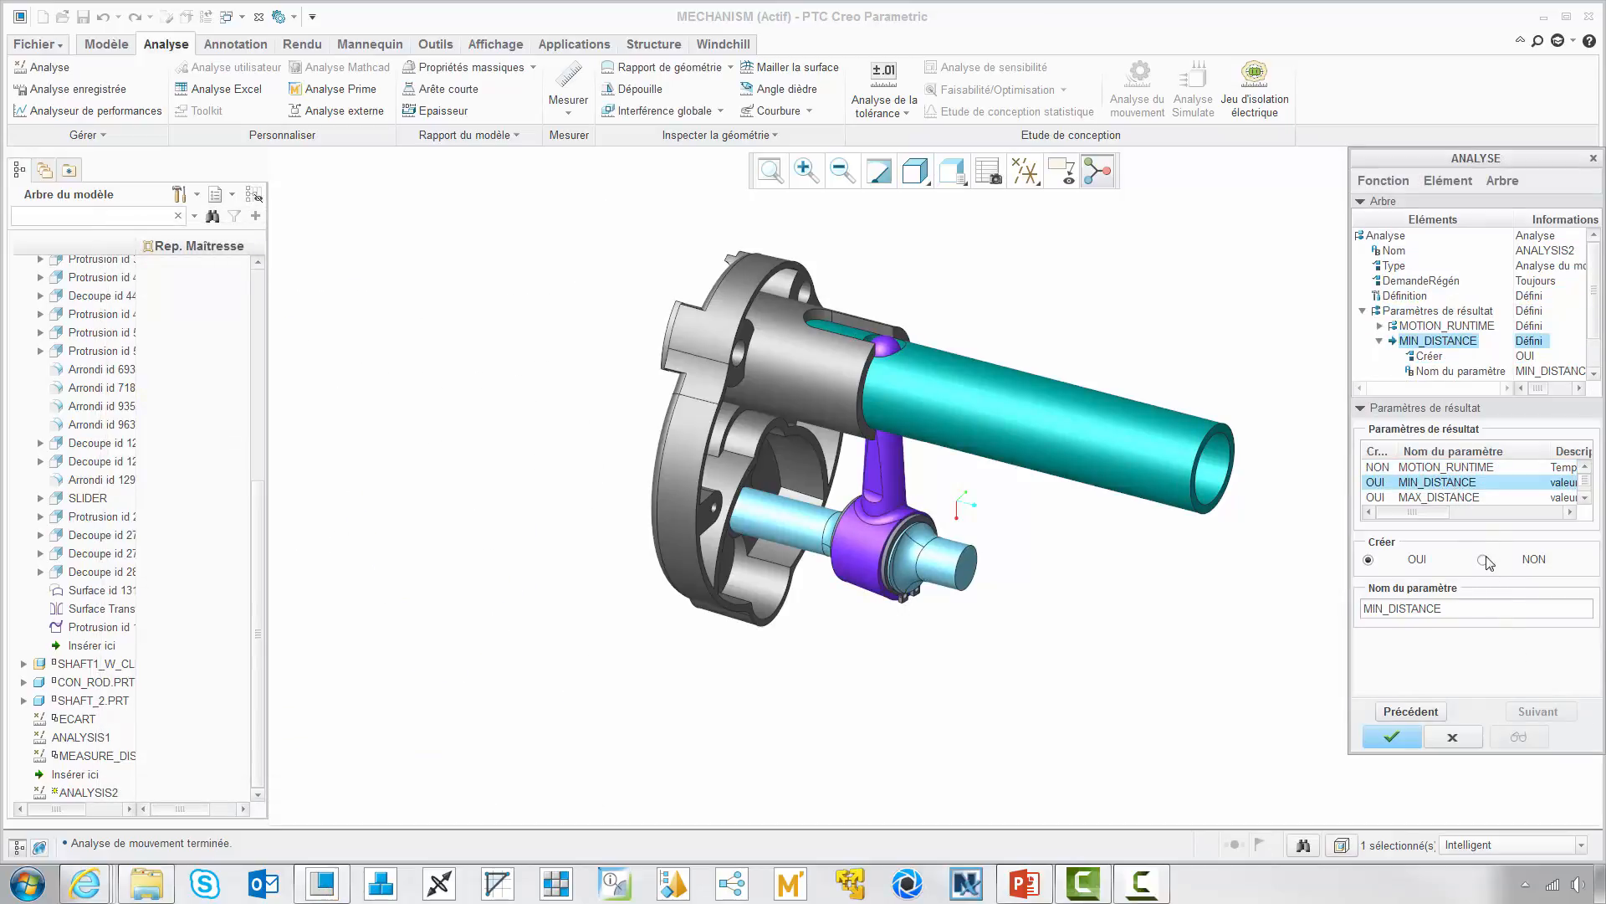
{"action": "left_click", "coordinate": [1484, 560]}
{"action": "left_click", "coordinate": [1449, 498]}
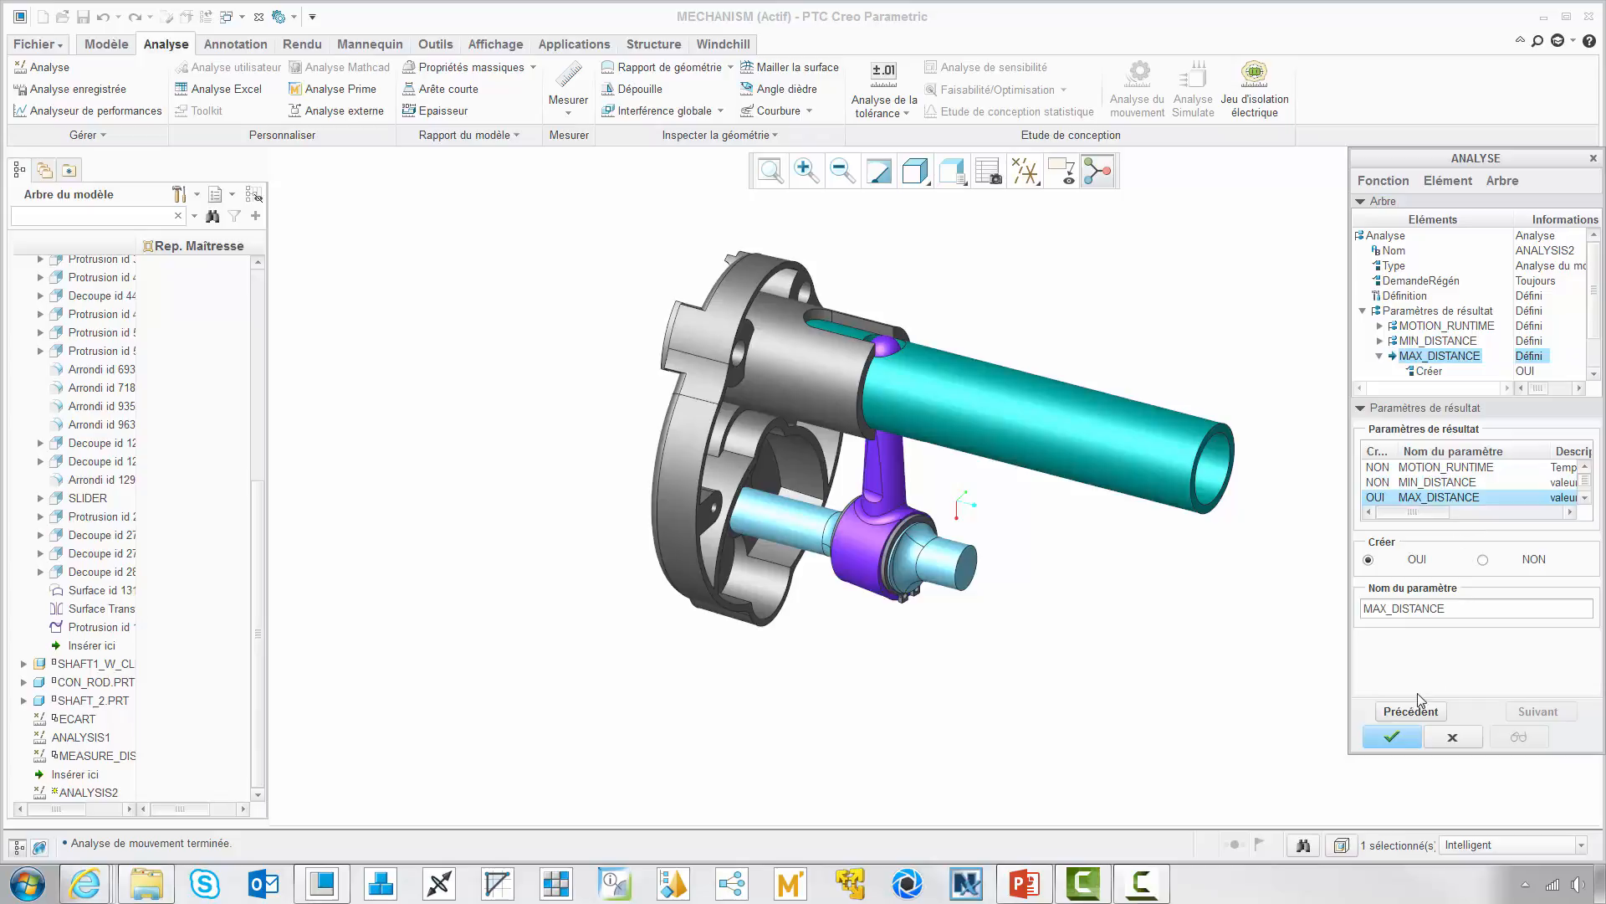
{"action": "left_click", "coordinate": [1398, 741]}
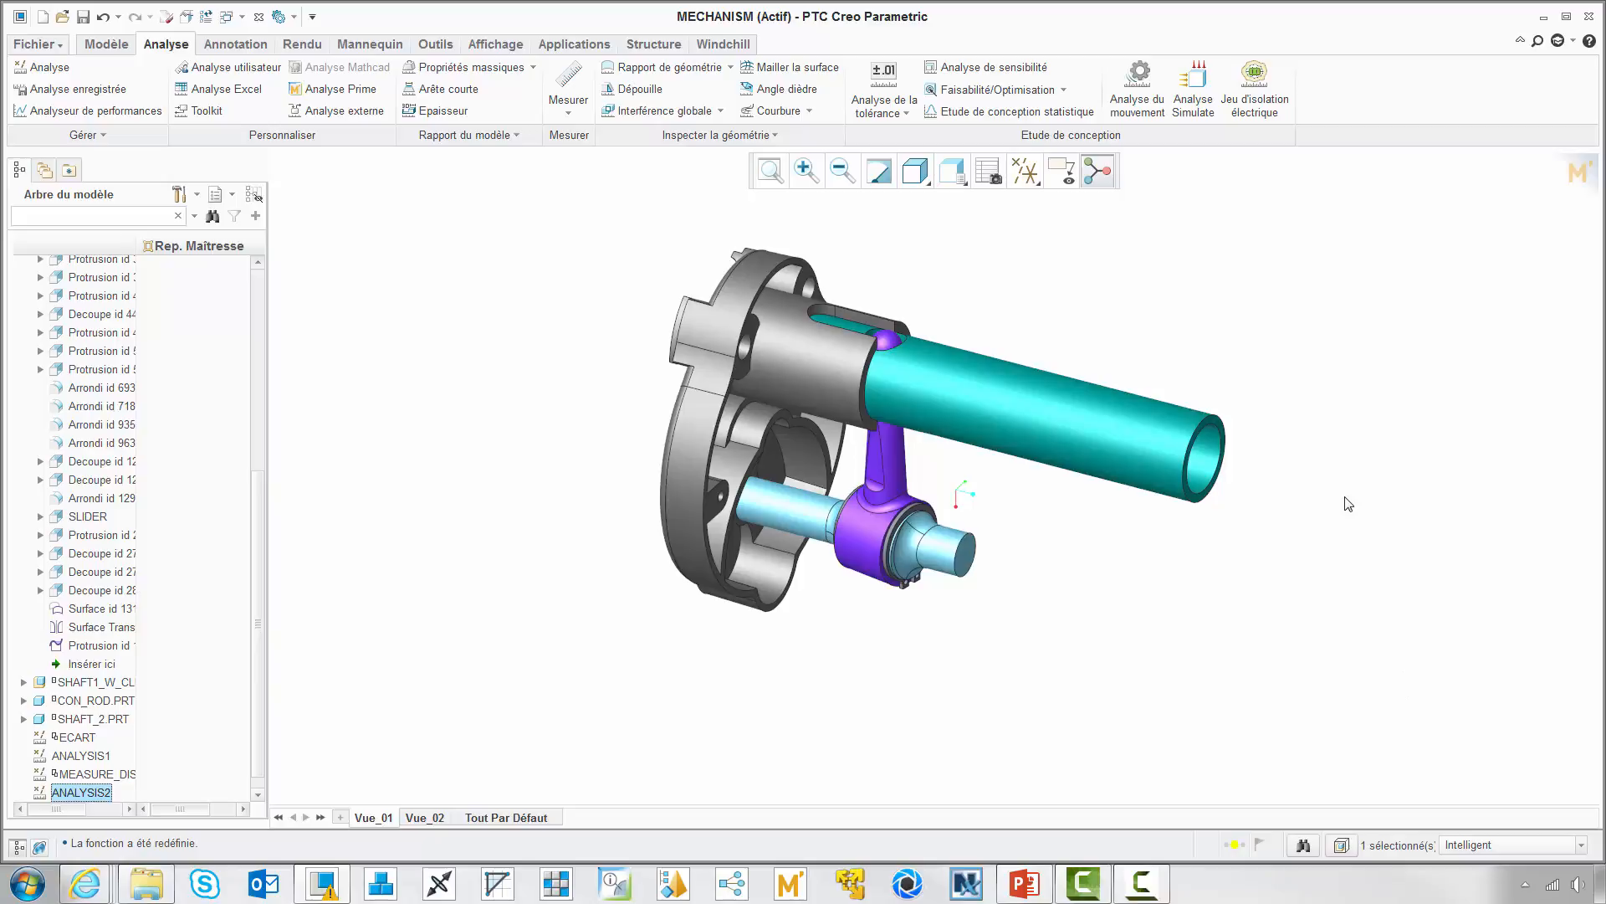
Step: Open the embedded Mathcad worksheet, examine the blade oscillation calculation for the required stroke and target maximum distance, and close it
{"action": "left_click", "coordinate": [1578, 174]}
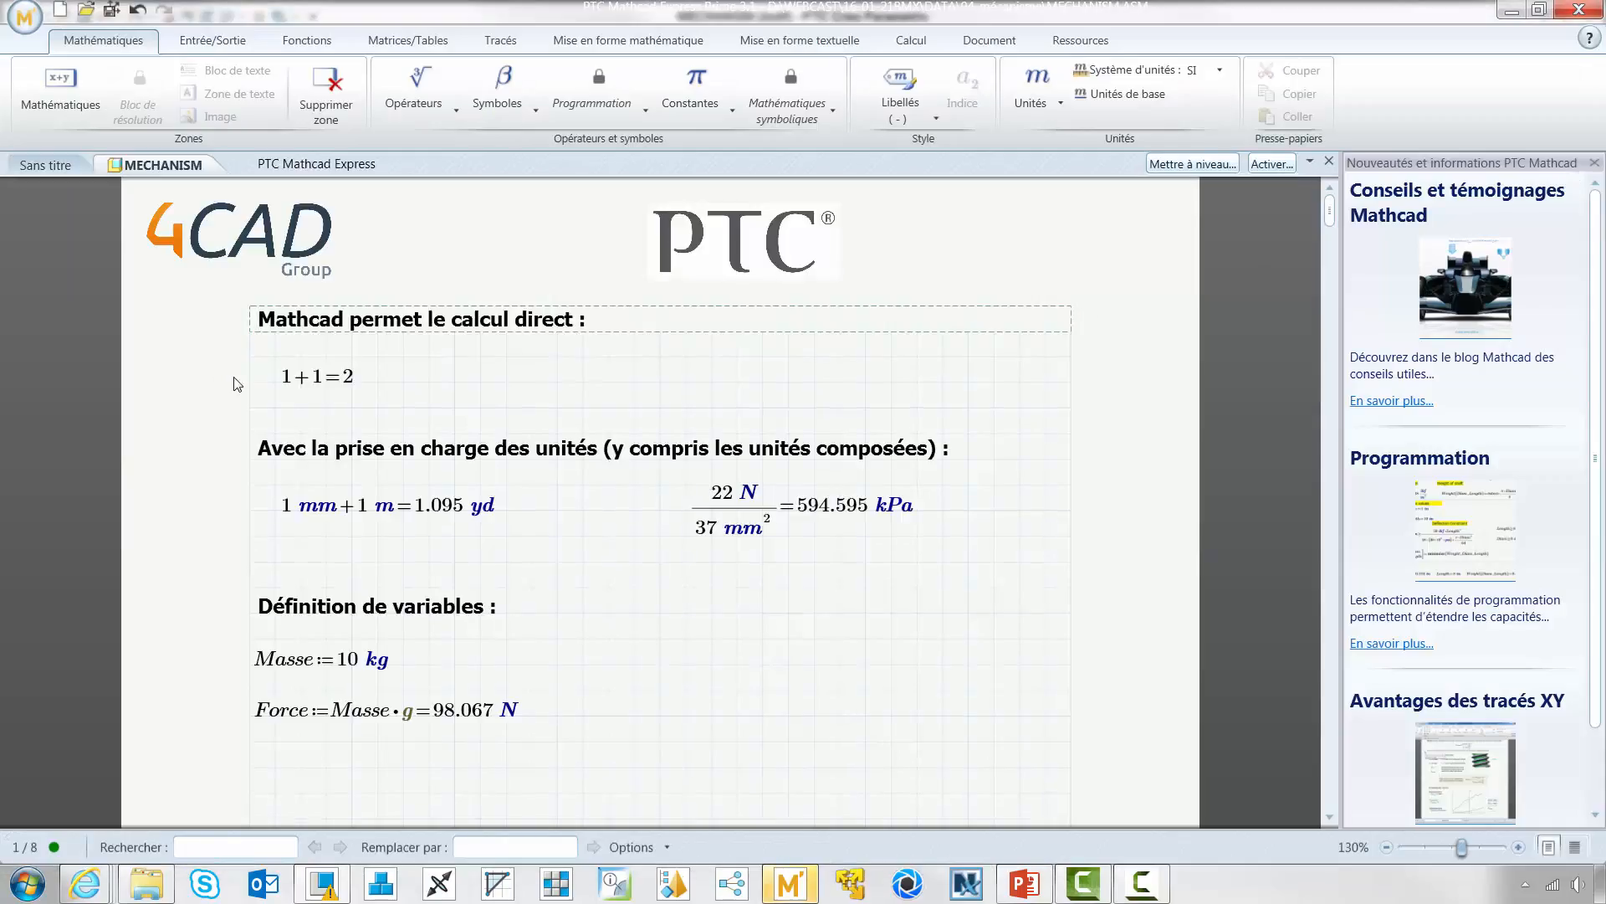
{"action": "left_click", "coordinate": [424, 518]}
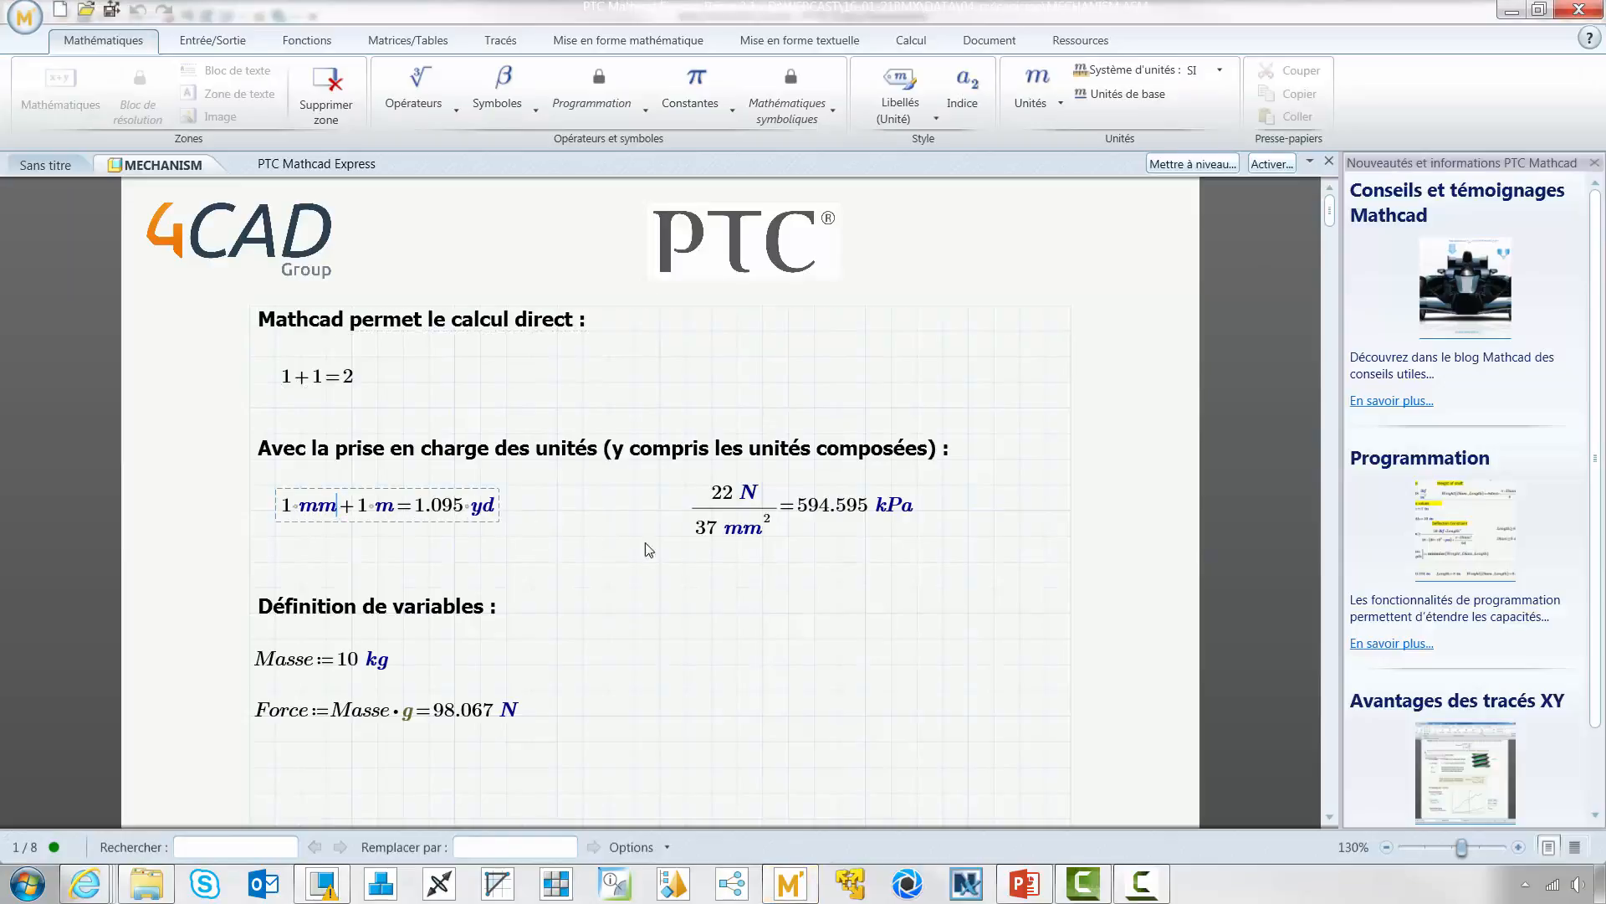
{"action": "left_click_drag", "start_coordinate": [1329, 207], "coordinate": [1300, 752]}
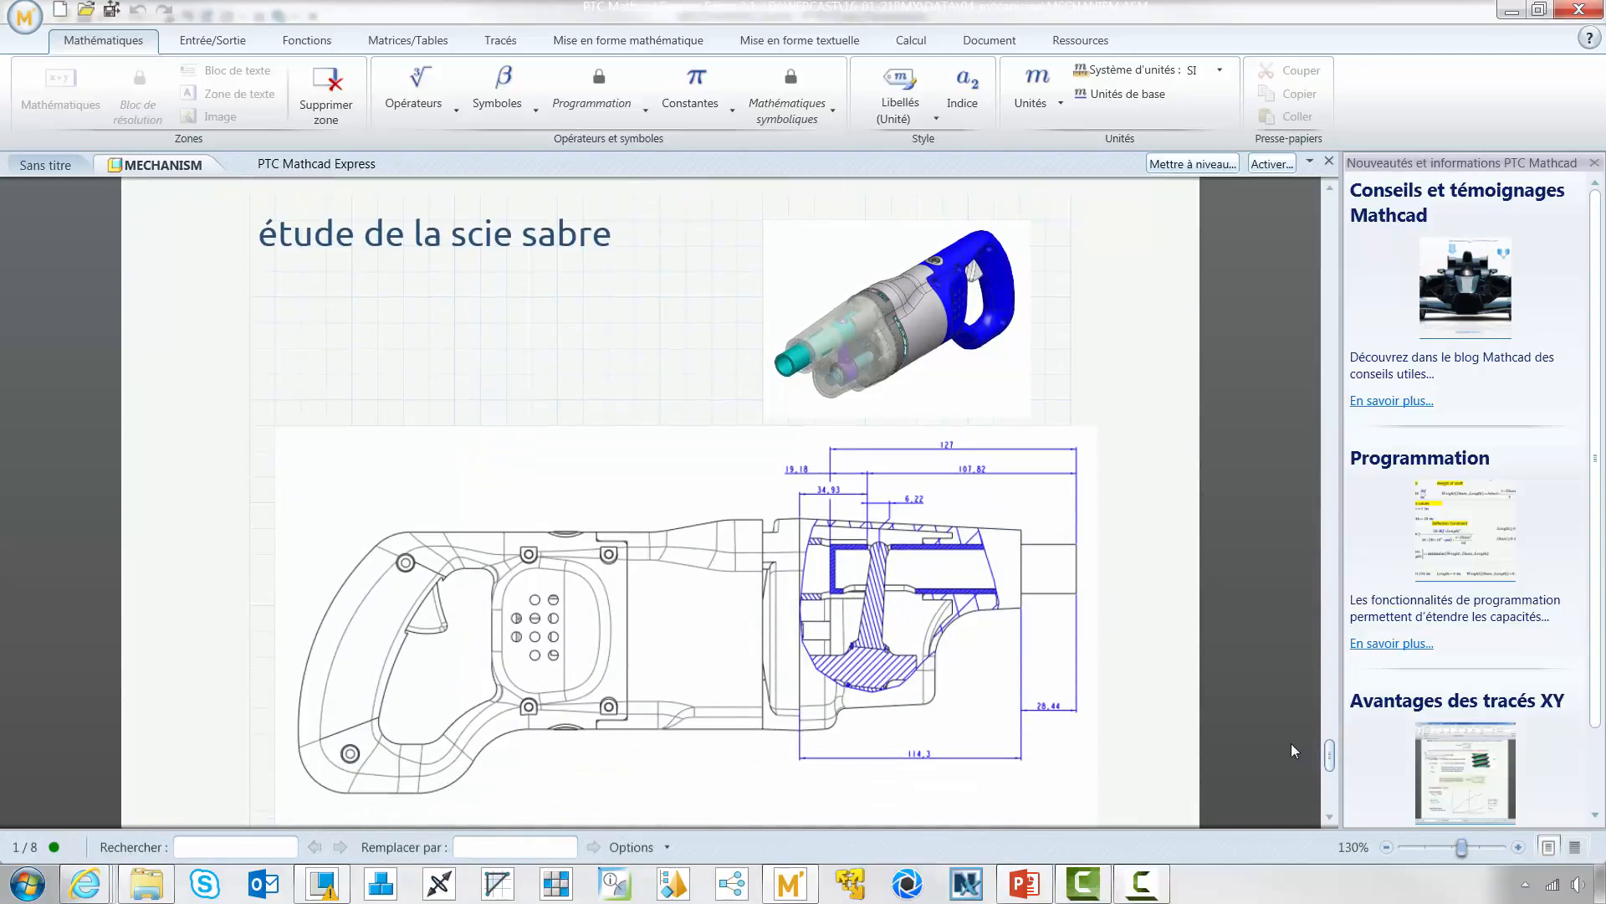
{"action": "scroll", "coordinate": [1265, 721], "scroll_direction": "down", "scroll_amount": 5}
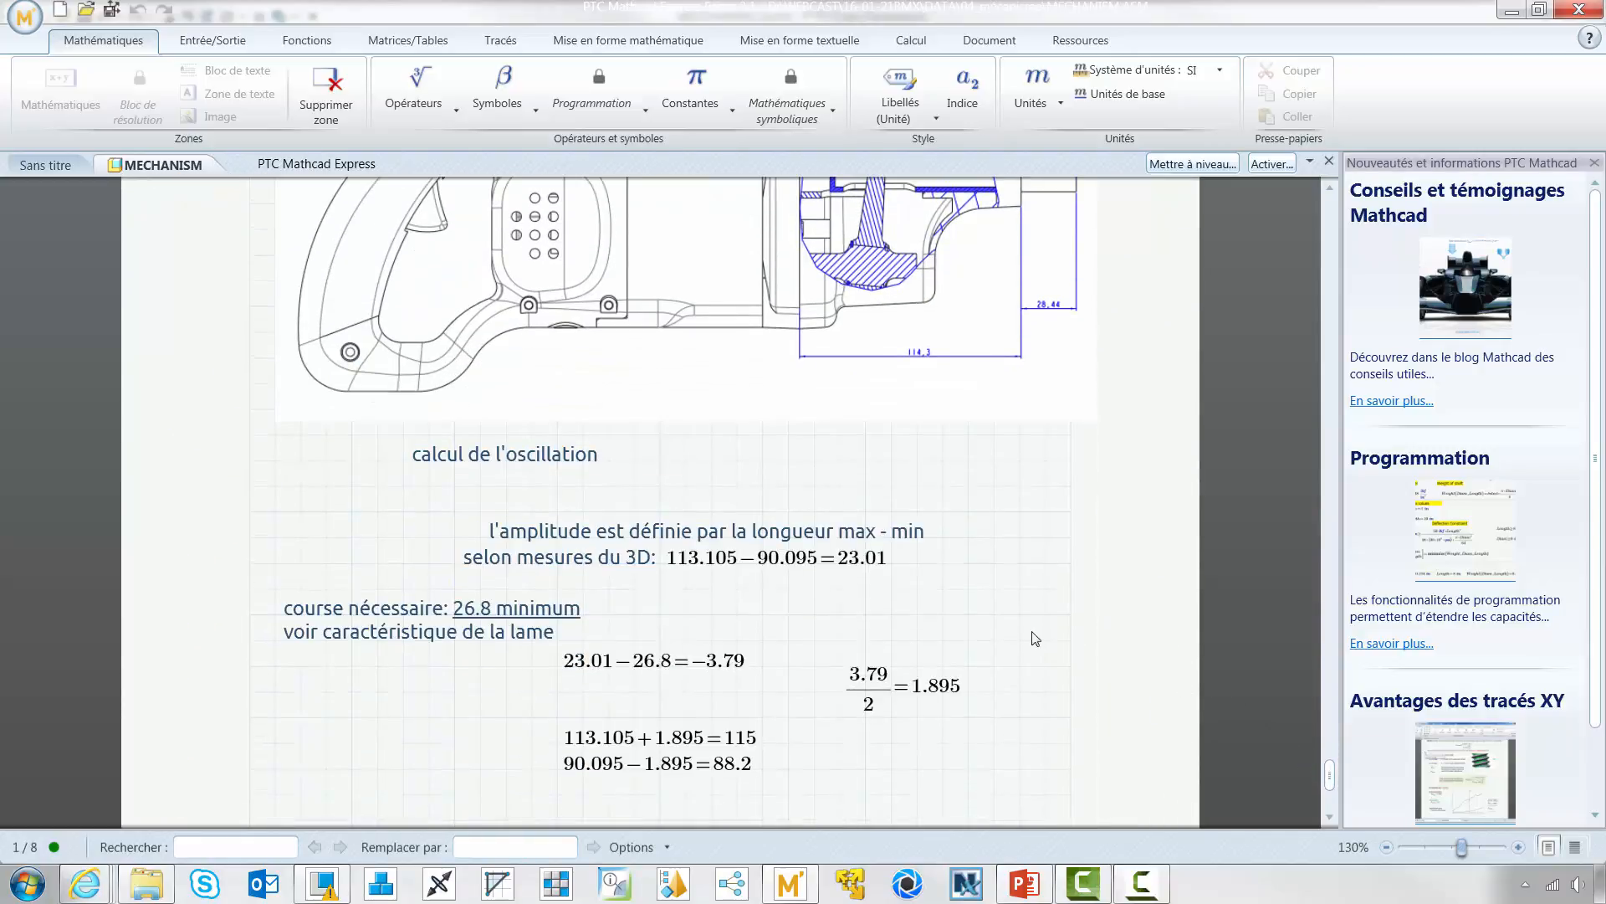
{"action": "scroll", "coordinate": [519, 539], "scroll_direction": "down", "scroll_amount": 1}
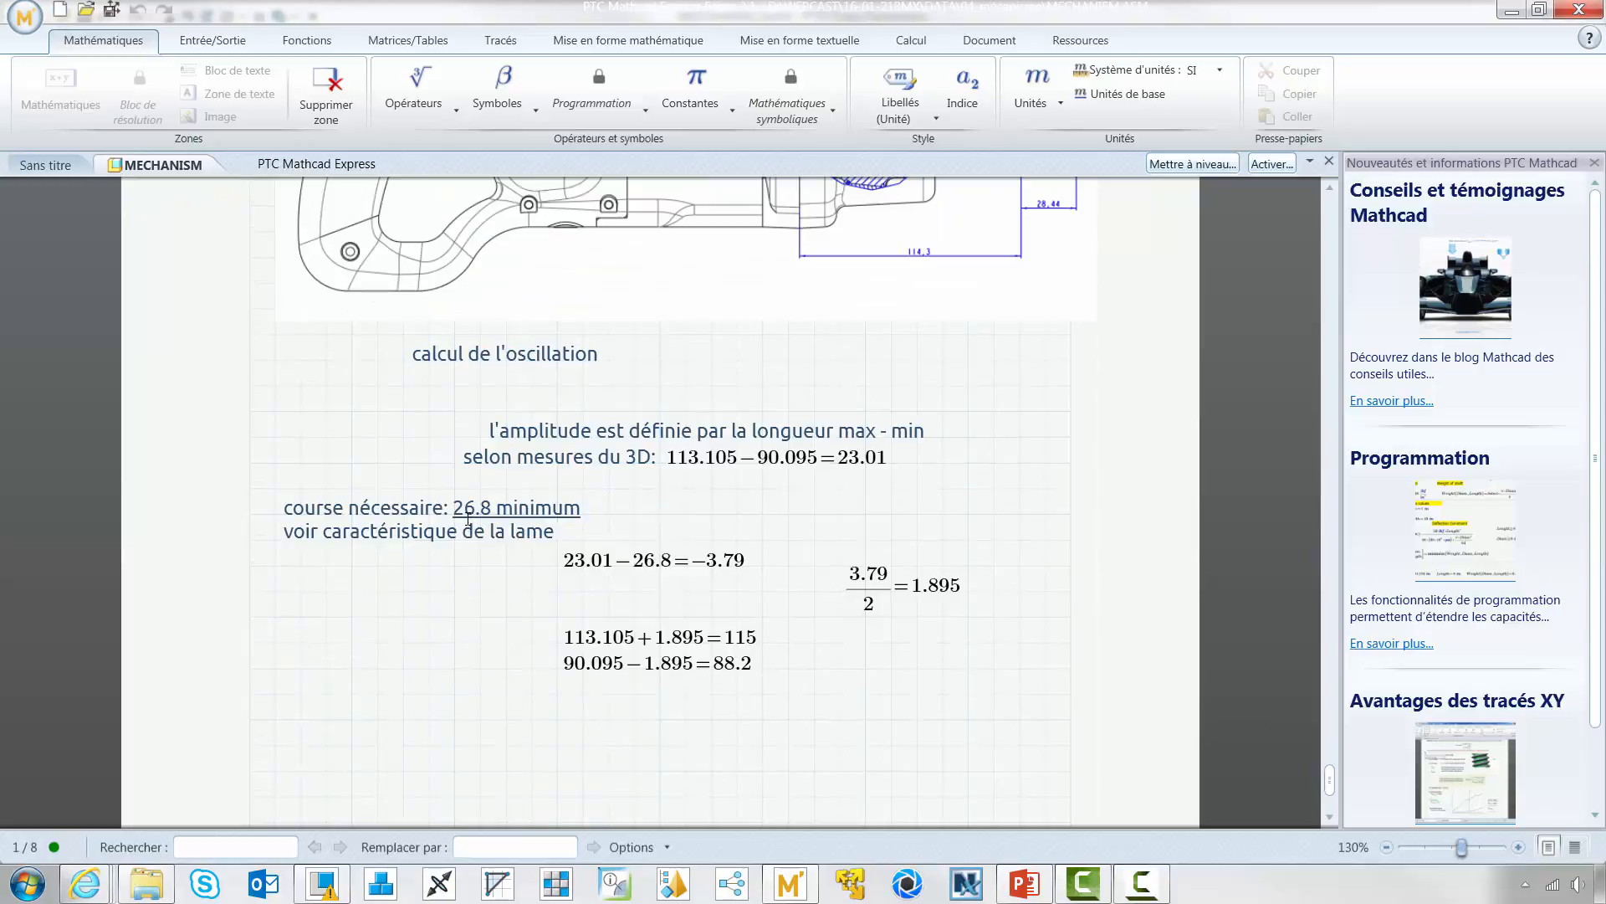
{"action": "left_click", "coordinate": [736, 638]}
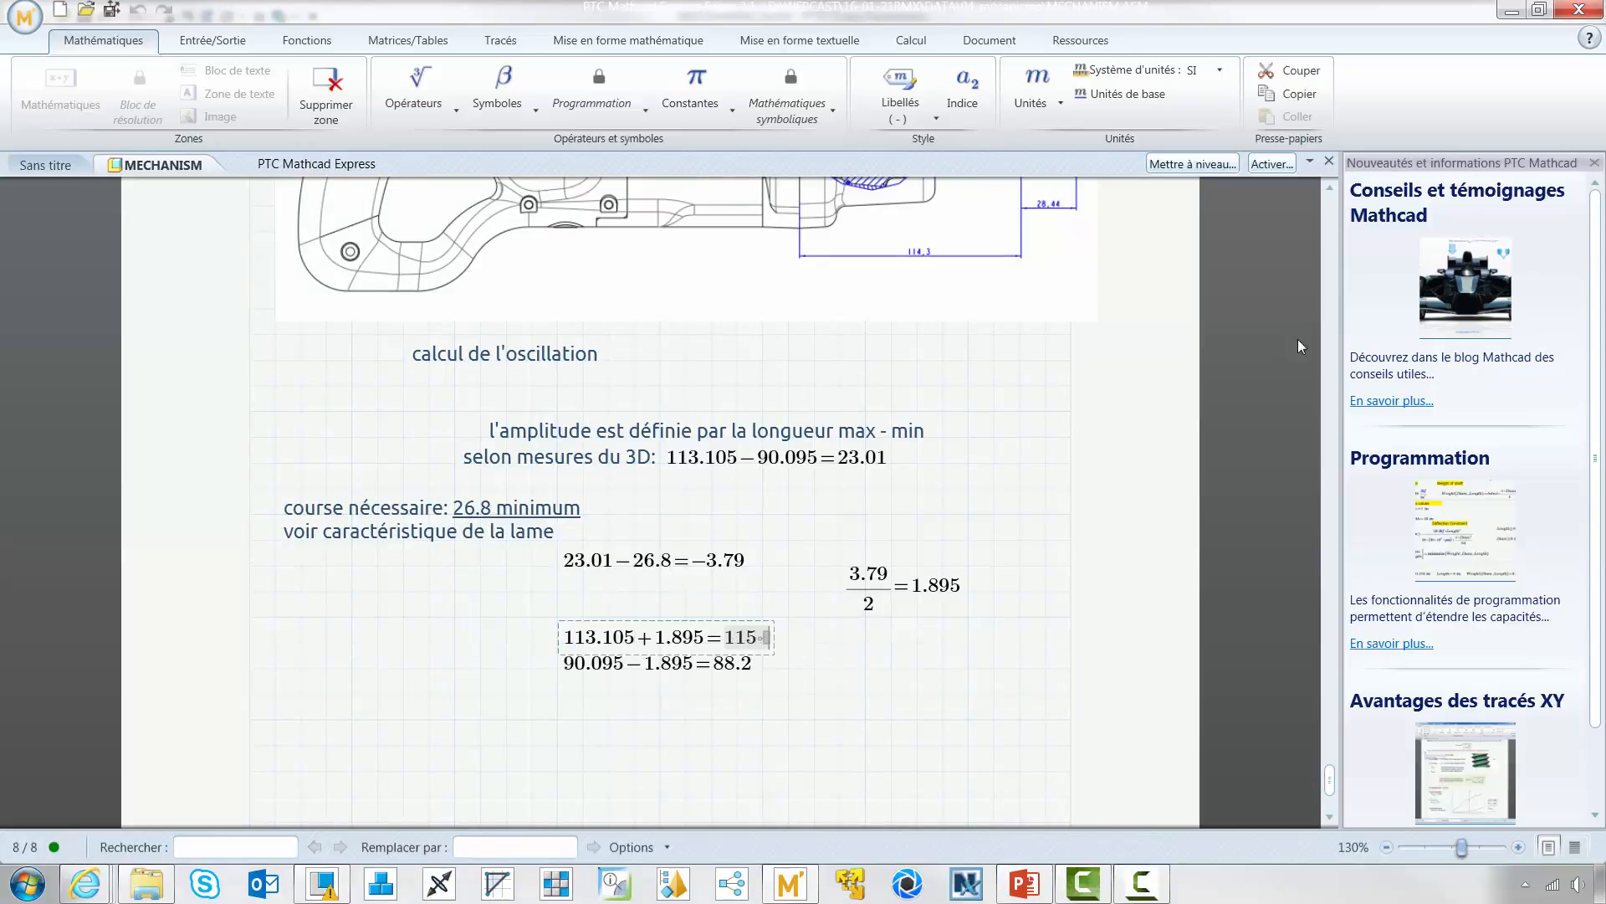
{"action": "left_click", "coordinate": [1578, 12]}
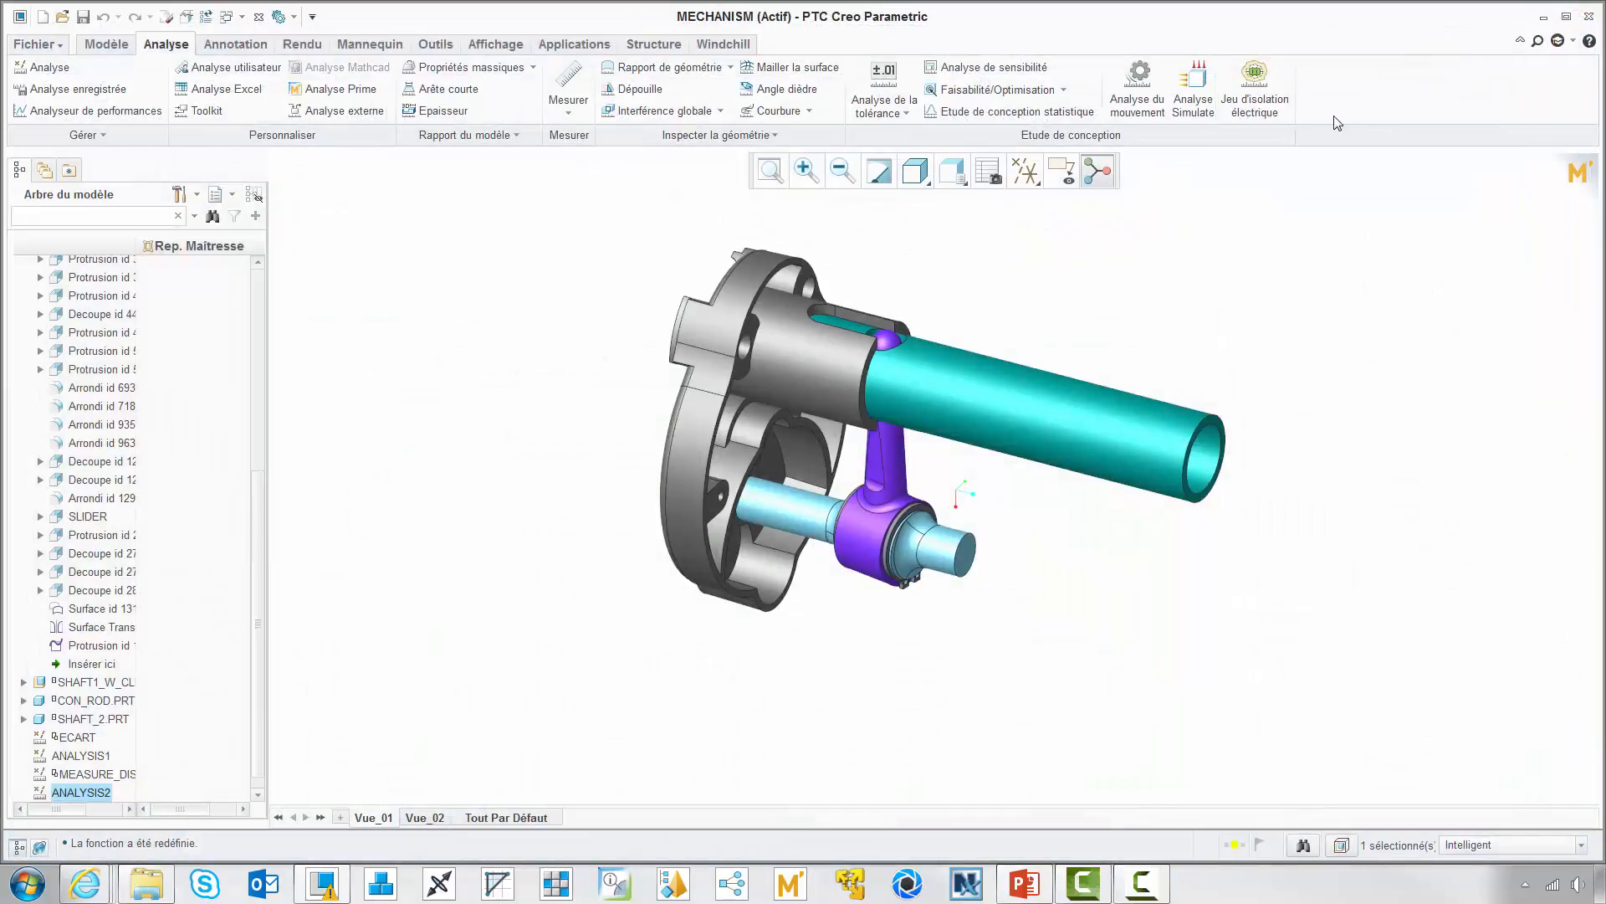
Step: Start feasibility study FEAS1 and add the design constraint MAX_DISTANCE:ANALYSIS2 equal to 115
{"action": "left_click", "coordinate": [999, 90]}
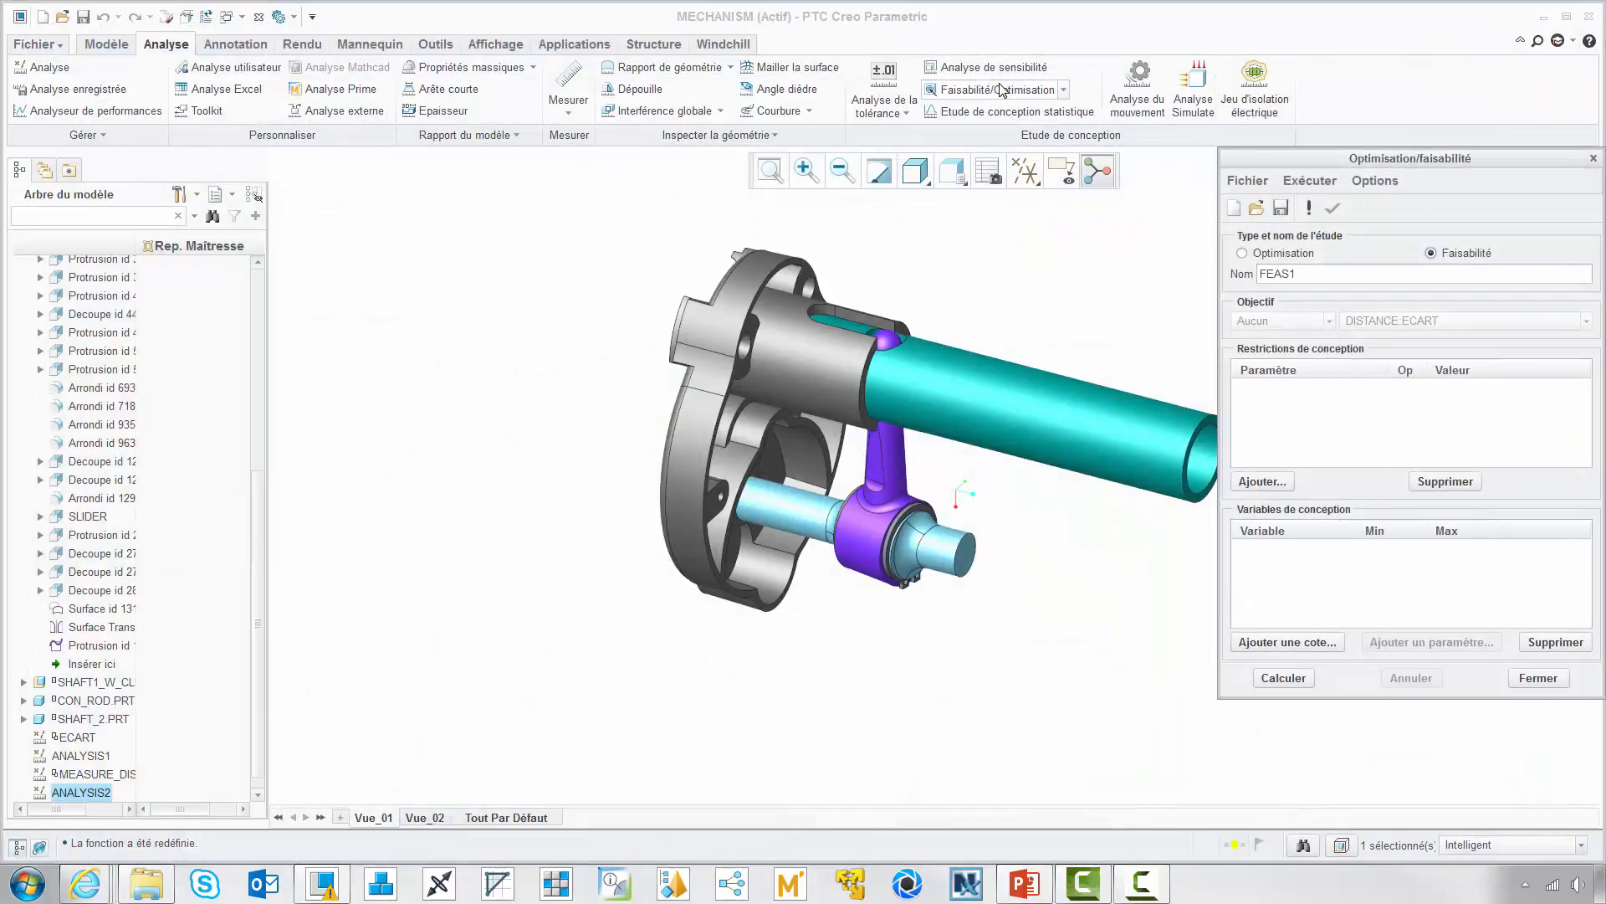
{"action": "left_click", "coordinate": [1273, 479]}
{"action": "left_click", "coordinate": [1258, 763]}
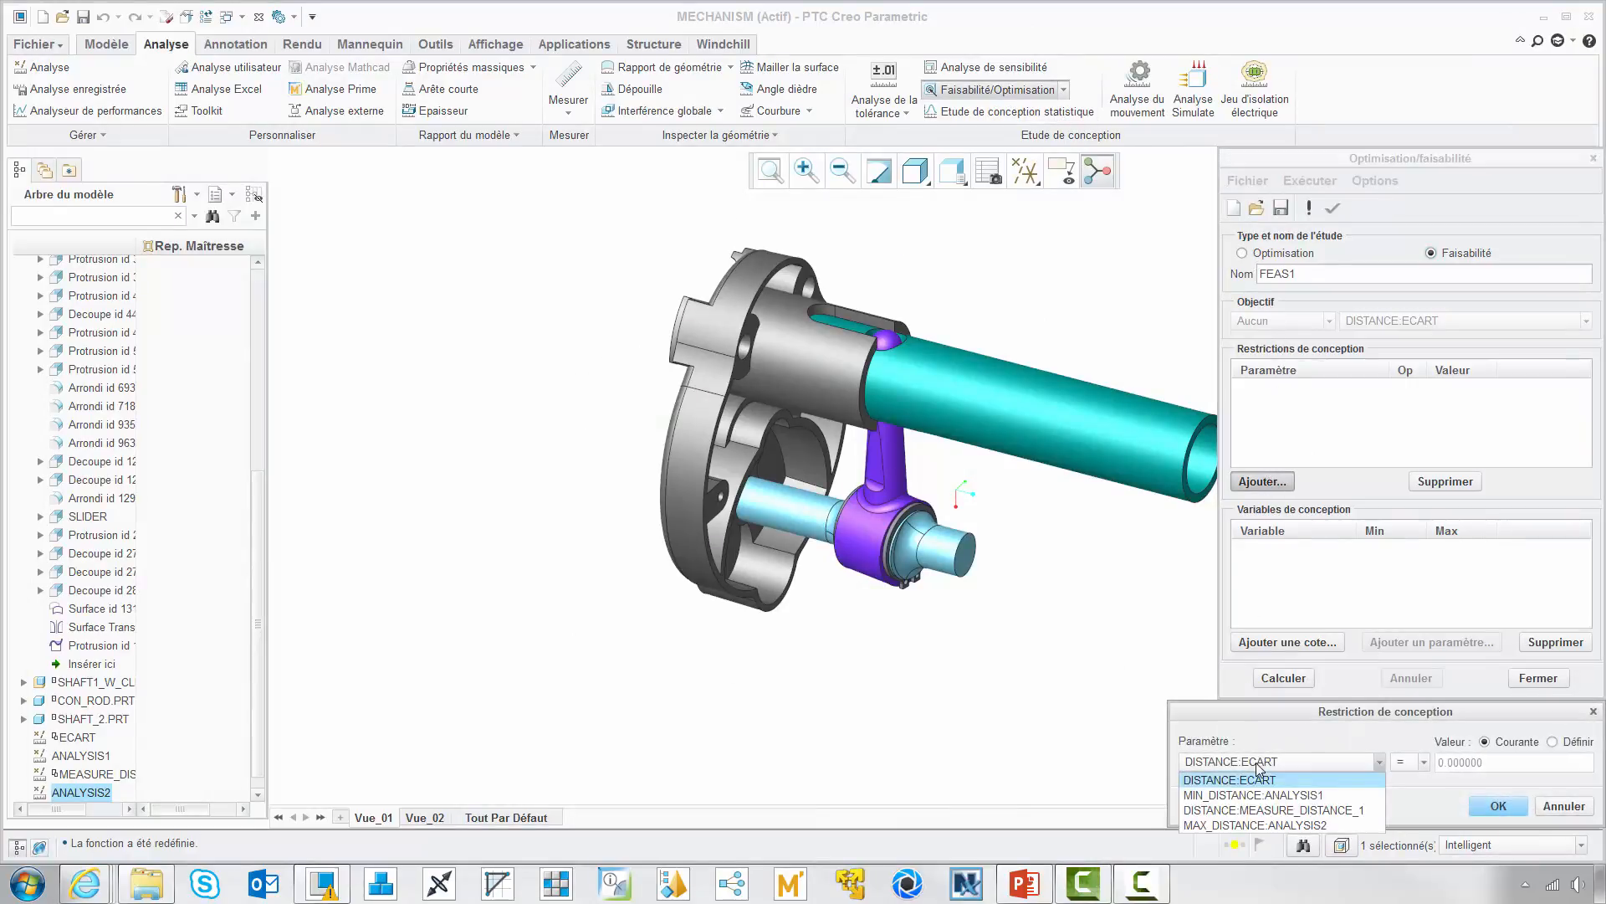
{"action": "left_click", "coordinate": [1282, 825]}
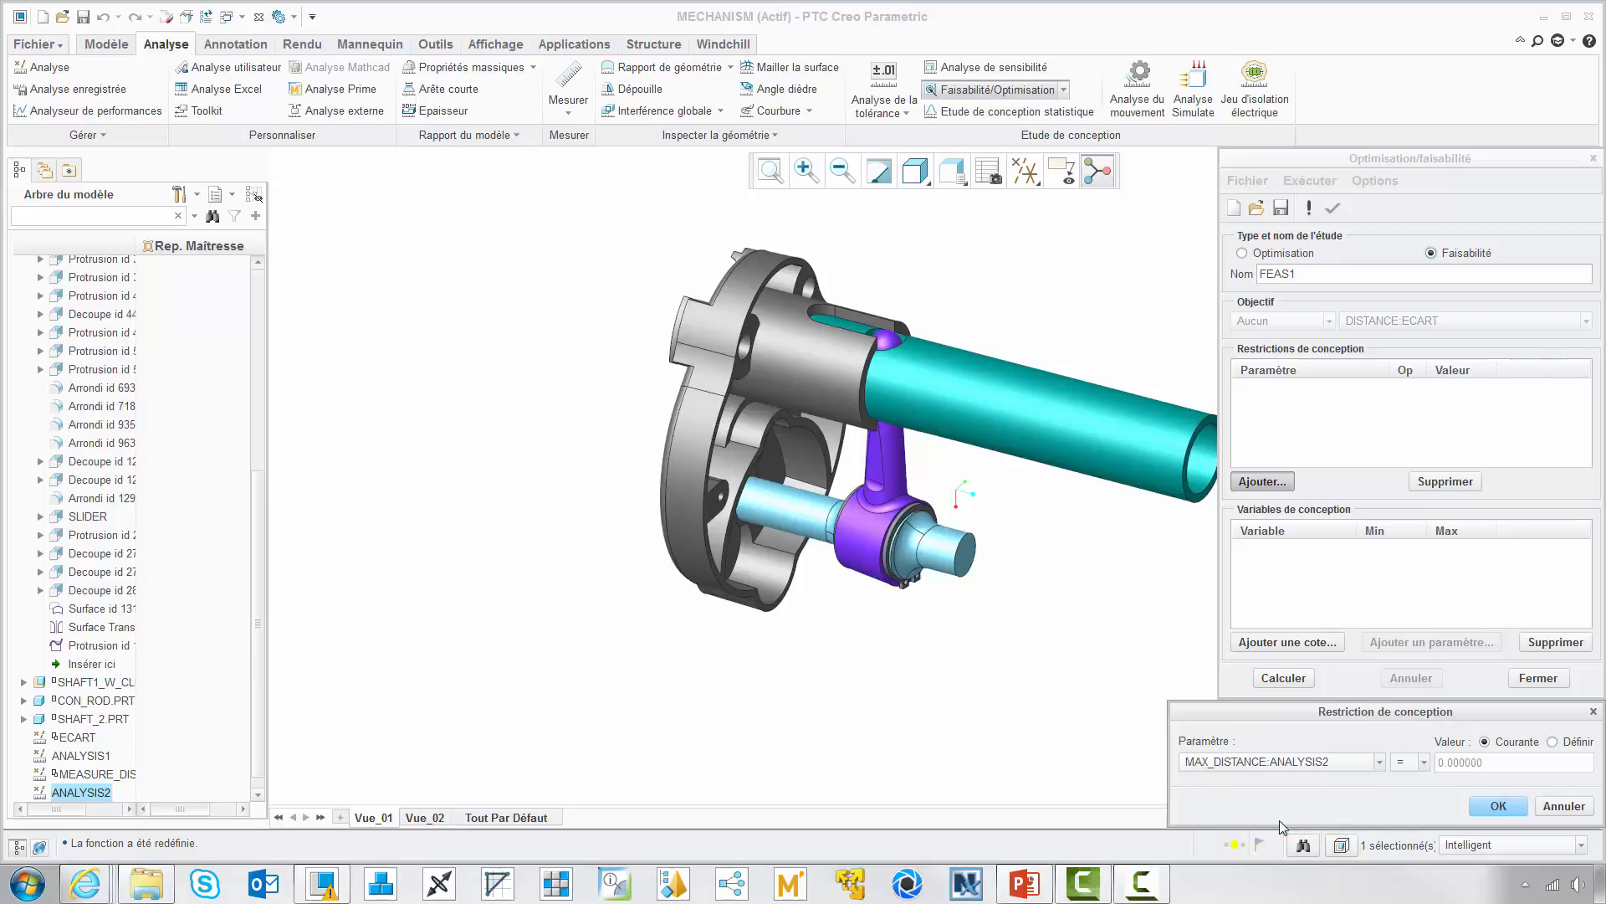
{"action": "left_click", "coordinate": [1551, 742]}
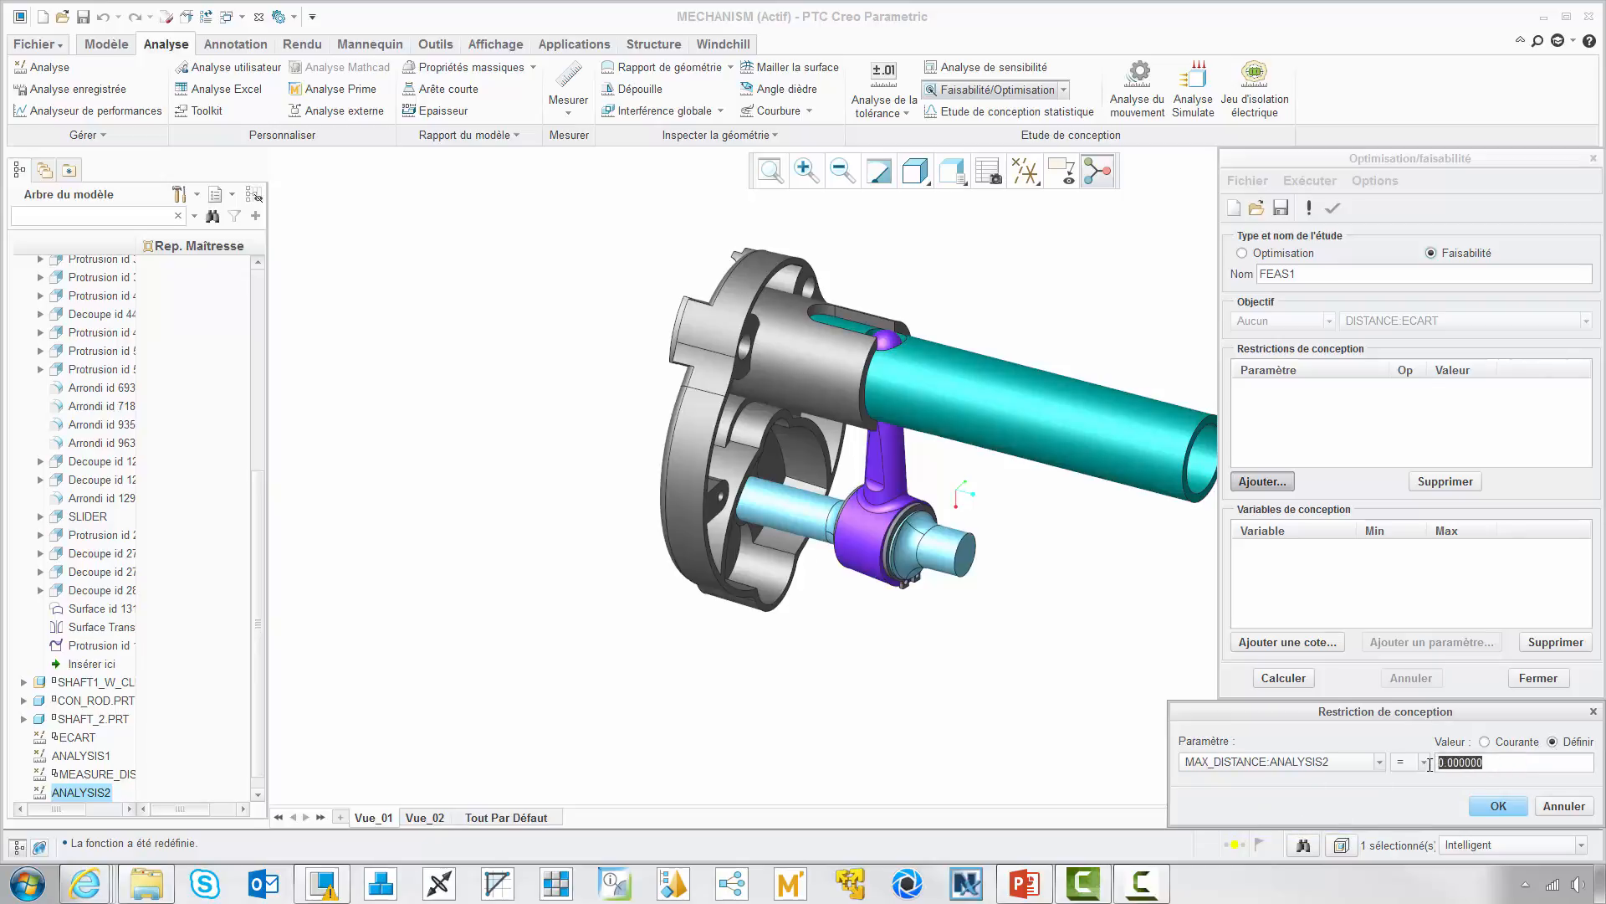
{"action": "type", "text": "115"}
{"action": "left_click", "coordinate": [1497, 806]}
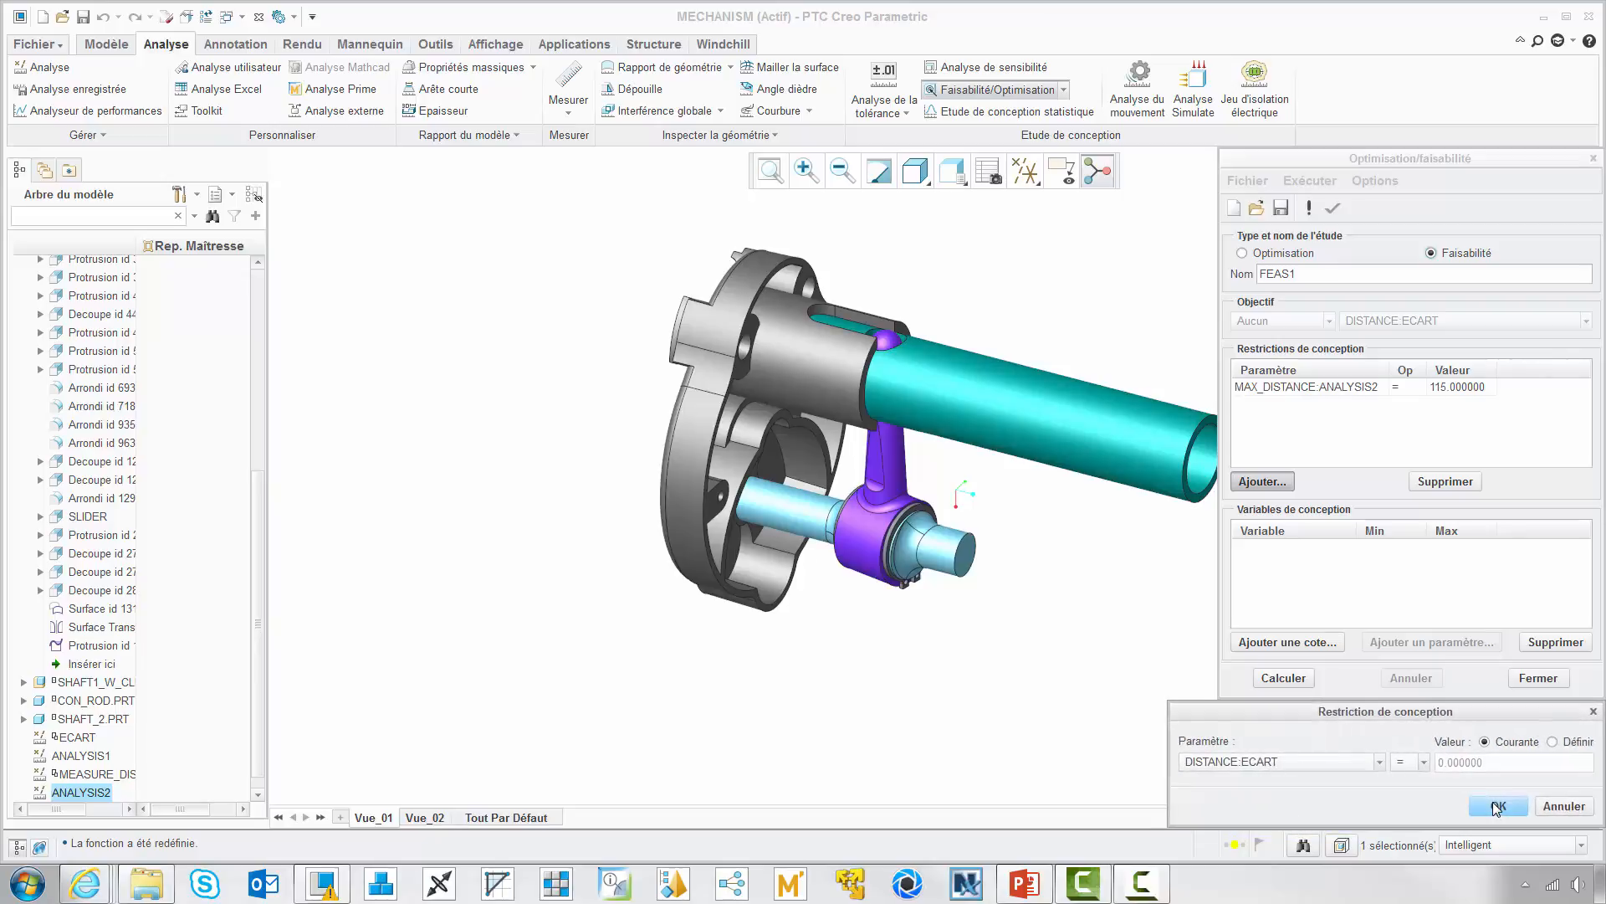
{"action": "left_click", "coordinate": [1556, 804]}
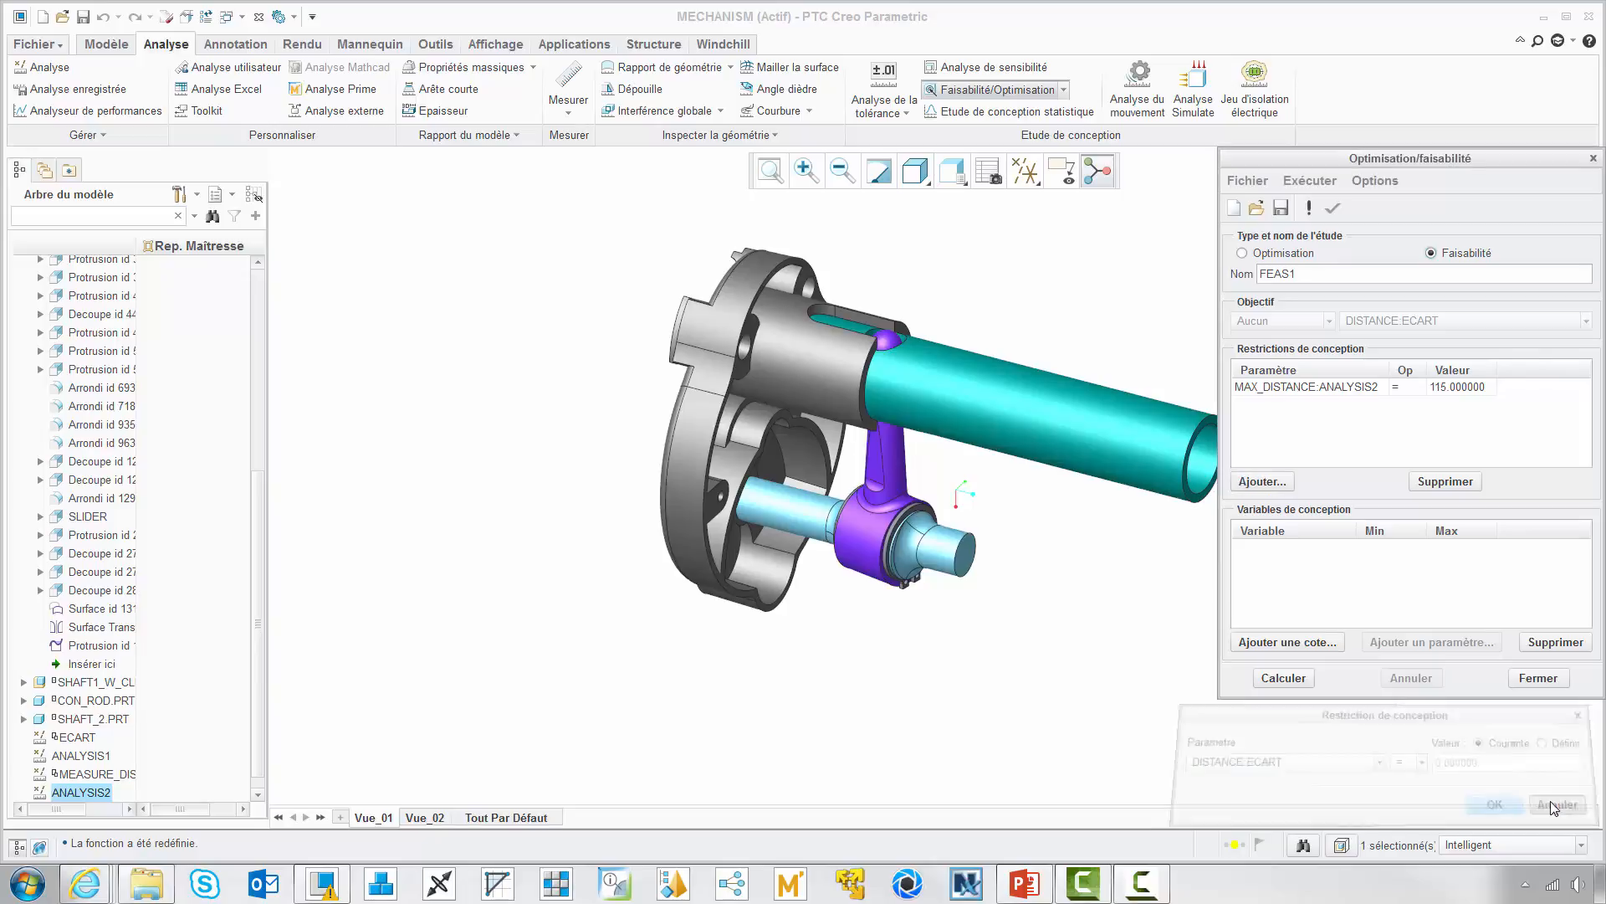
Step: Add the eccentric shaft dimension angle:SHAFT_1 as a design variable with a minimum of 9 and a maximum of 14
{"action": "left_click", "coordinate": [1325, 643]}
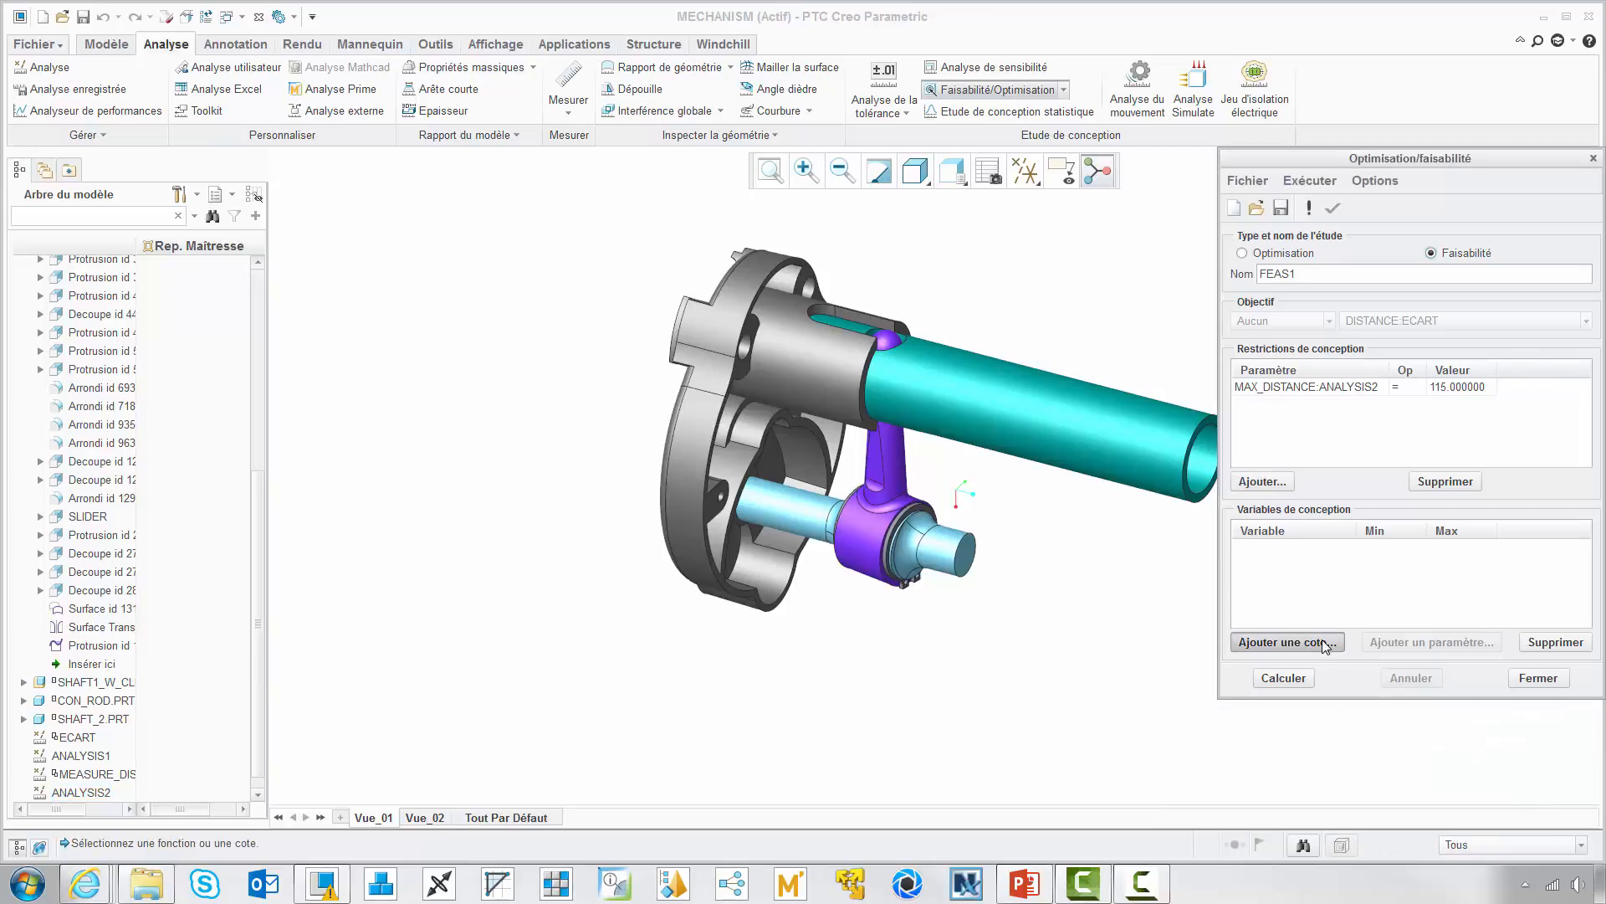
{"action": "left_click", "coordinate": [880, 534]}
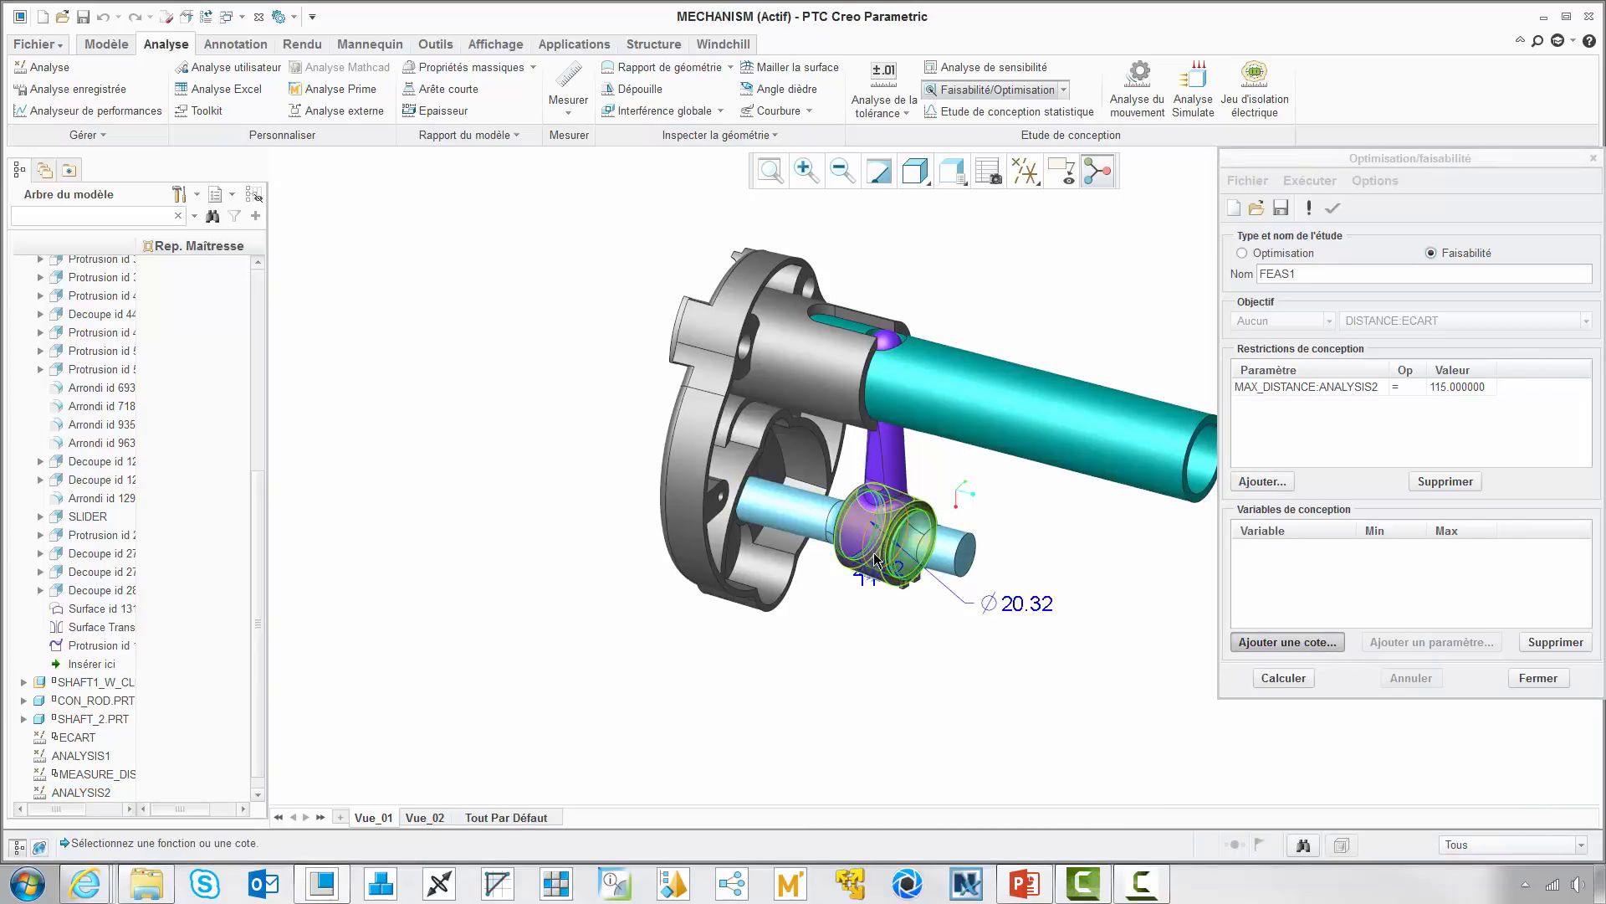
{"action": "left_click", "coordinate": [870, 583]}
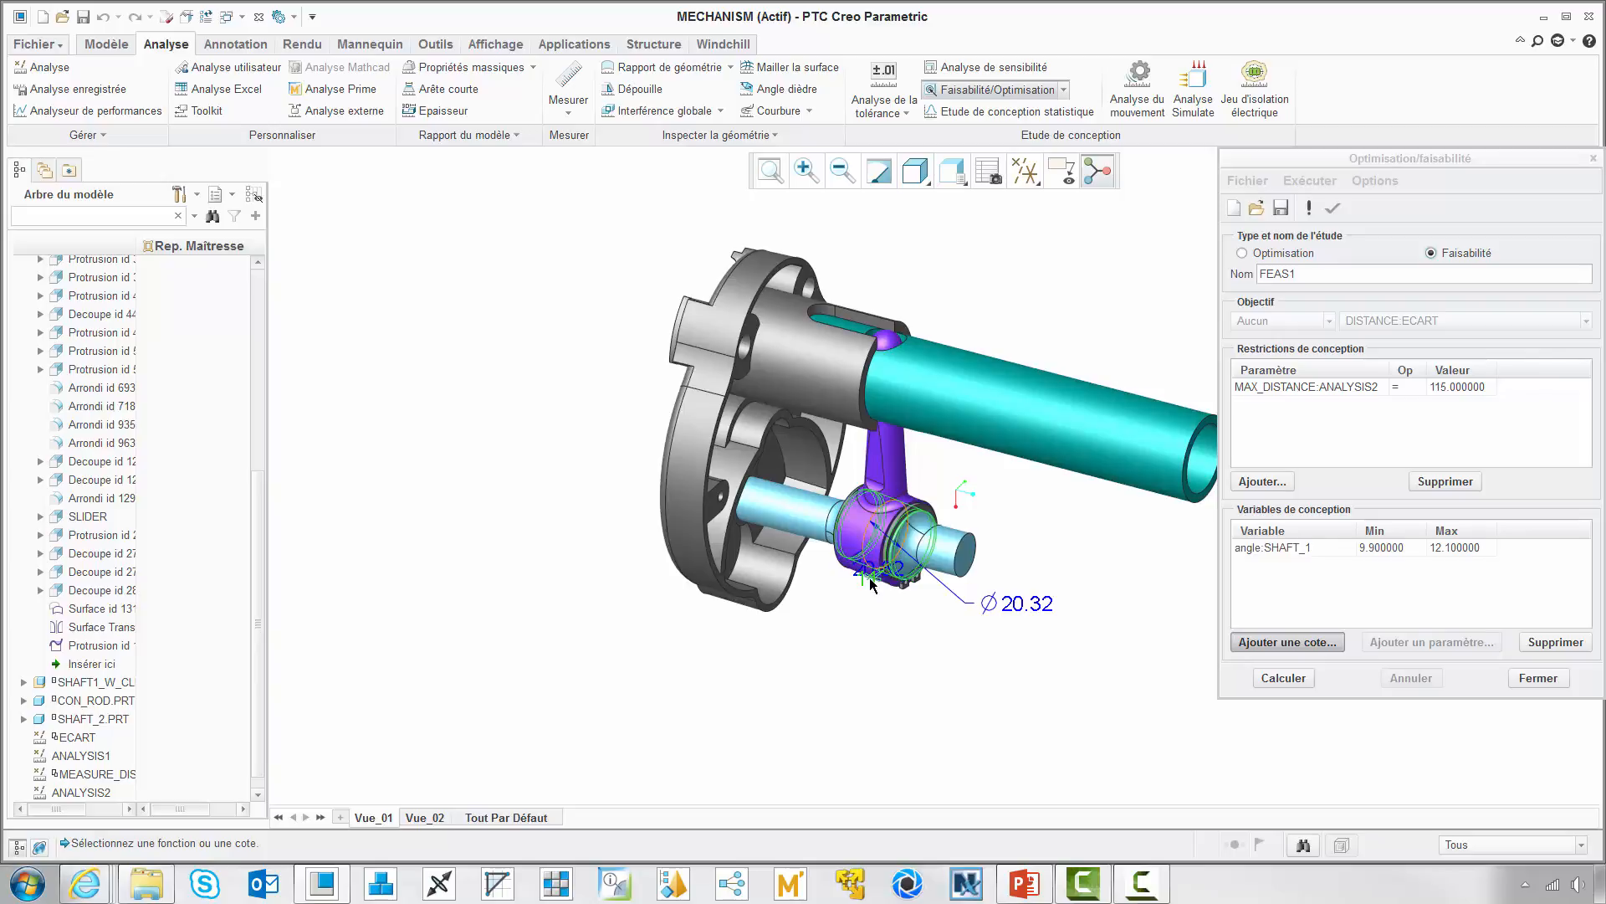
{"action": "left_click", "coordinate": [1395, 549]}
{"action": "type", "text": "9"}
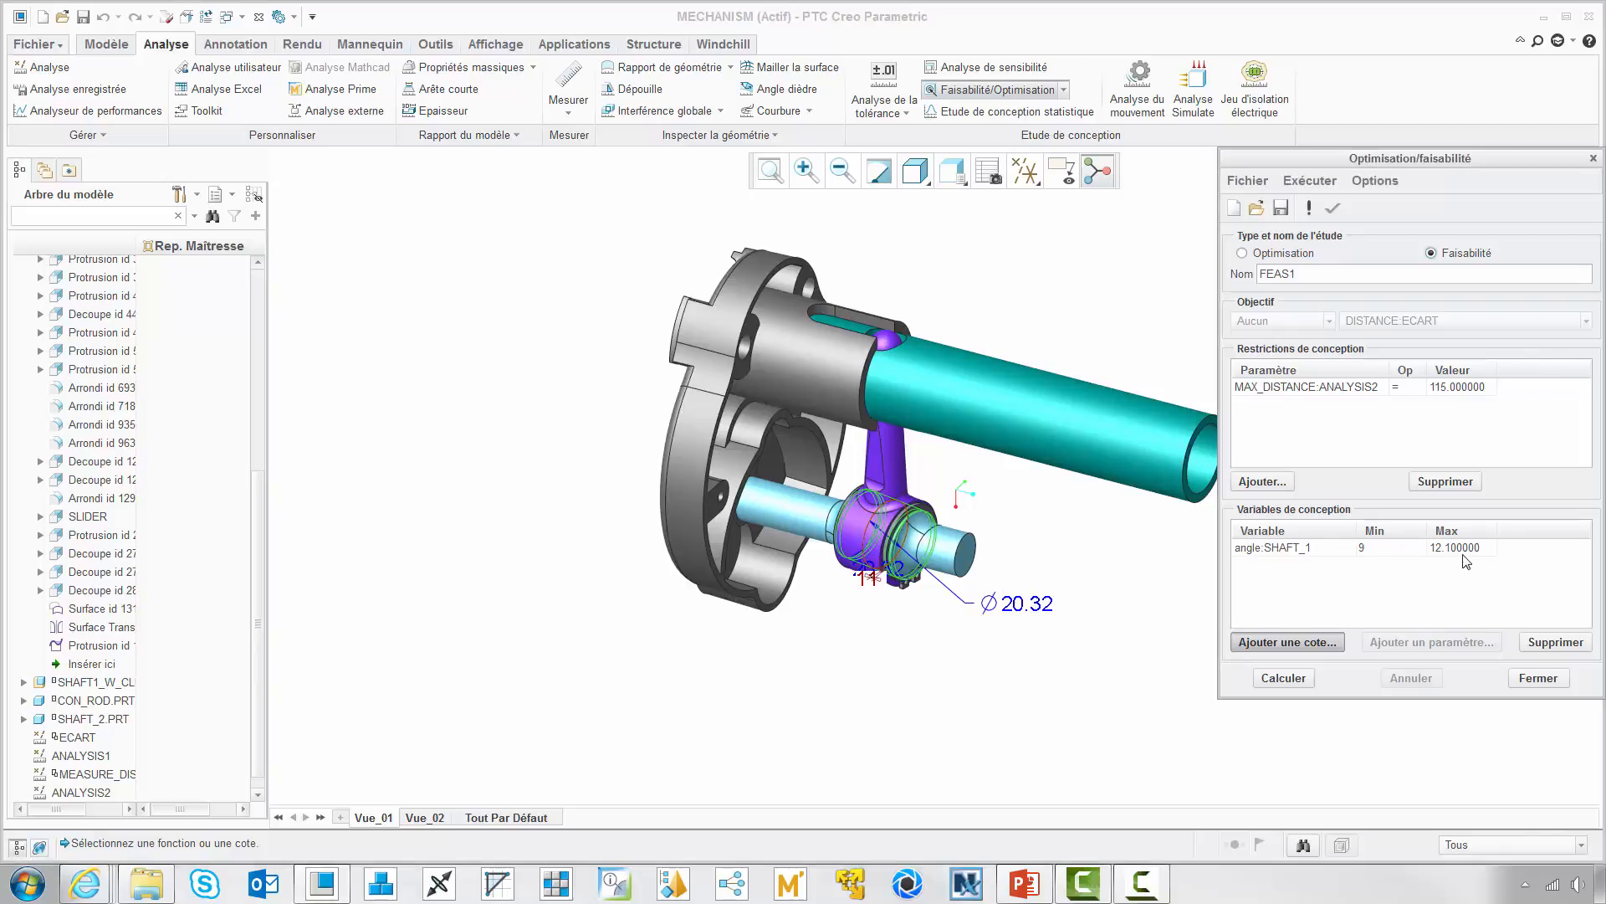
{"action": "left_click", "coordinate": [1470, 549]}
{"action": "type", "text": "14"}
{"action": "left_click", "coordinate": [1421, 589]}
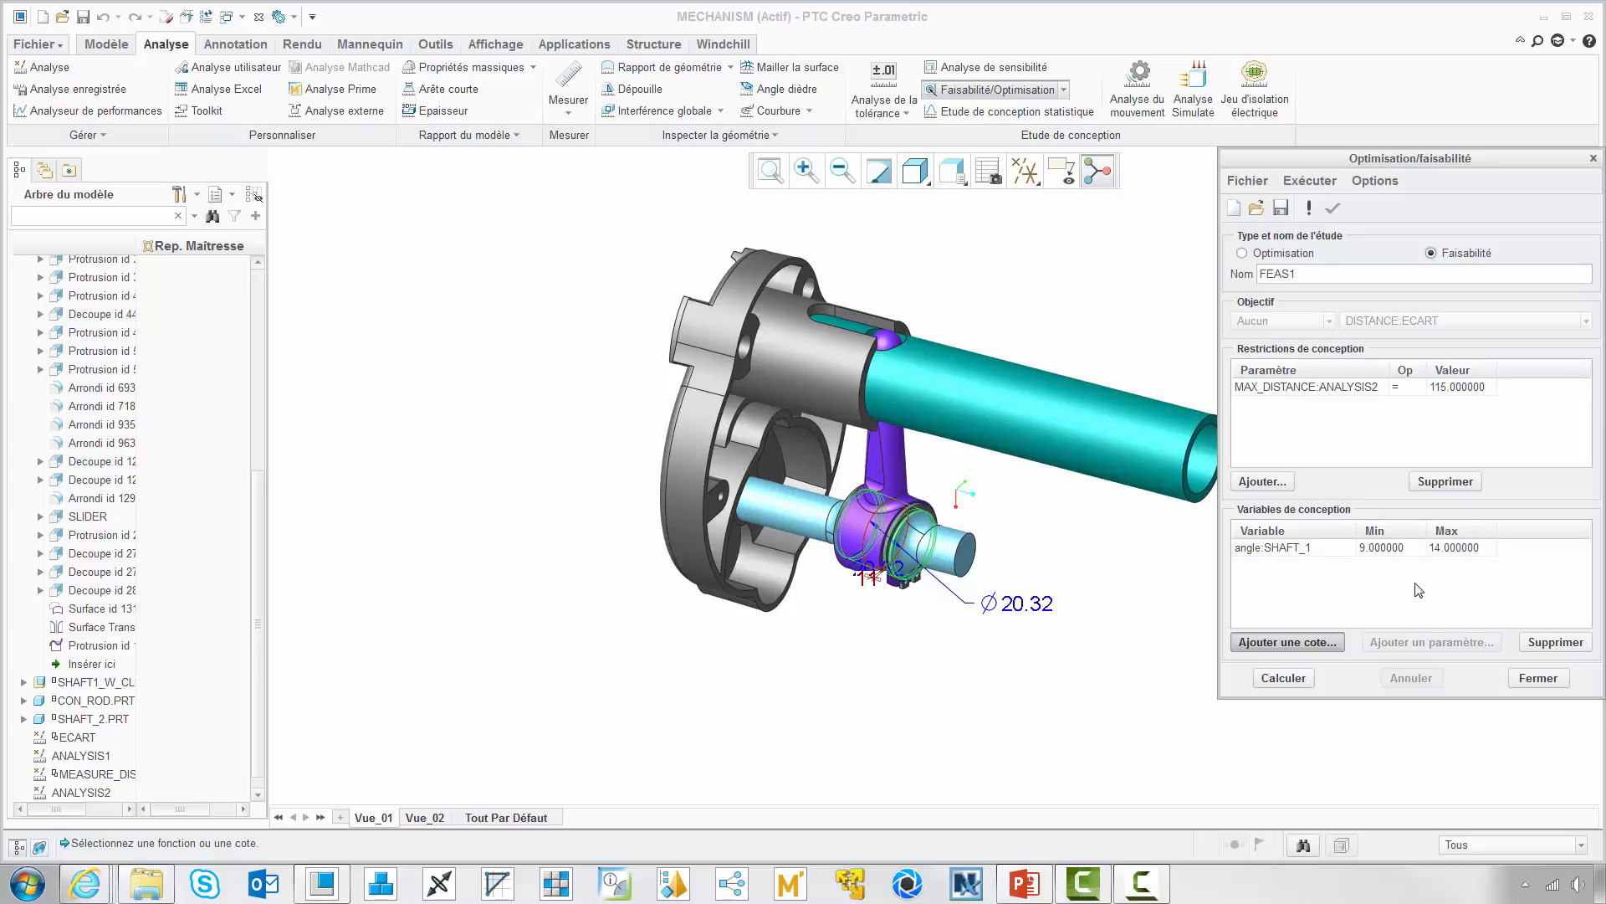
Step: Compute the FEAS1 feasibility study, close it and confirm keeping the model modifications
{"action": "left_click", "coordinate": [1285, 678]}
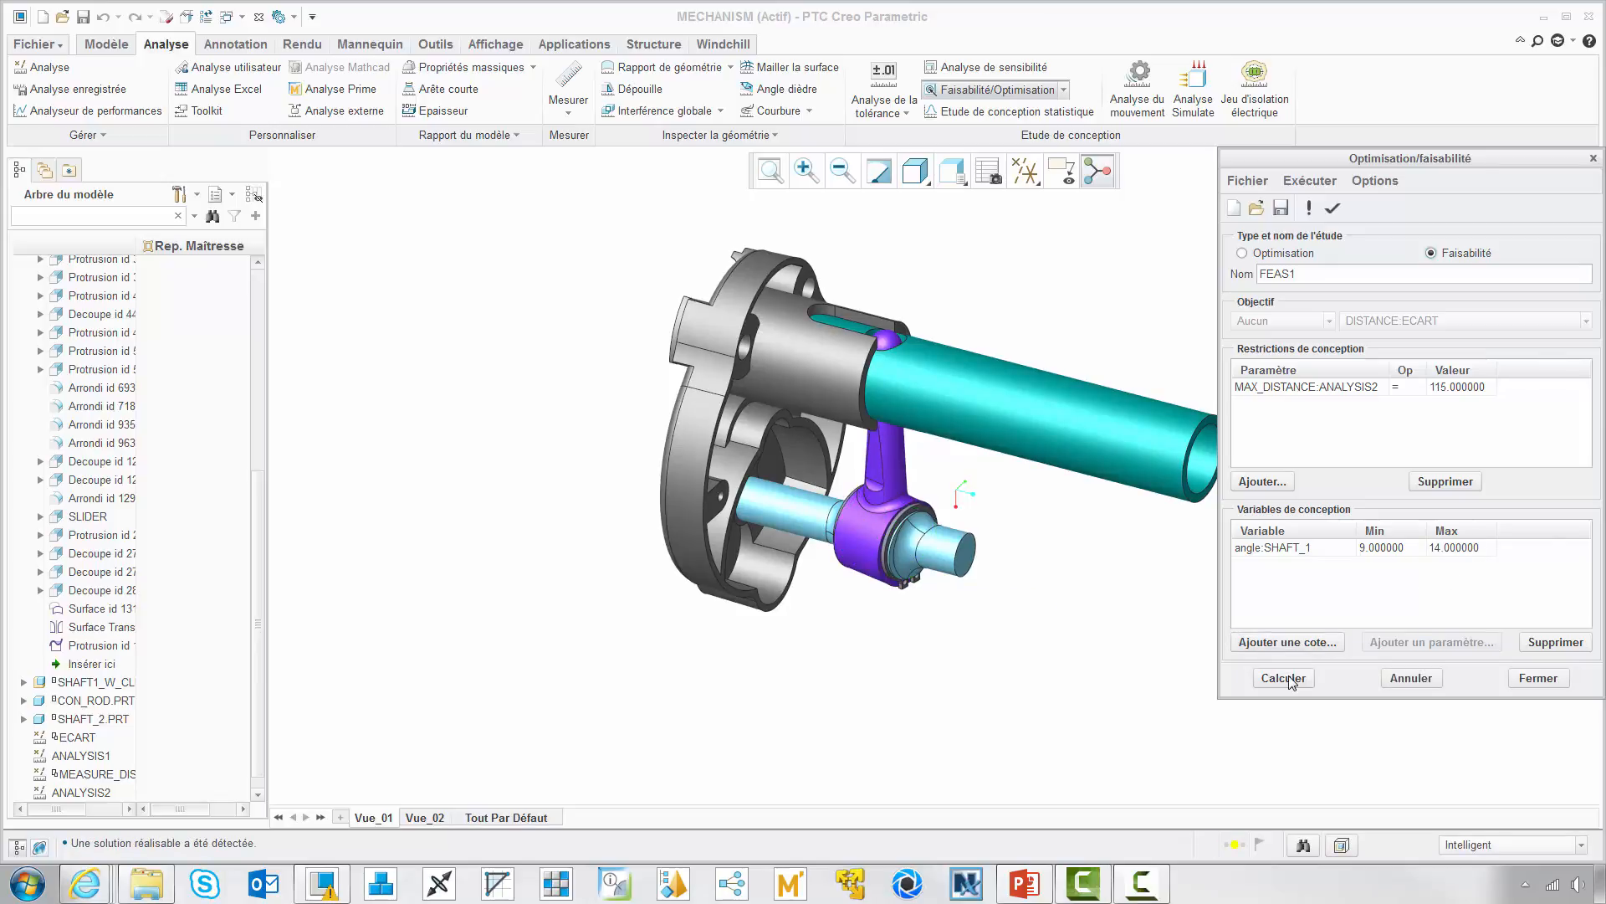
{"action": "left_click", "coordinate": [1538, 678]}
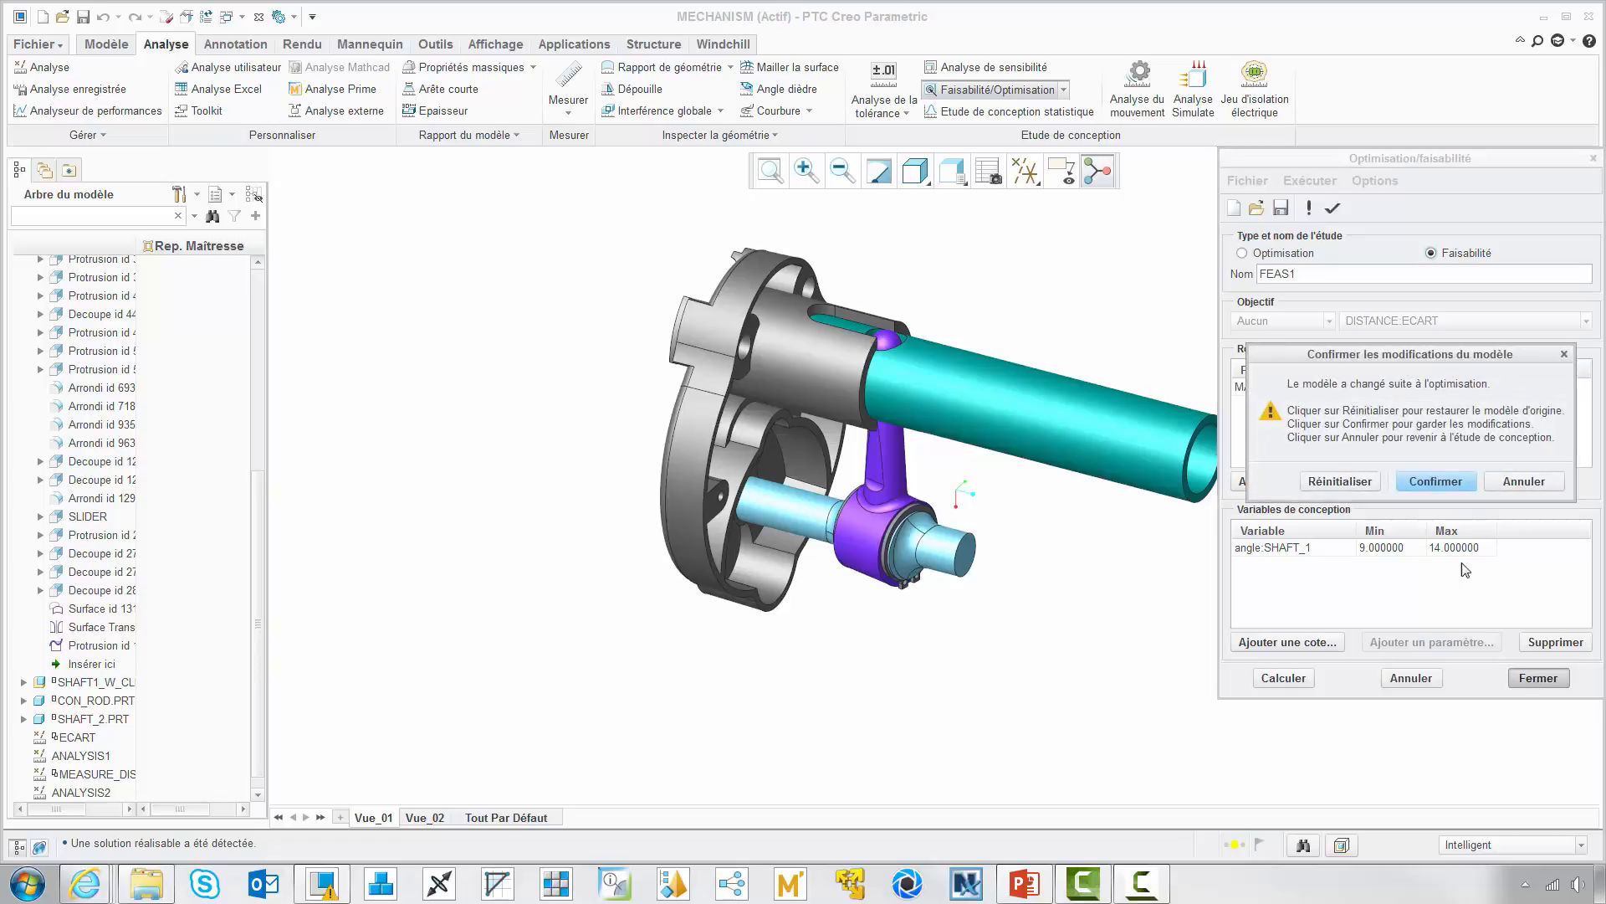
{"action": "left_click", "coordinate": [1455, 485]}
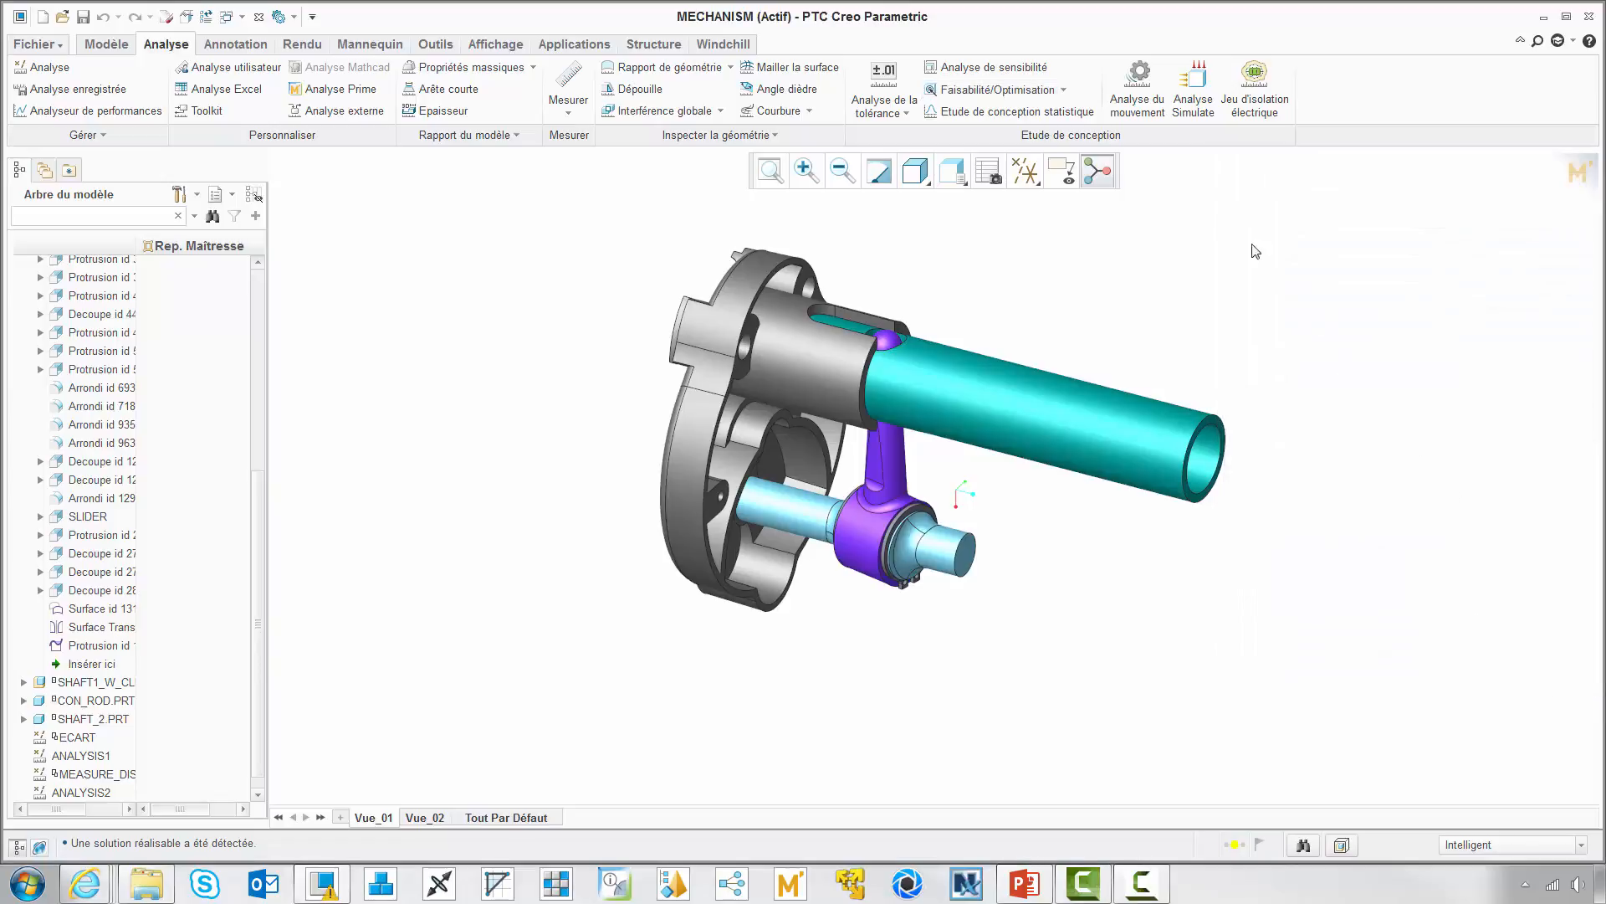
Step: Run a motion analysis of MotionDefinition1 for DISTANCE:MEASURE_DISTANCE_1, check the peak of the distance graph and close the graph
{"action": "left_click", "coordinate": [1140, 107]}
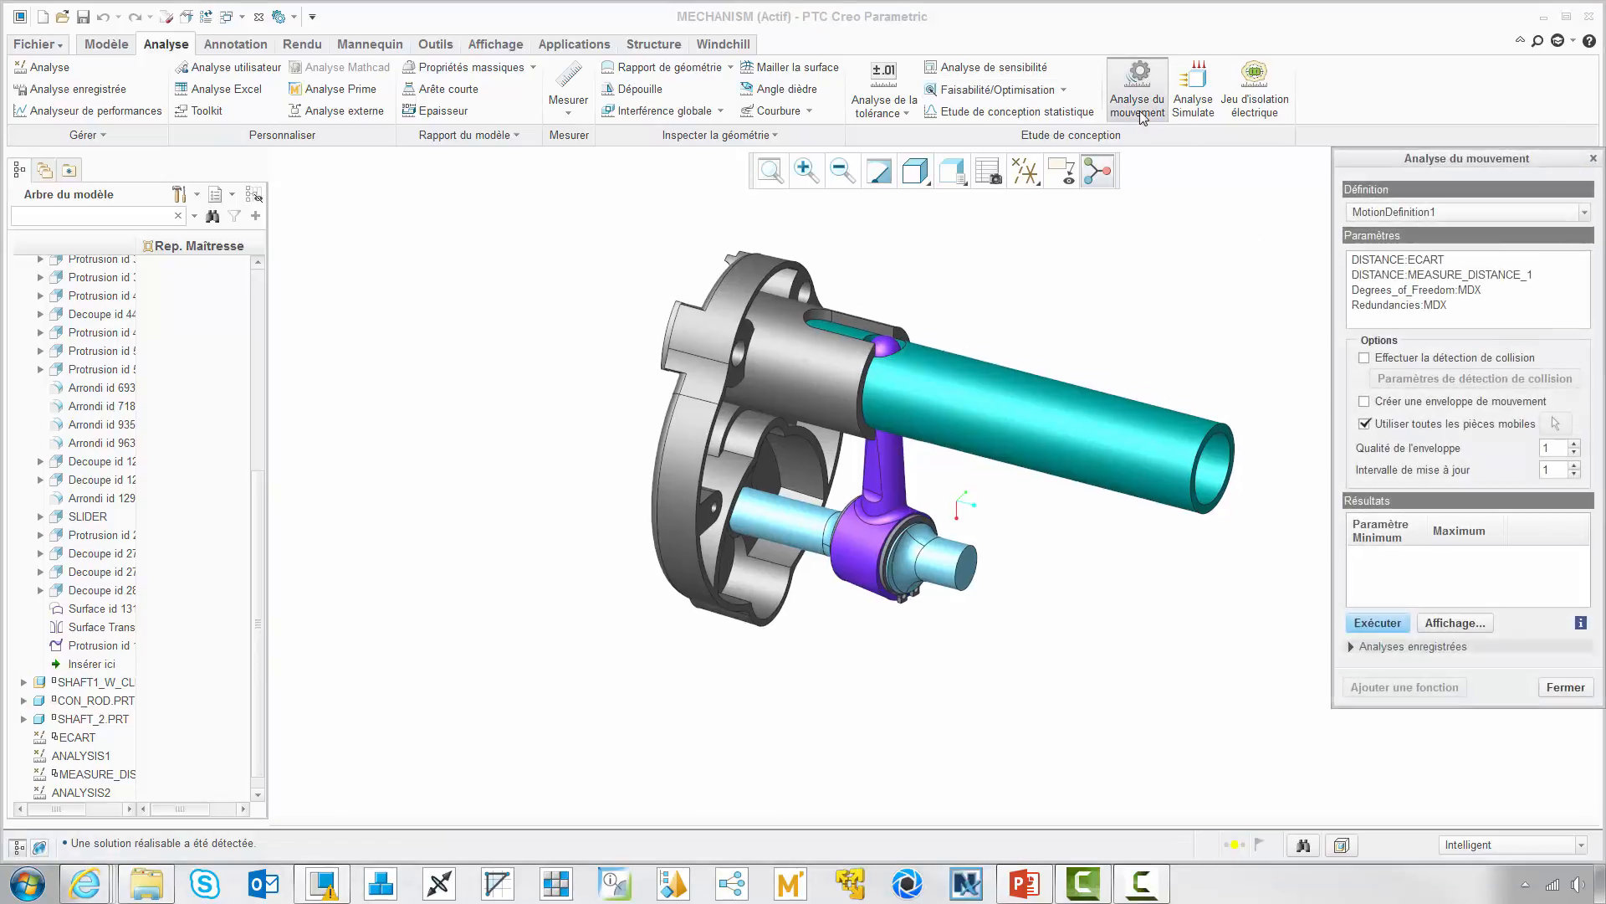
{"action": "left_click", "coordinate": [1385, 276]}
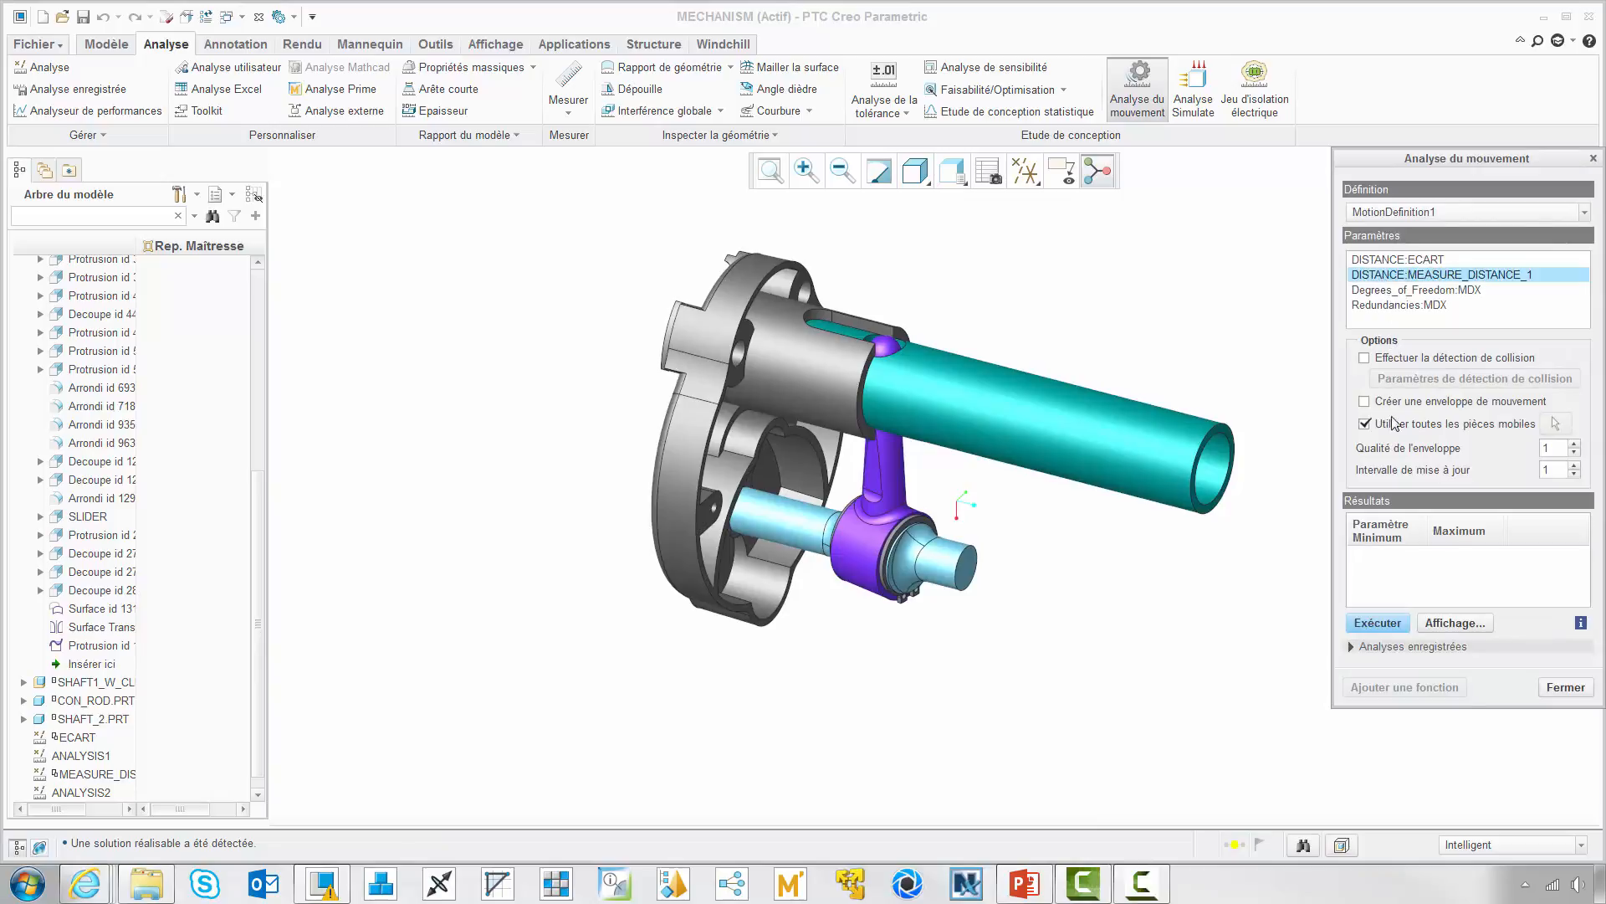
{"action": "left_click", "coordinate": [1381, 623]}
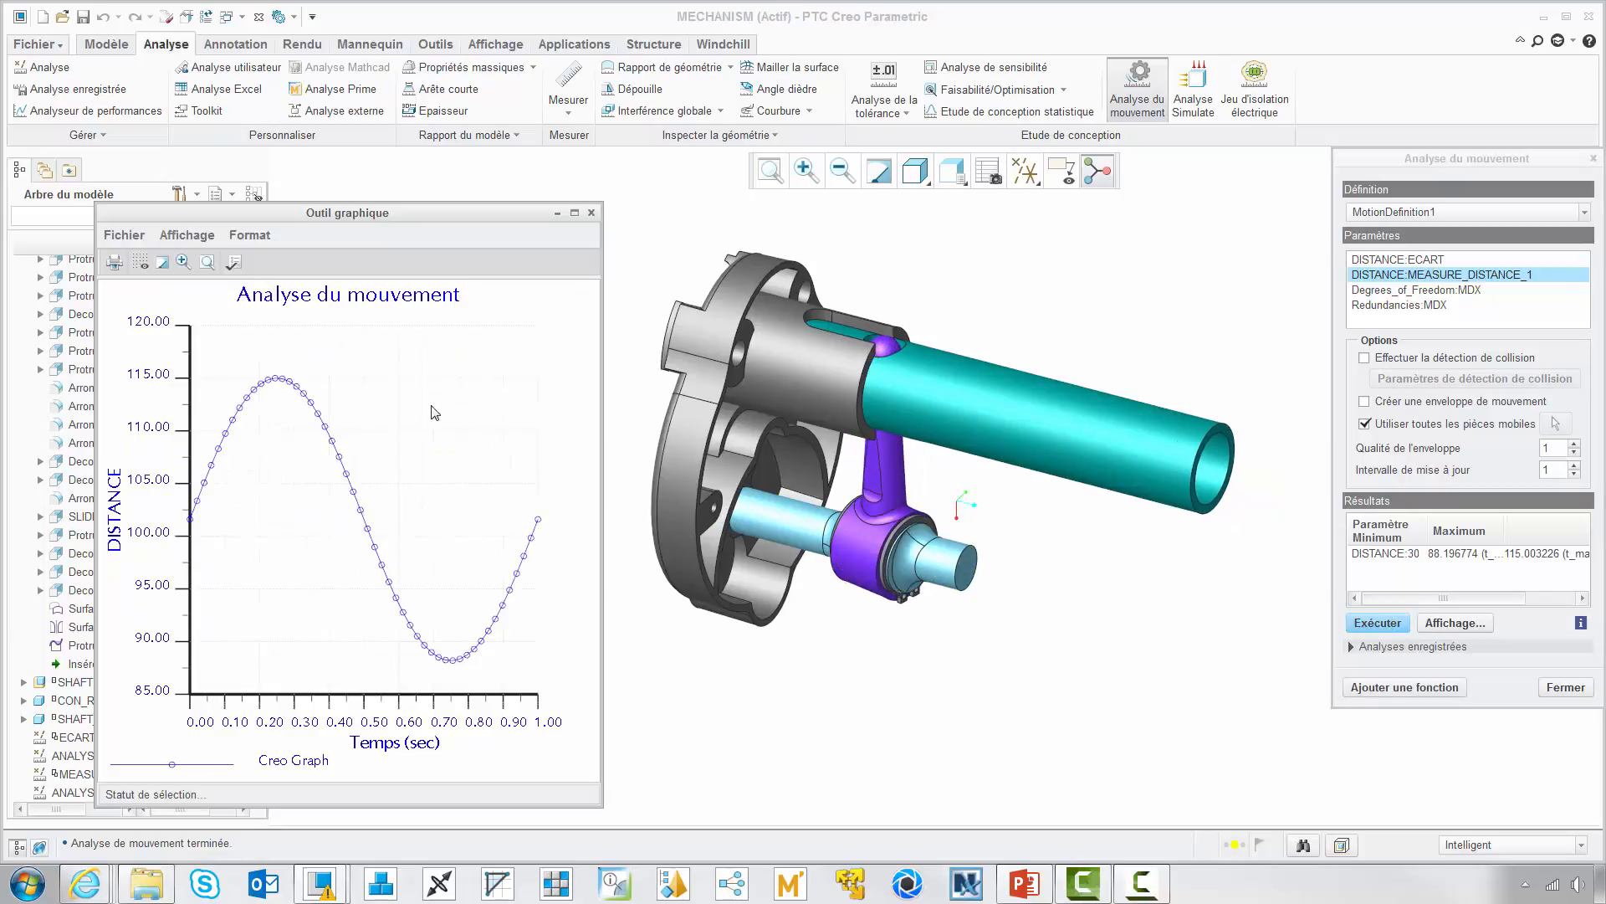
{"action": "mouse_move", "coordinate": [281, 385]}
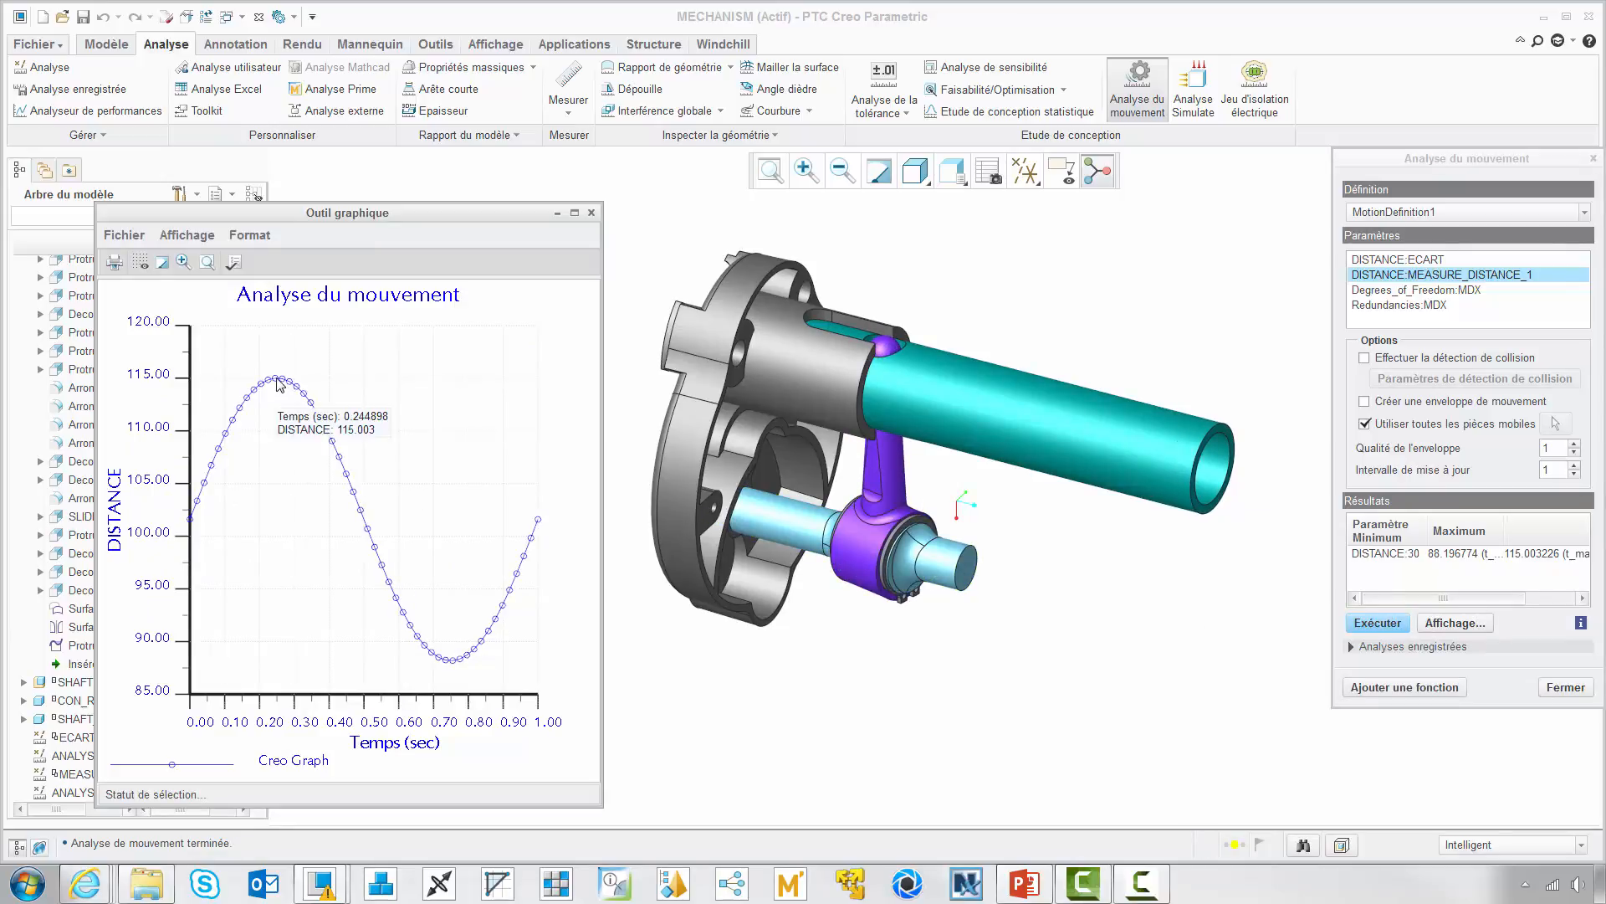
{"action": "left_click", "coordinate": [592, 212]}
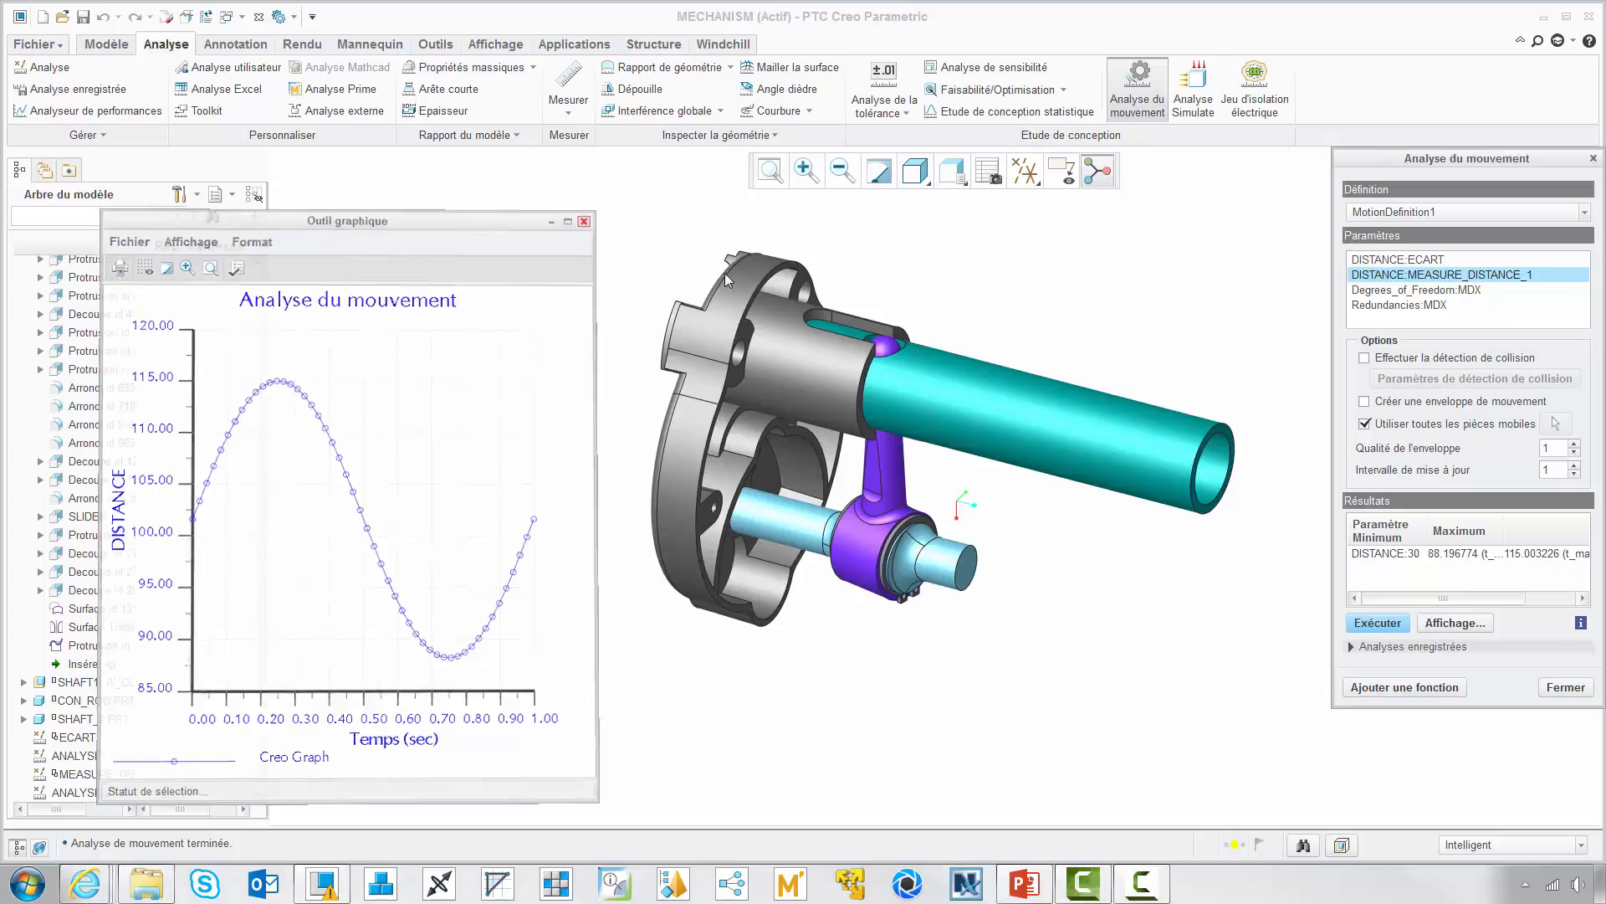